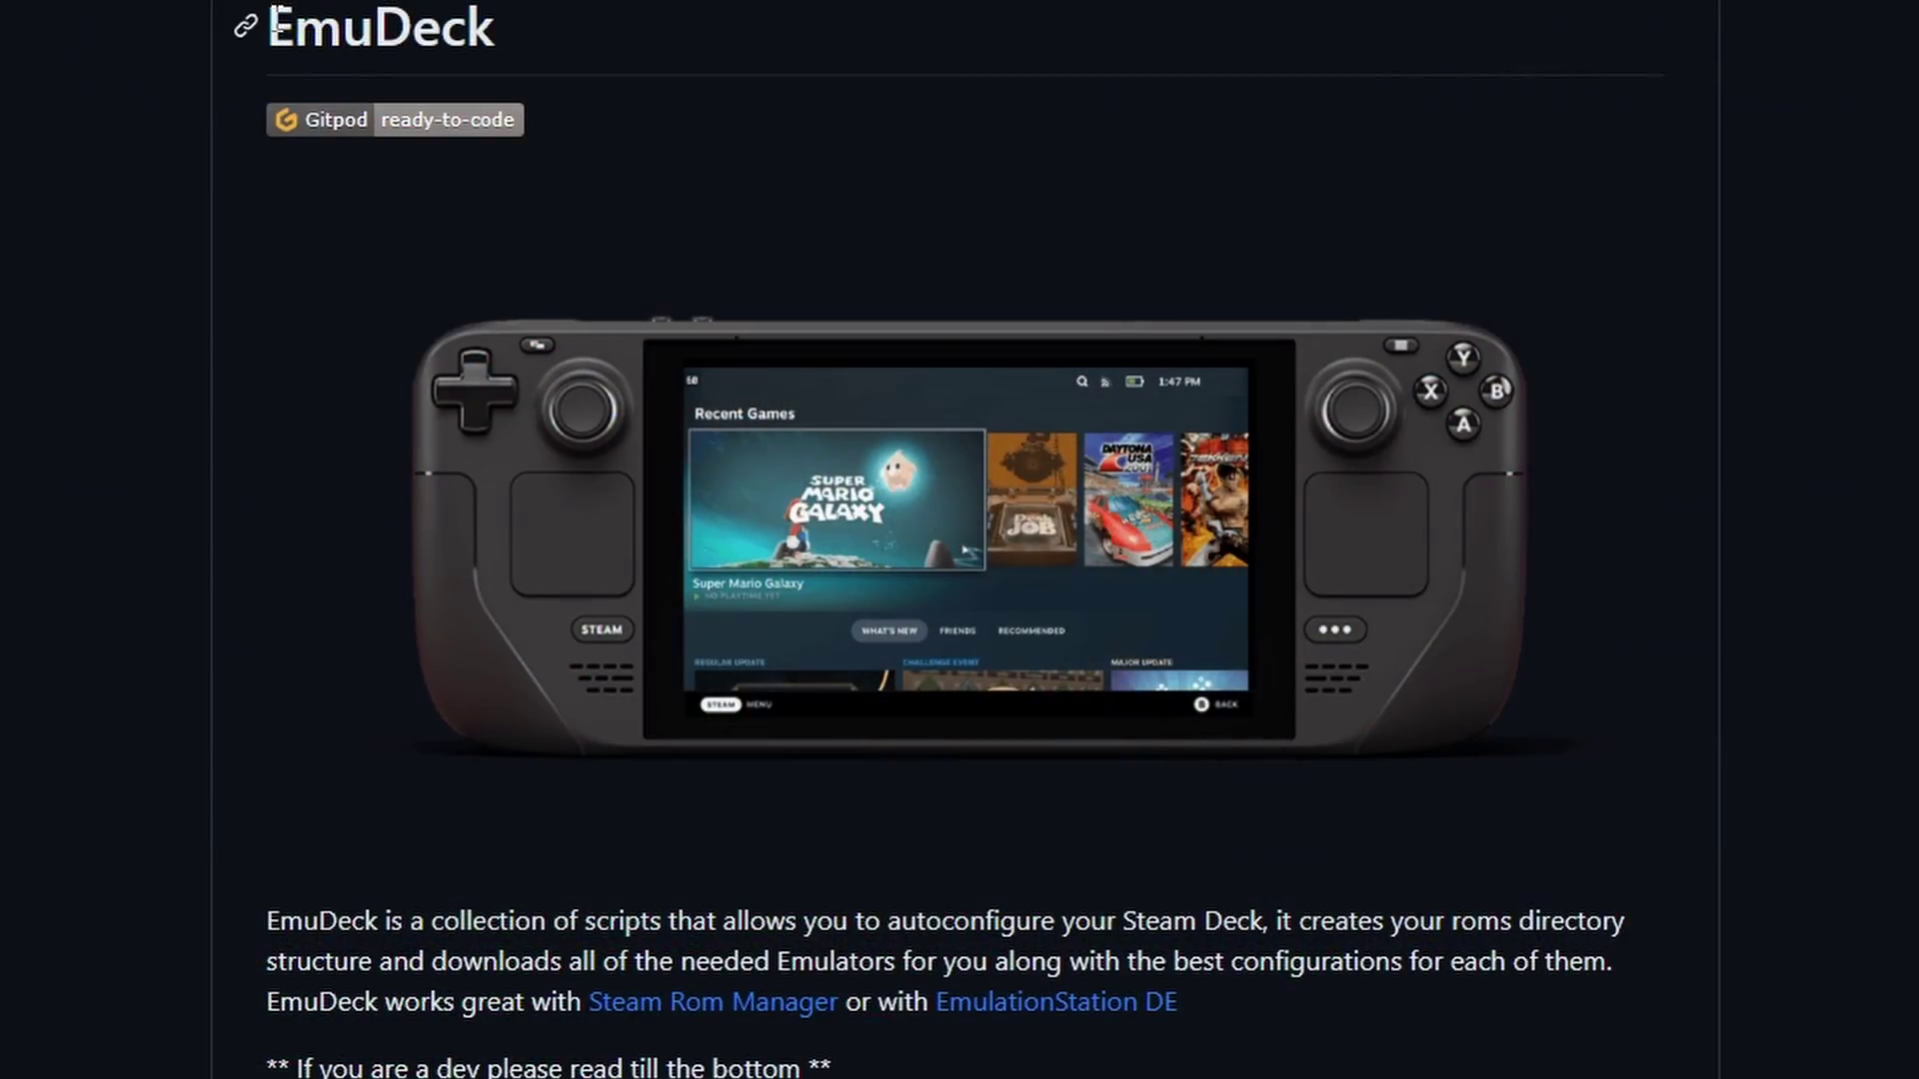
Step: Review the EmuDeck page's title, the systems table headings, and the Nintendo 3DS row with its ROM formats and required files
{"action": "left_click_drag", "start_coordinate": [272, 22], "coordinate": [495, 18]}
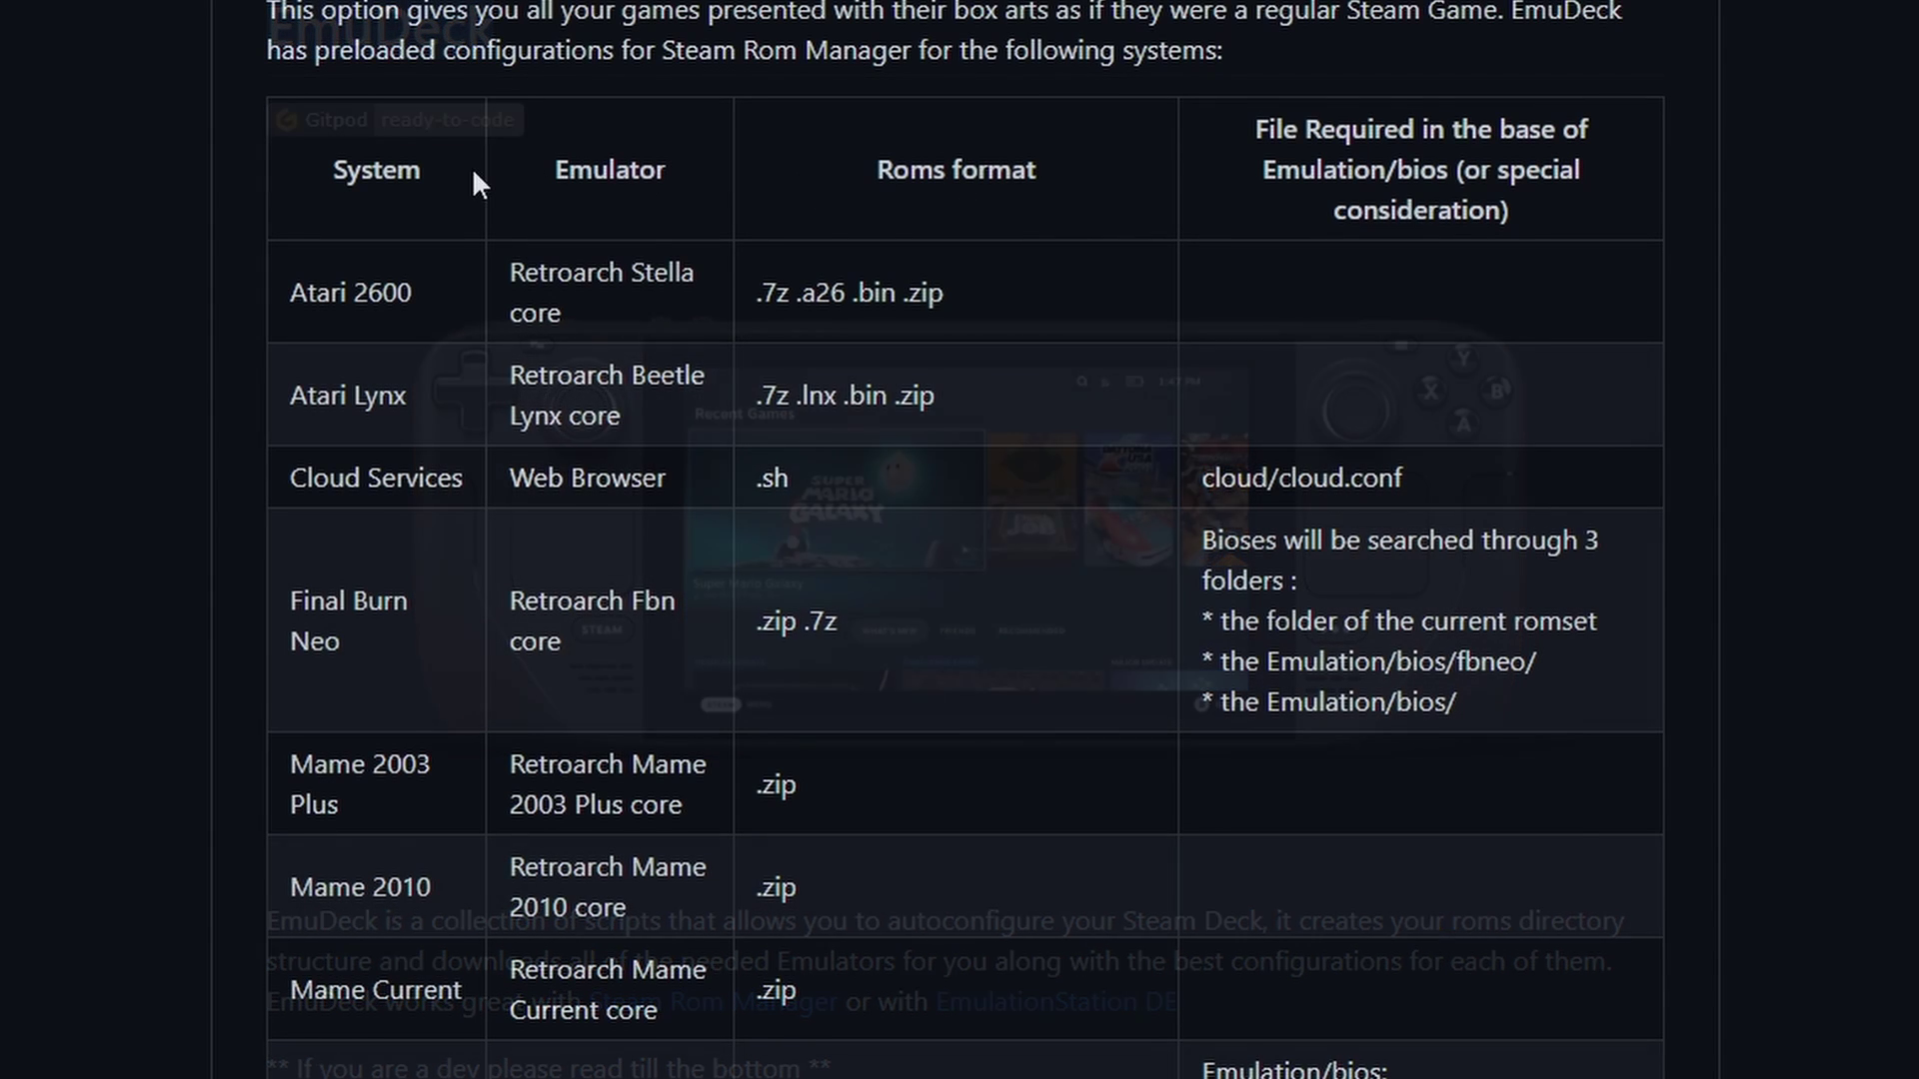
{"action": "left_click_drag", "start_coordinate": [335, 171], "coordinate": [1648, 197]}
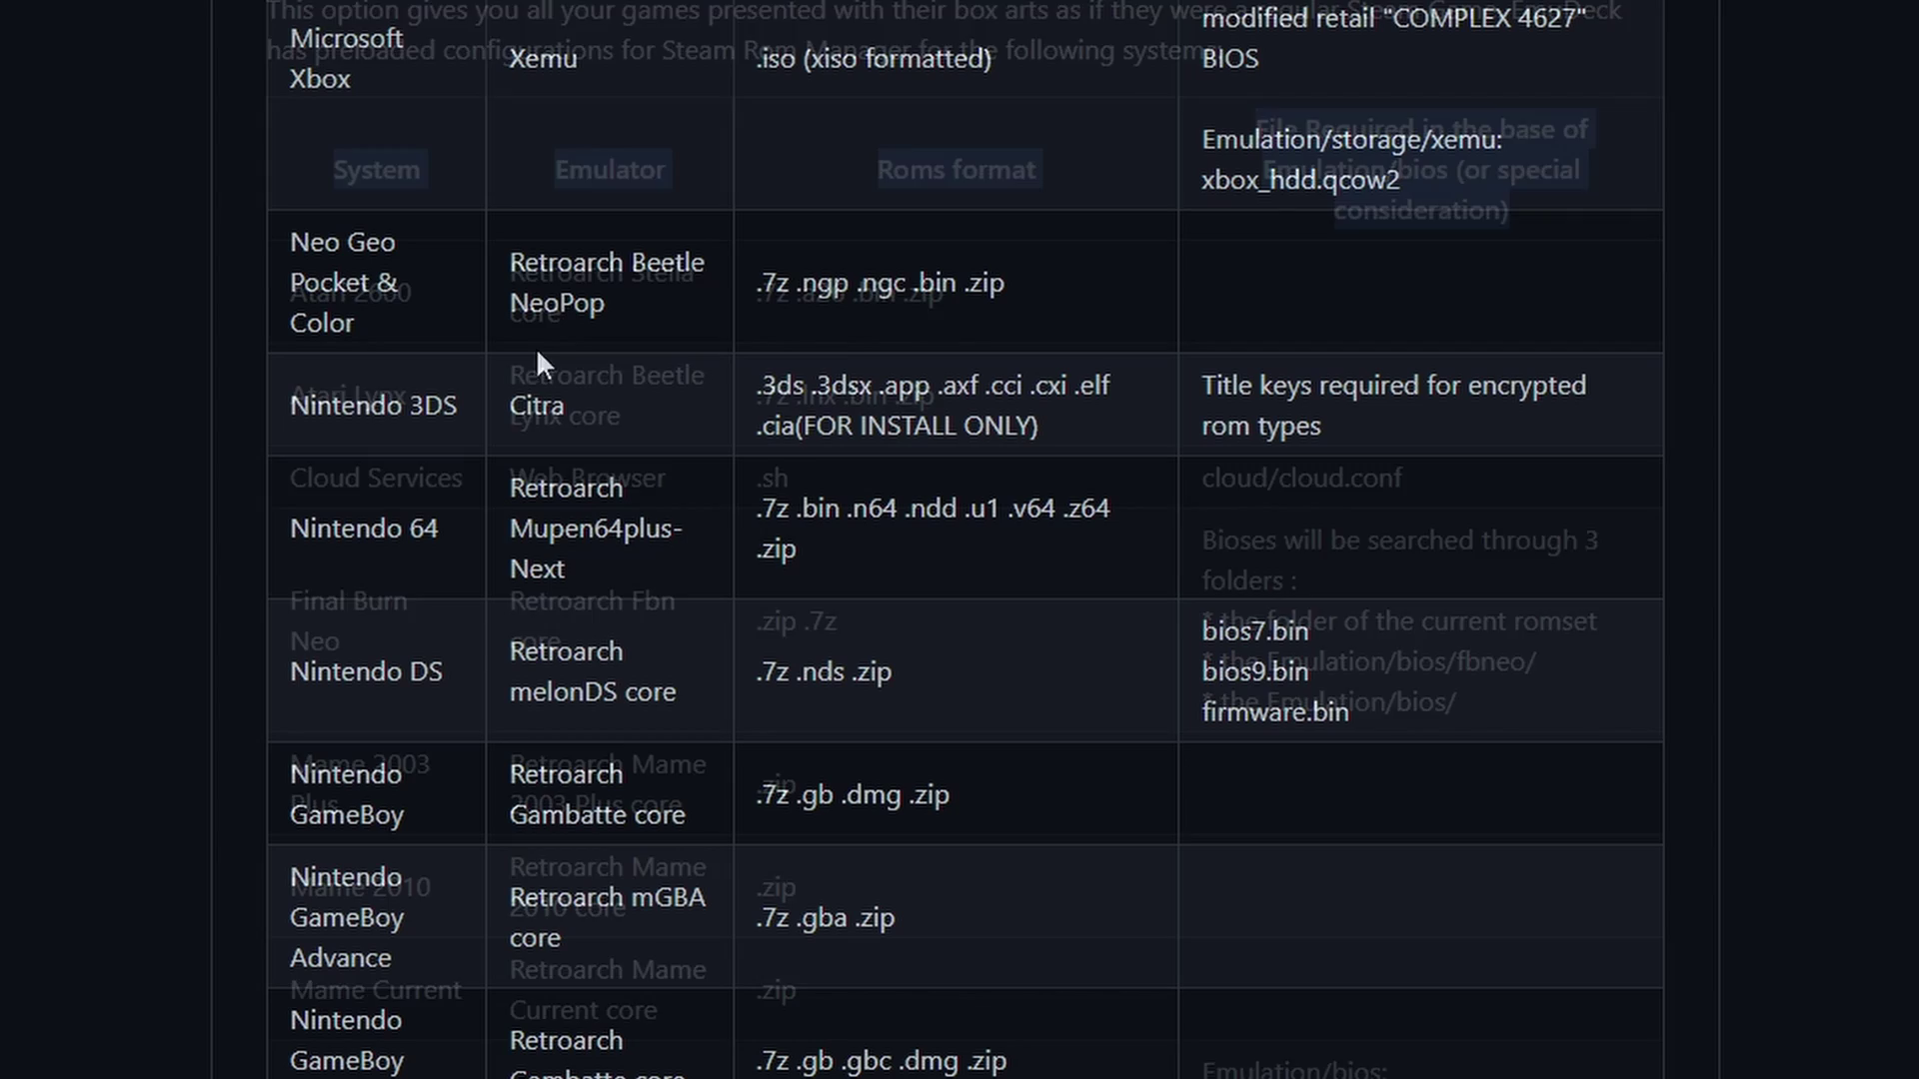
{"action": "left_click_drag", "start_coordinate": [298, 415], "coordinate": [1384, 428]}
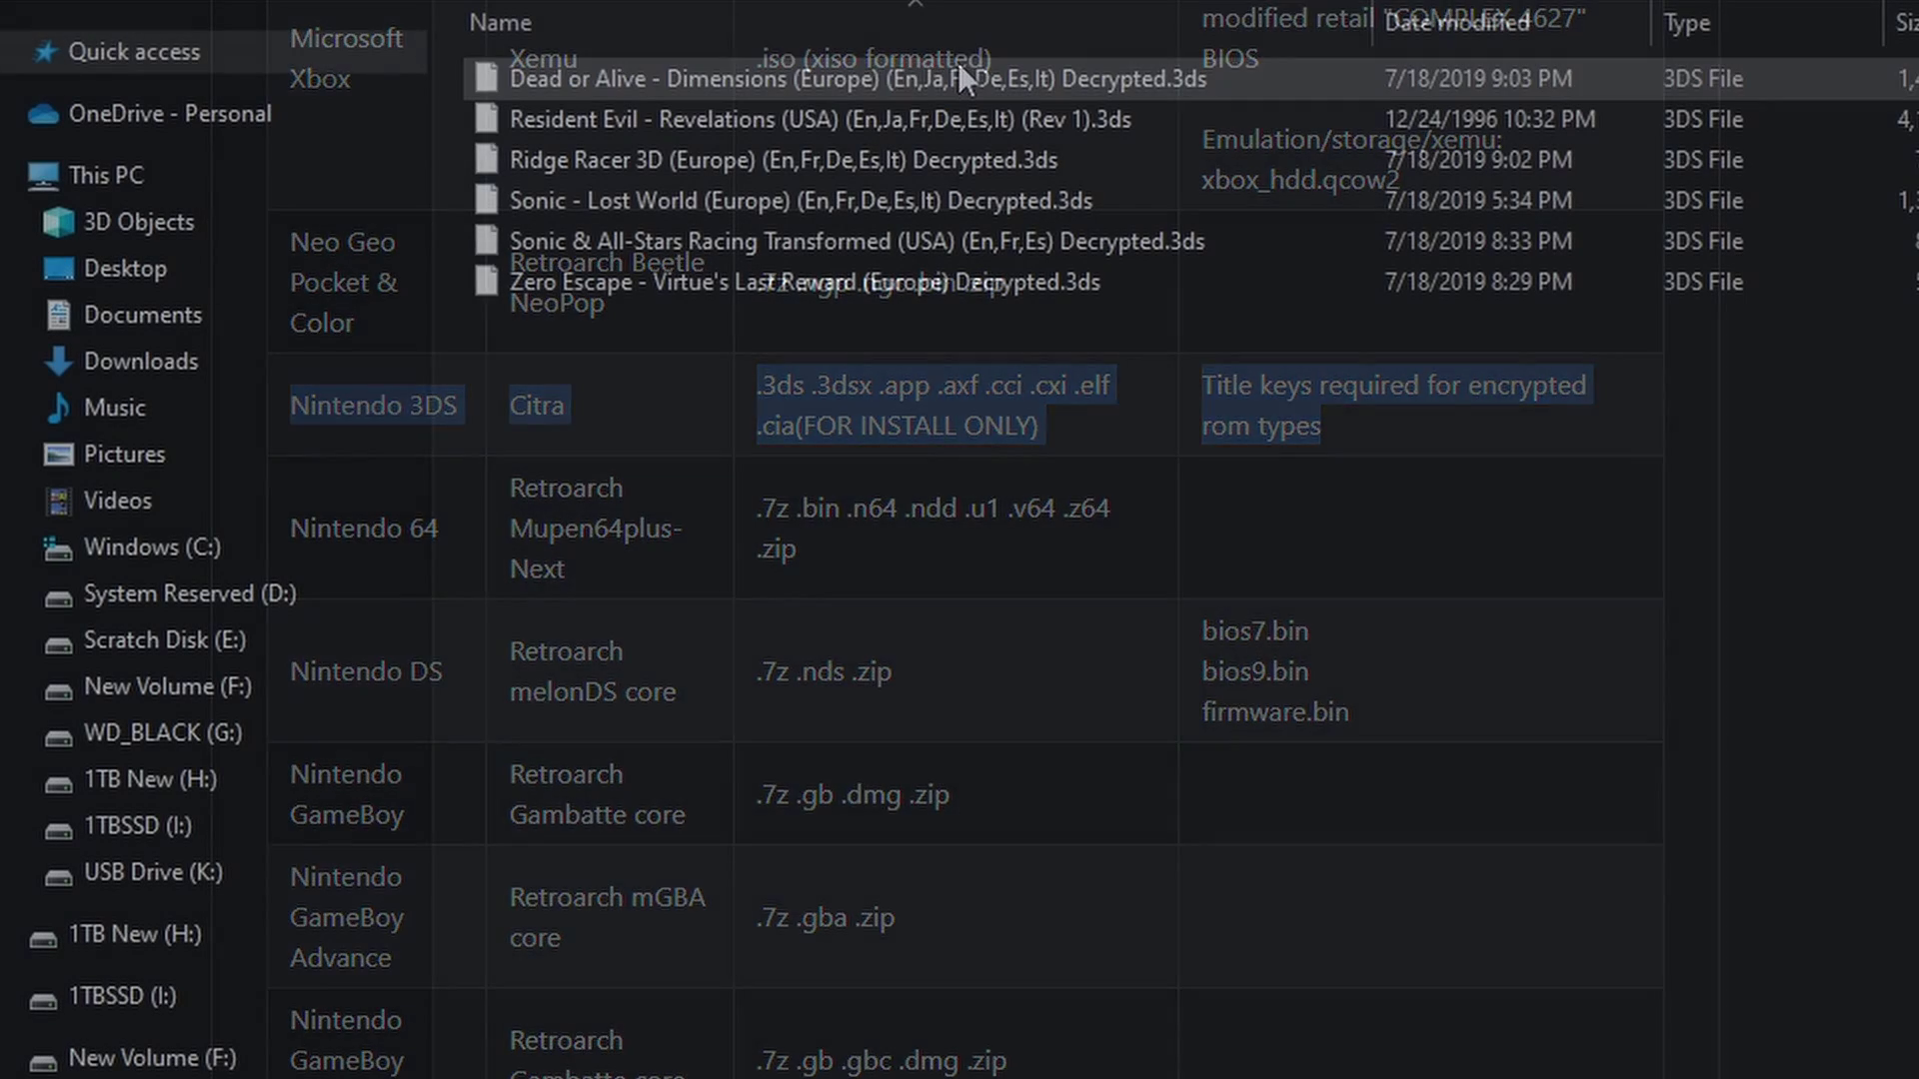
Step: Copy all the .3ds game files, from Dead or Alive - Dimensions through Zero Escape - Virtue's Last Reward
{"action": "left_click", "coordinate": [957, 69]}
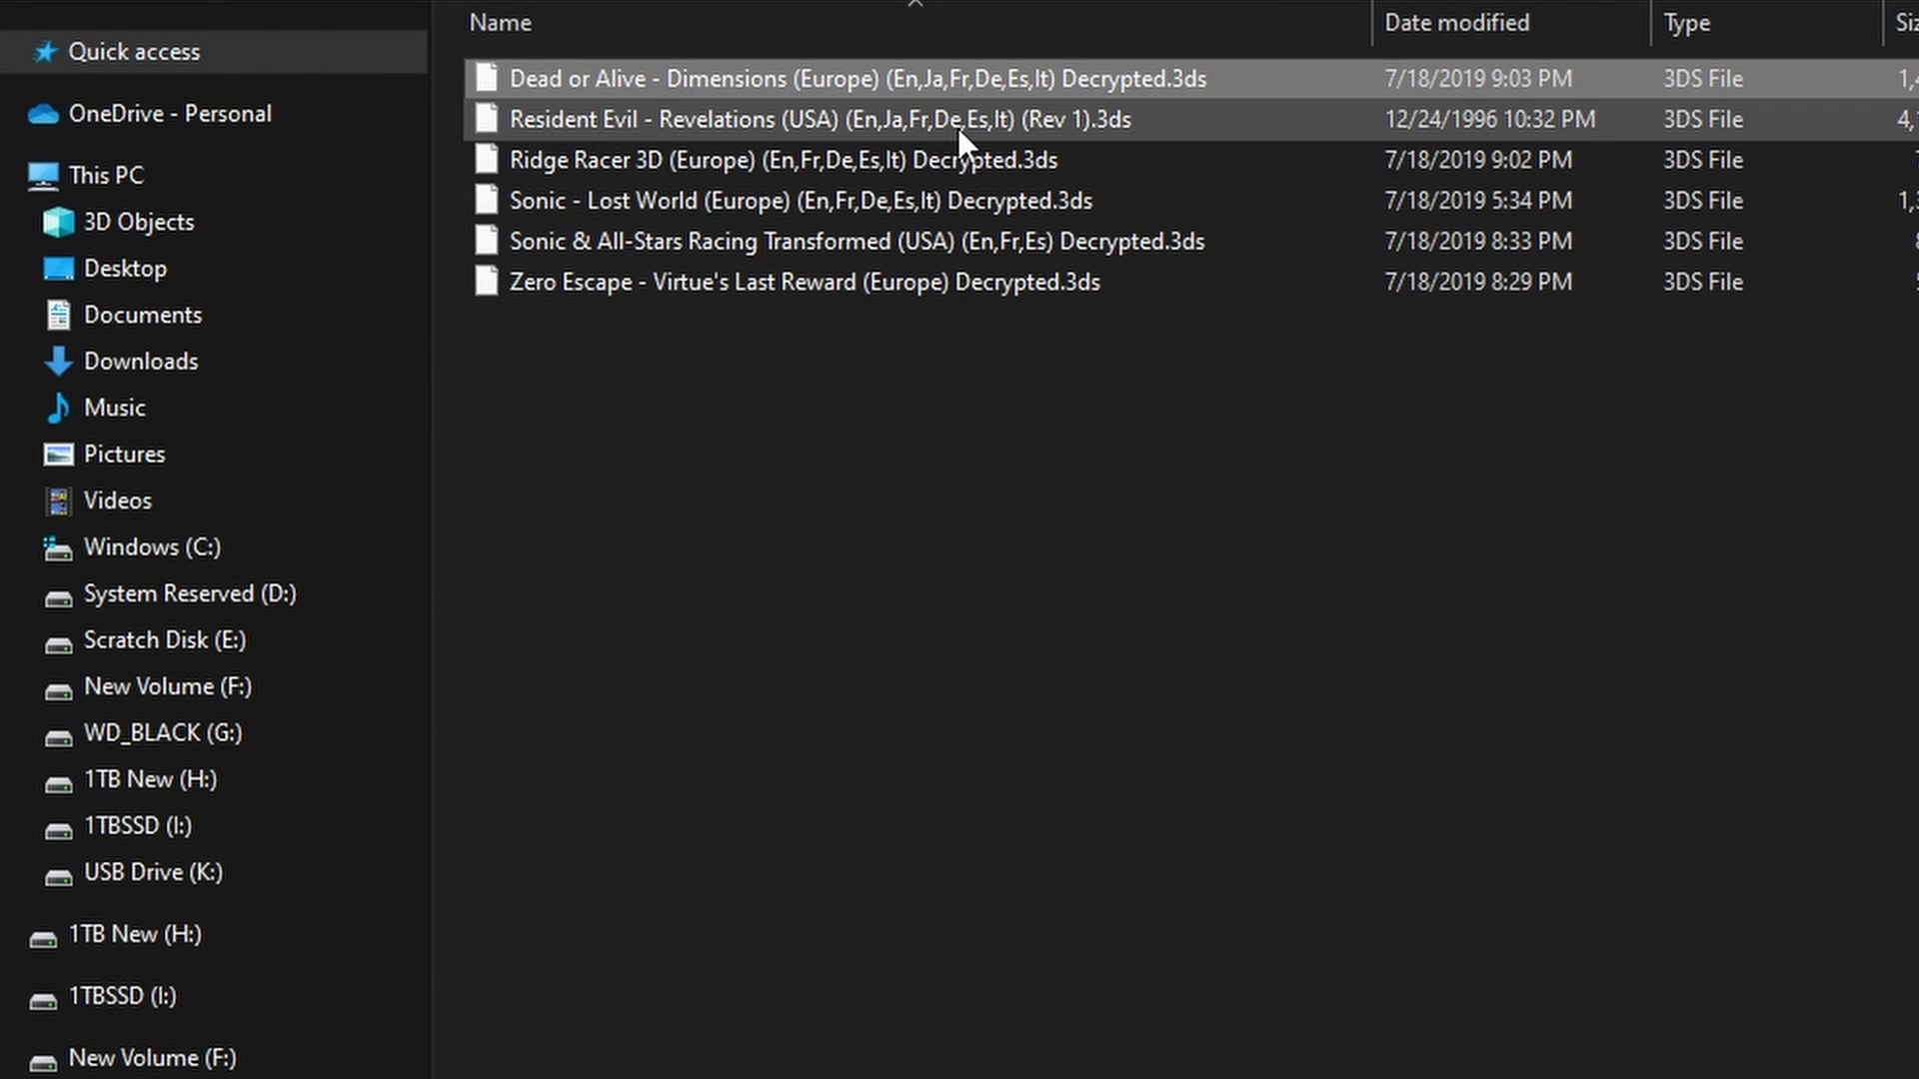
{"action": "left_click", "coordinate": [950, 282], "text": "shift"}
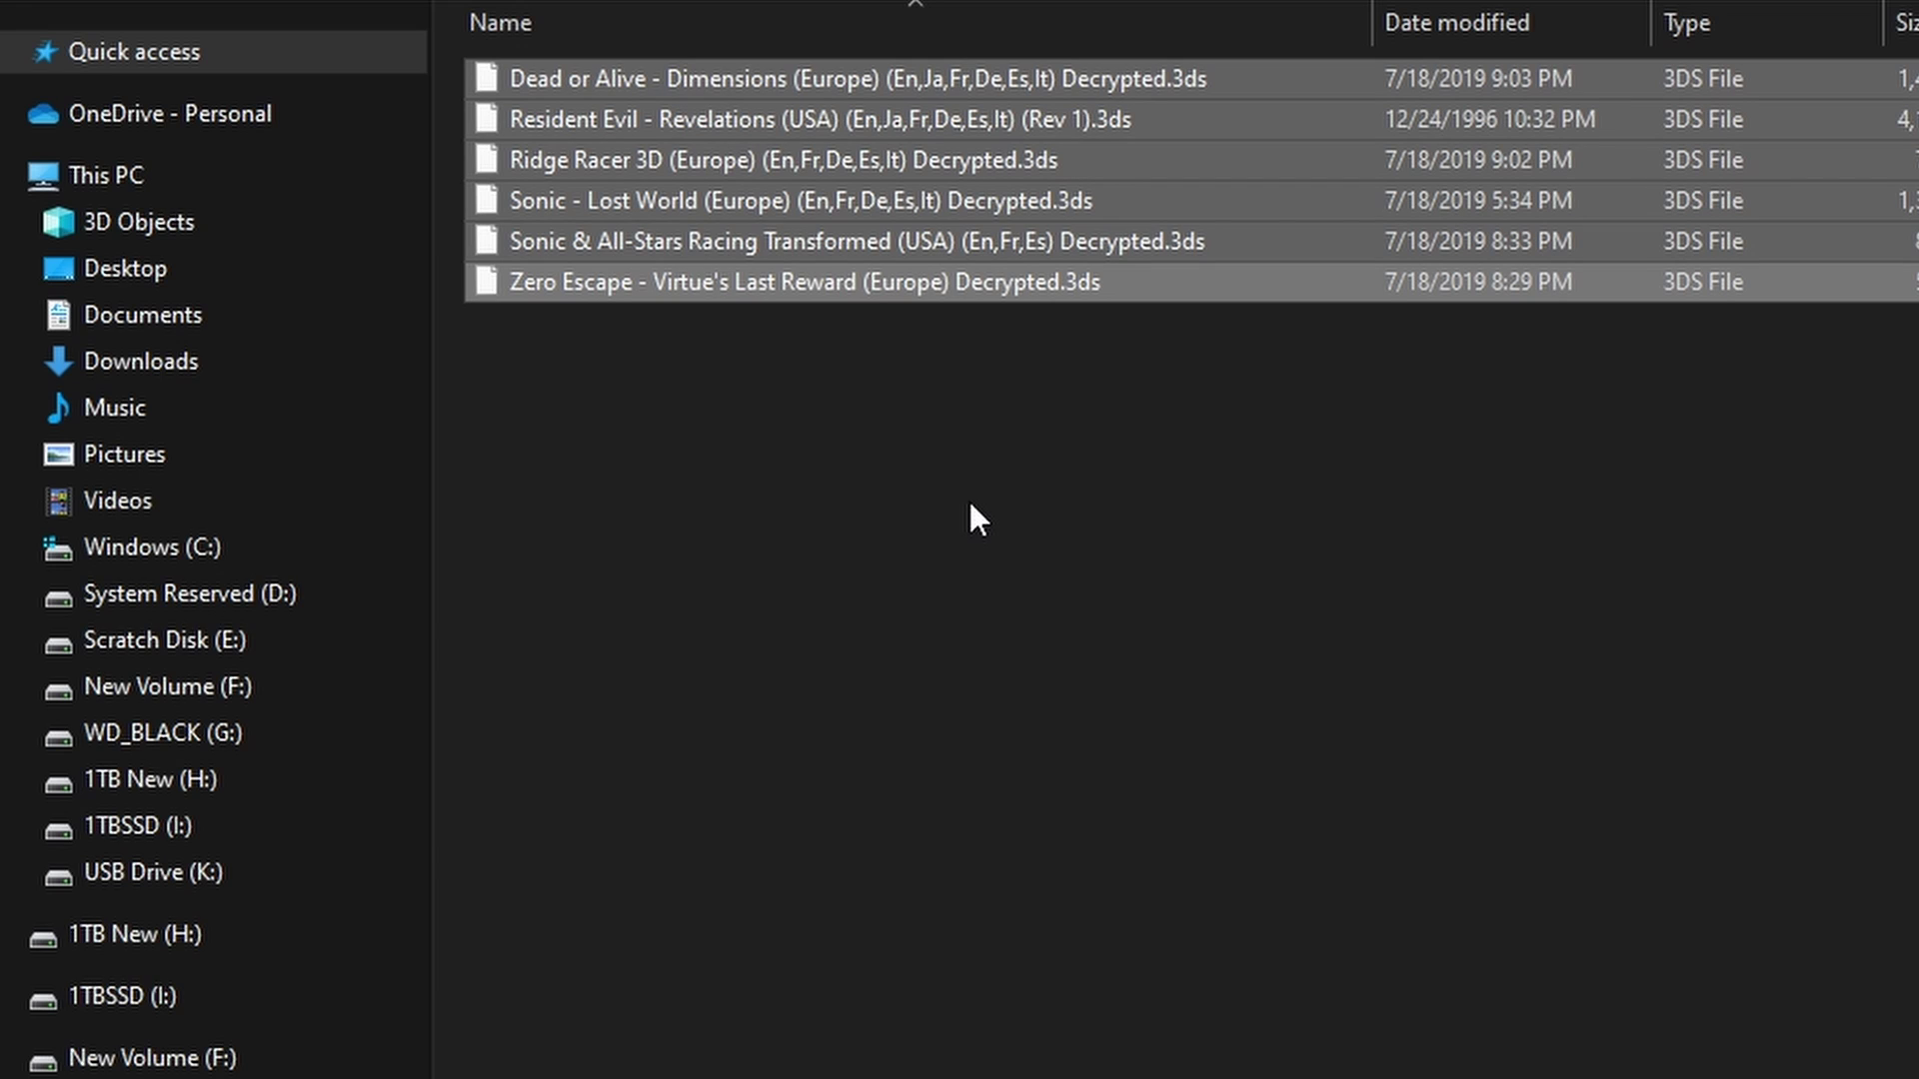
{"action": "right_click", "coordinate": [956, 80]}
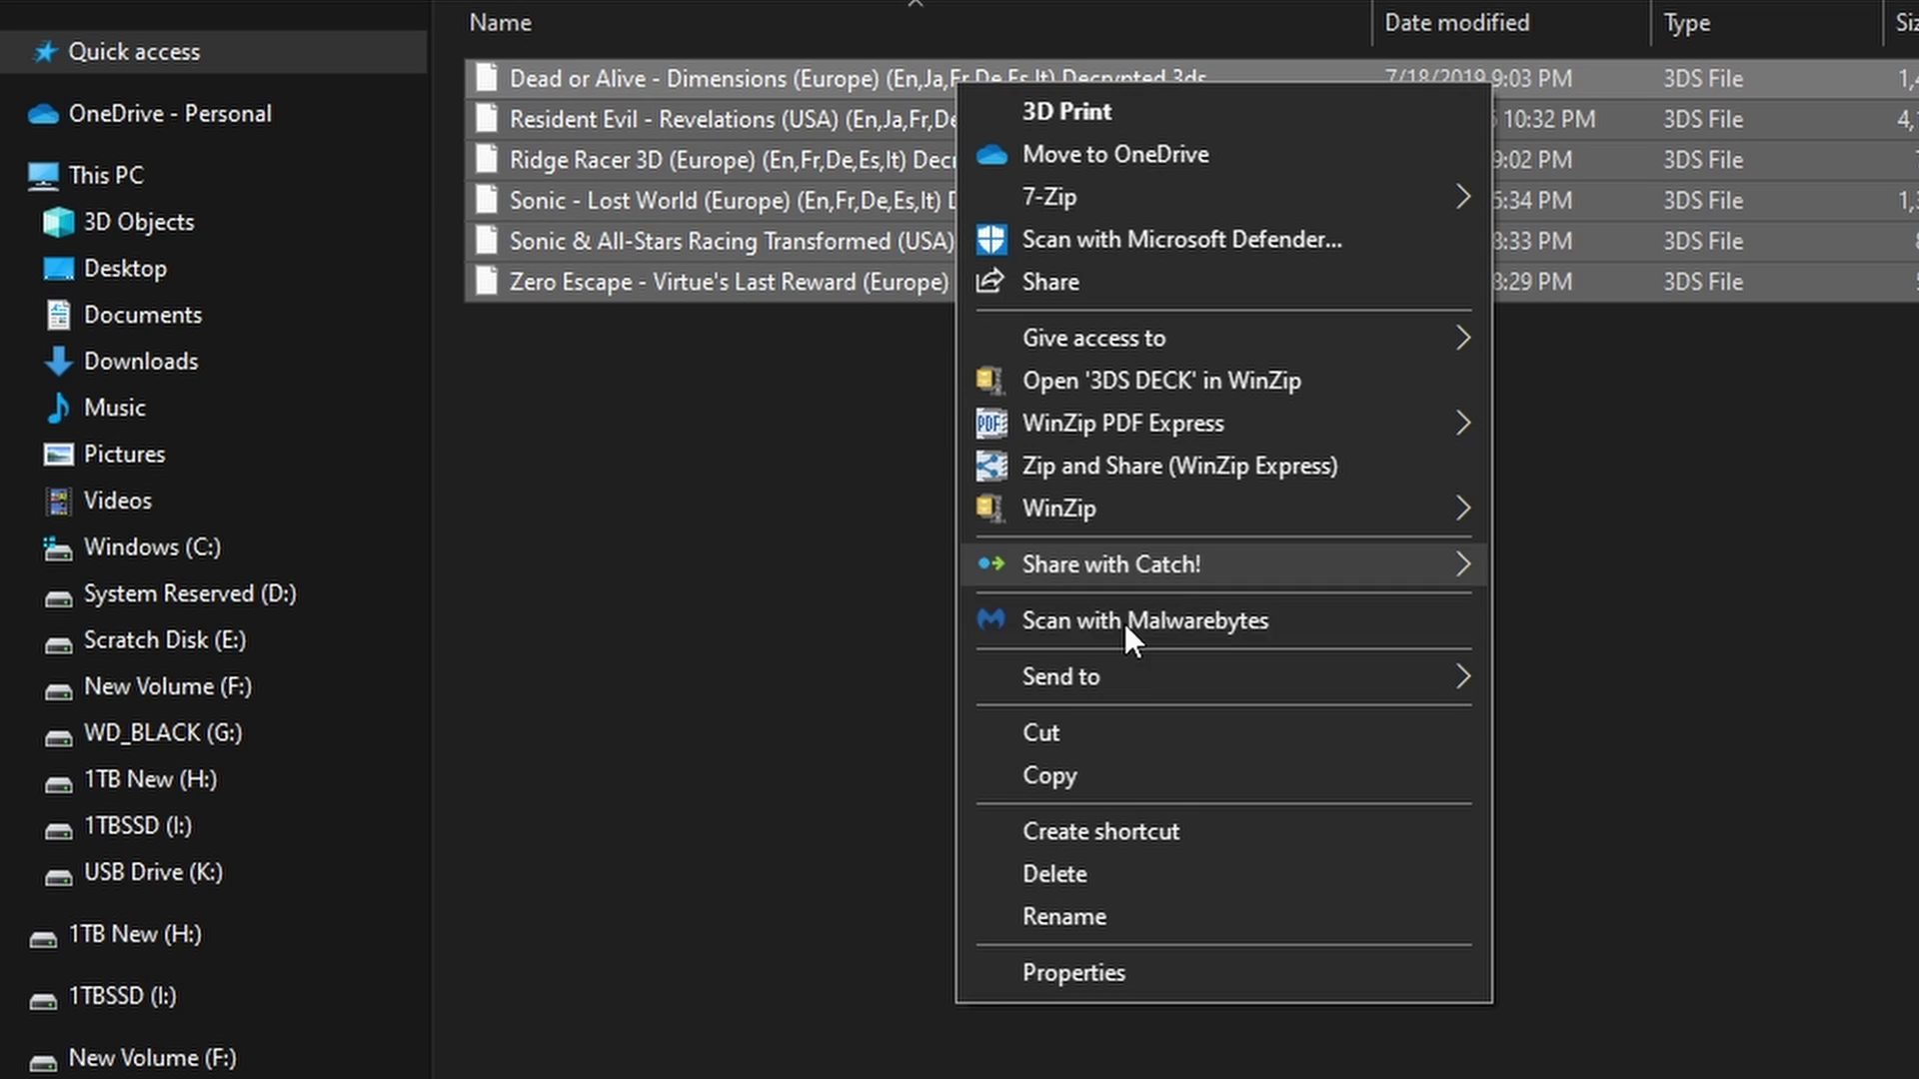
{"action": "left_click", "coordinate": [1150, 782]}
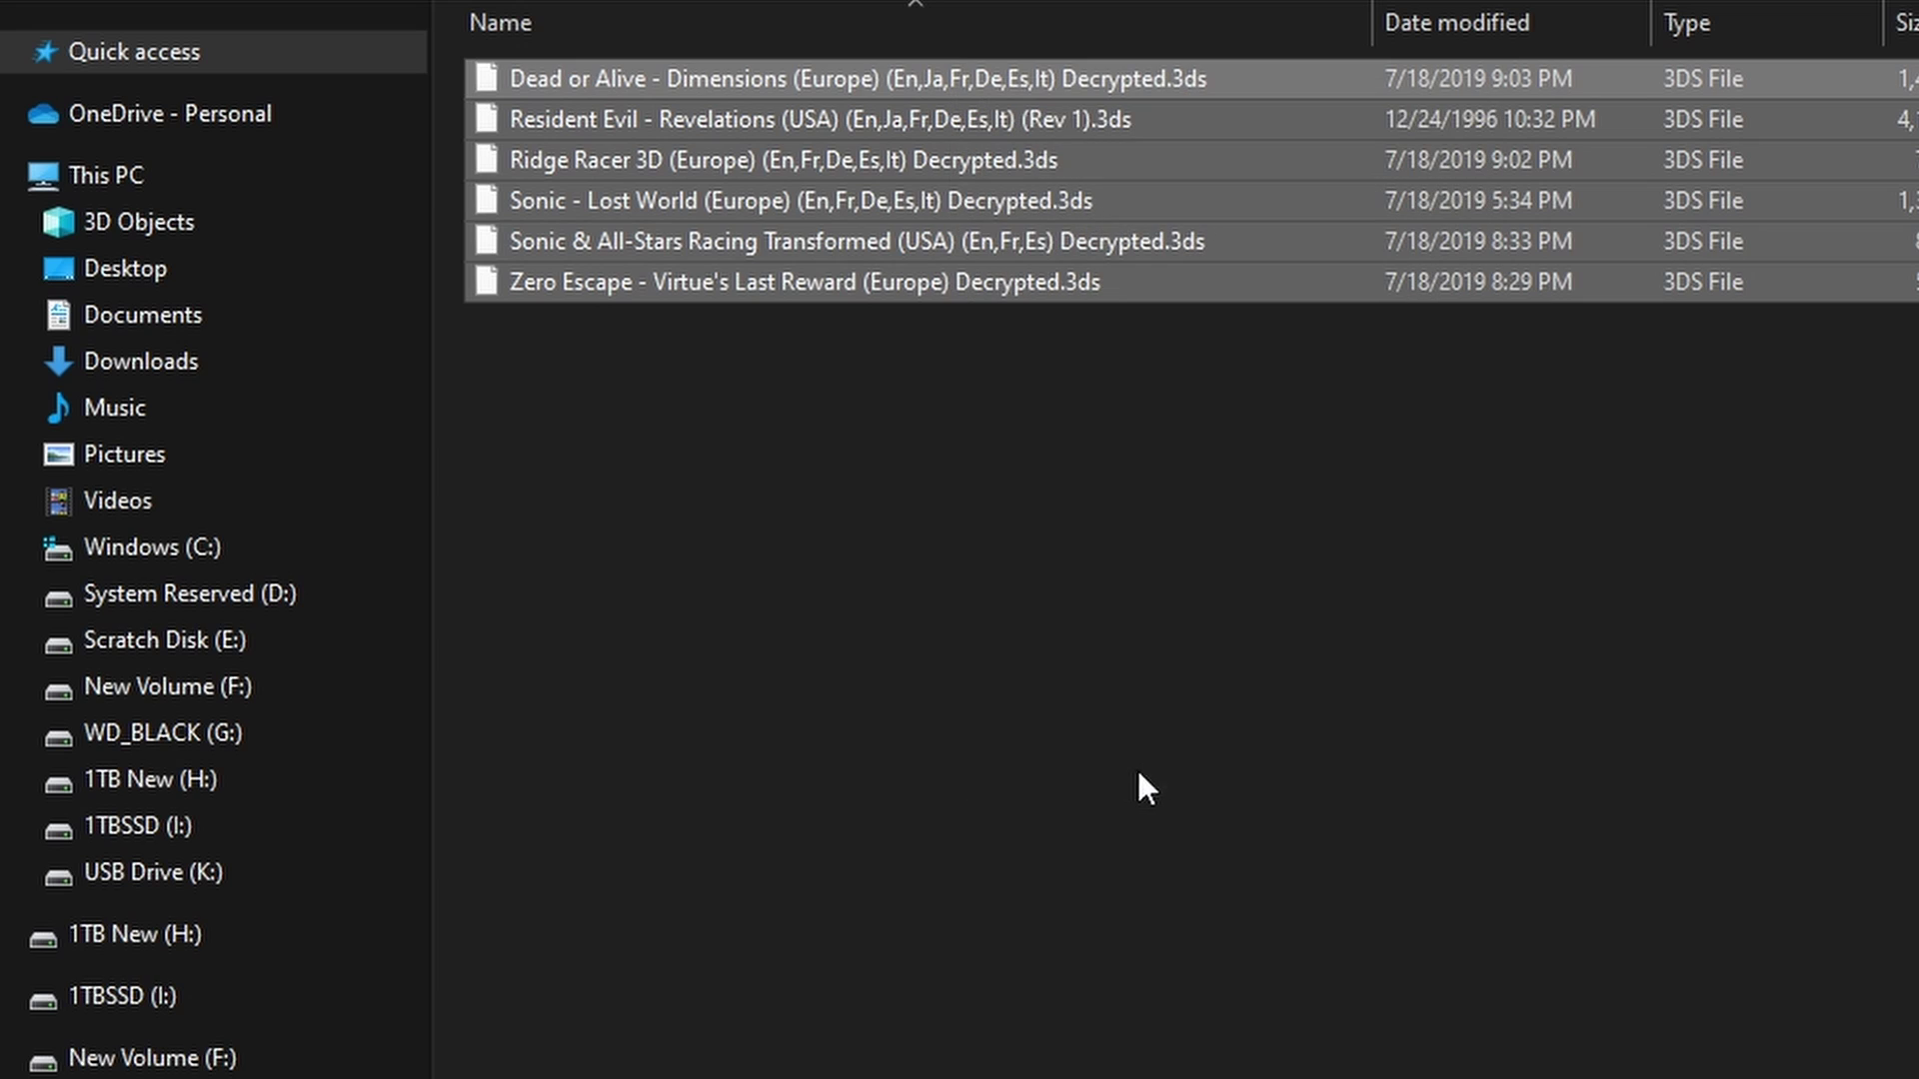
Step: Create a folder named 3DS on USB Drive (K:)
{"action": "left_click", "coordinate": [320, 863]}
{"action": "right_click", "coordinate": [702, 272]}
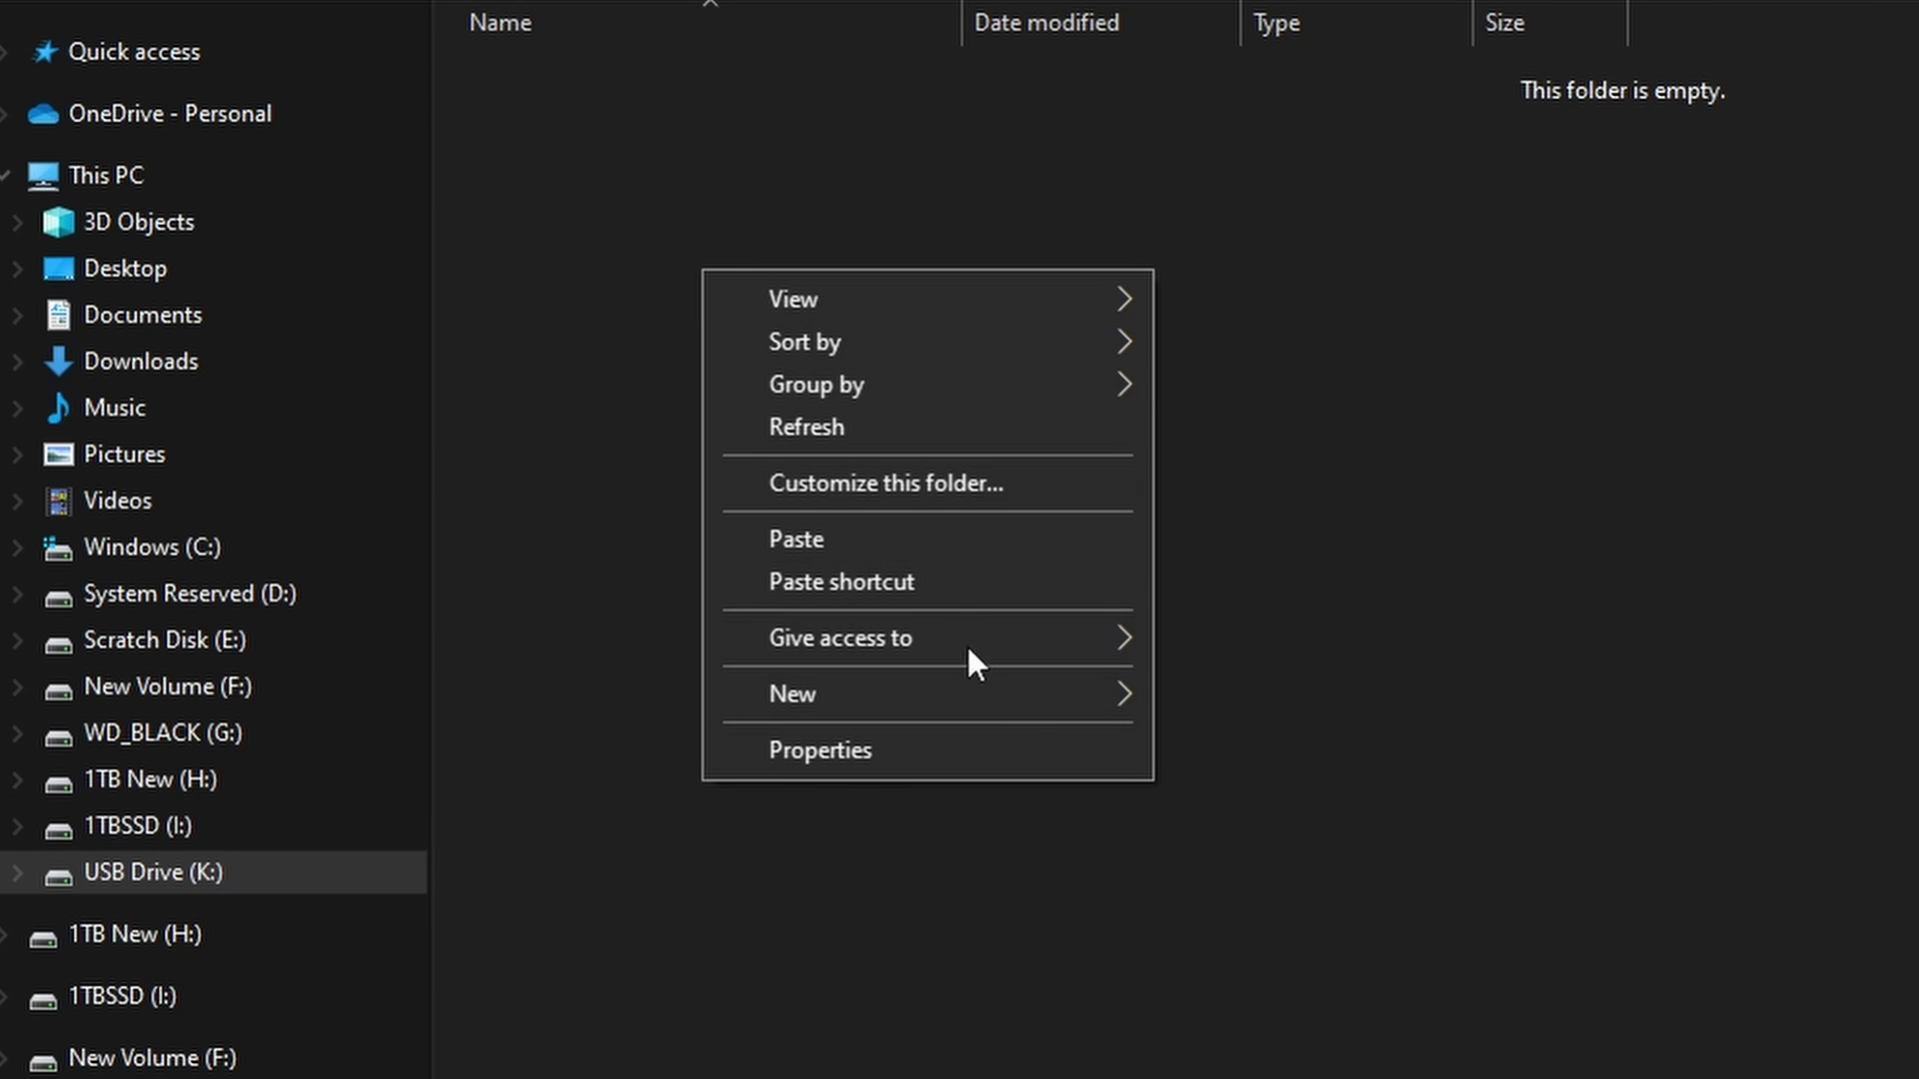
{"action": "mouse_move", "coordinate": [1029, 705]}
{"action": "left_click", "coordinate": [1227, 684]}
{"action": "type", "text": "3DS"}
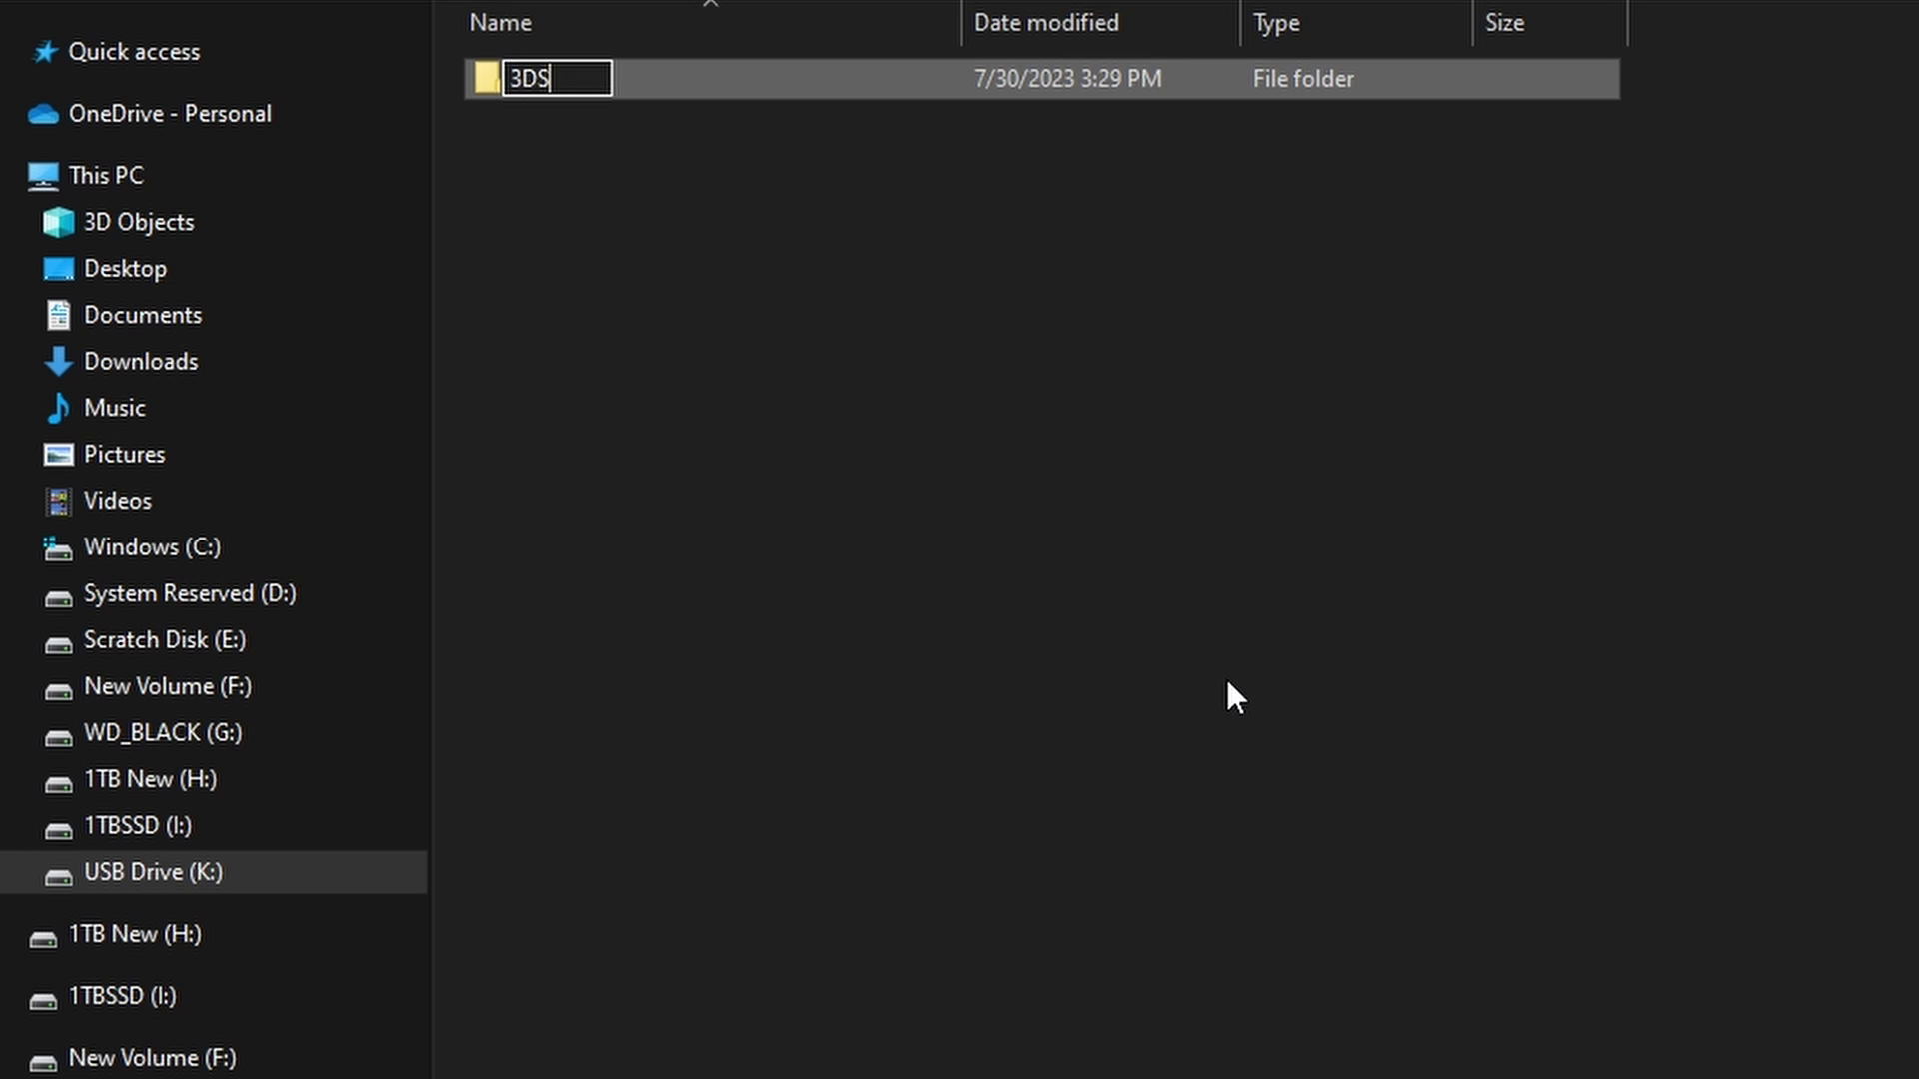
{"action": "key", "text": "Return"}
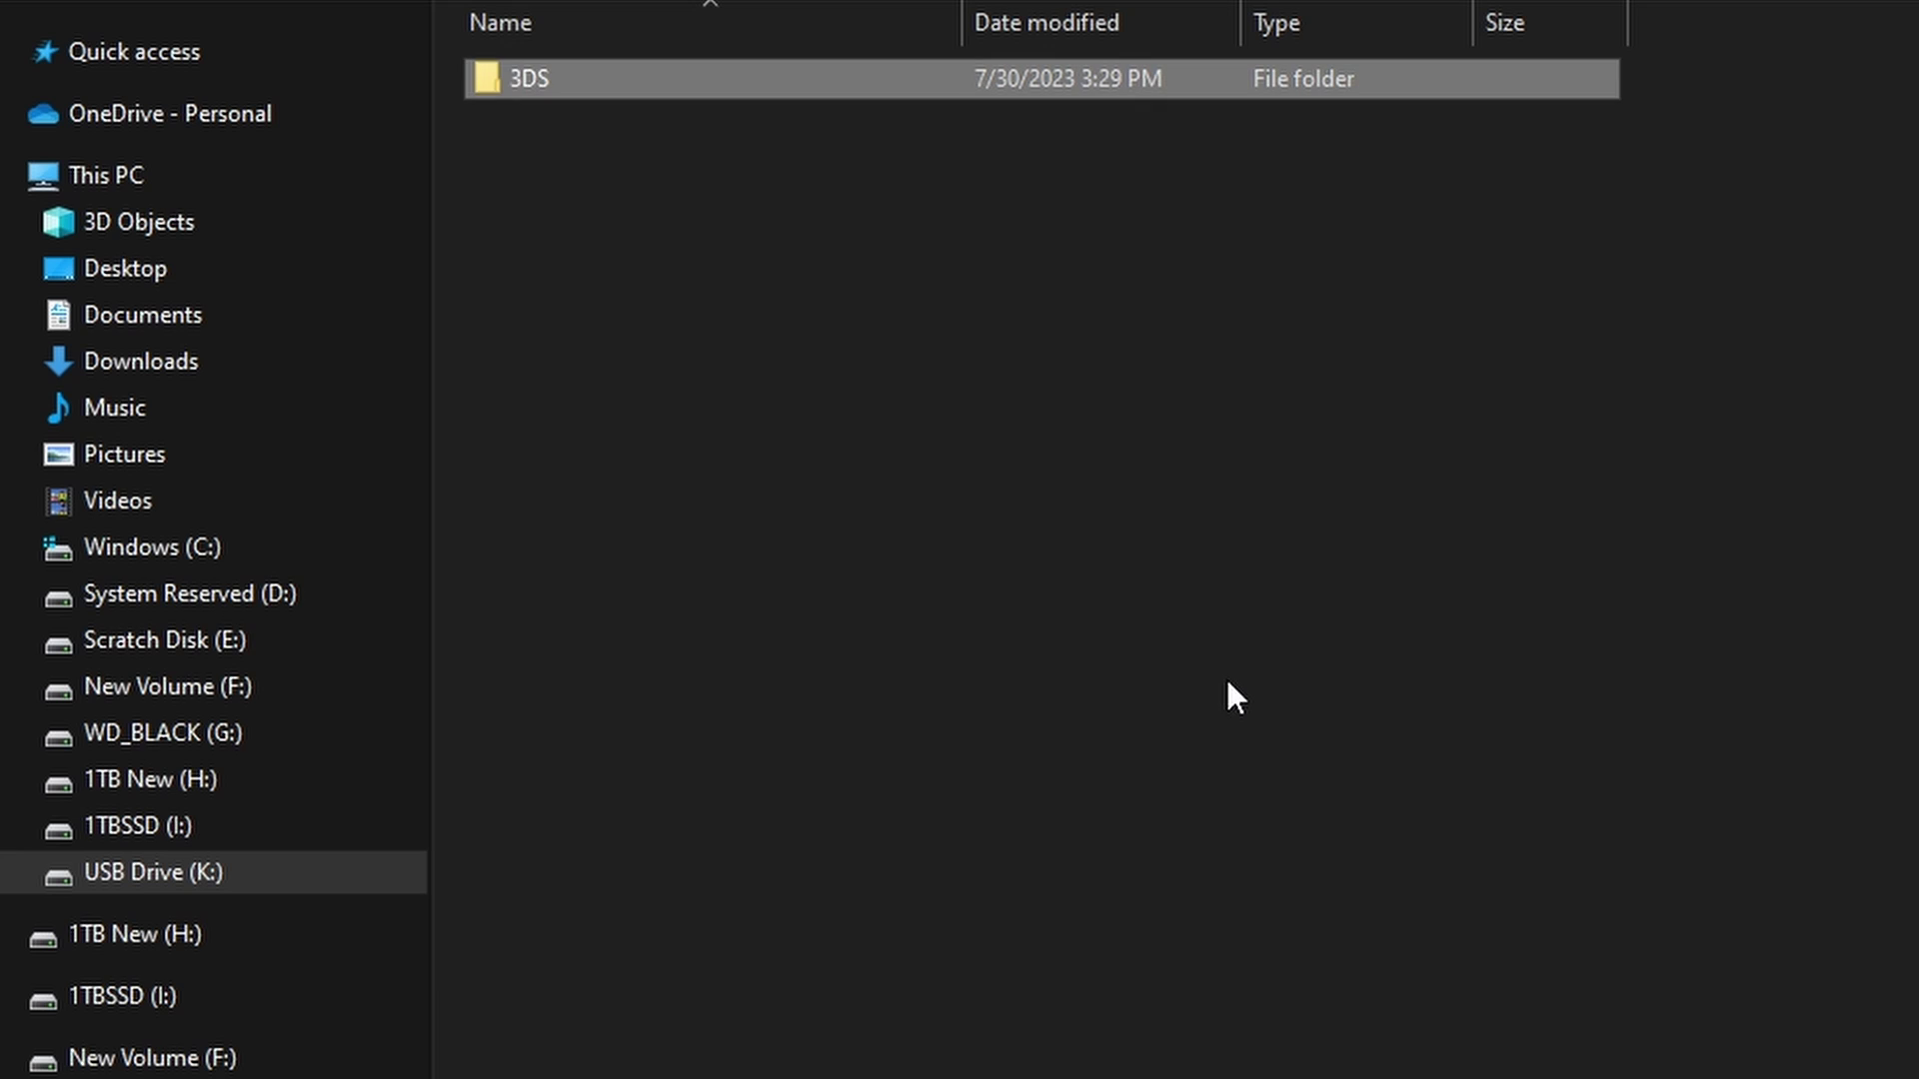
Step: Paste the copied .3ds game files into the 3DS folder on the USB drive
{"action": "double_click", "coordinate": [511, 86]}
{"action": "right_click", "coordinate": [664, 240]}
{"action": "left_click", "coordinate": [907, 512]}
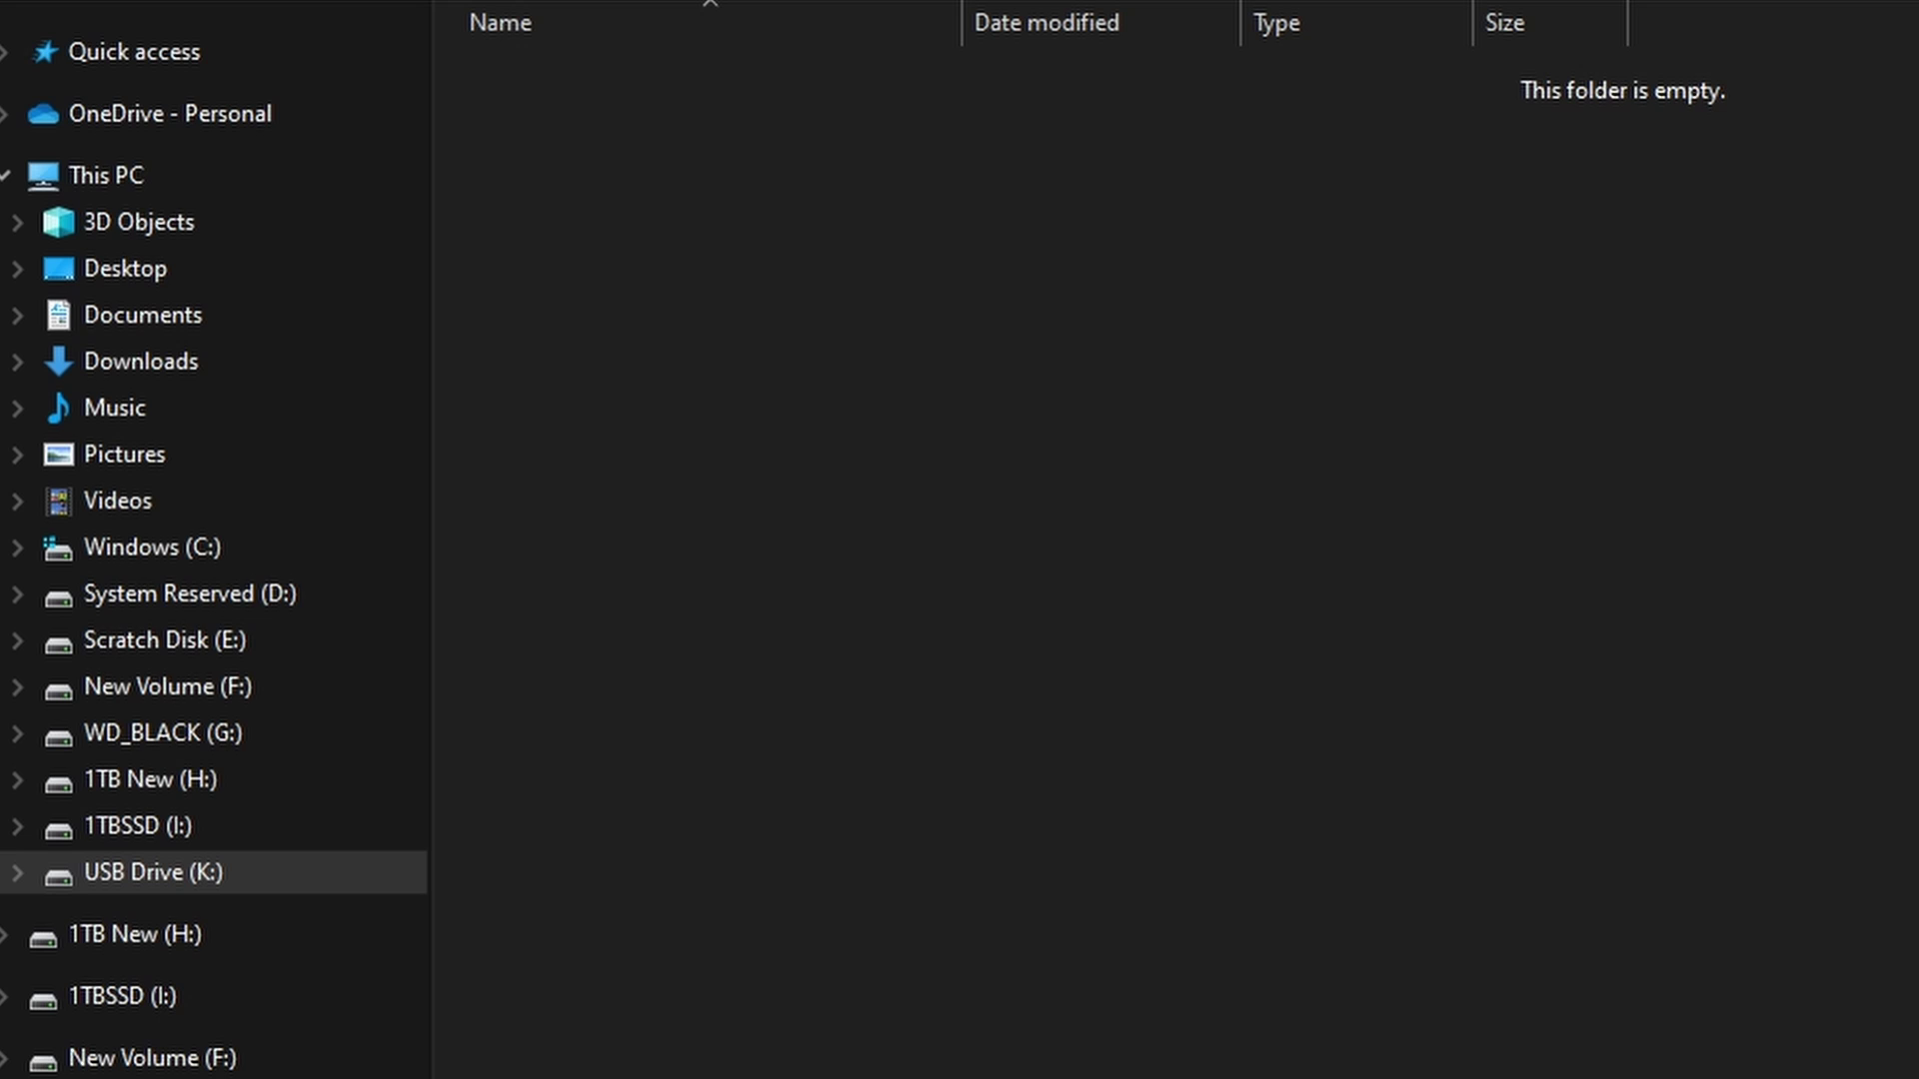
{"action": "left_click_drag", "start_coordinate": [986, 268], "coordinate": [1205, 267]}
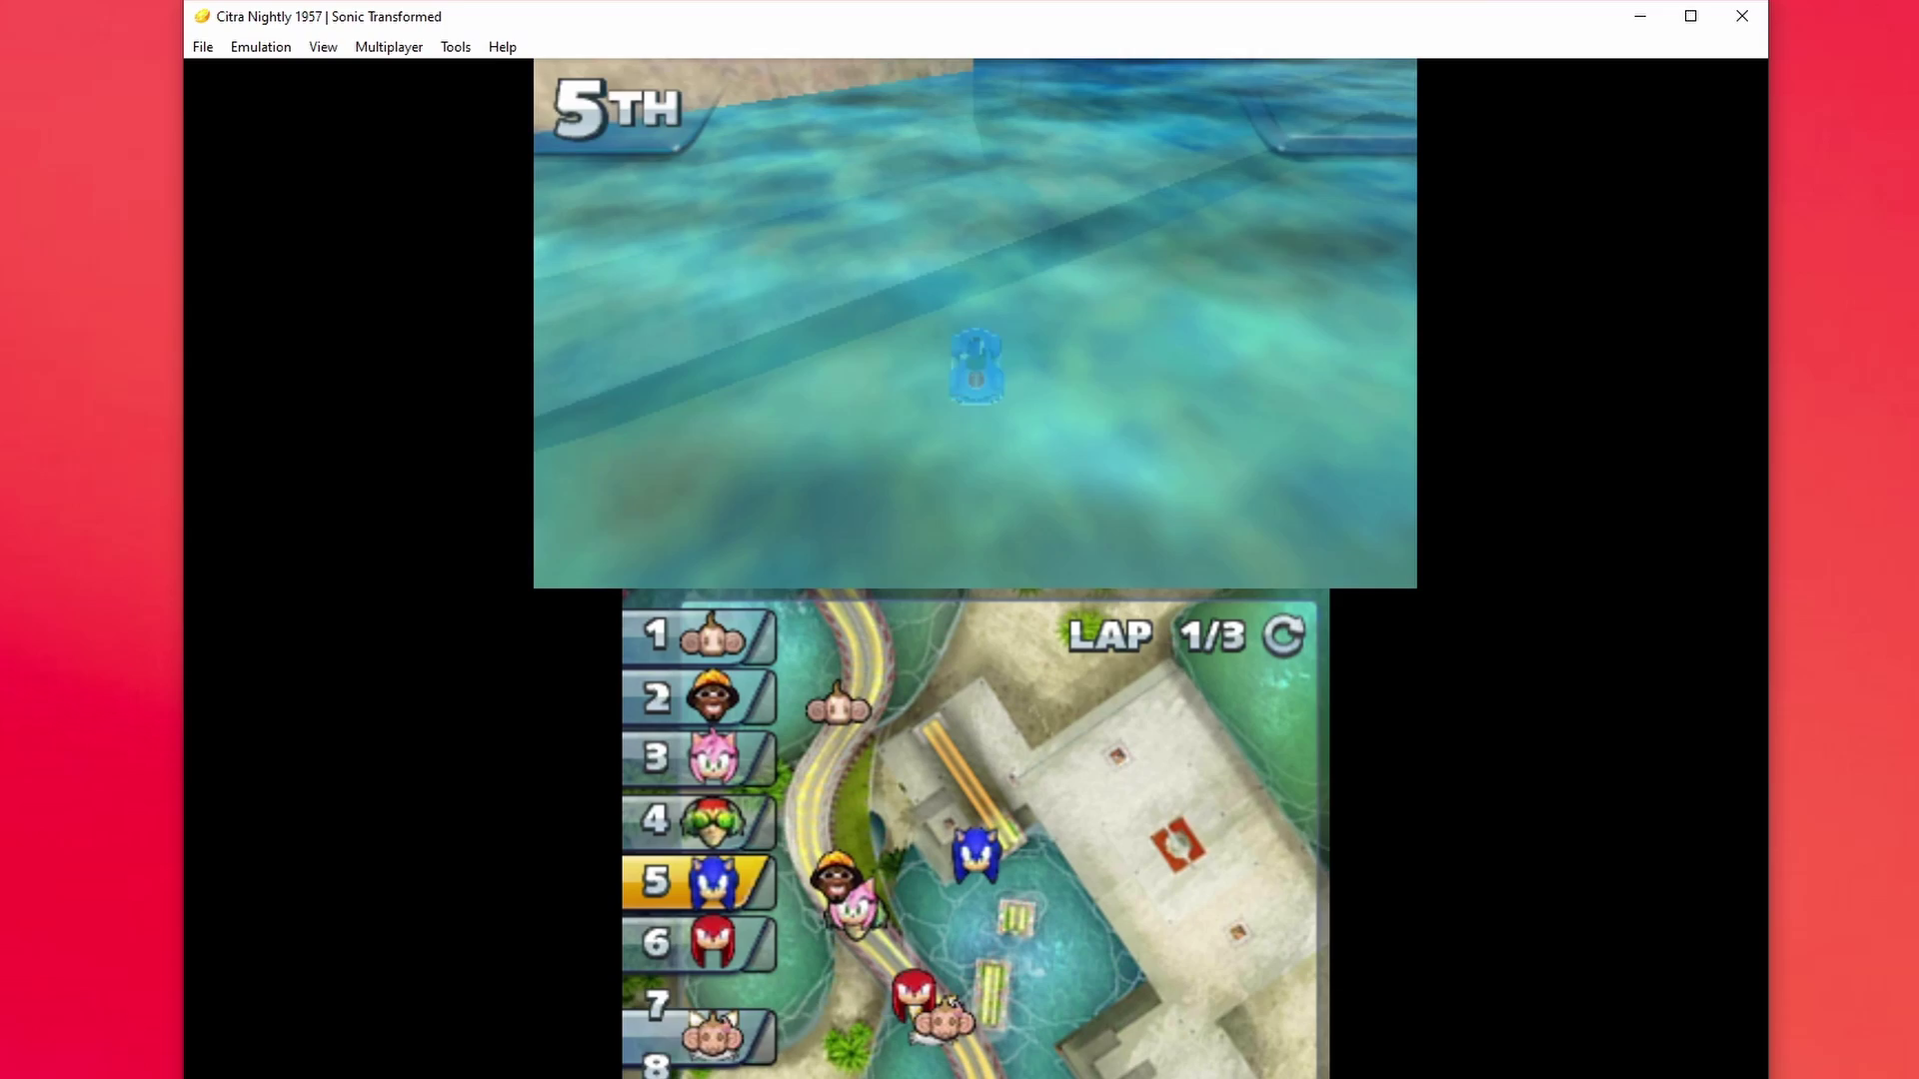
Step: Copy aes_keys.txt from the game files' folder into the 3DS folder on USB Drive (K:)
{"action": "left_click", "coordinate": [569, 76]}
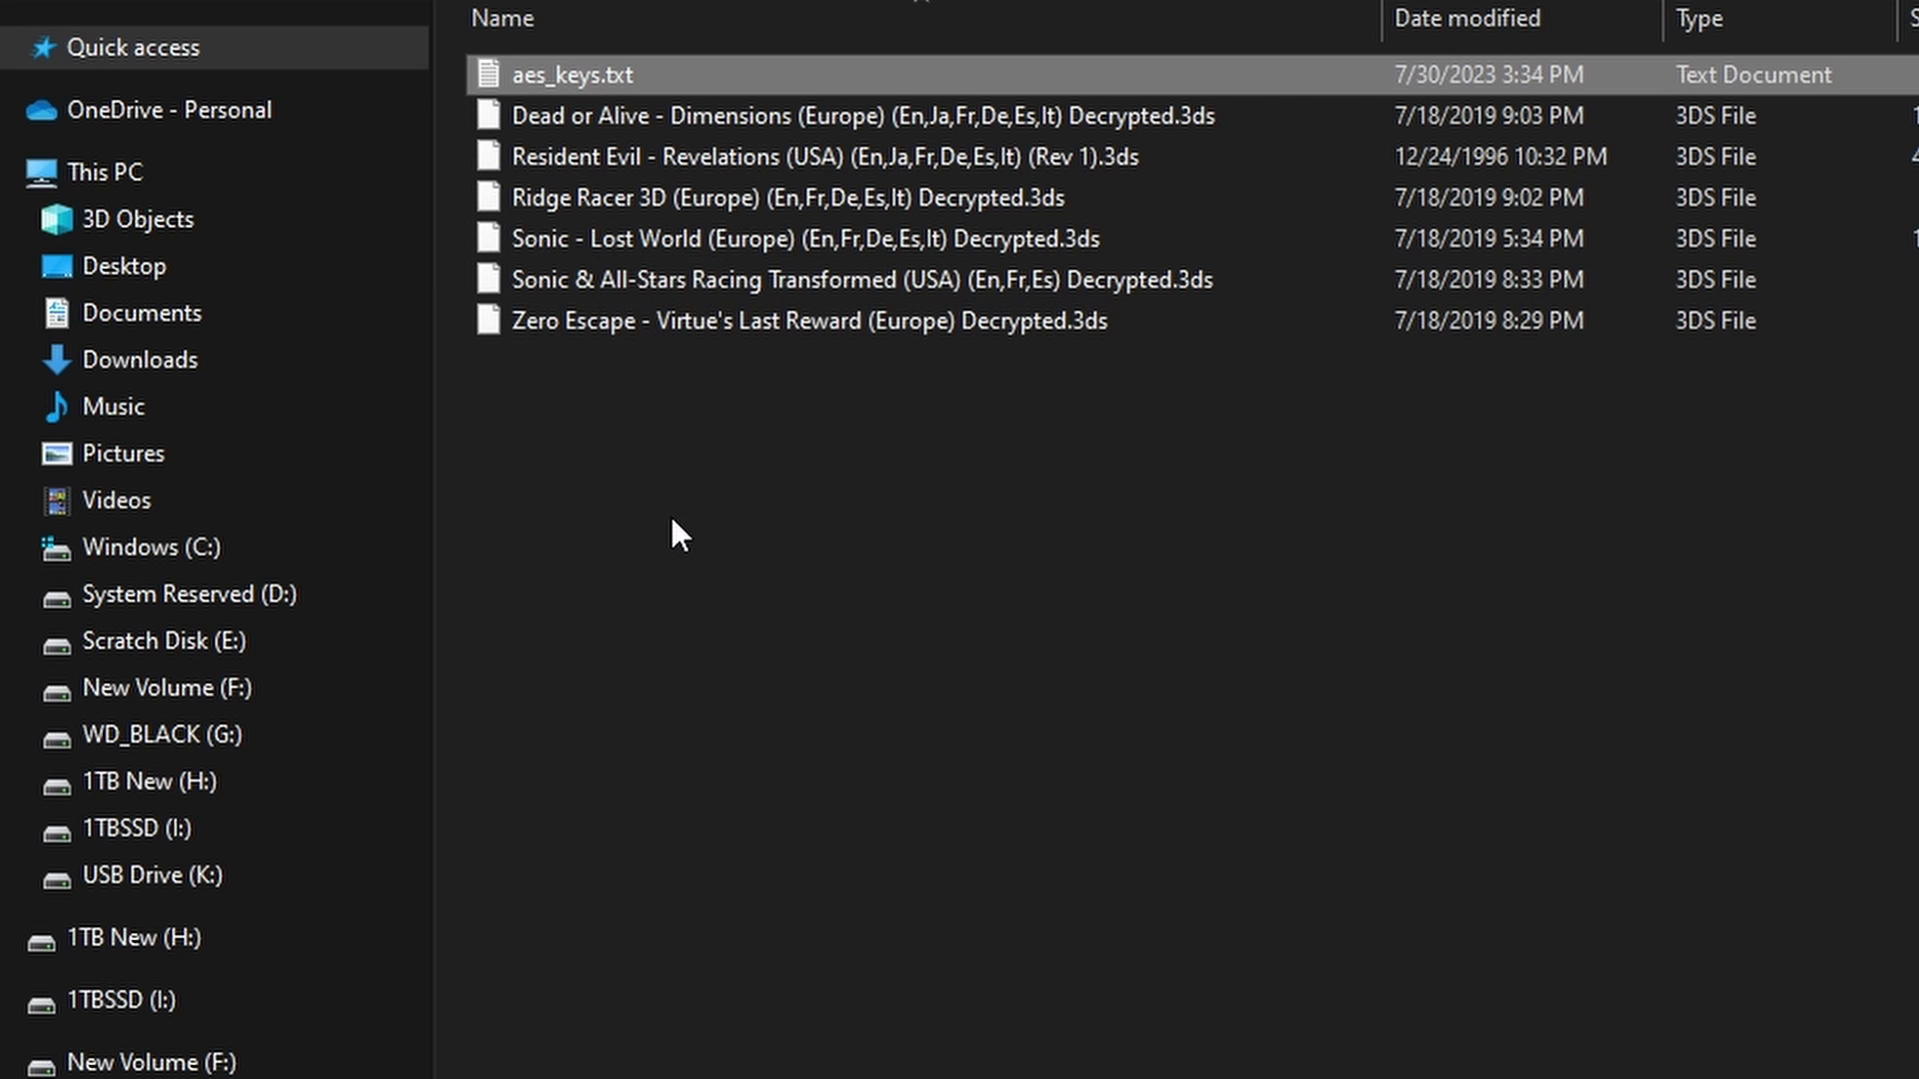
{"action": "right_click", "coordinate": [592, 70]}
{"action": "left_click", "coordinate": [744, 984]}
{"action": "left_click", "coordinate": [261, 876]}
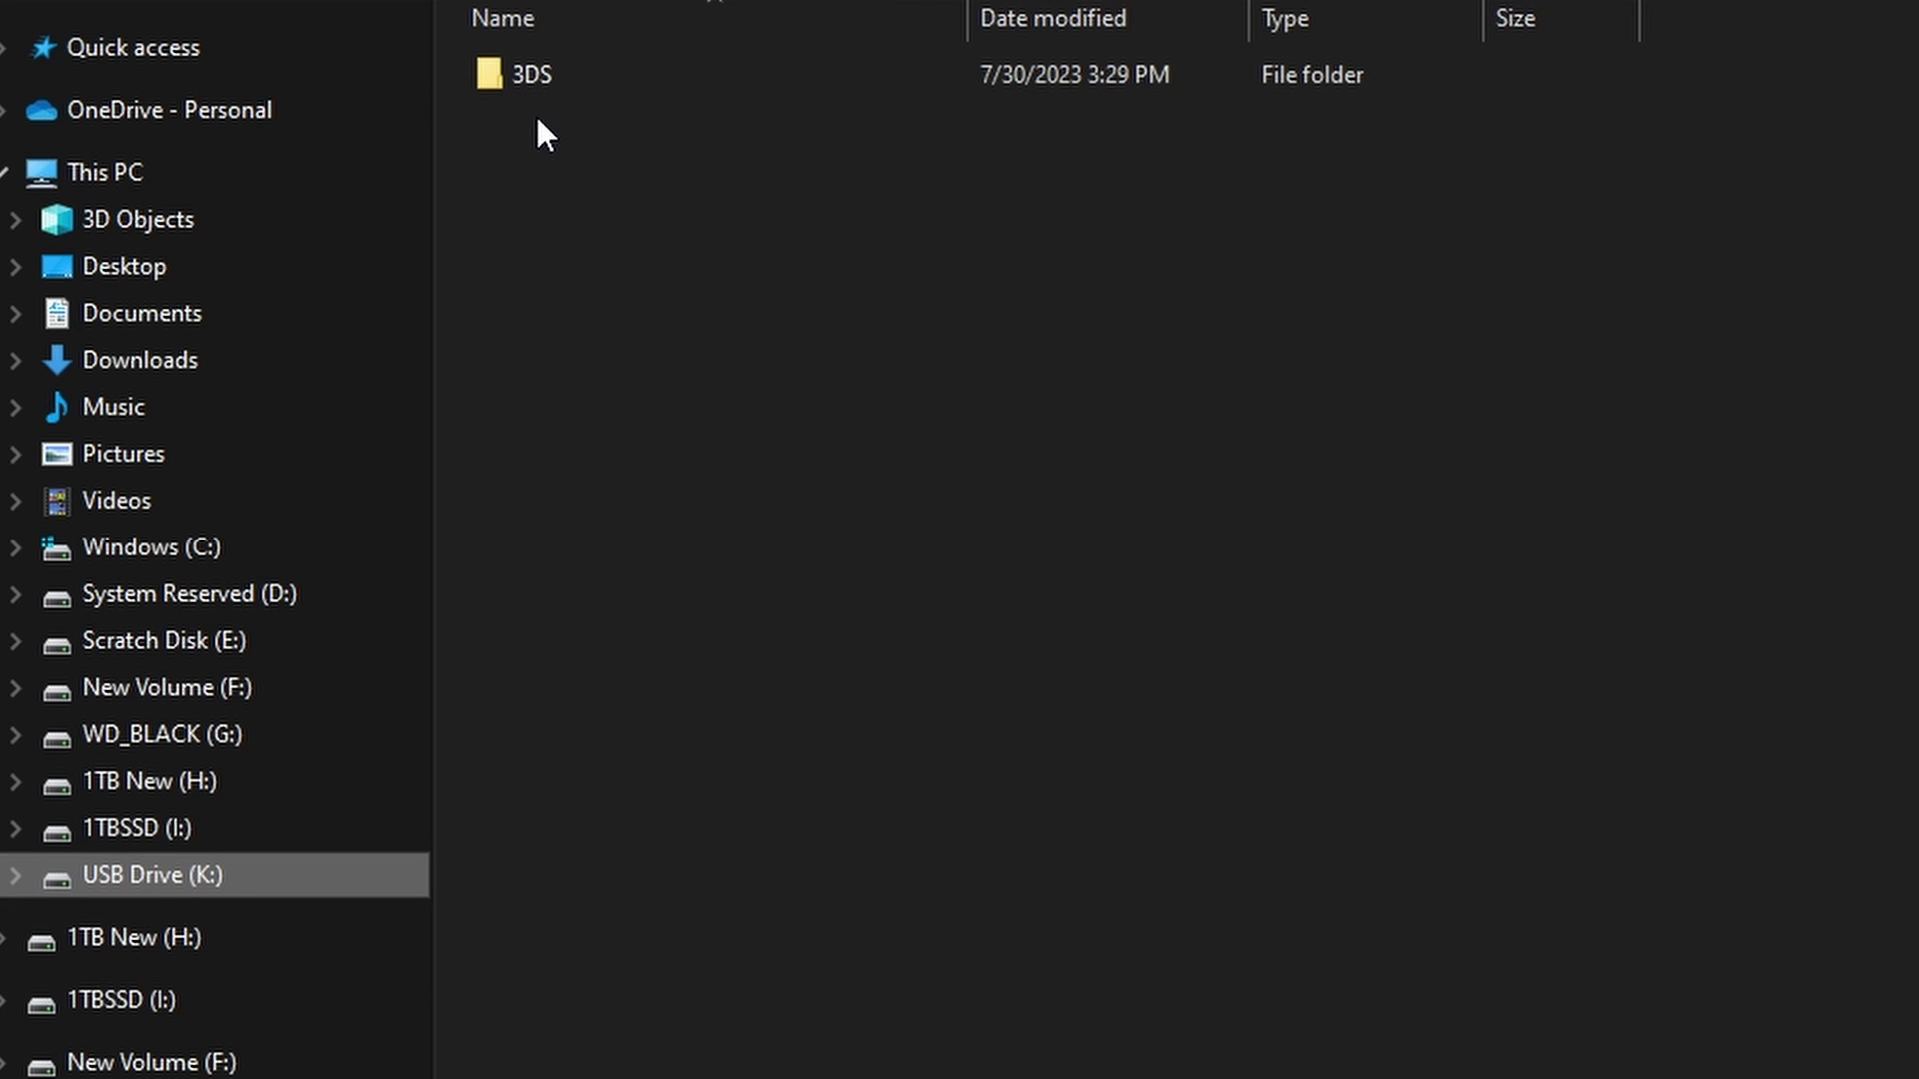
{"action": "double_click", "coordinate": [543, 76]}
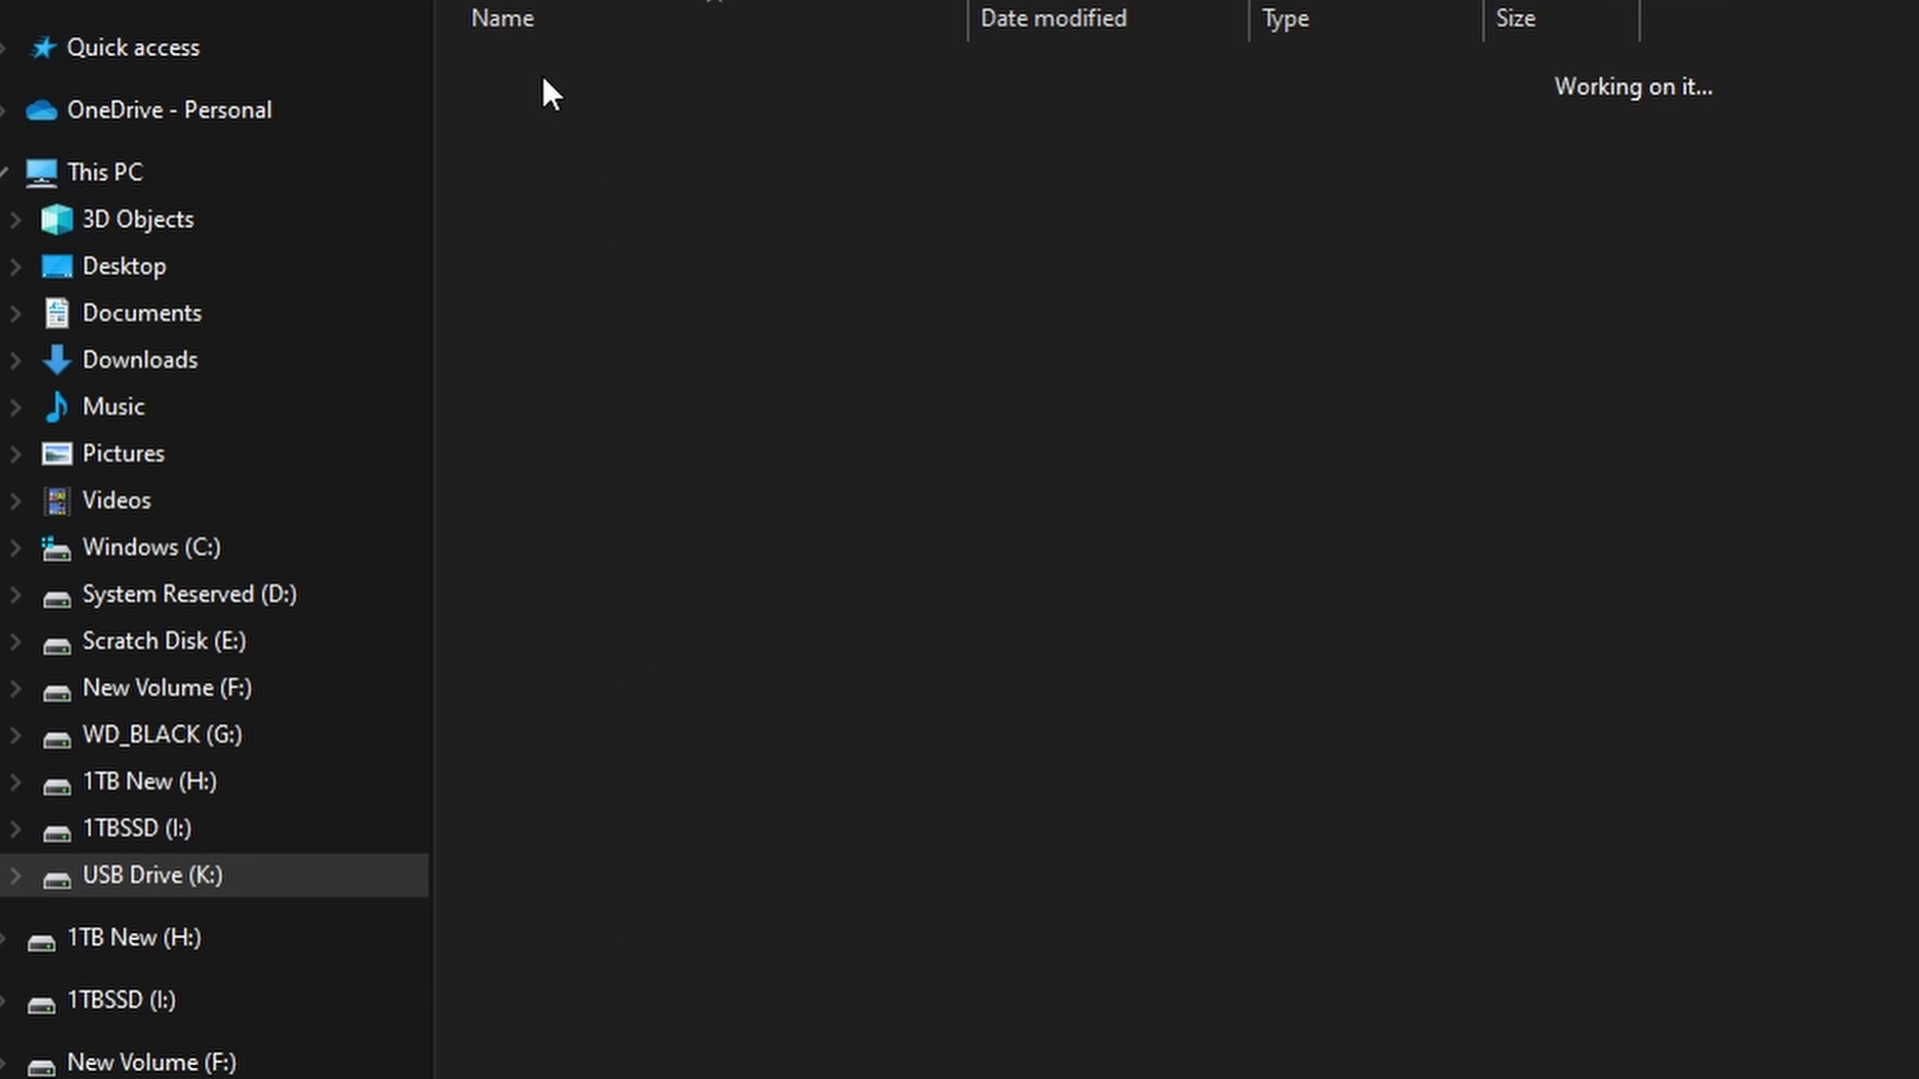
{"action": "right_click", "coordinate": [759, 470]}
{"action": "left_click", "coordinate": [1015, 733]}
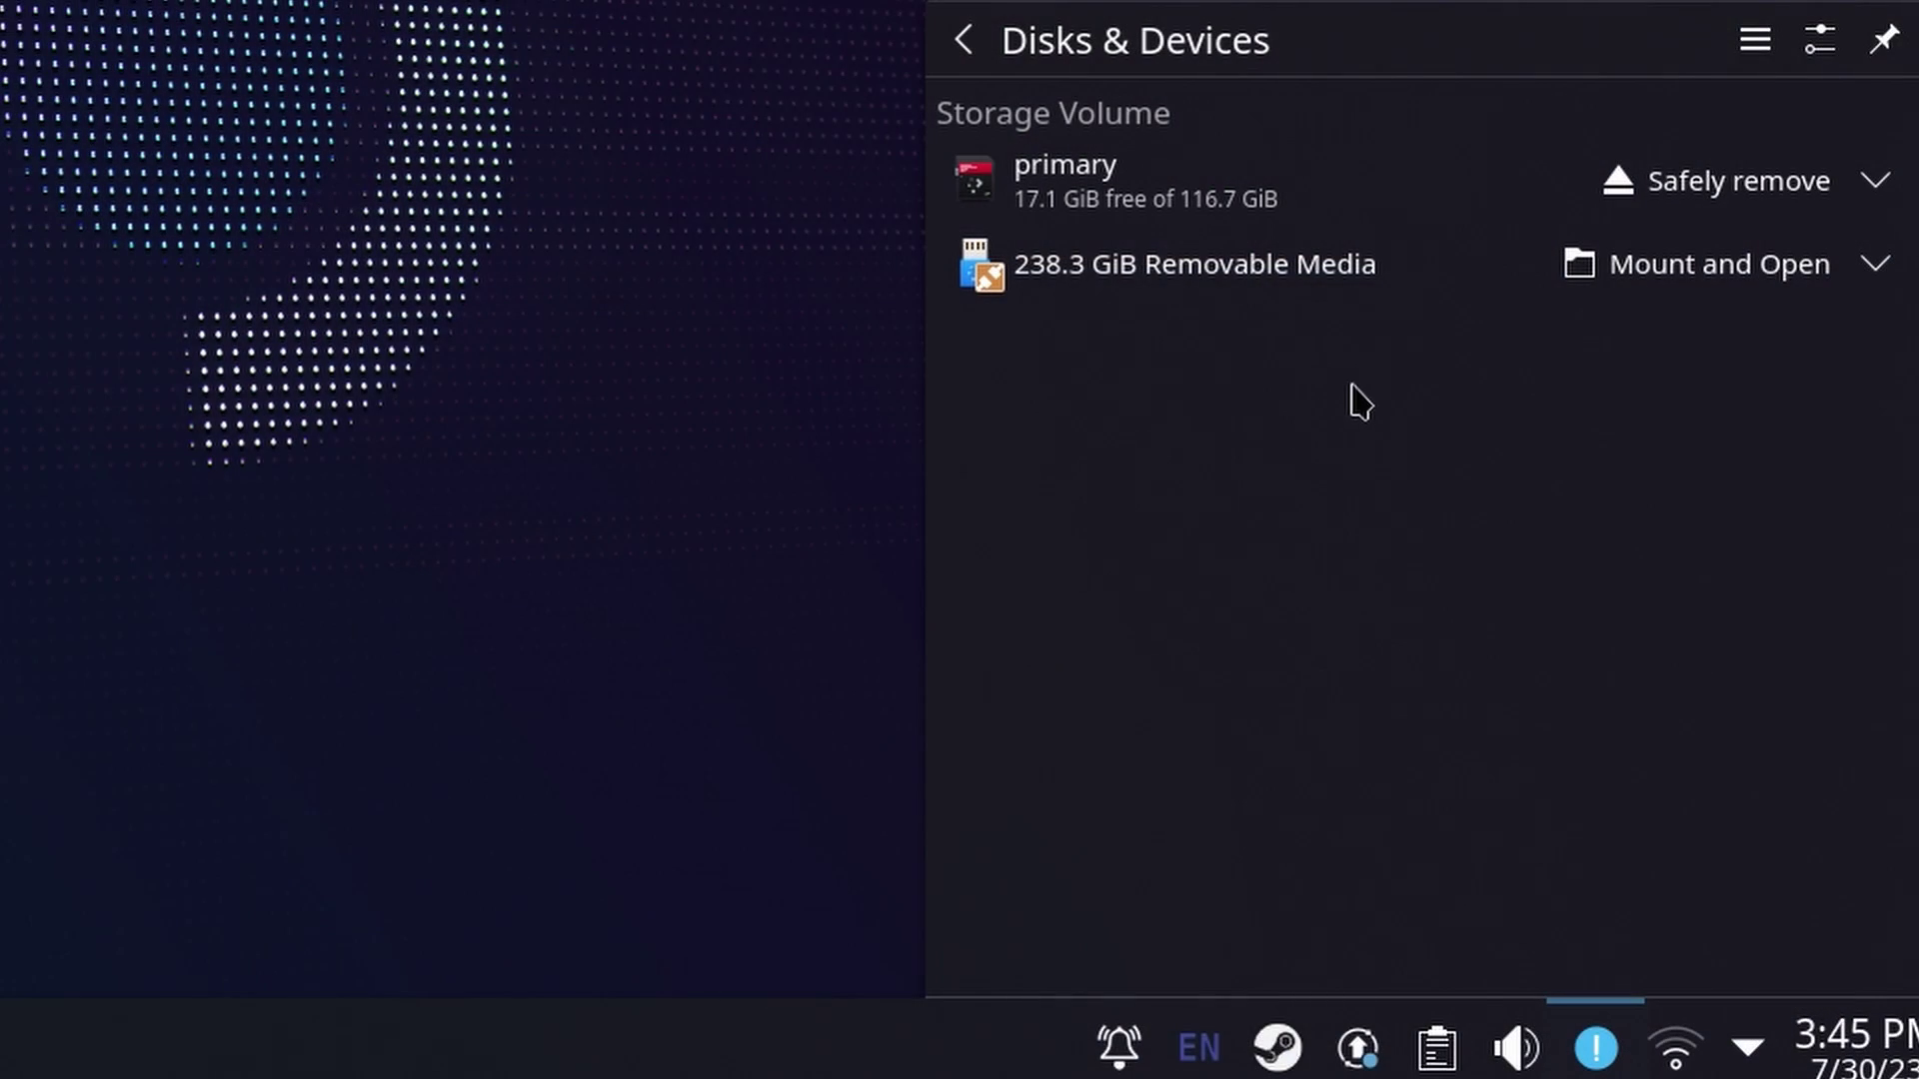
Step: Mount the 238.3 GiB removable media and open its 3DS folder, with primary/Emulation/roms/3ds open in a separate tab
{"action": "left_click", "coordinate": [1687, 296]}
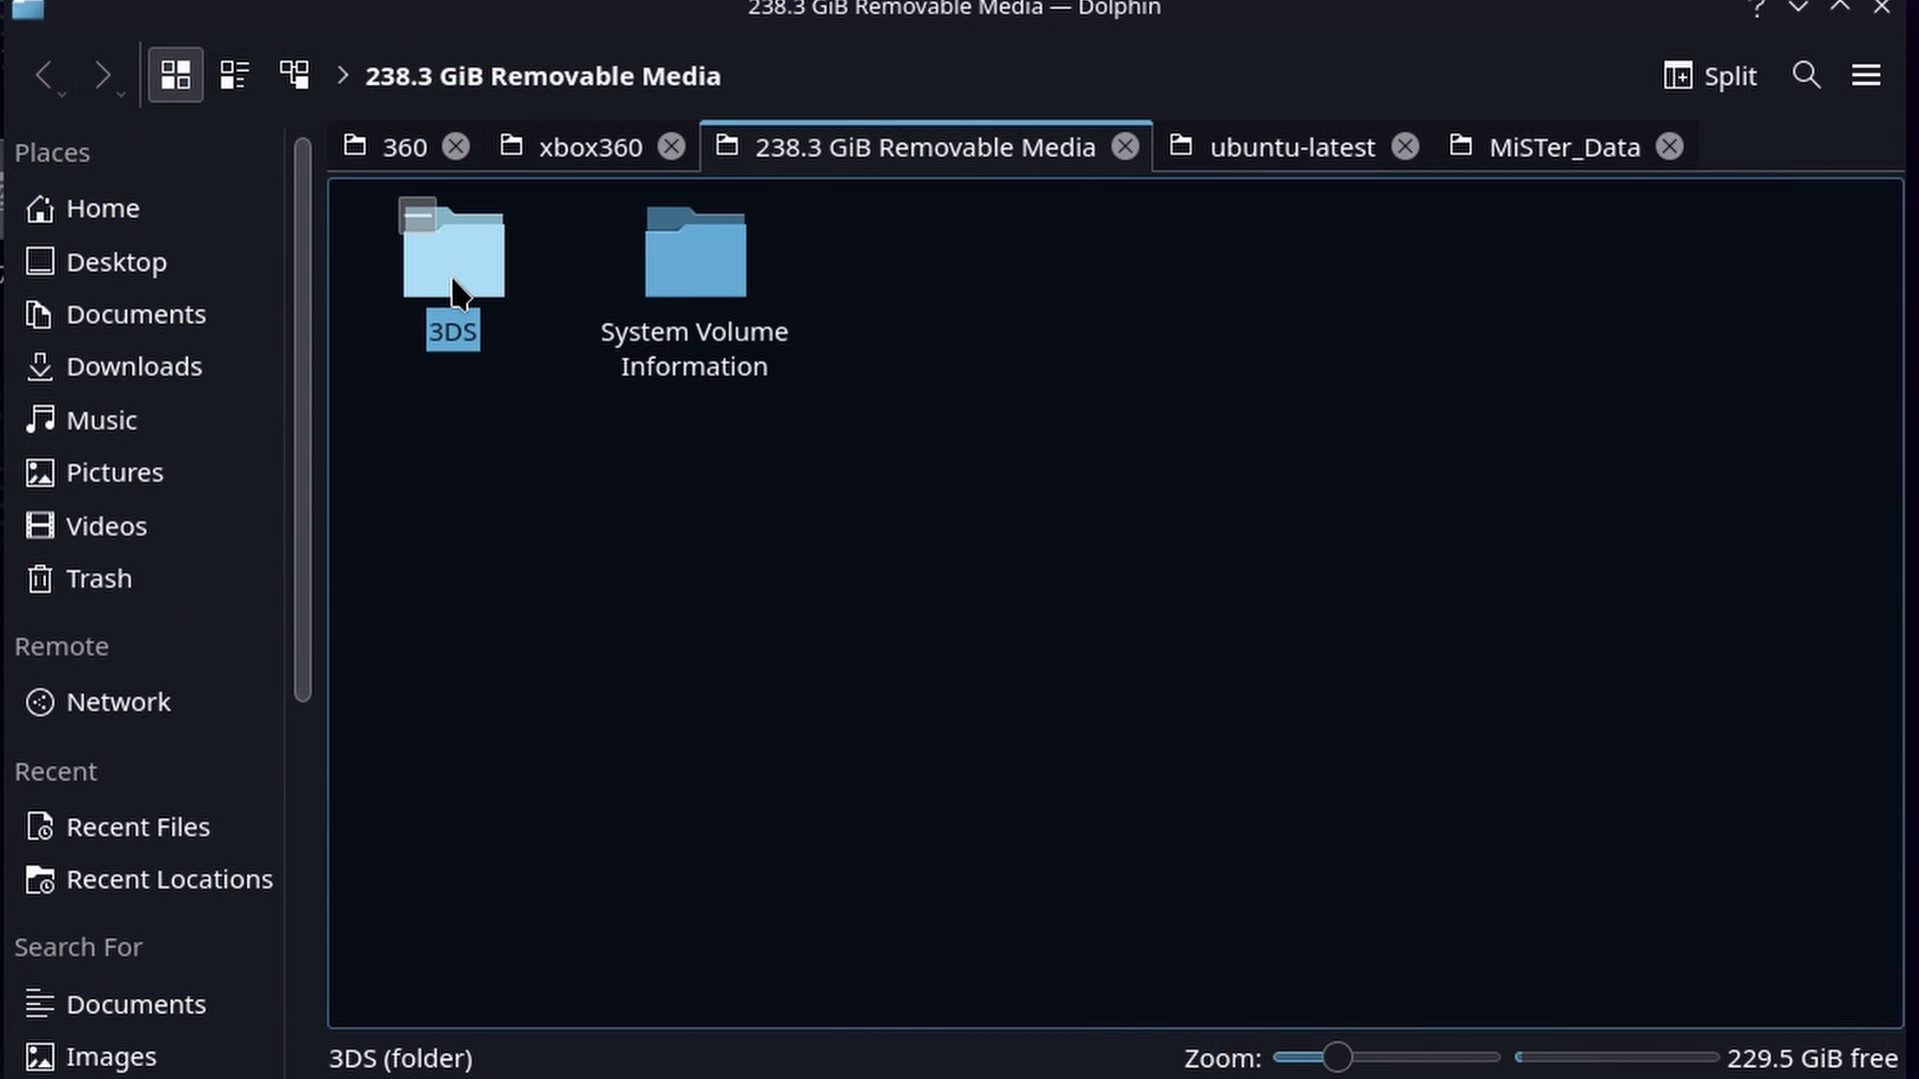
{"action": "double_click", "coordinate": [456, 293]}
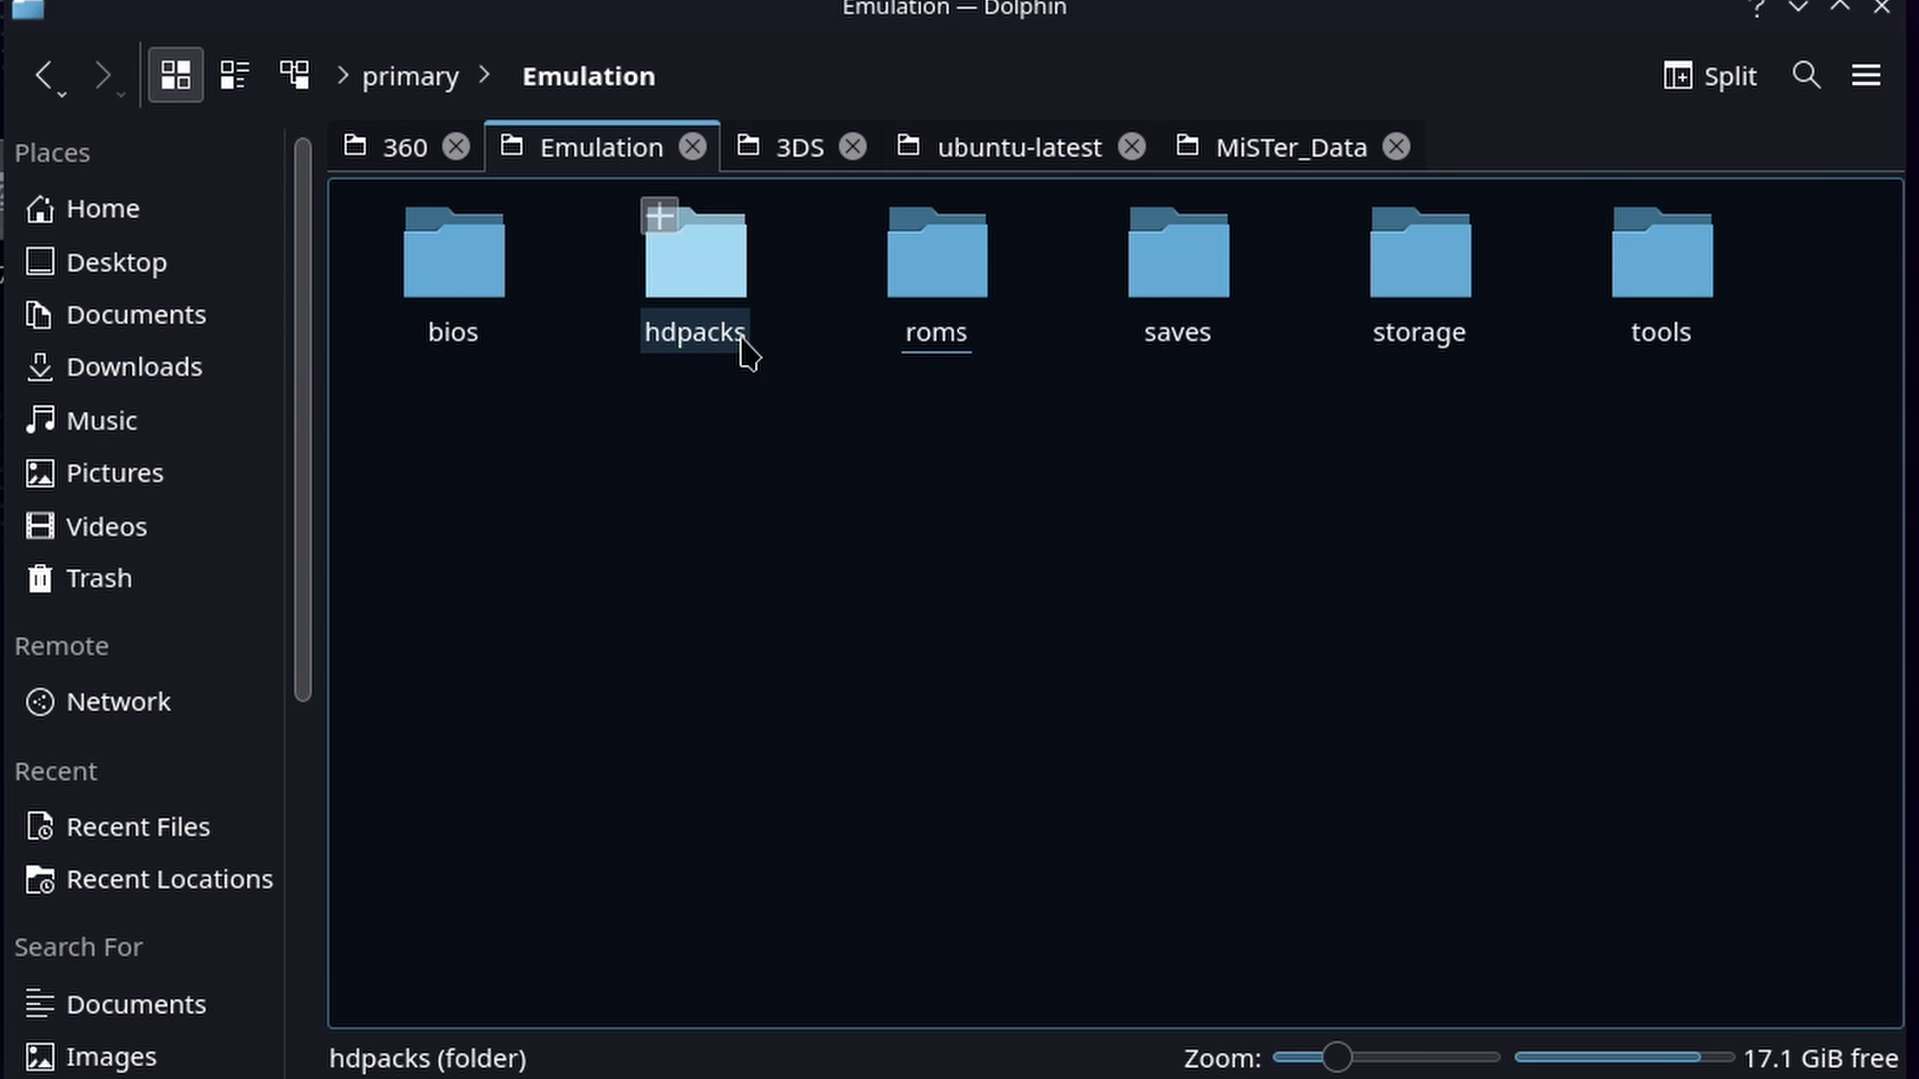
{"action": "left_click", "coordinate": [939, 224]}
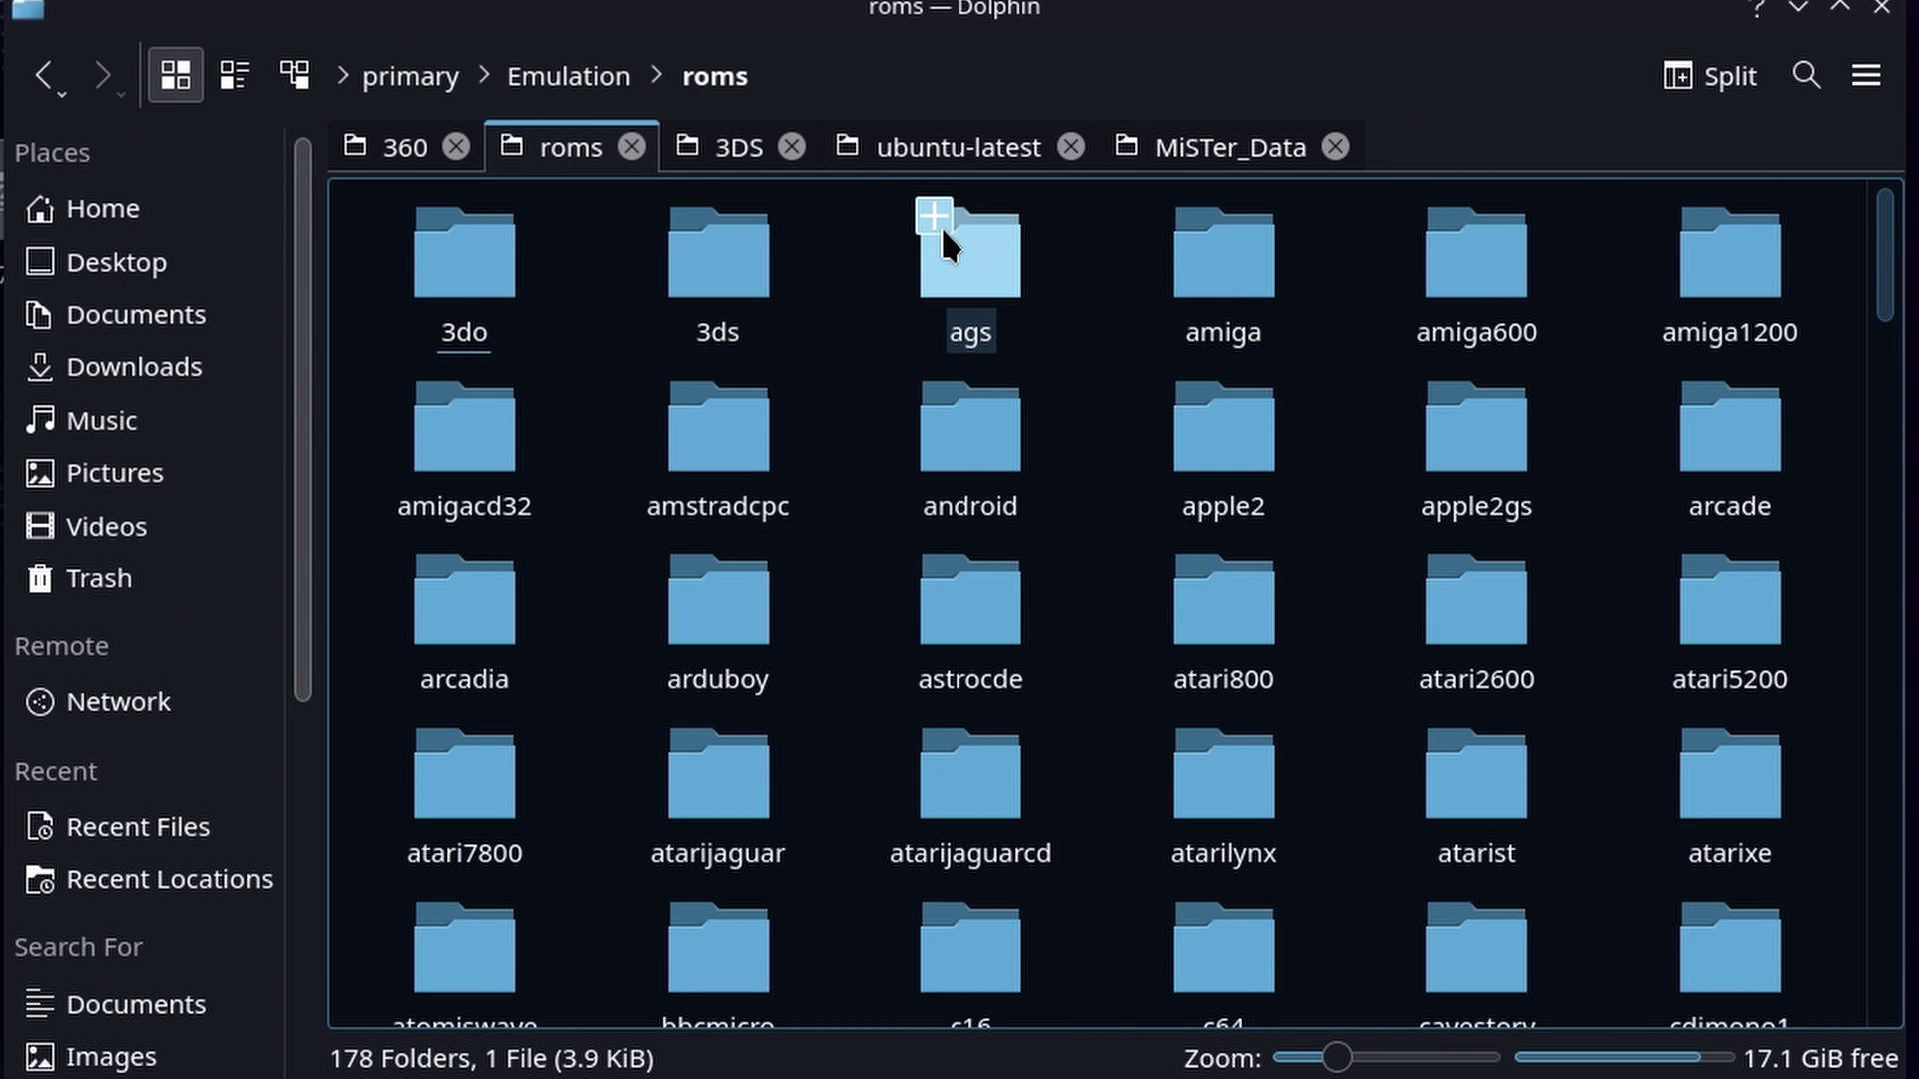
{"action": "left_click", "coordinate": [751, 300]}
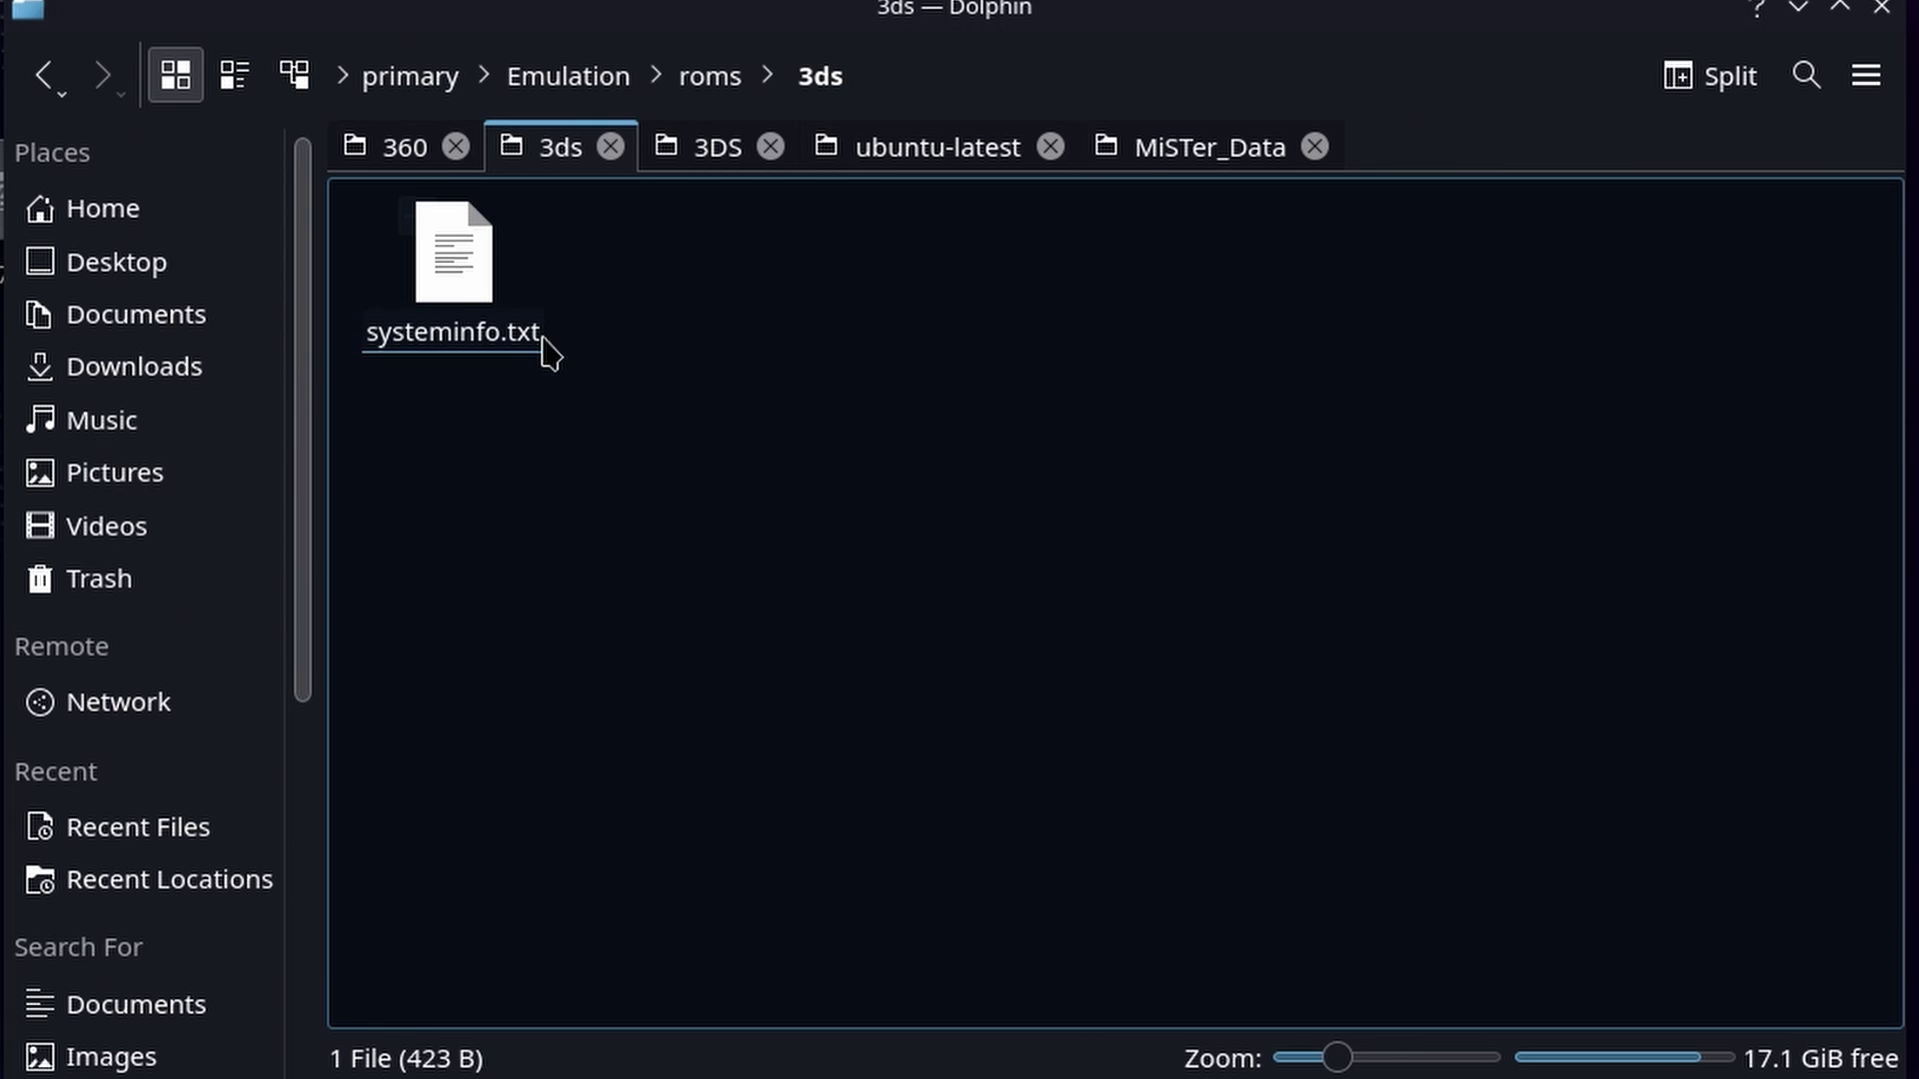
Step: Check the supported file extensions listed in systeminfo.txt in the roms/3ds folder
{"action": "left_click_drag", "start_coordinate": [512, 331], "coordinate": [508, 326]}
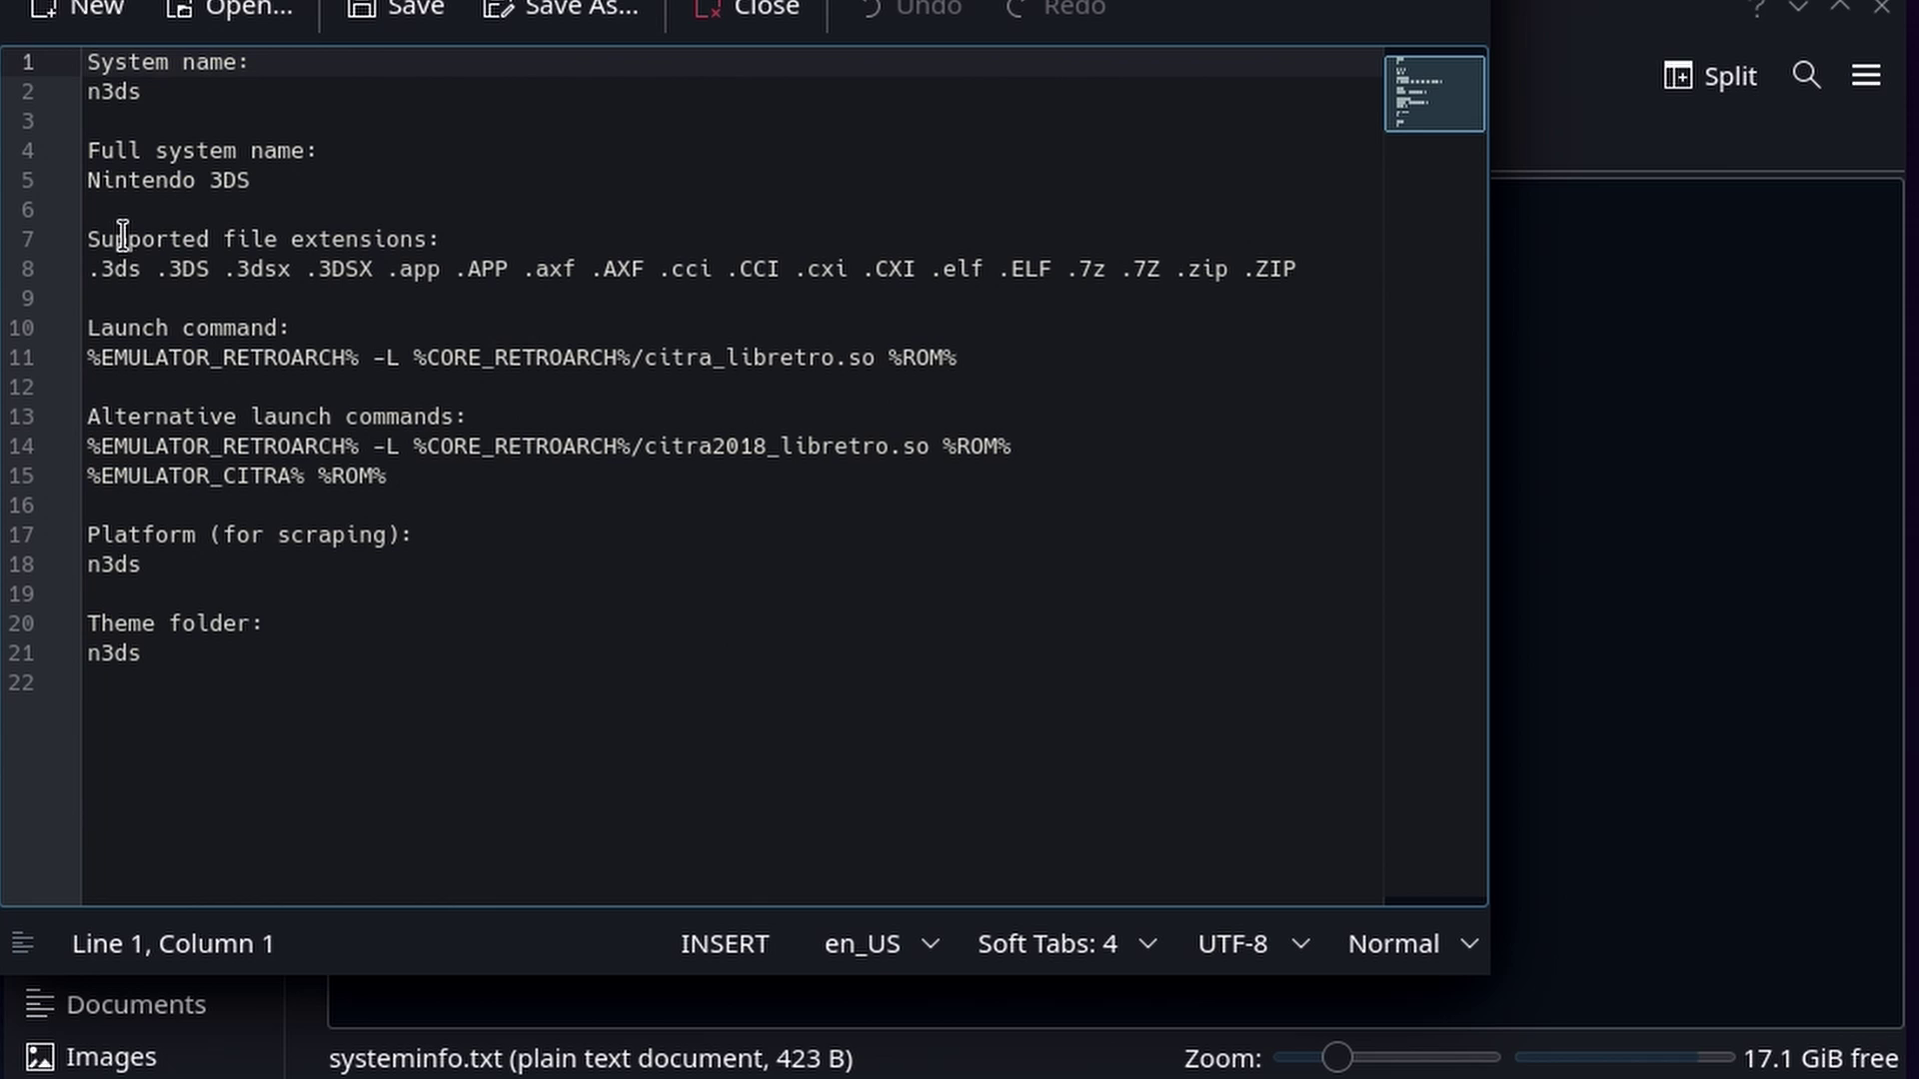
{"action": "left_click_drag", "start_coordinate": [92, 268], "coordinate": [1324, 300]}
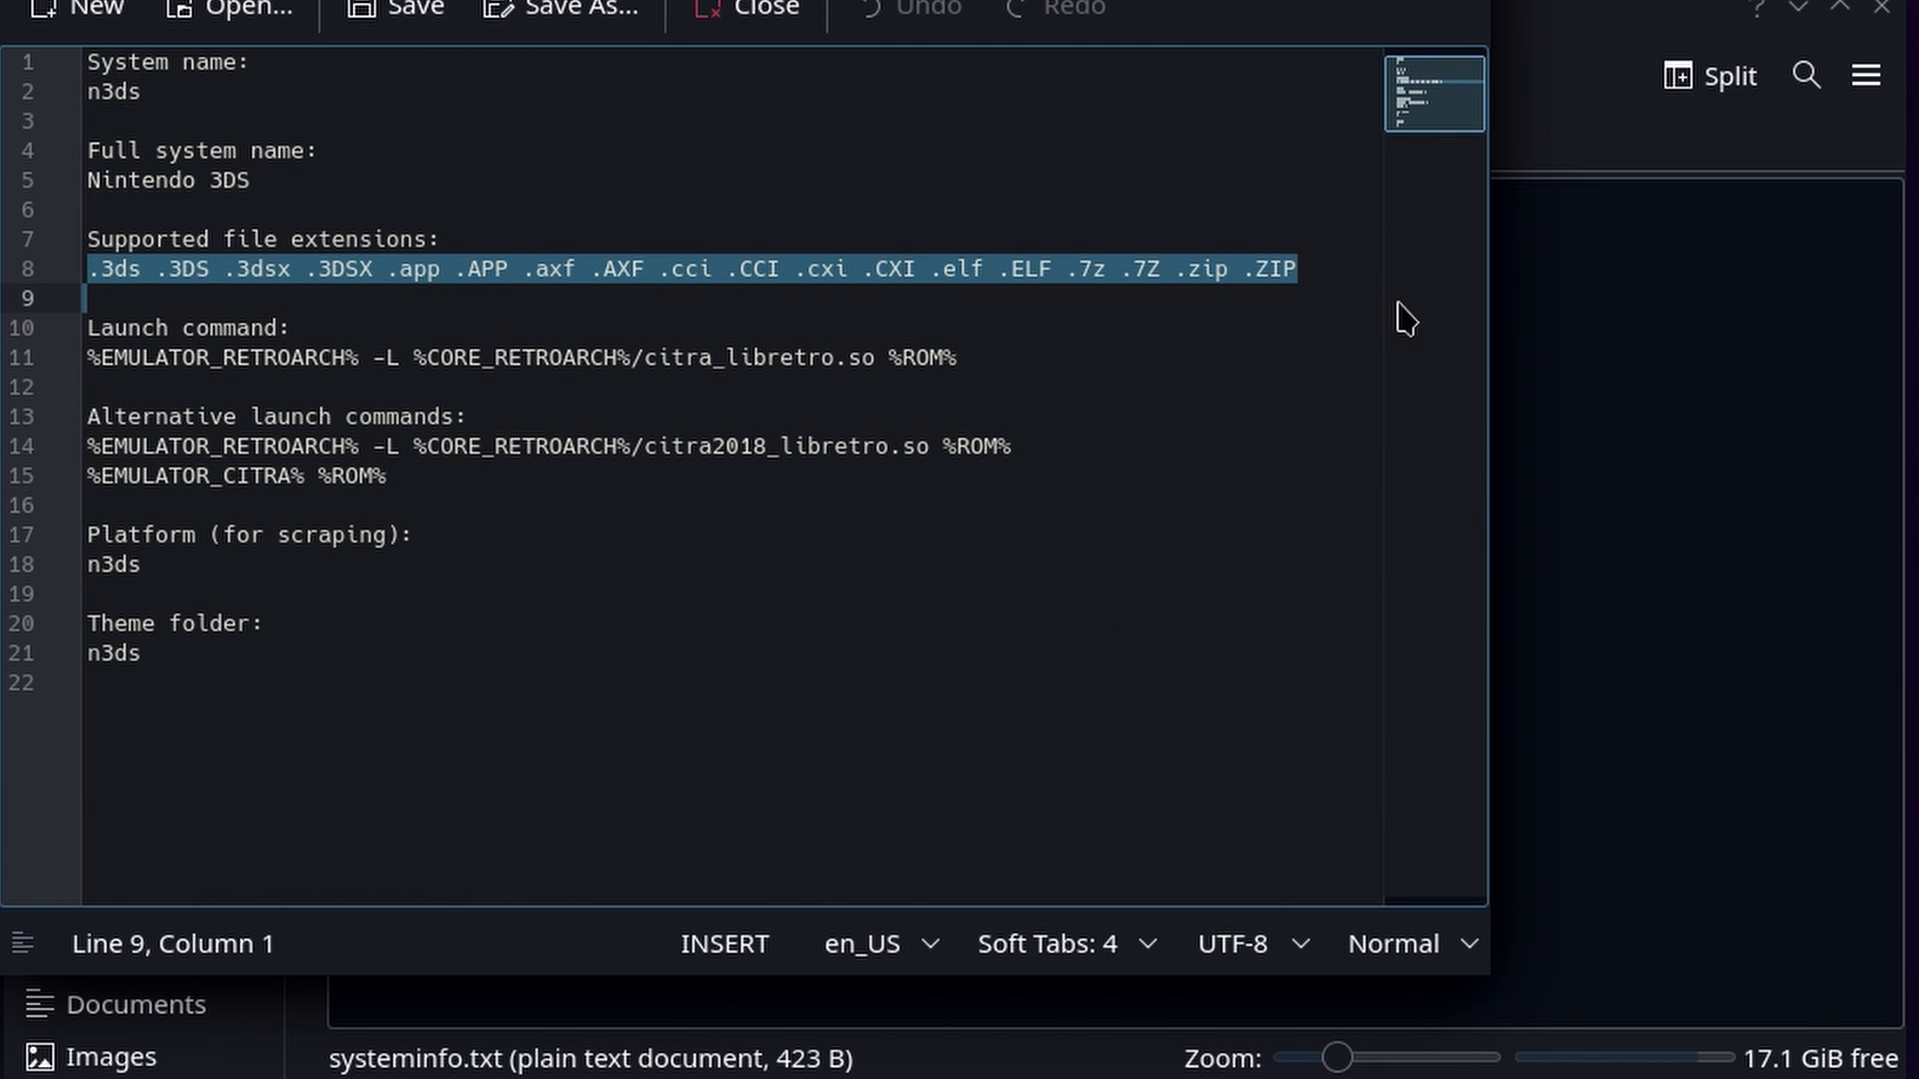
{"action": "key", "text": "ctrl+w"}
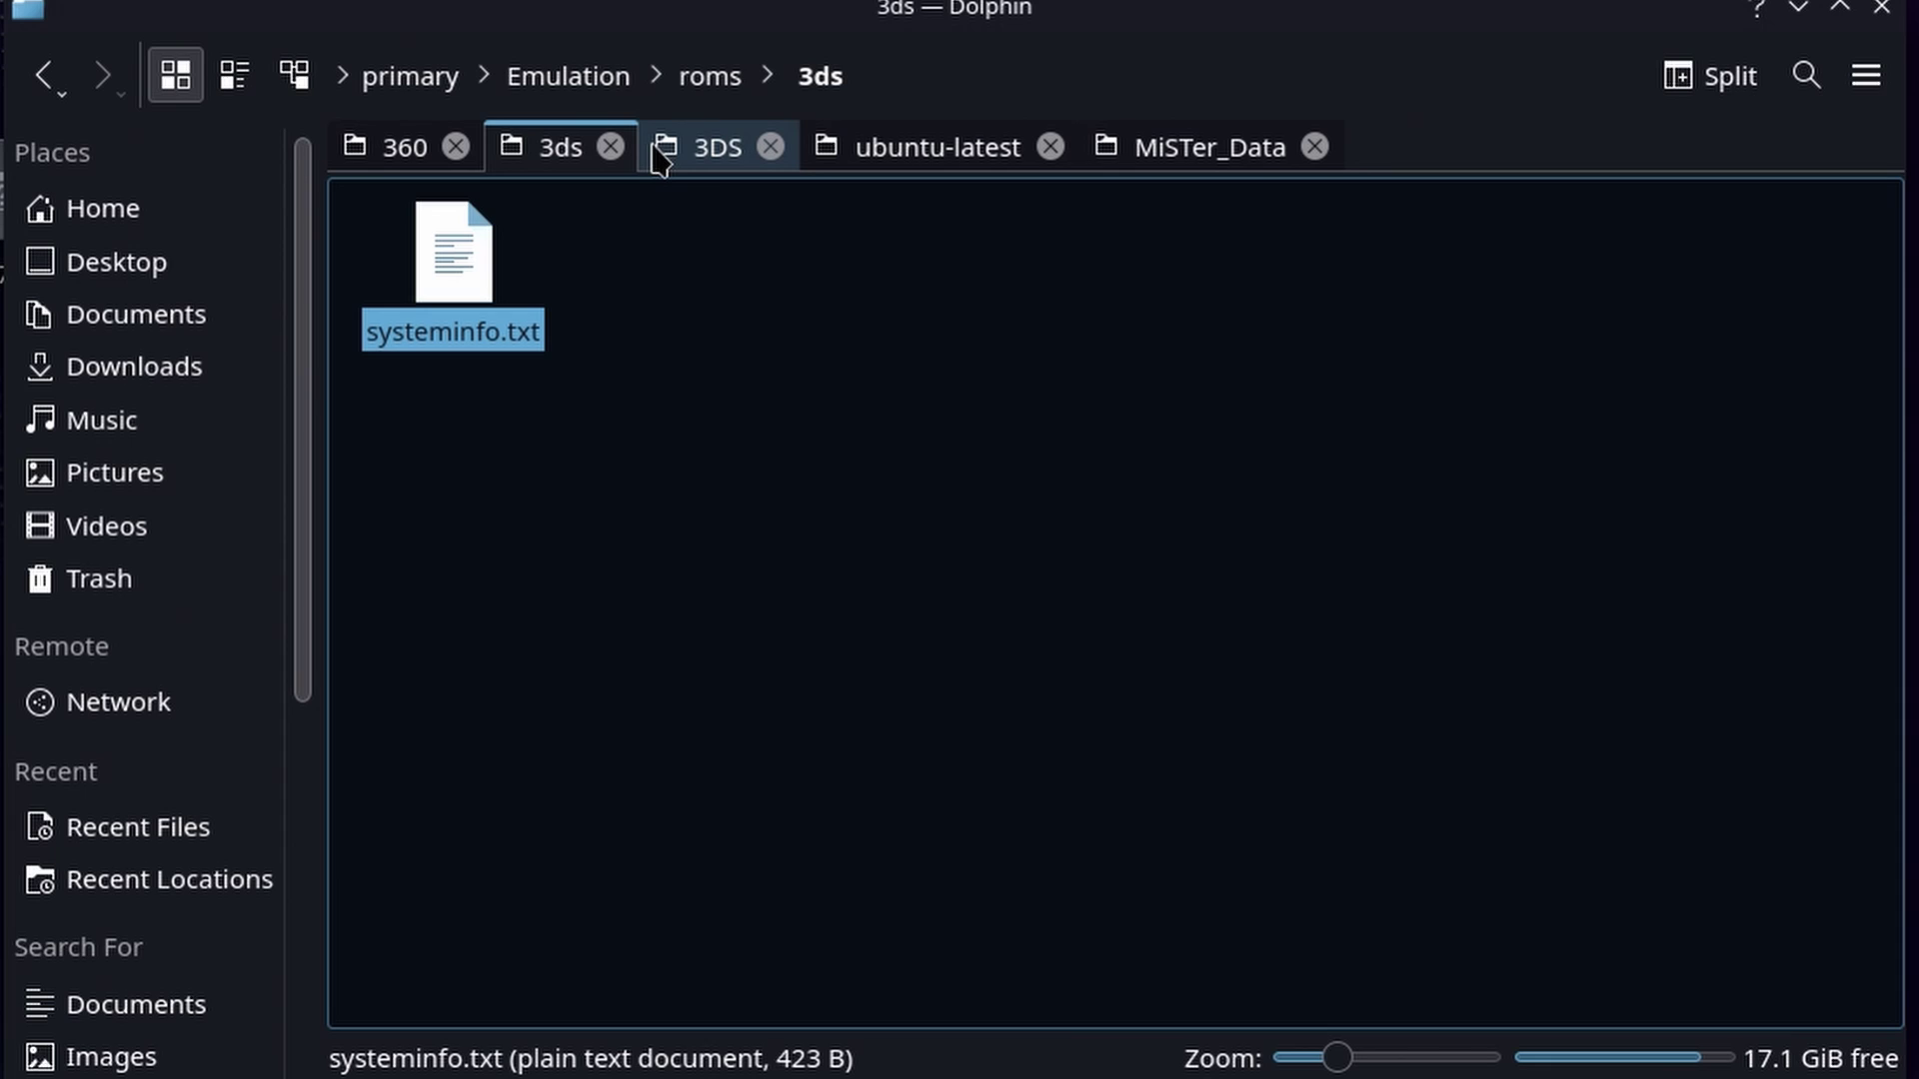
Step: Copy the six .3ds game files from the removable media's 3DS folder into primary/Emulation/roms/3ds
{"action": "left_click", "coordinate": [695, 172]}
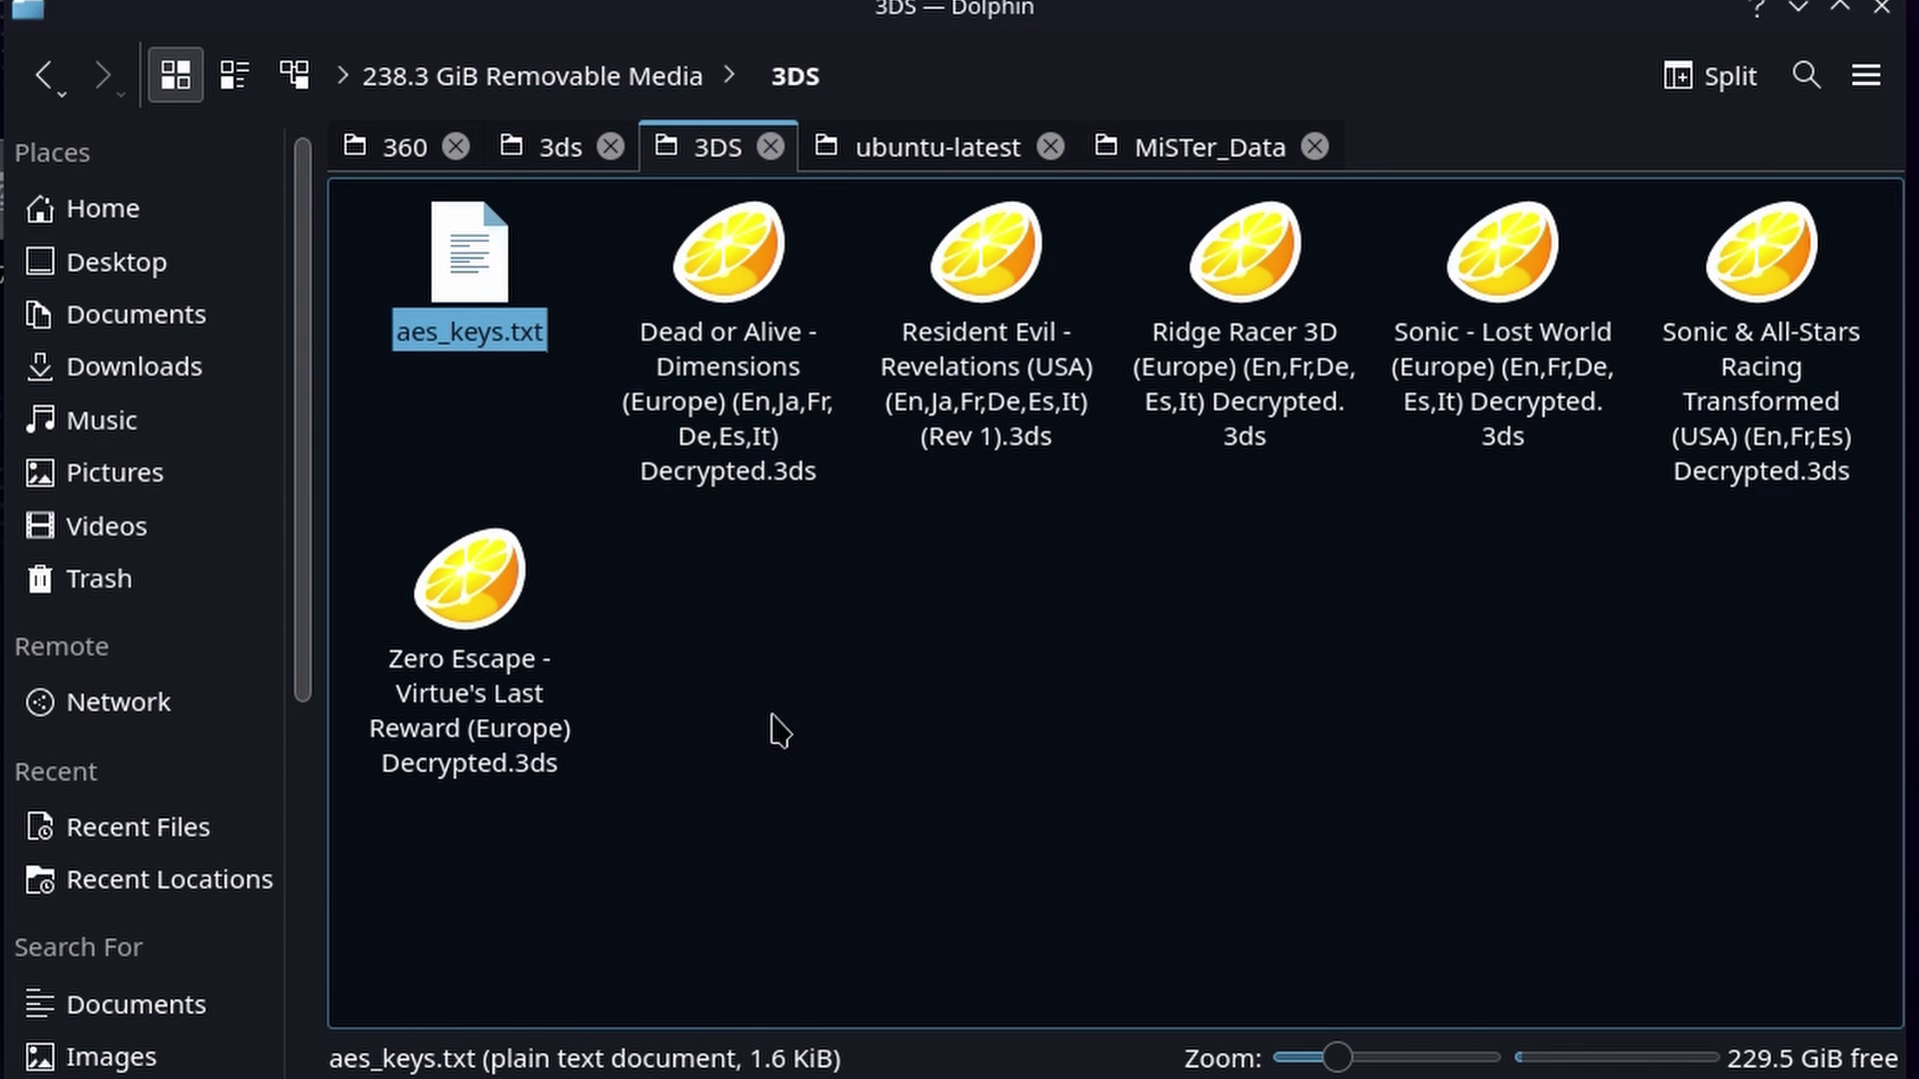
{"action": "left_click_drag", "start_coordinate": [551, 833], "coordinate": [1739, 480]}
{"action": "right_click", "coordinate": [1739, 482]}
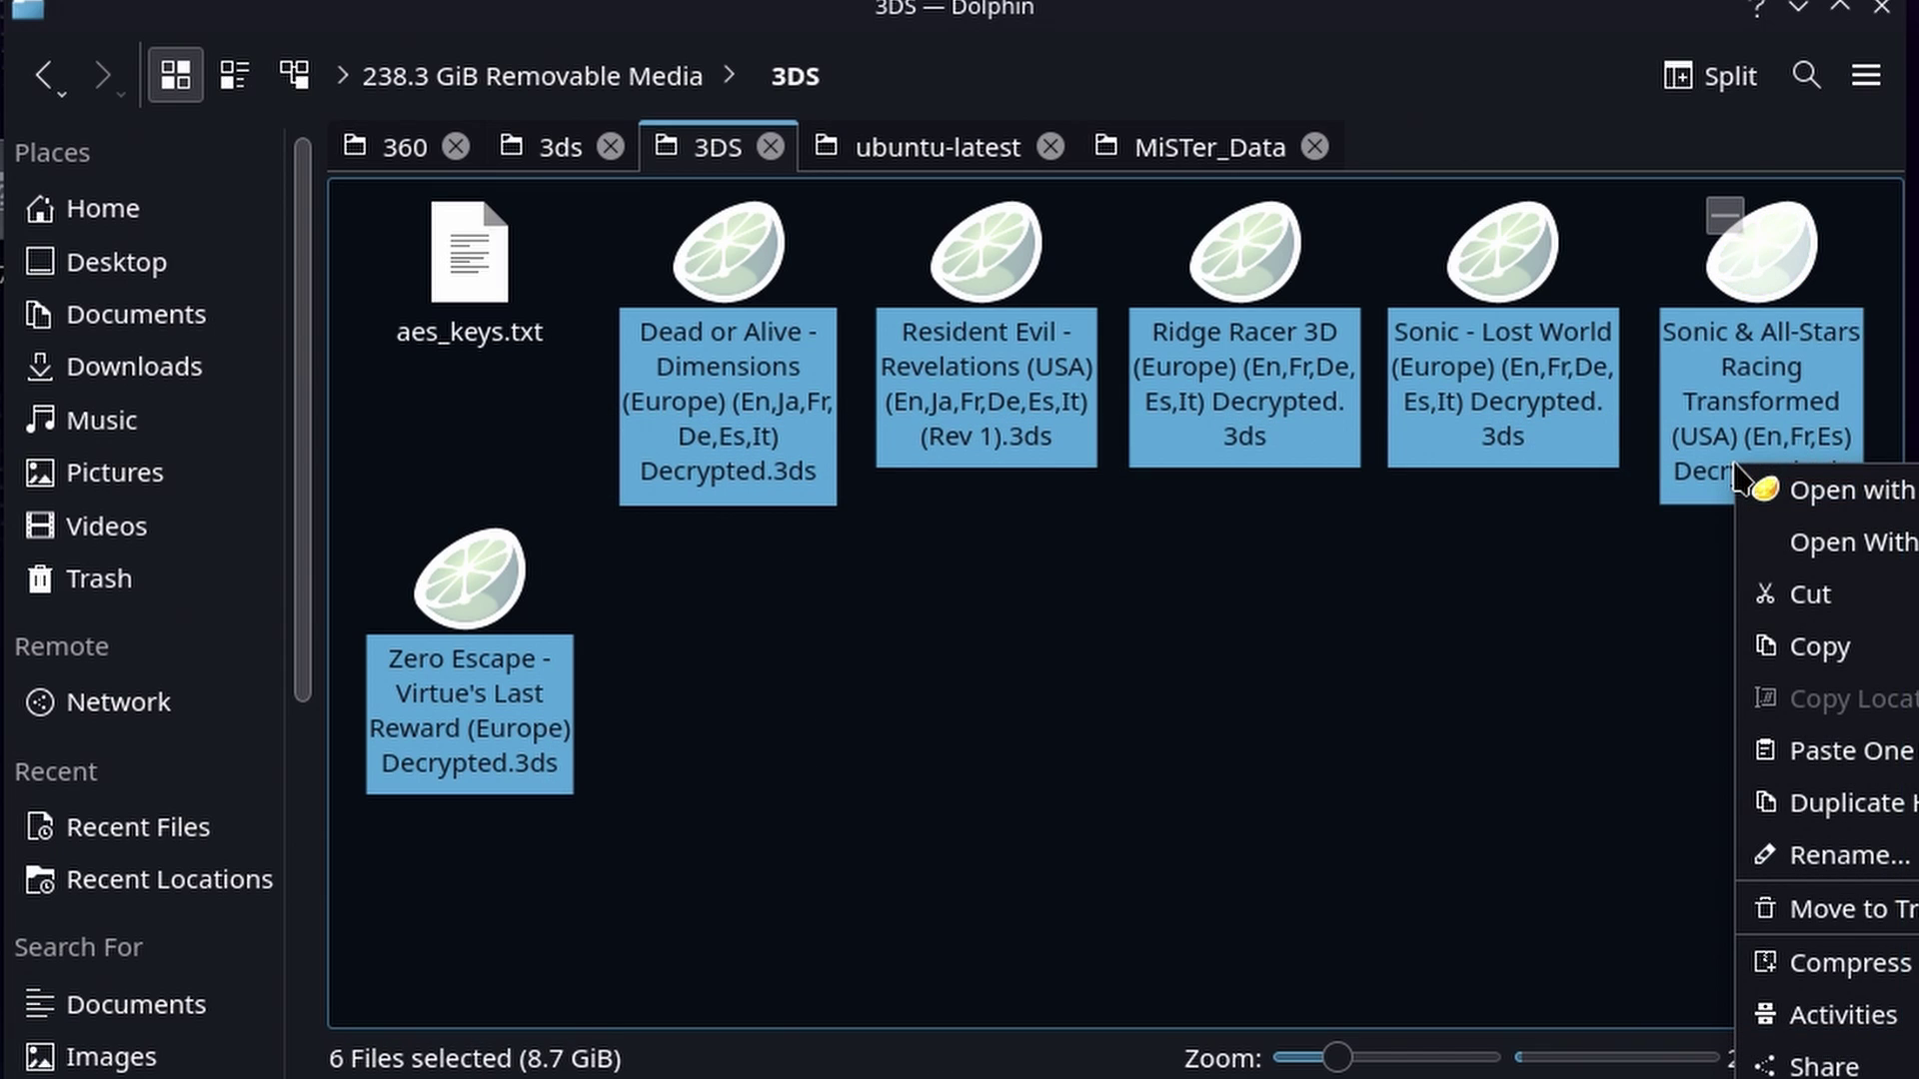
{"action": "left_click", "coordinate": [1854, 650]}
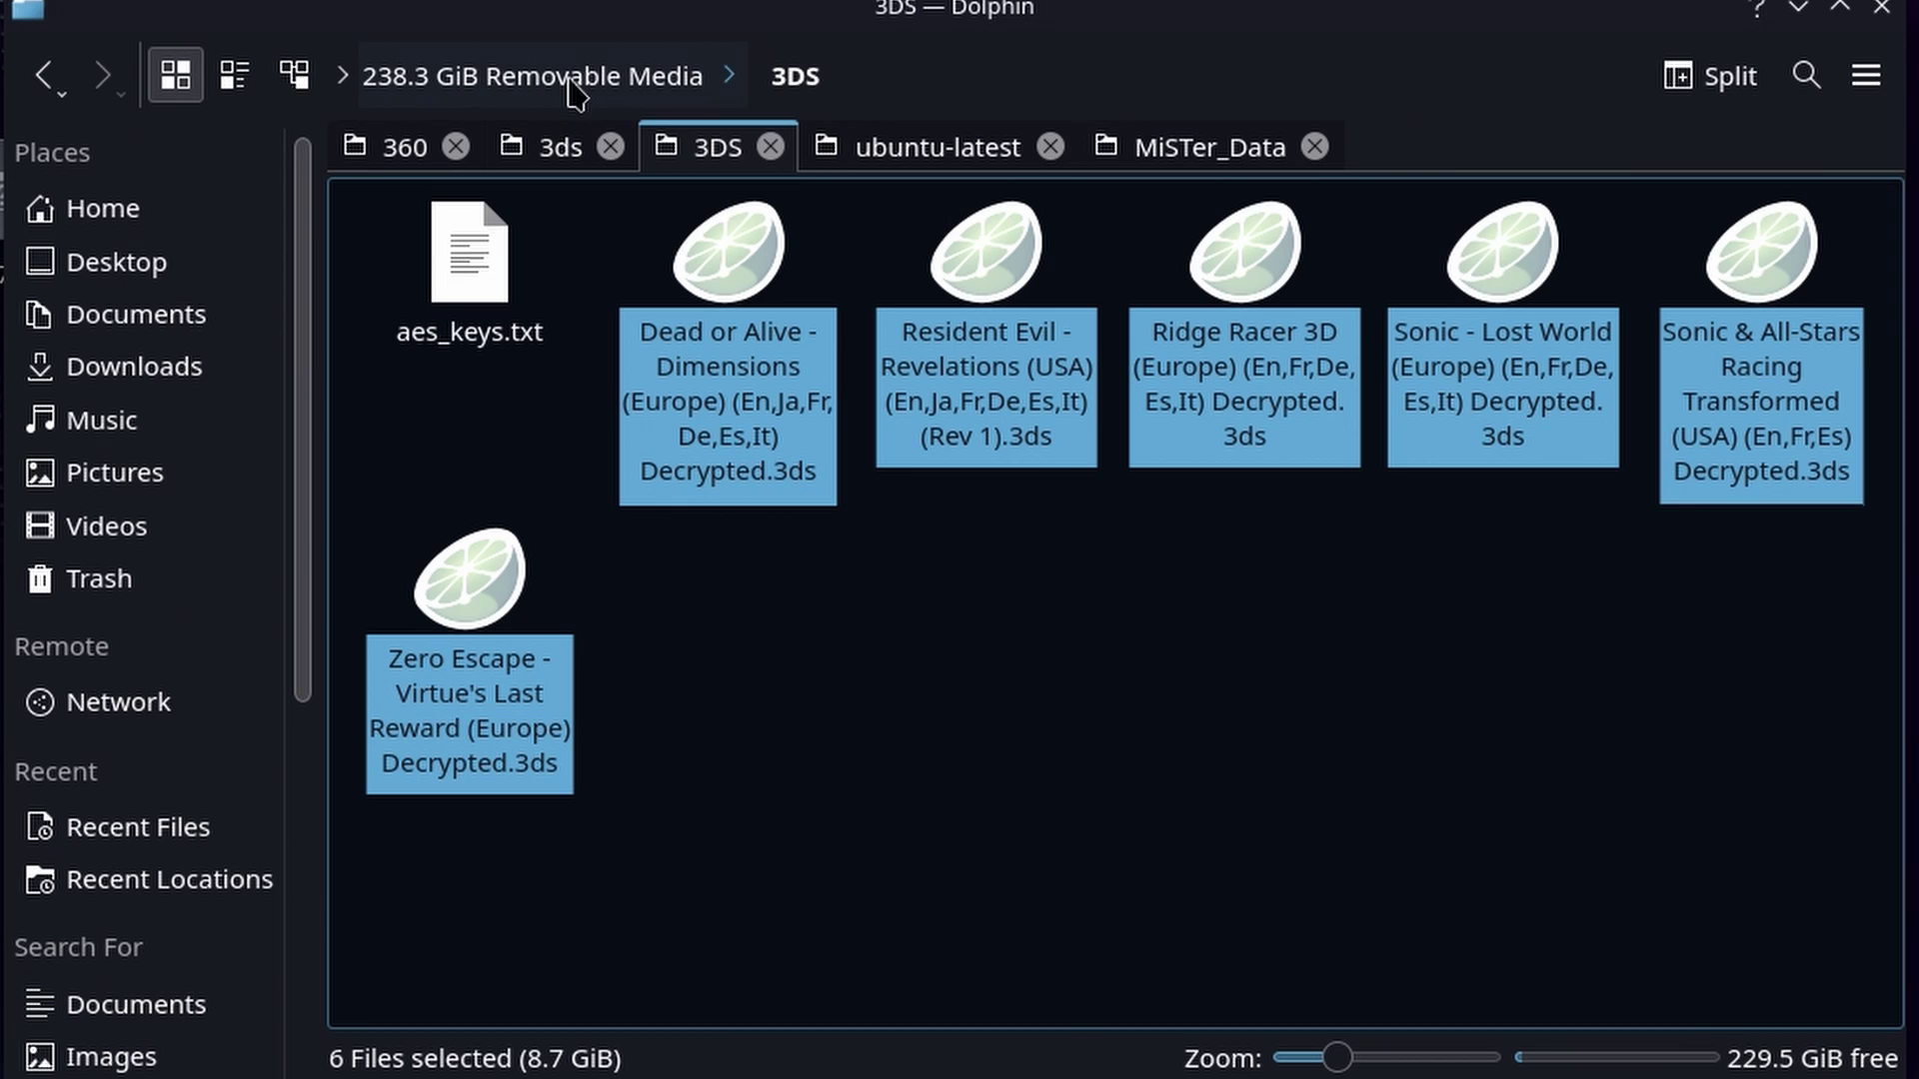
{"action": "left_click", "coordinate": [555, 150]}
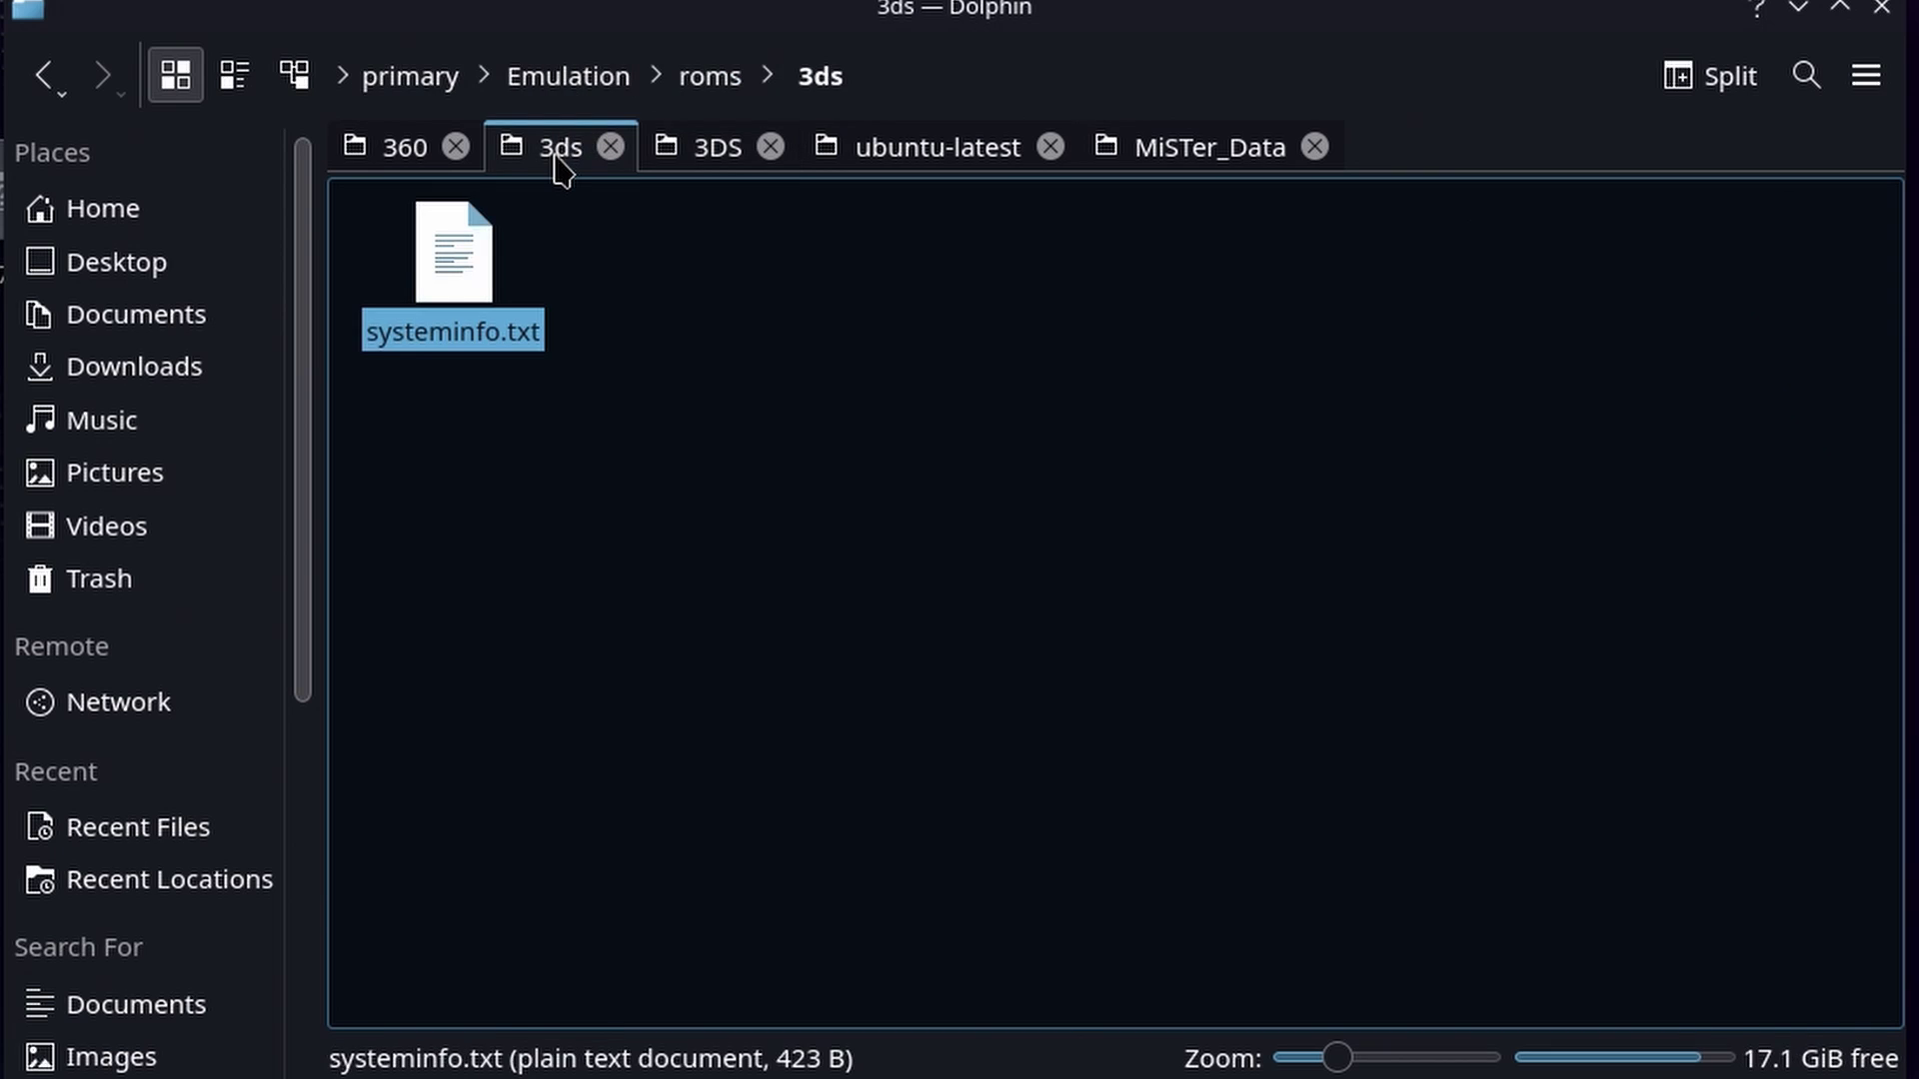
{"action": "right_click", "coordinate": [684, 556]}
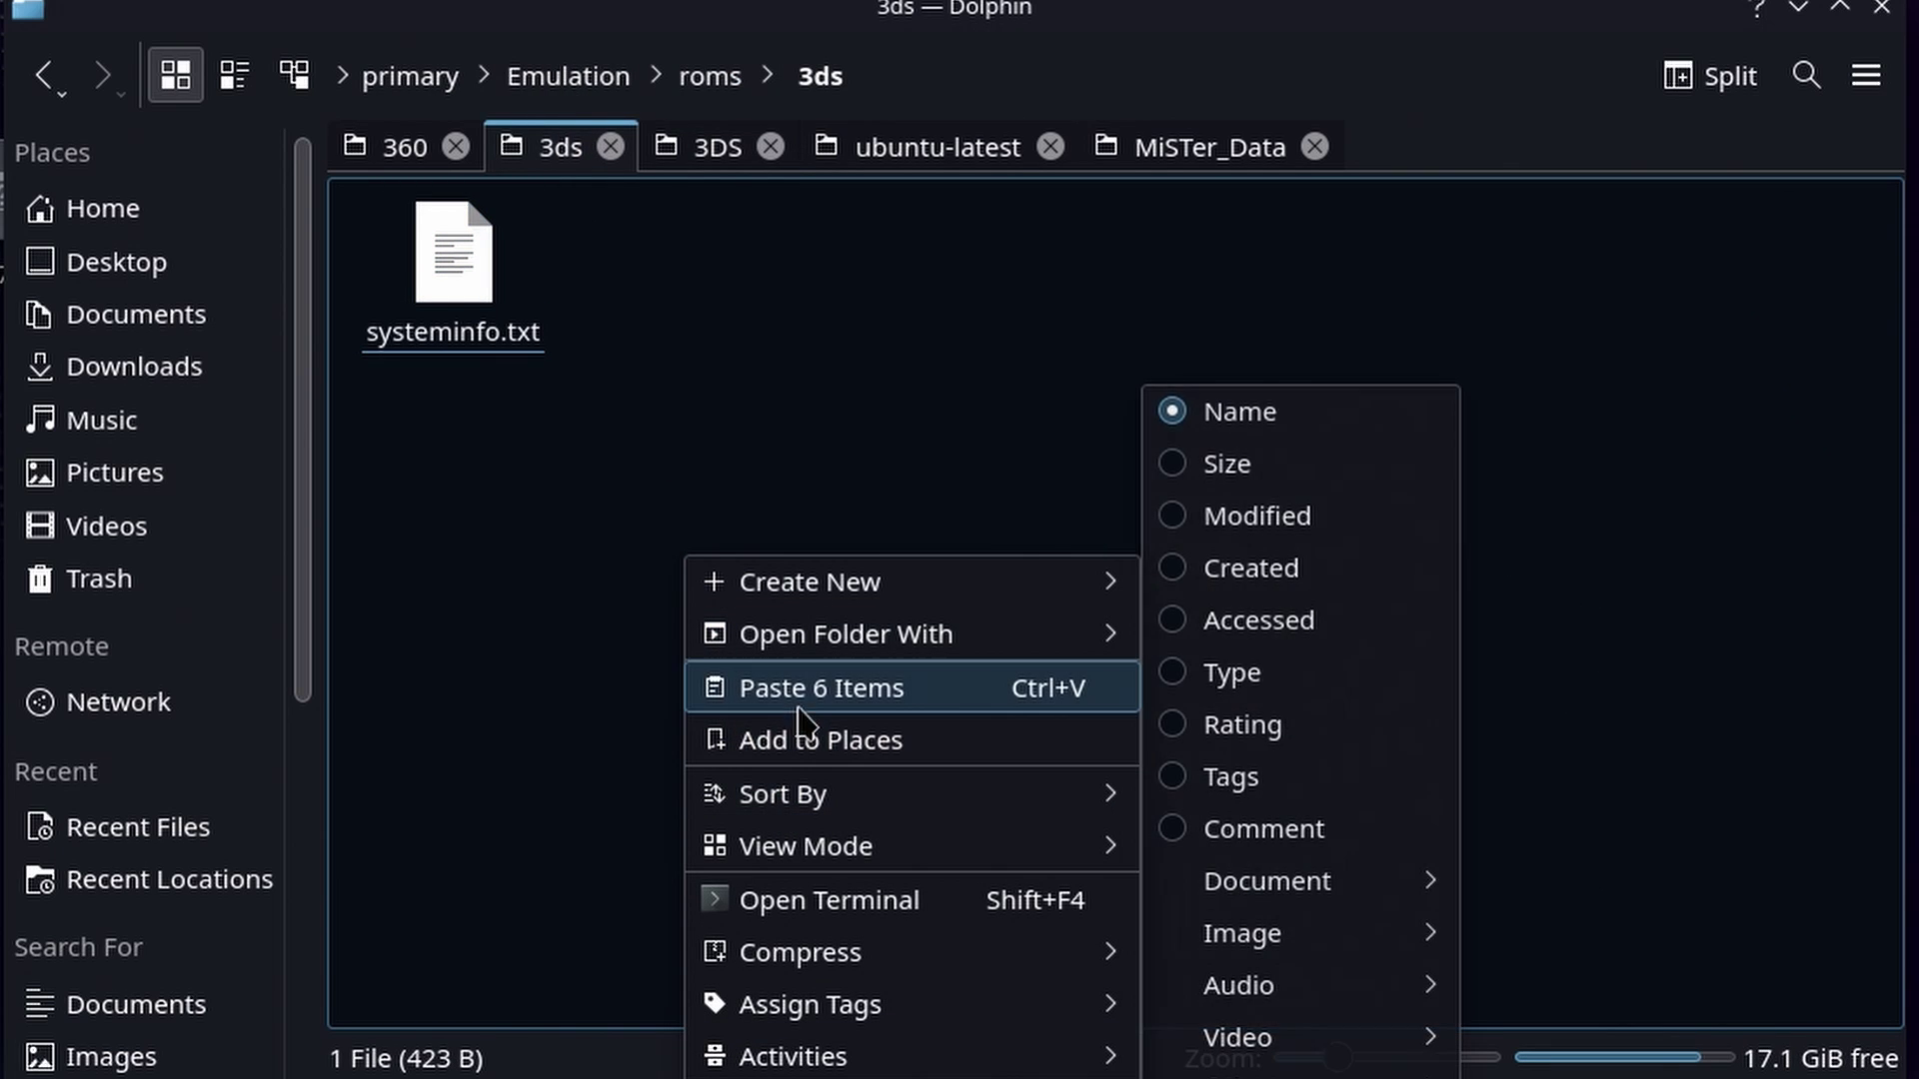
{"action": "left_click", "coordinate": [805, 690]}
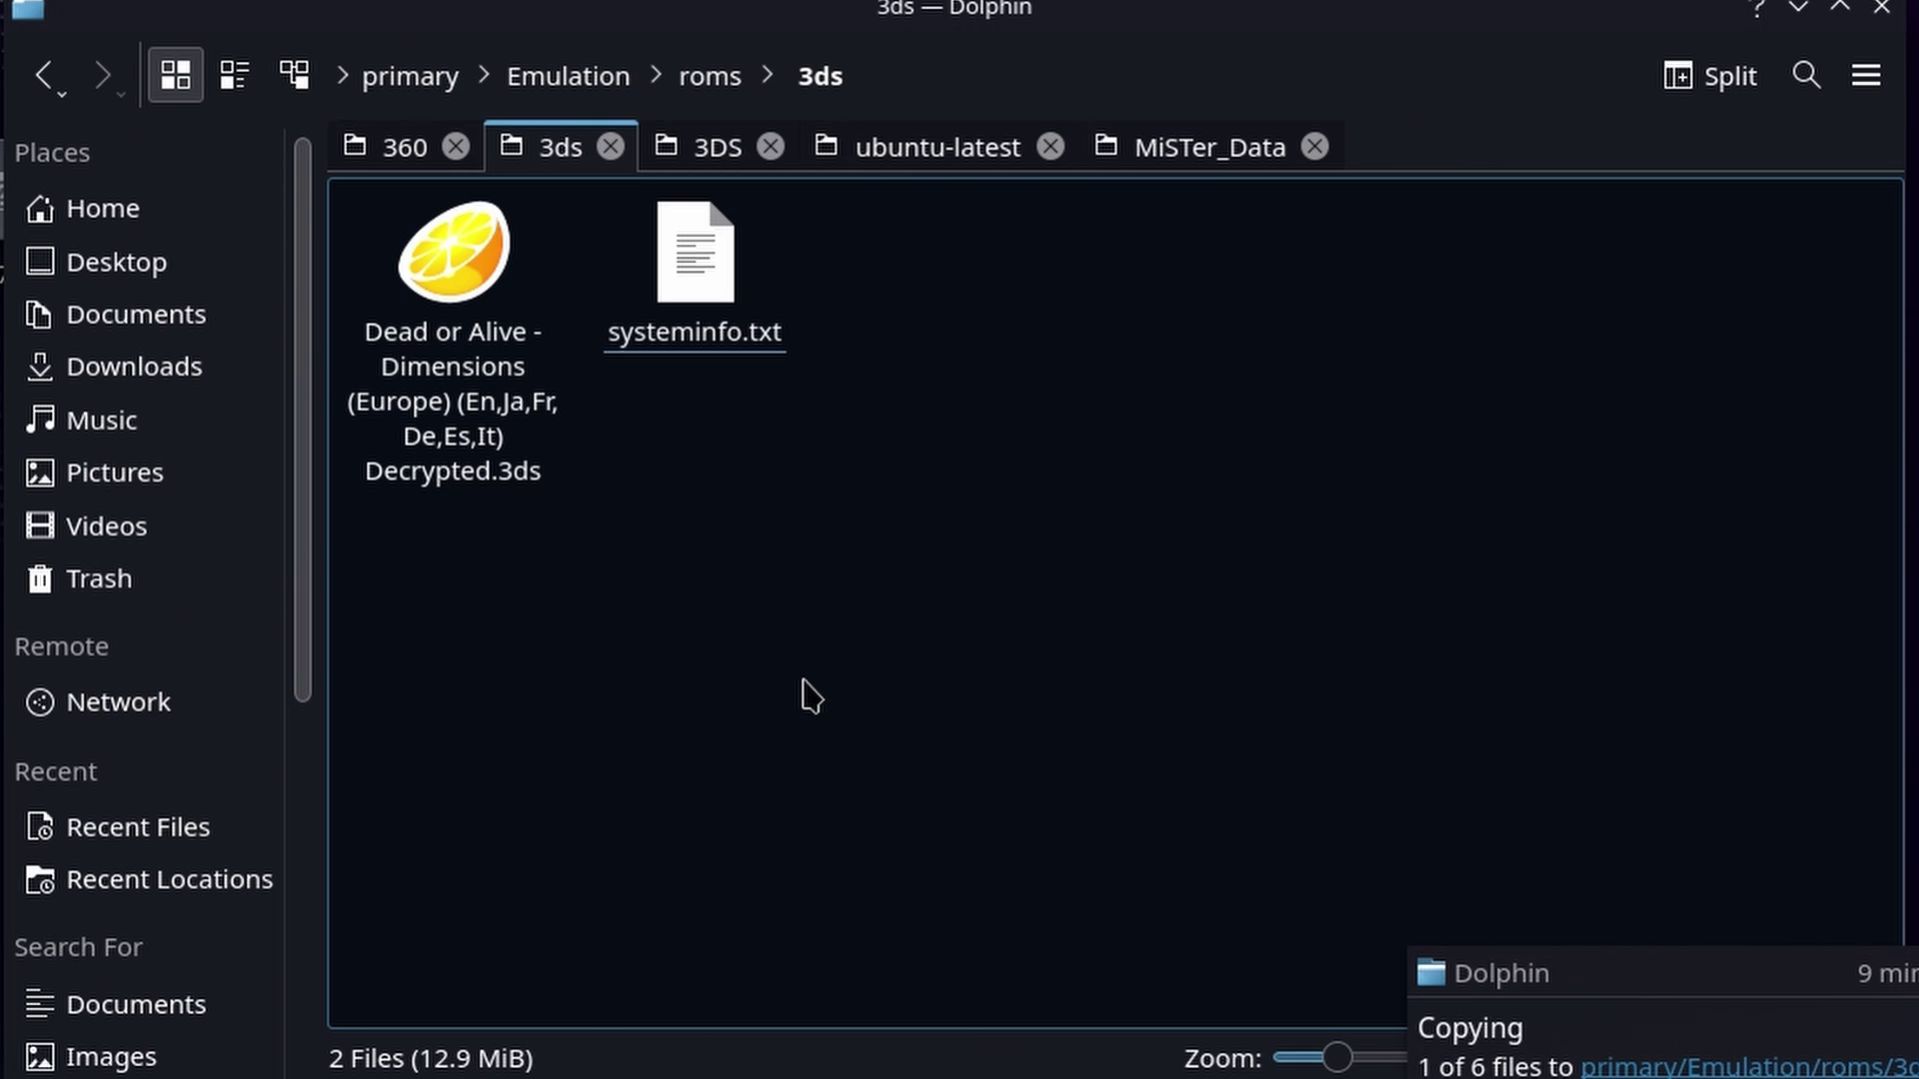
Step: Open the keys folder under primary/Emulation/bios/citra
{"action": "key", "text": "alt+Left"}
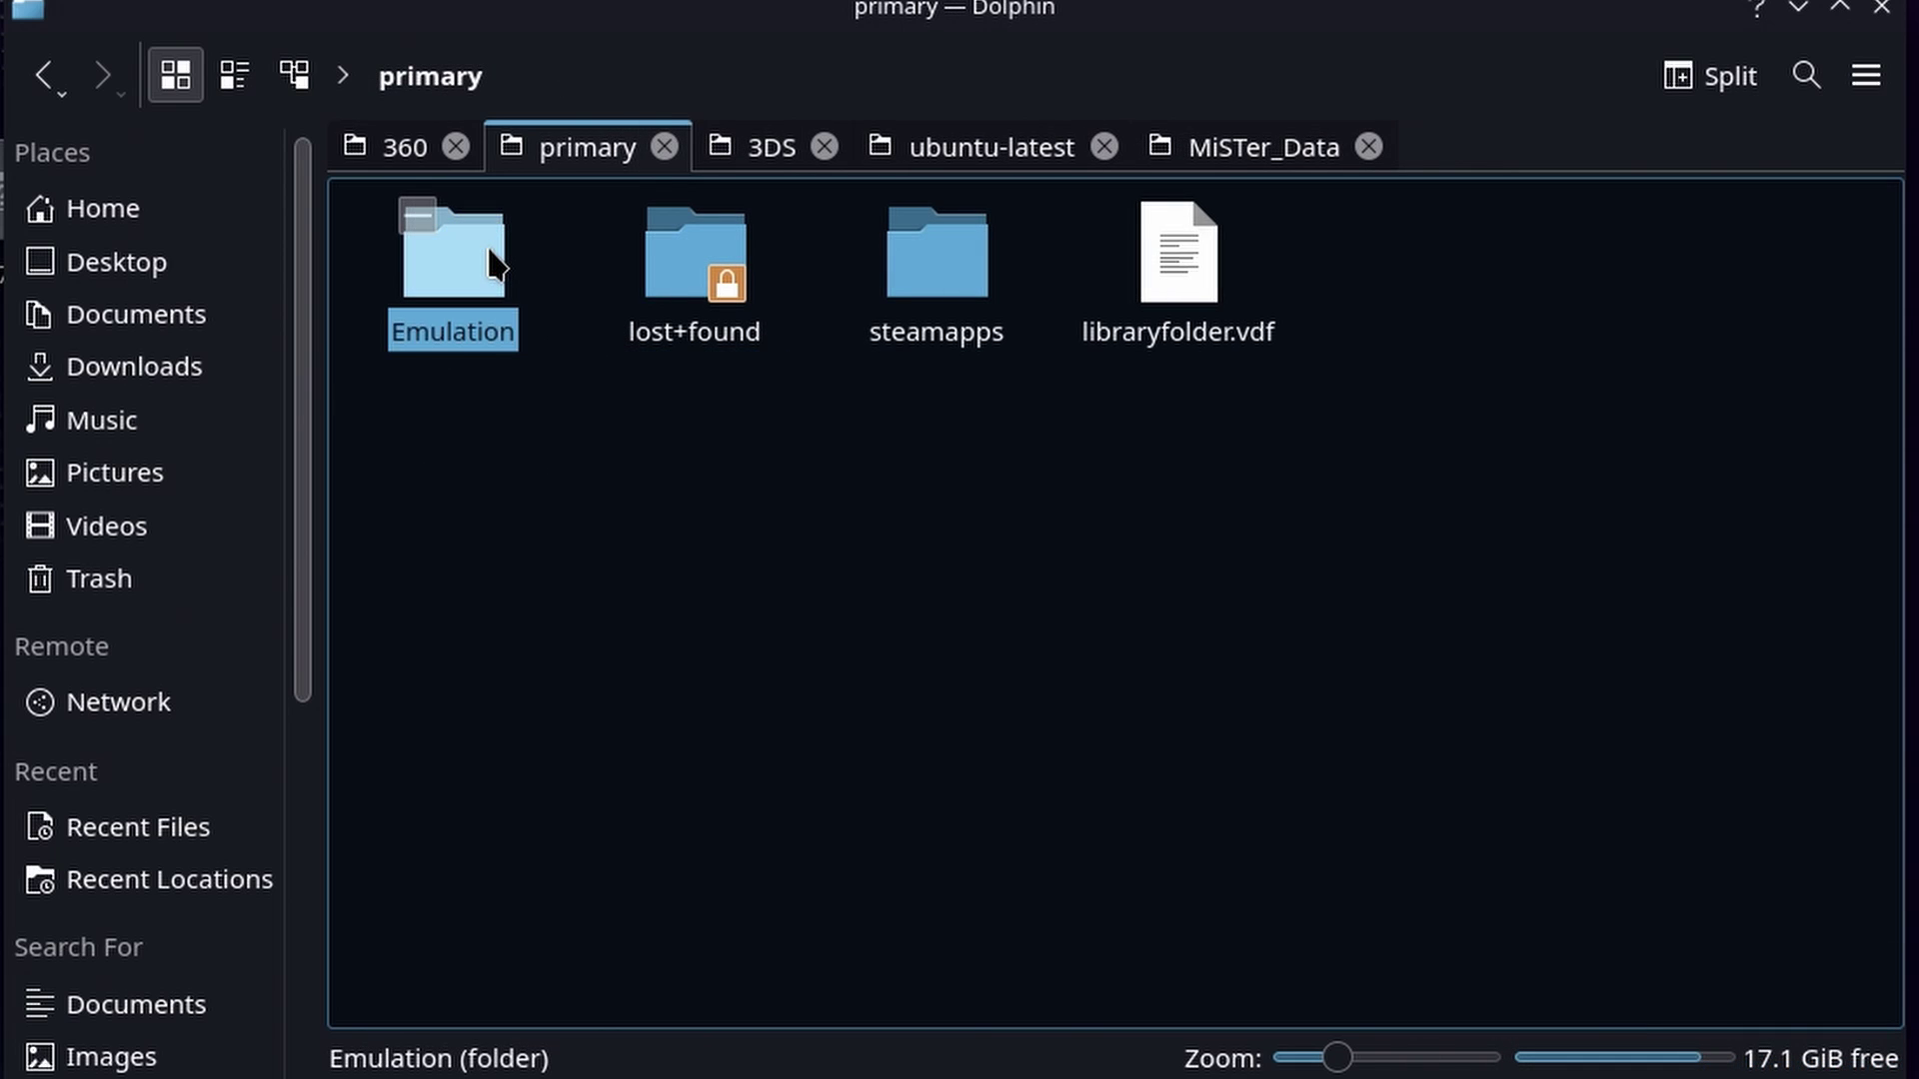
{"action": "left_click", "coordinate": [455, 260]}
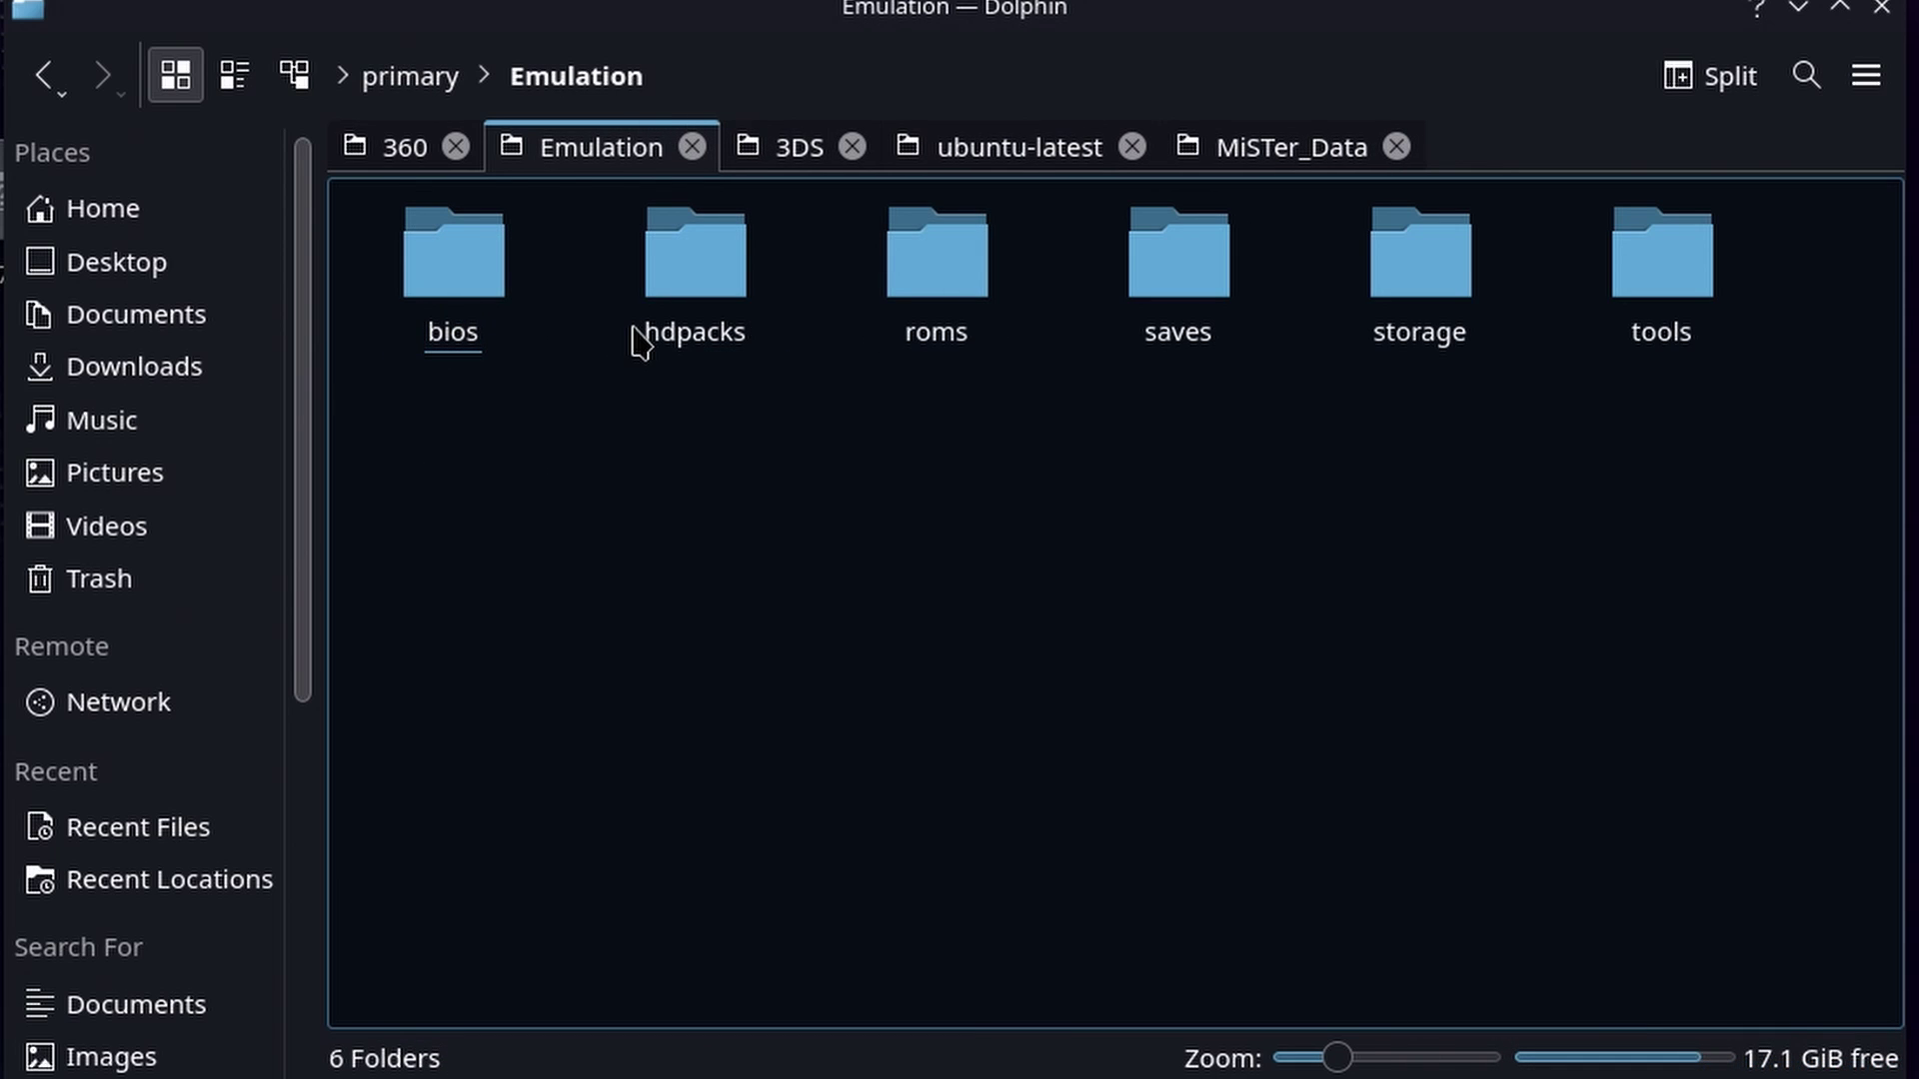
{"action": "left_click", "coordinate": [480, 302]}
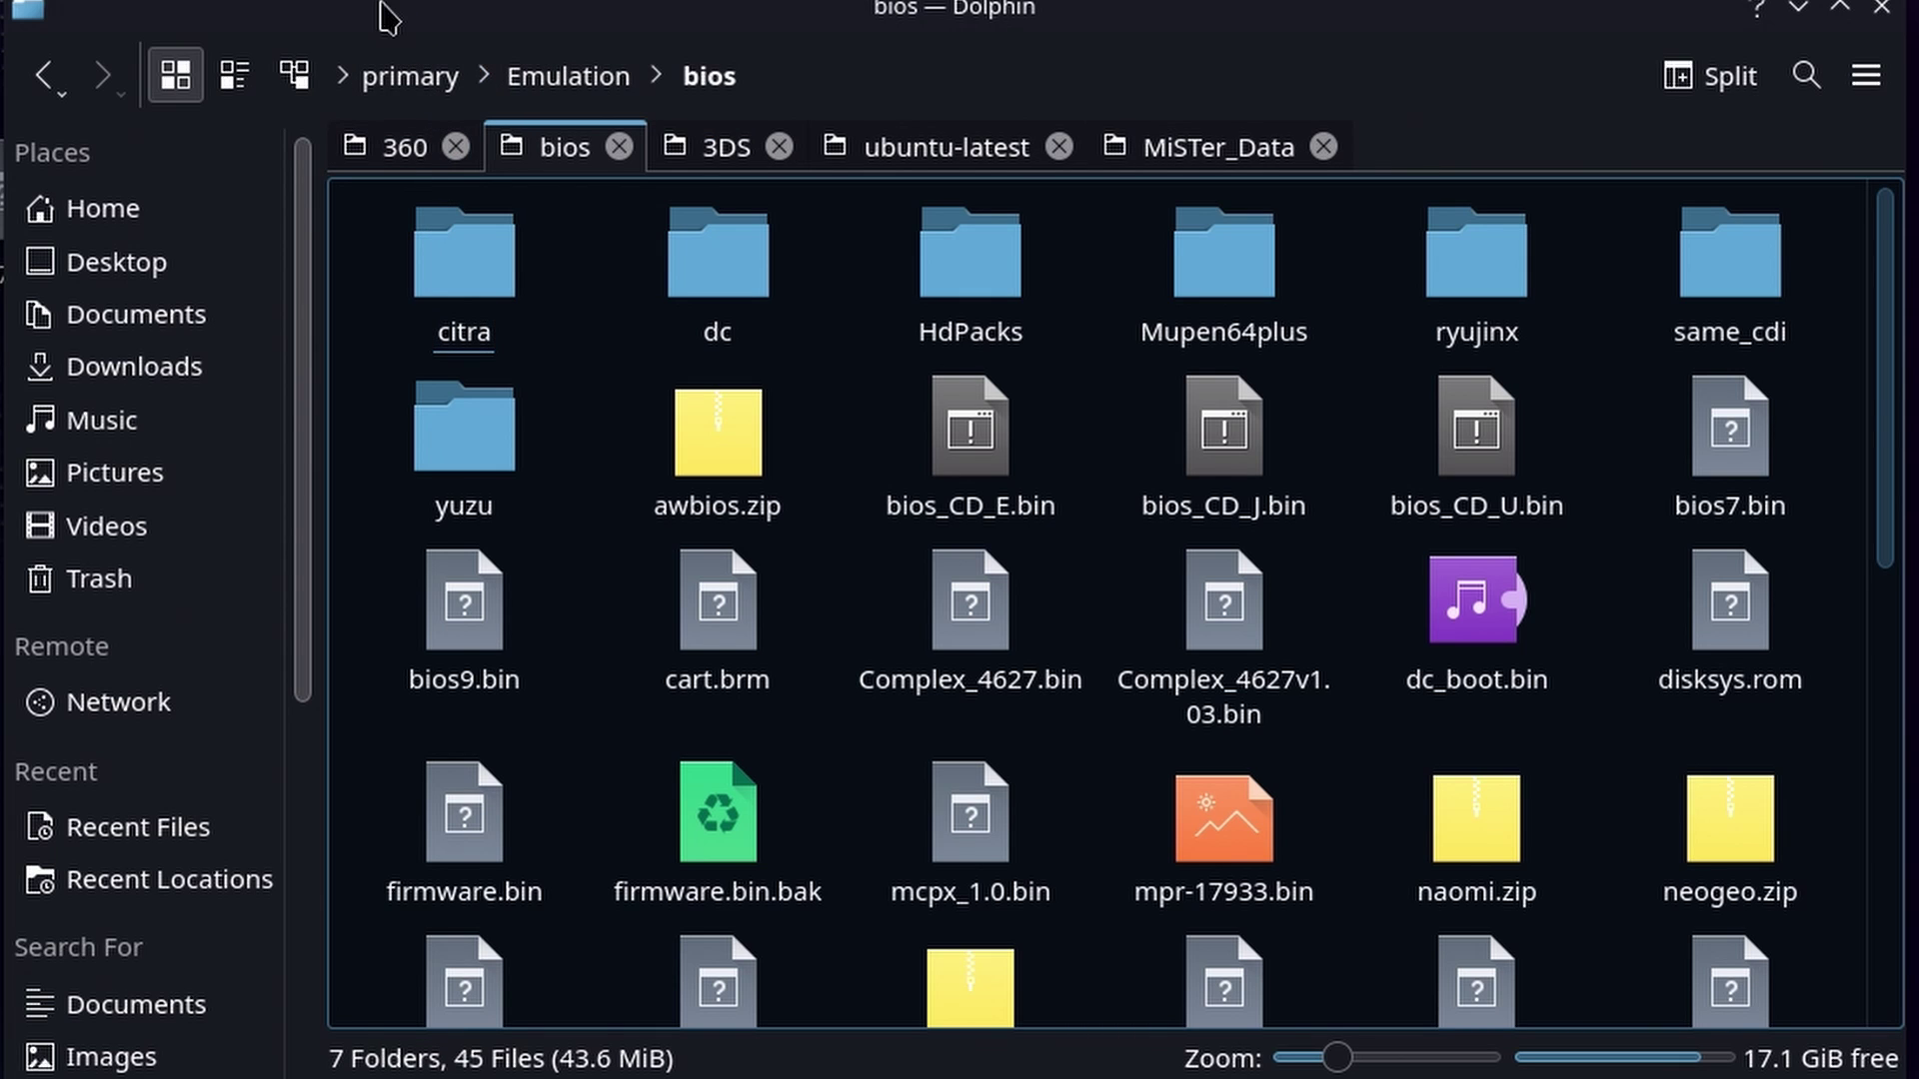
{"action": "left_click", "coordinate": [463, 291]}
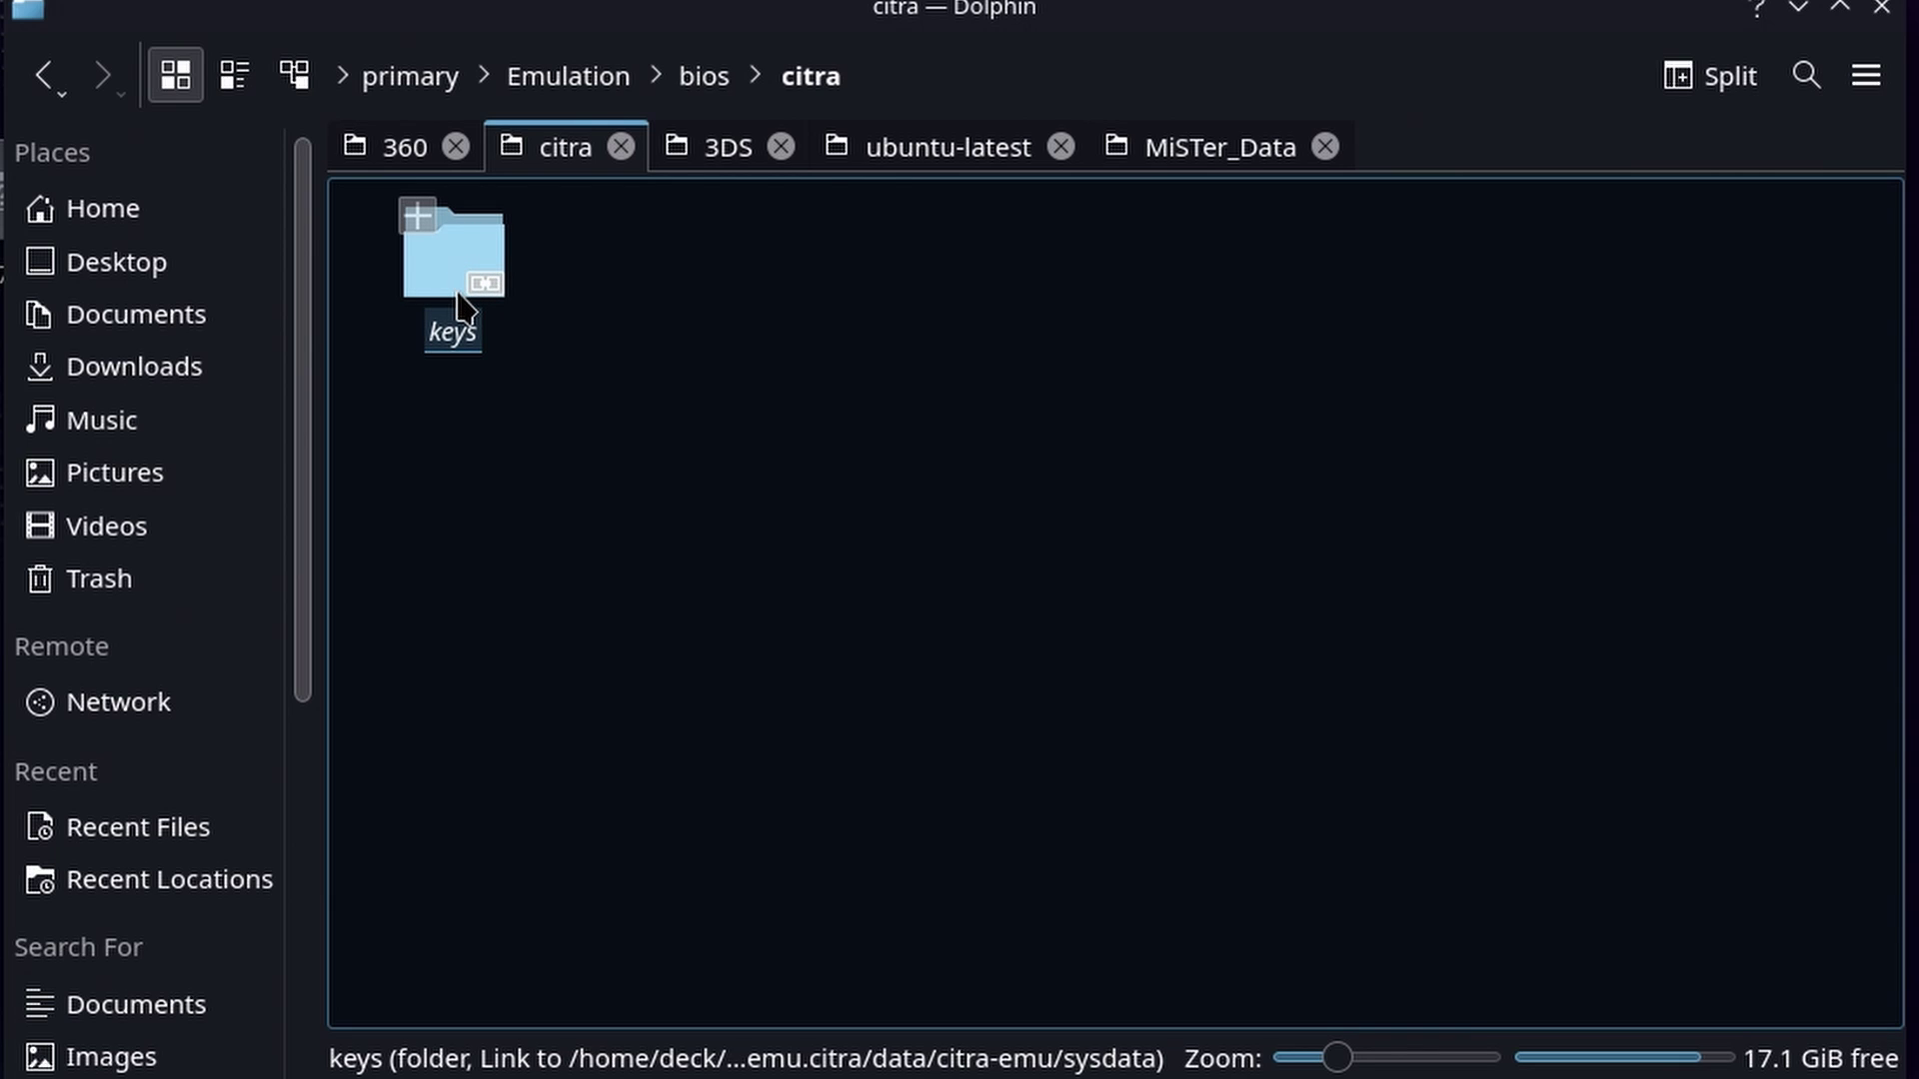
{"action": "left_click", "coordinate": [439, 241]}
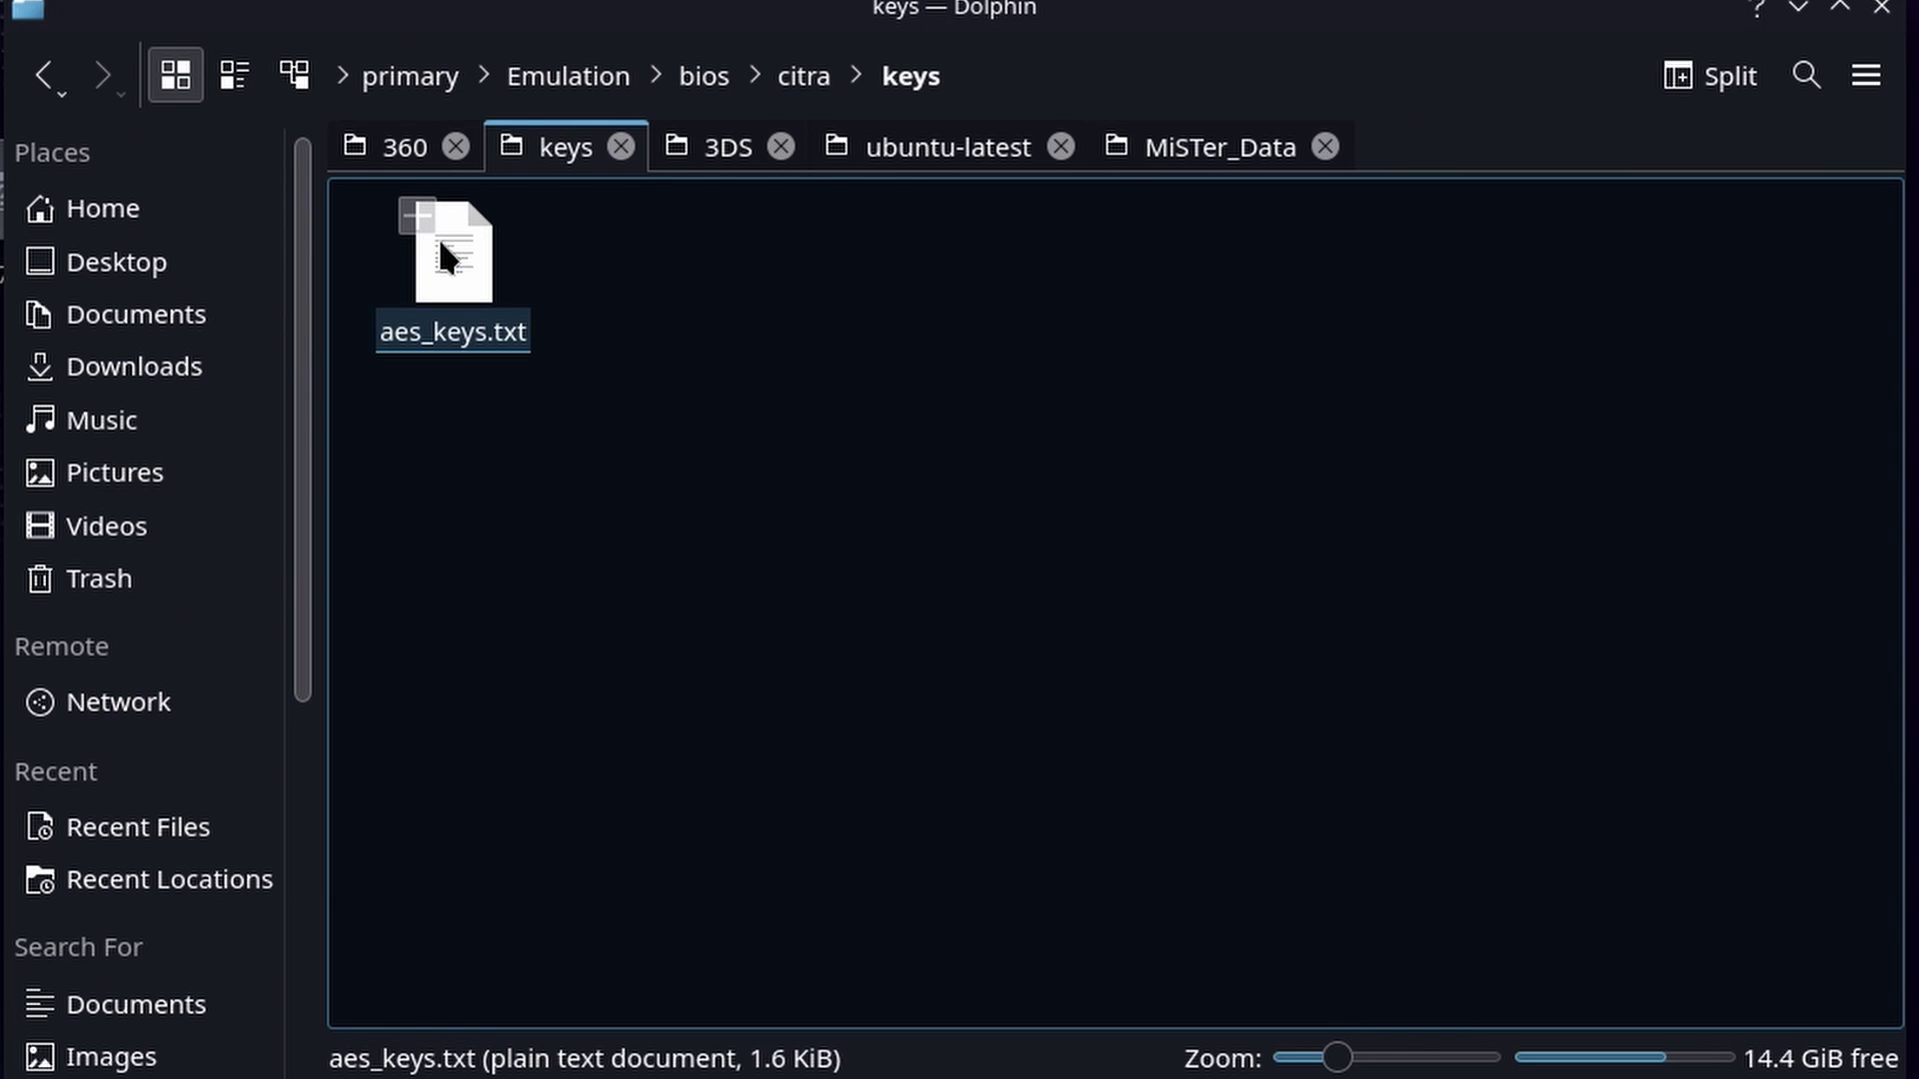
Step: Copy aes_keys.txt from the removable media's 3DS folder into primary/Emulation/bios/citra/keys, overwriting the existing file
{"action": "mouse_move", "coordinate": [498, 338]}
{"action": "left_mouse_down"}
{"action": "mouse_move", "coordinate": [613, 313]}
{"action": "mouse_move", "coordinate": [493, 342]}
{"action": "left_mouse_up"}
{"action": "right_click", "coordinate": [493, 343]}
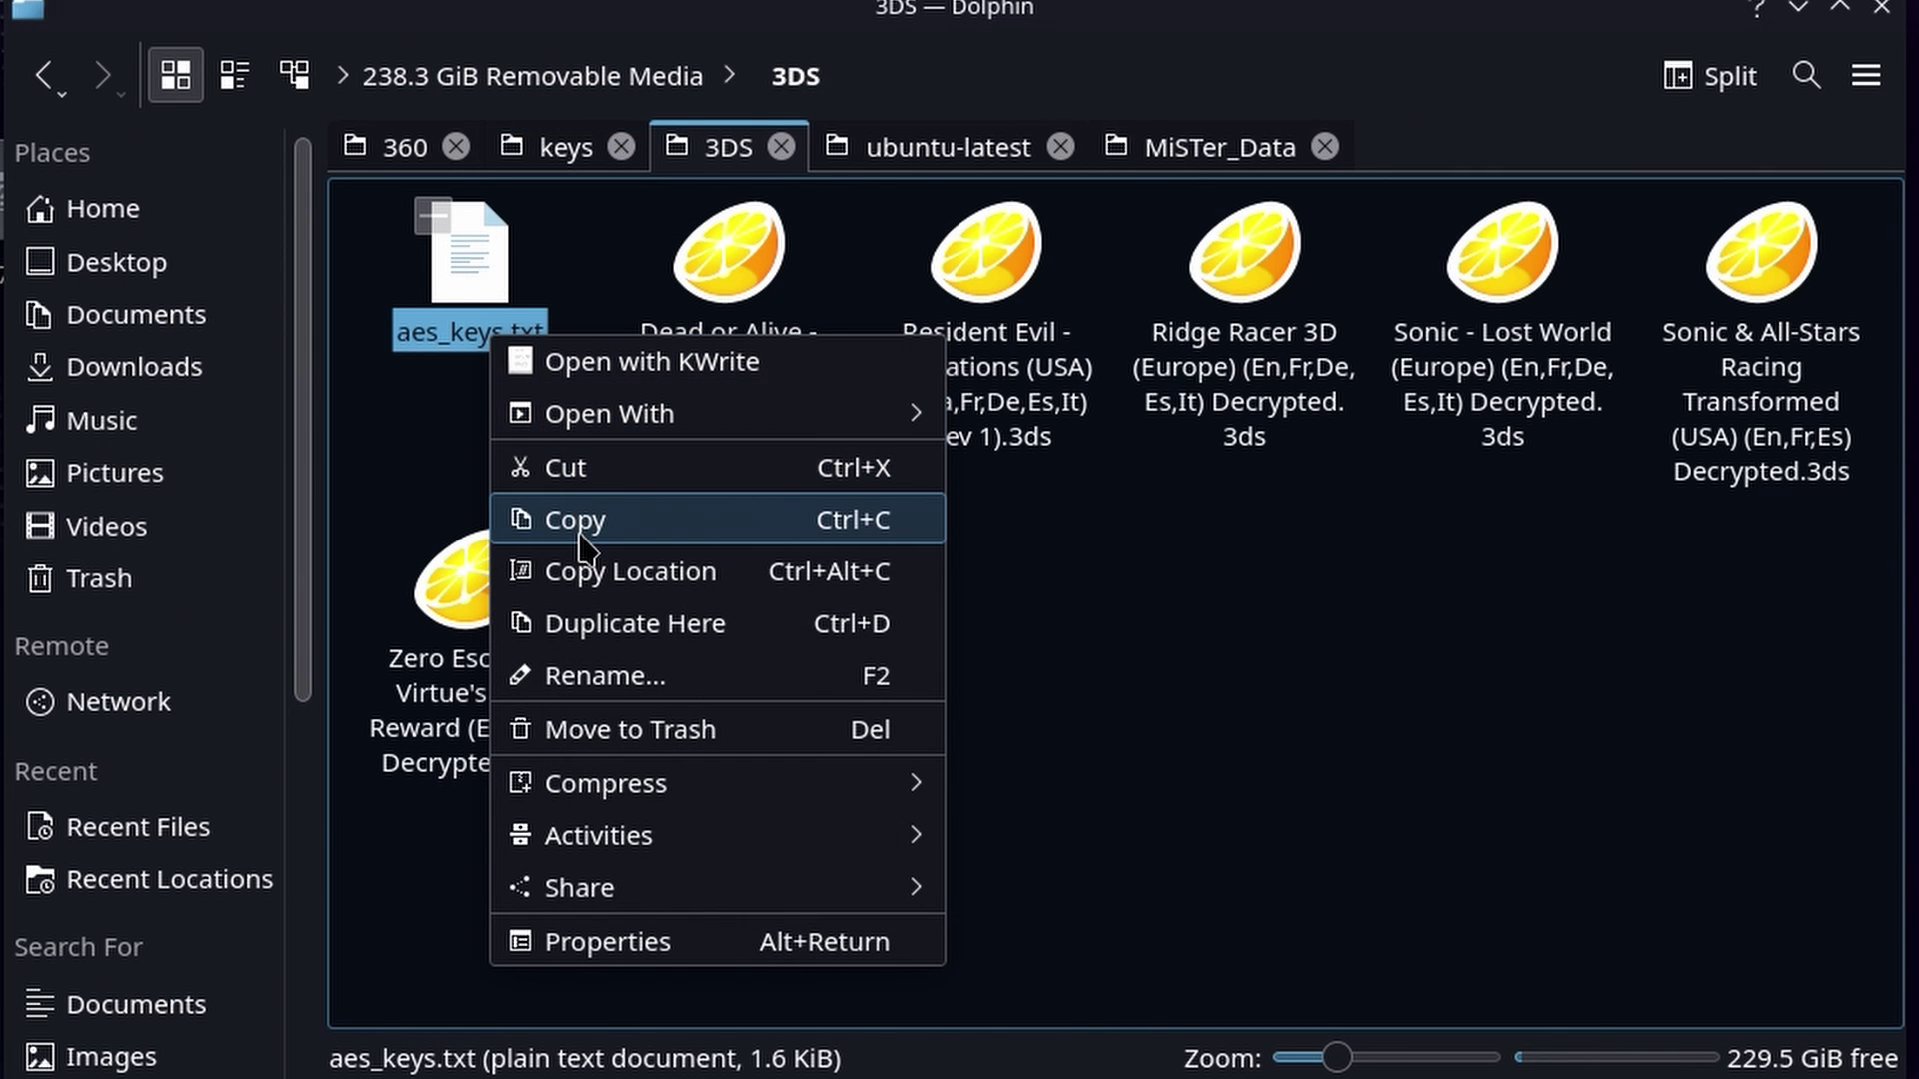
{"action": "left_click", "coordinate": [535, 514]}
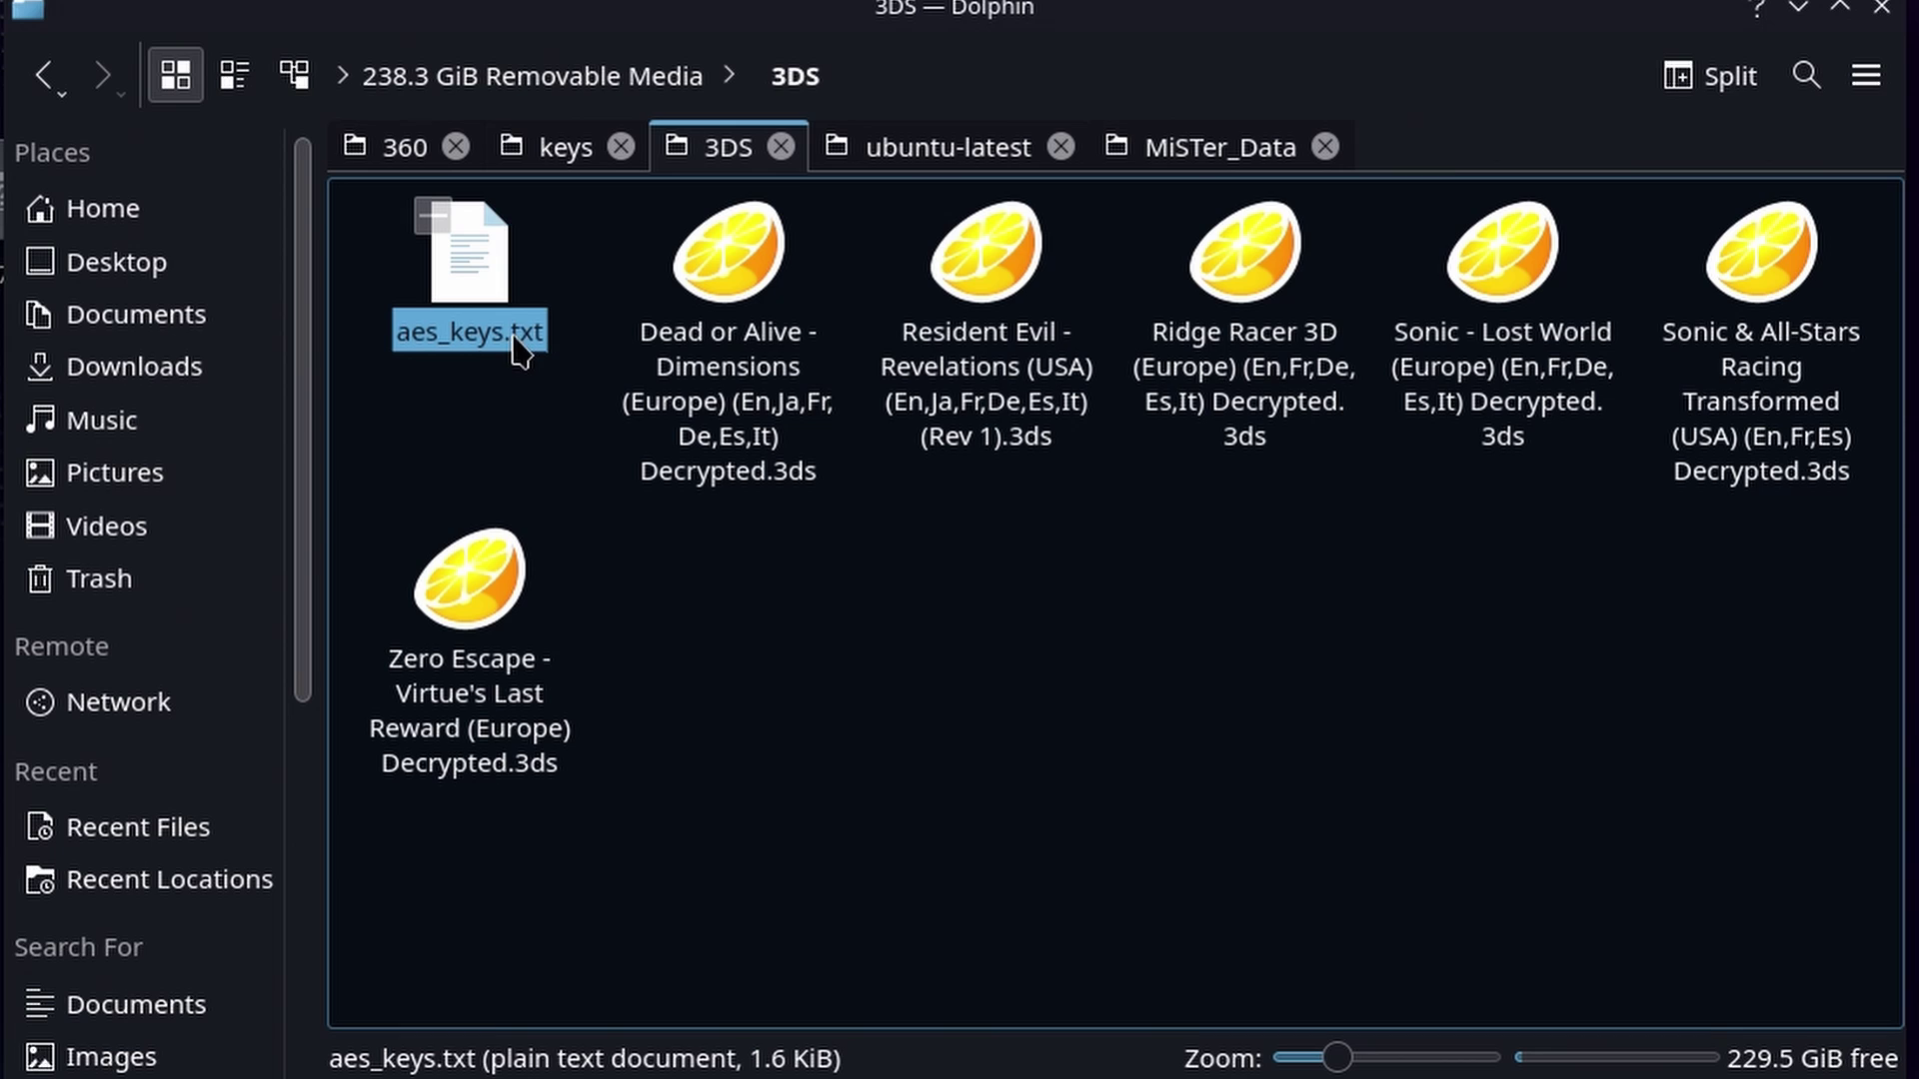
{"action": "left_click", "coordinate": [540, 158]}
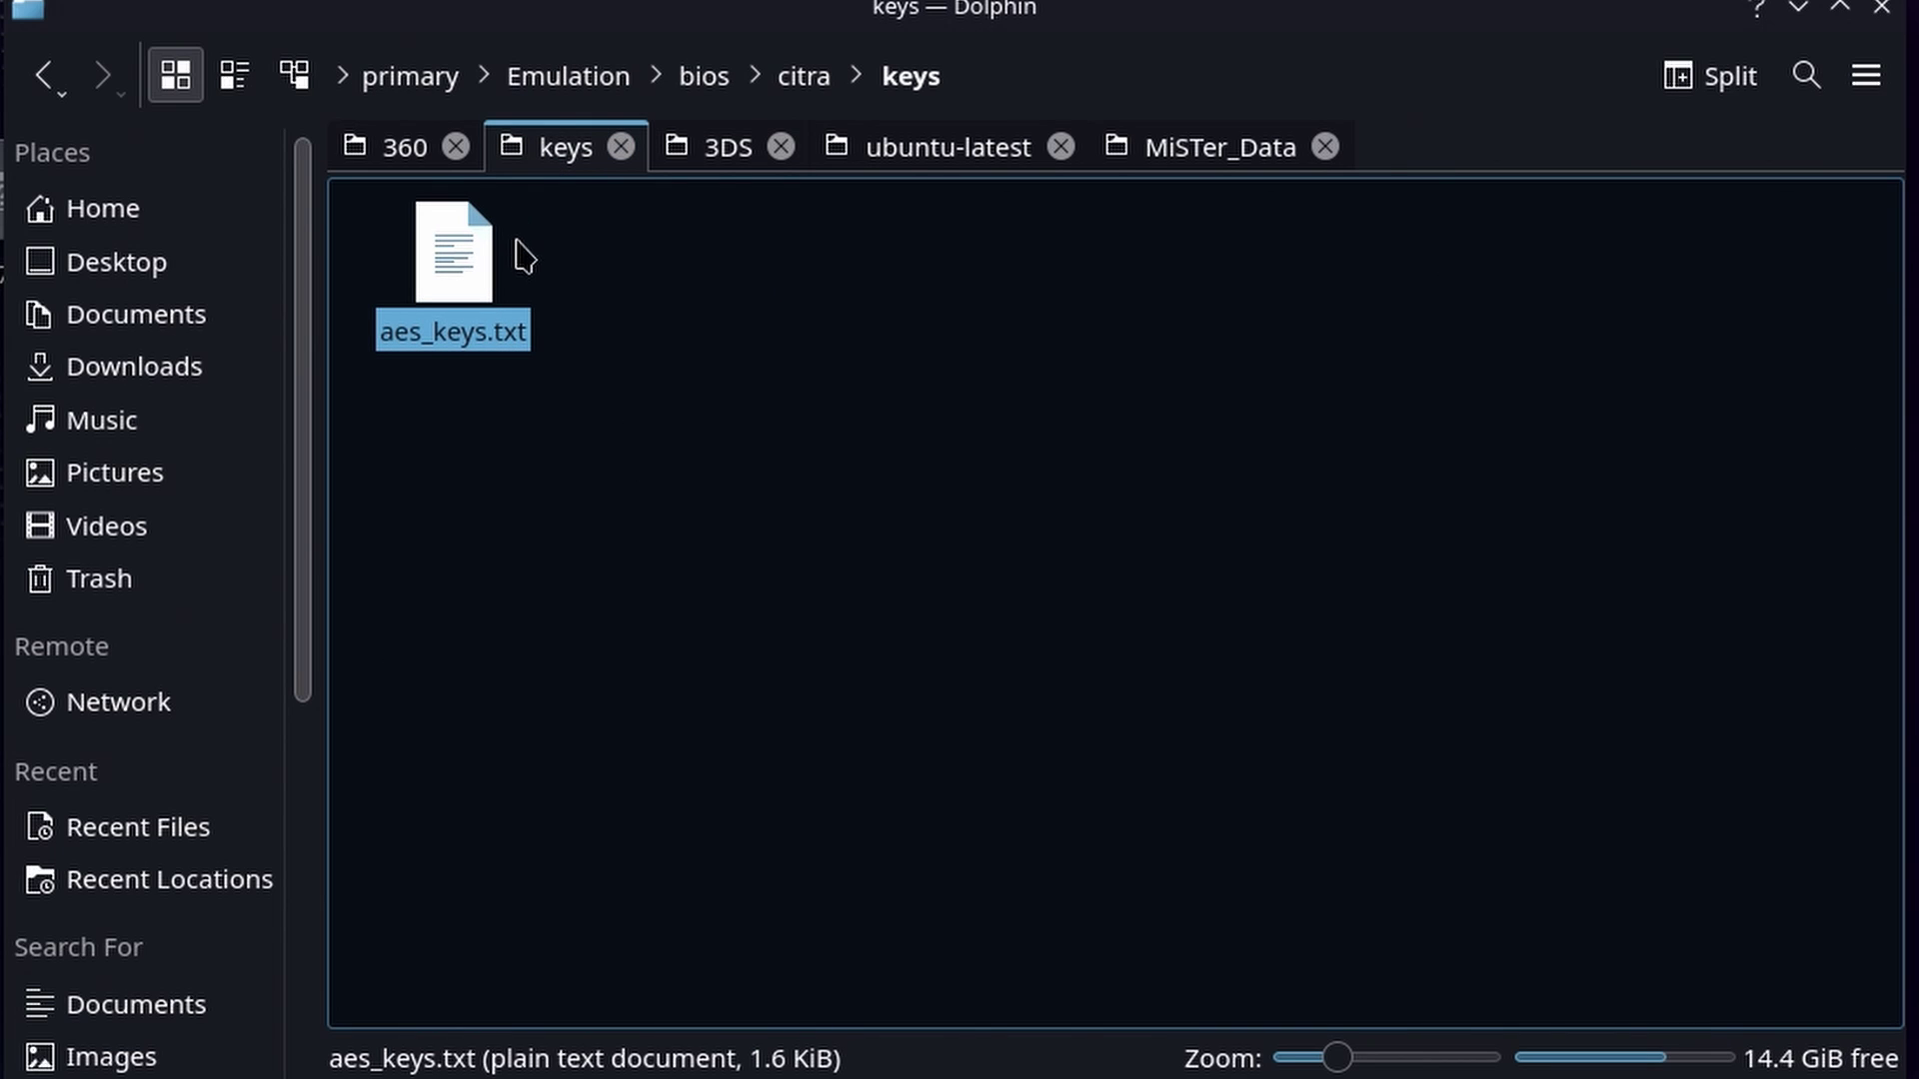
{"action": "right_click", "coordinate": [587, 512]}
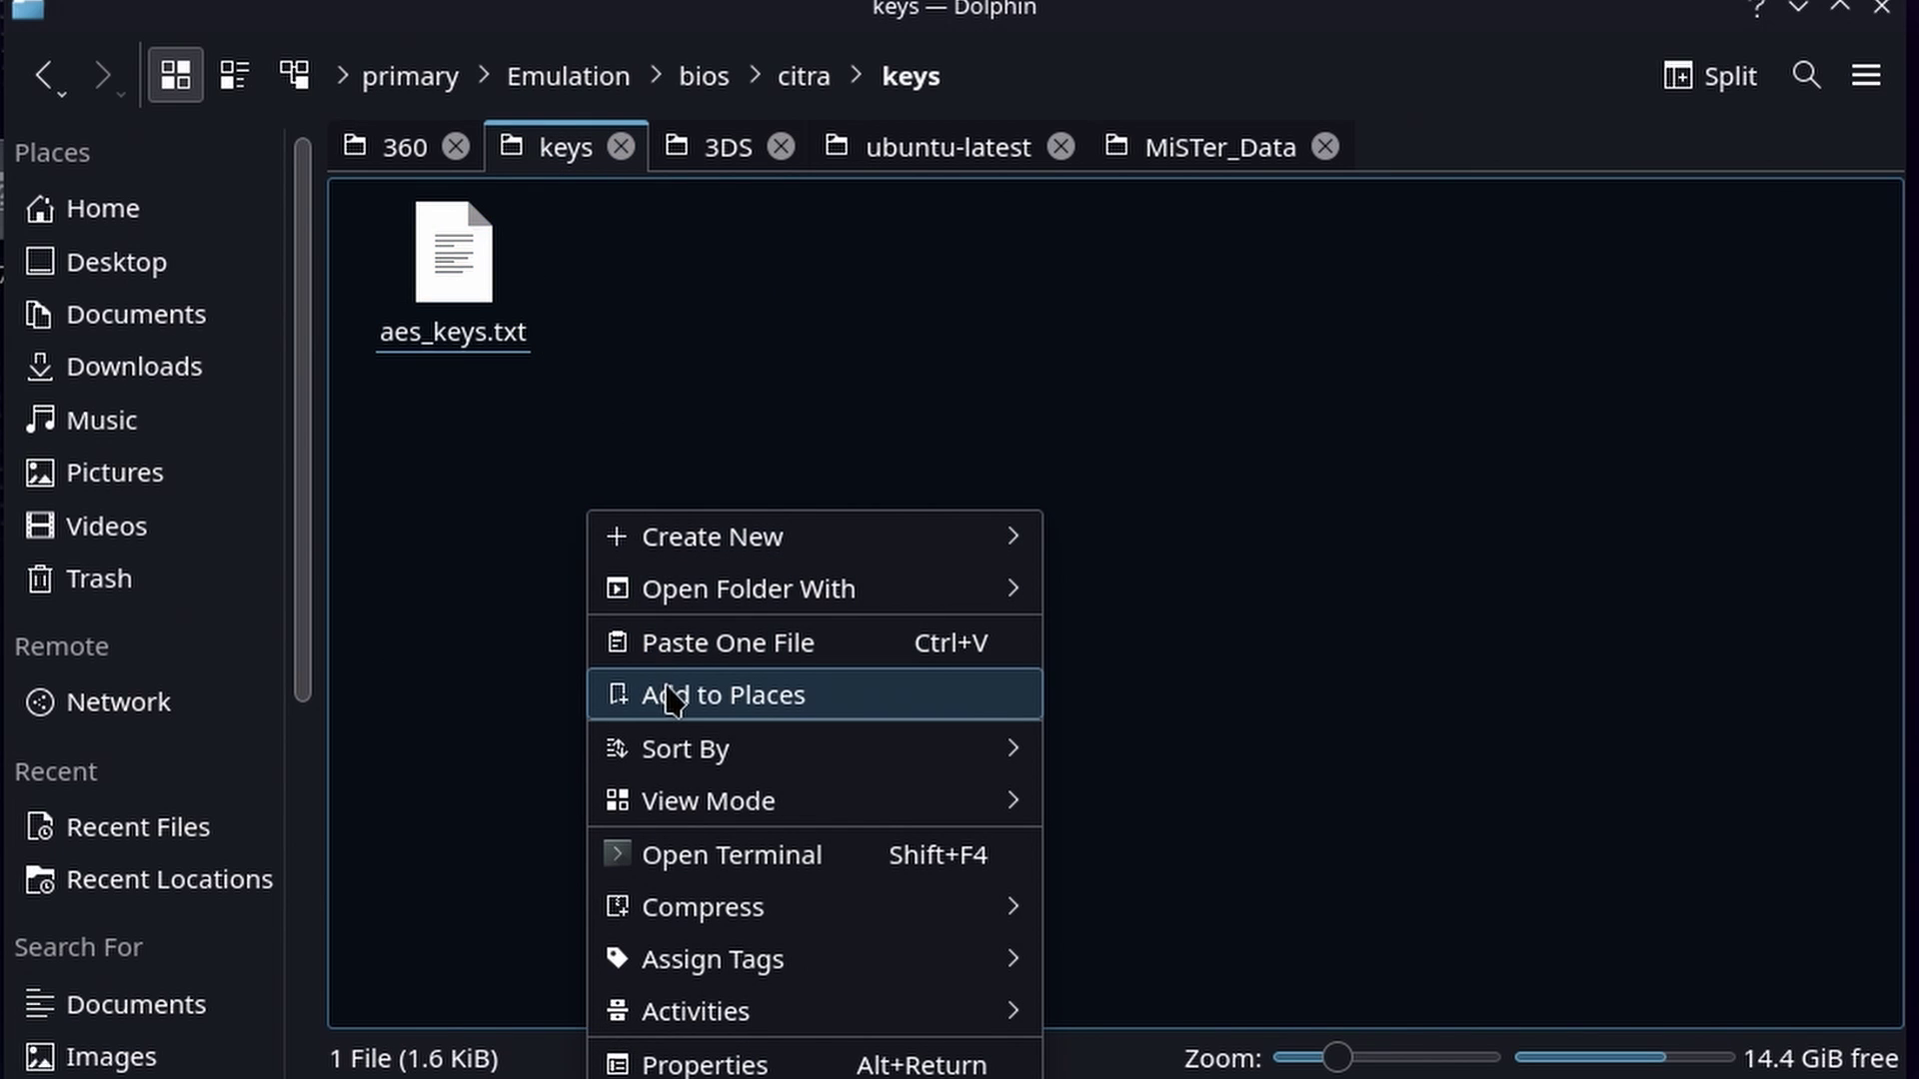
{"action": "left_click", "coordinate": [685, 644]}
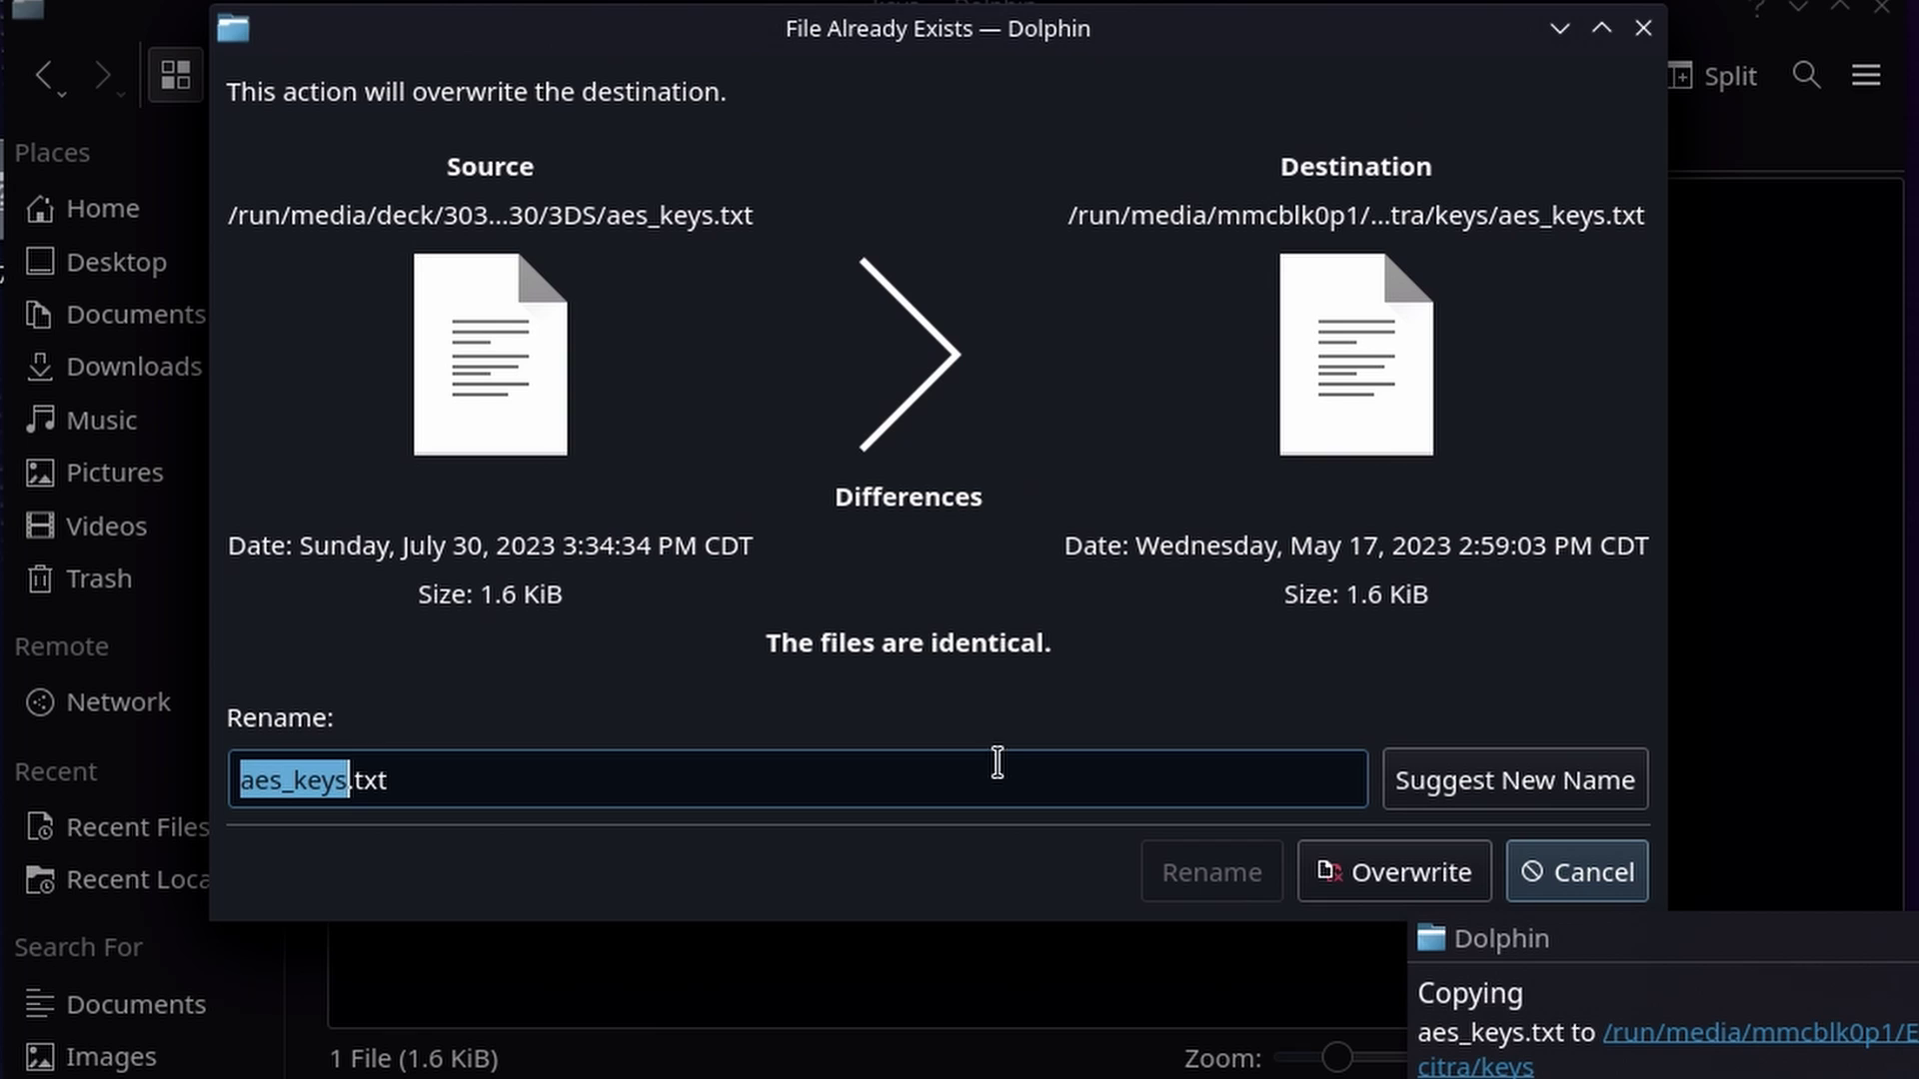
{"action": "left_click", "coordinate": [1410, 876]}
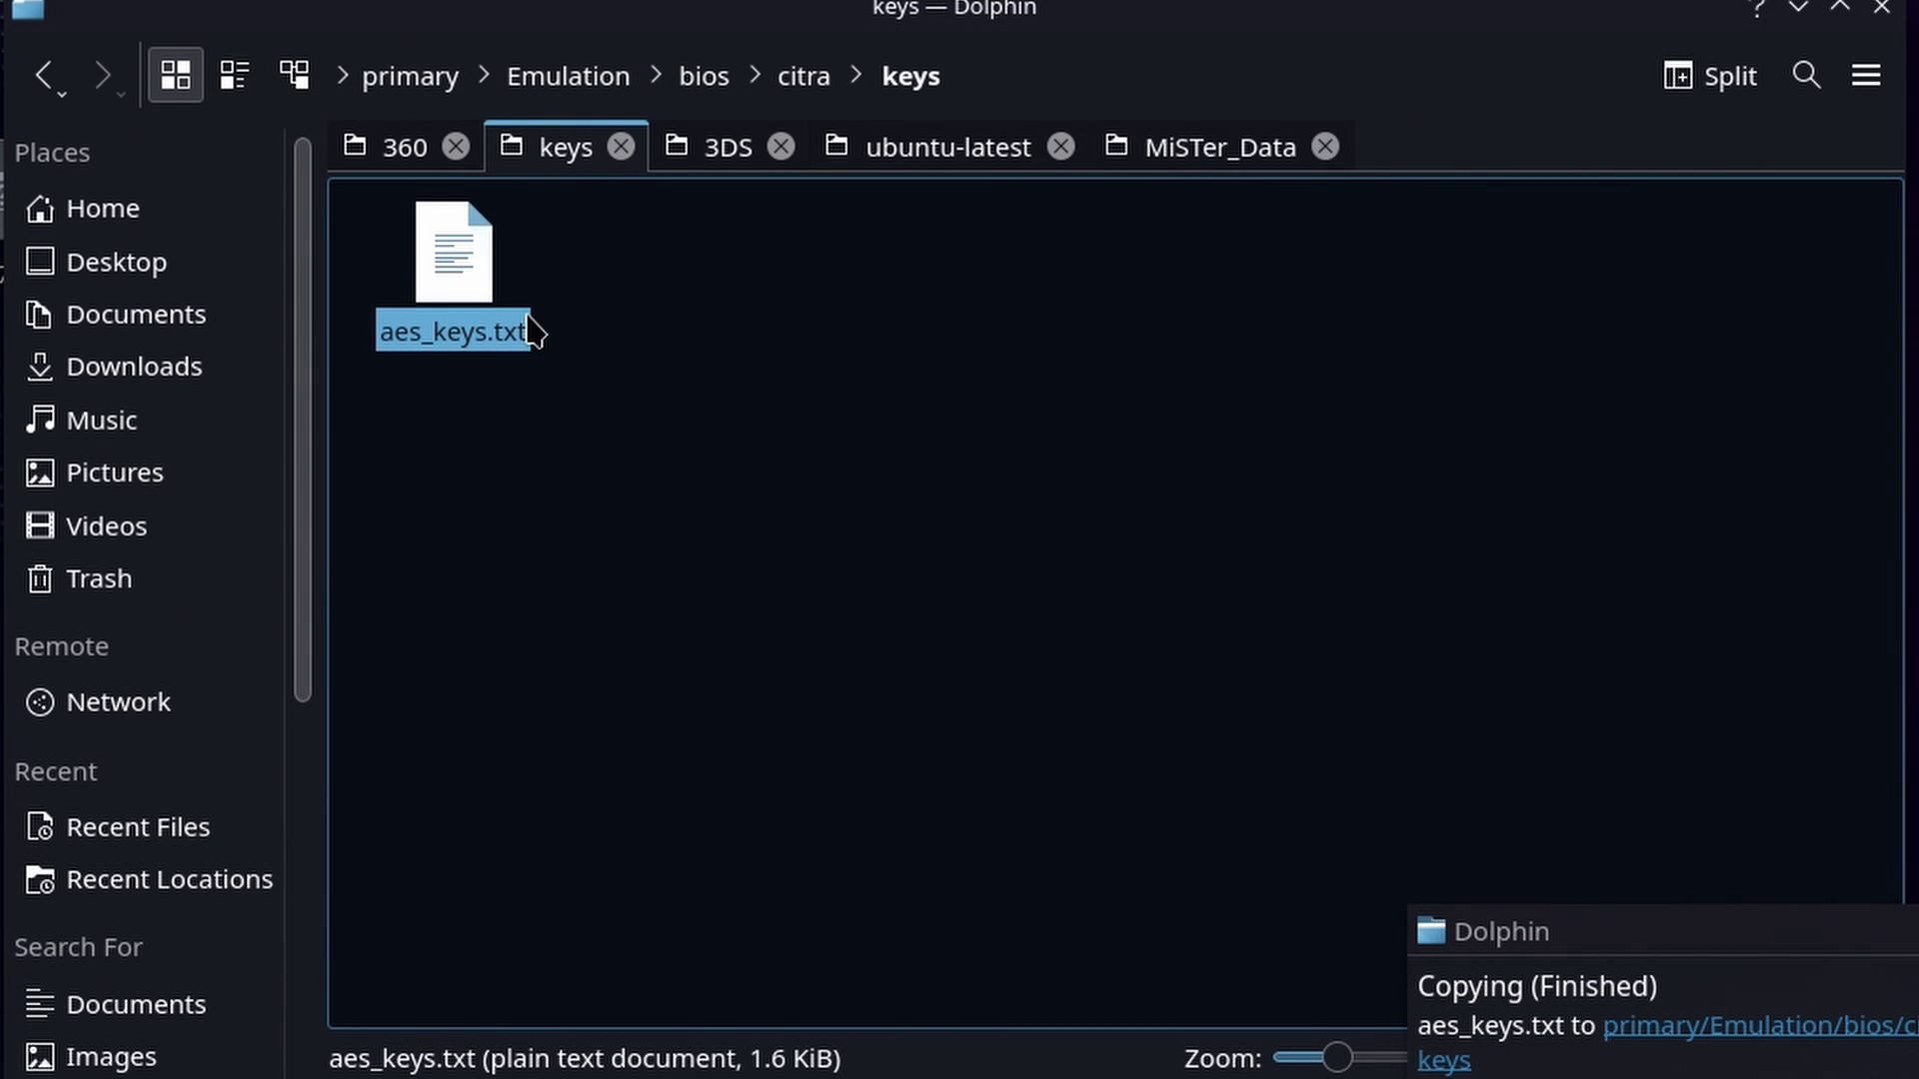
{"action": "left_click", "coordinate": [519, 392]}
{"action": "left_click", "coordinate": [455, 261]}
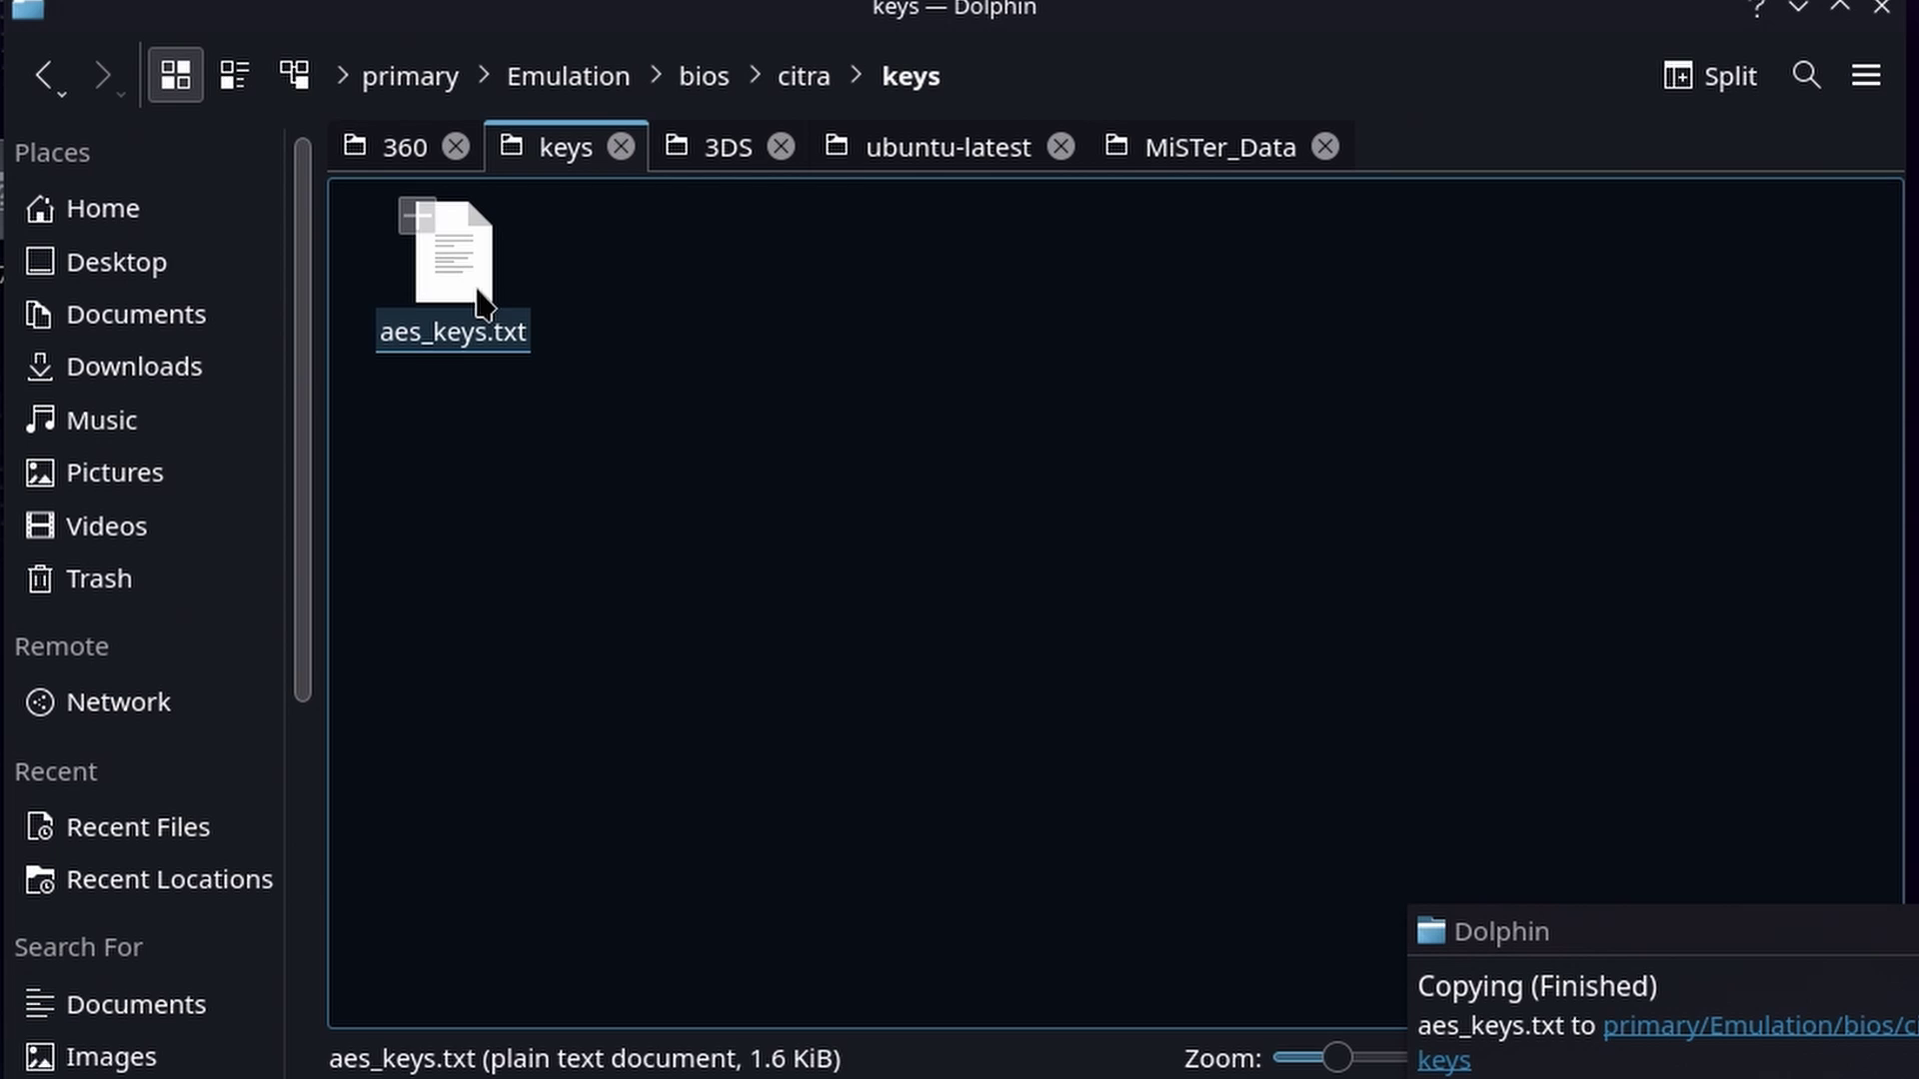
{"action": "left_click", "coordinate": [617, 235]}
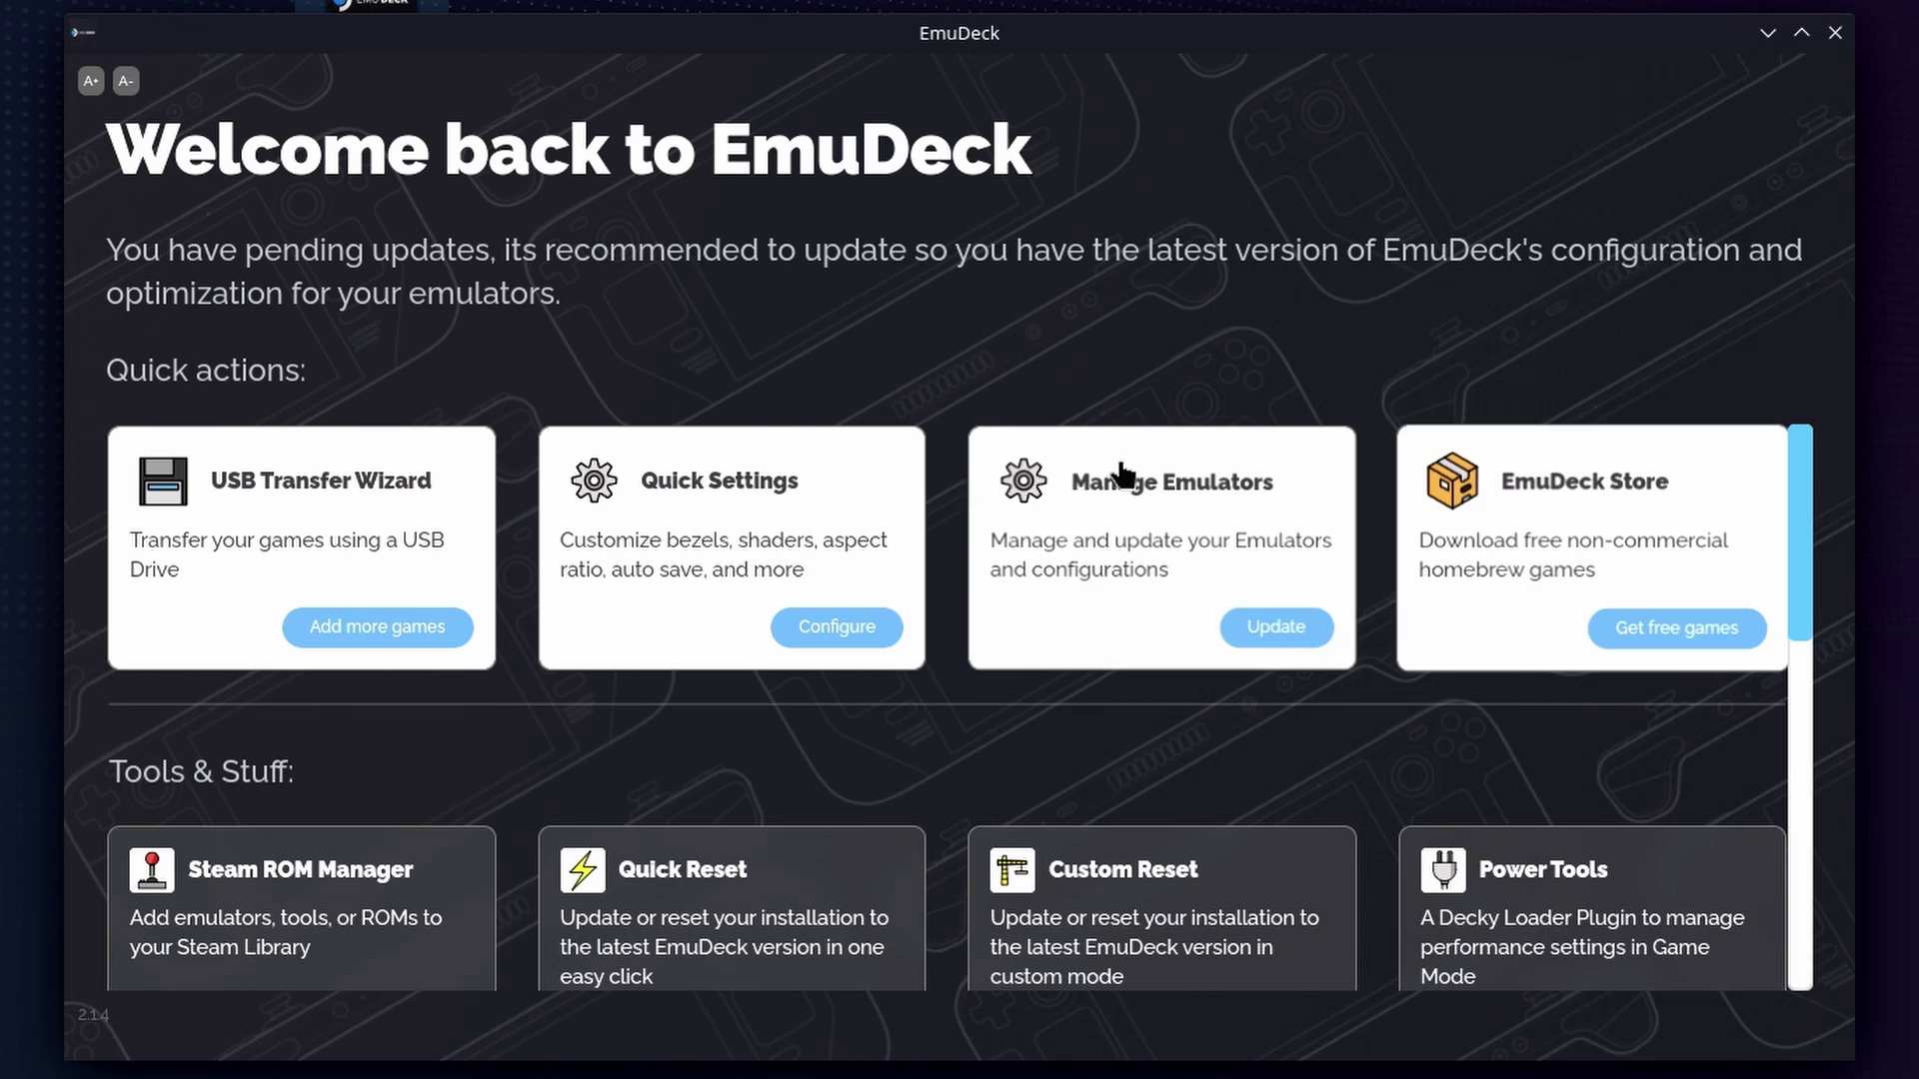
Step: Switch to EmuDeck and read Citra's Special Configuration notes on its emulator management page
{"action": "left_click", "coordinate": [1255, 631]}
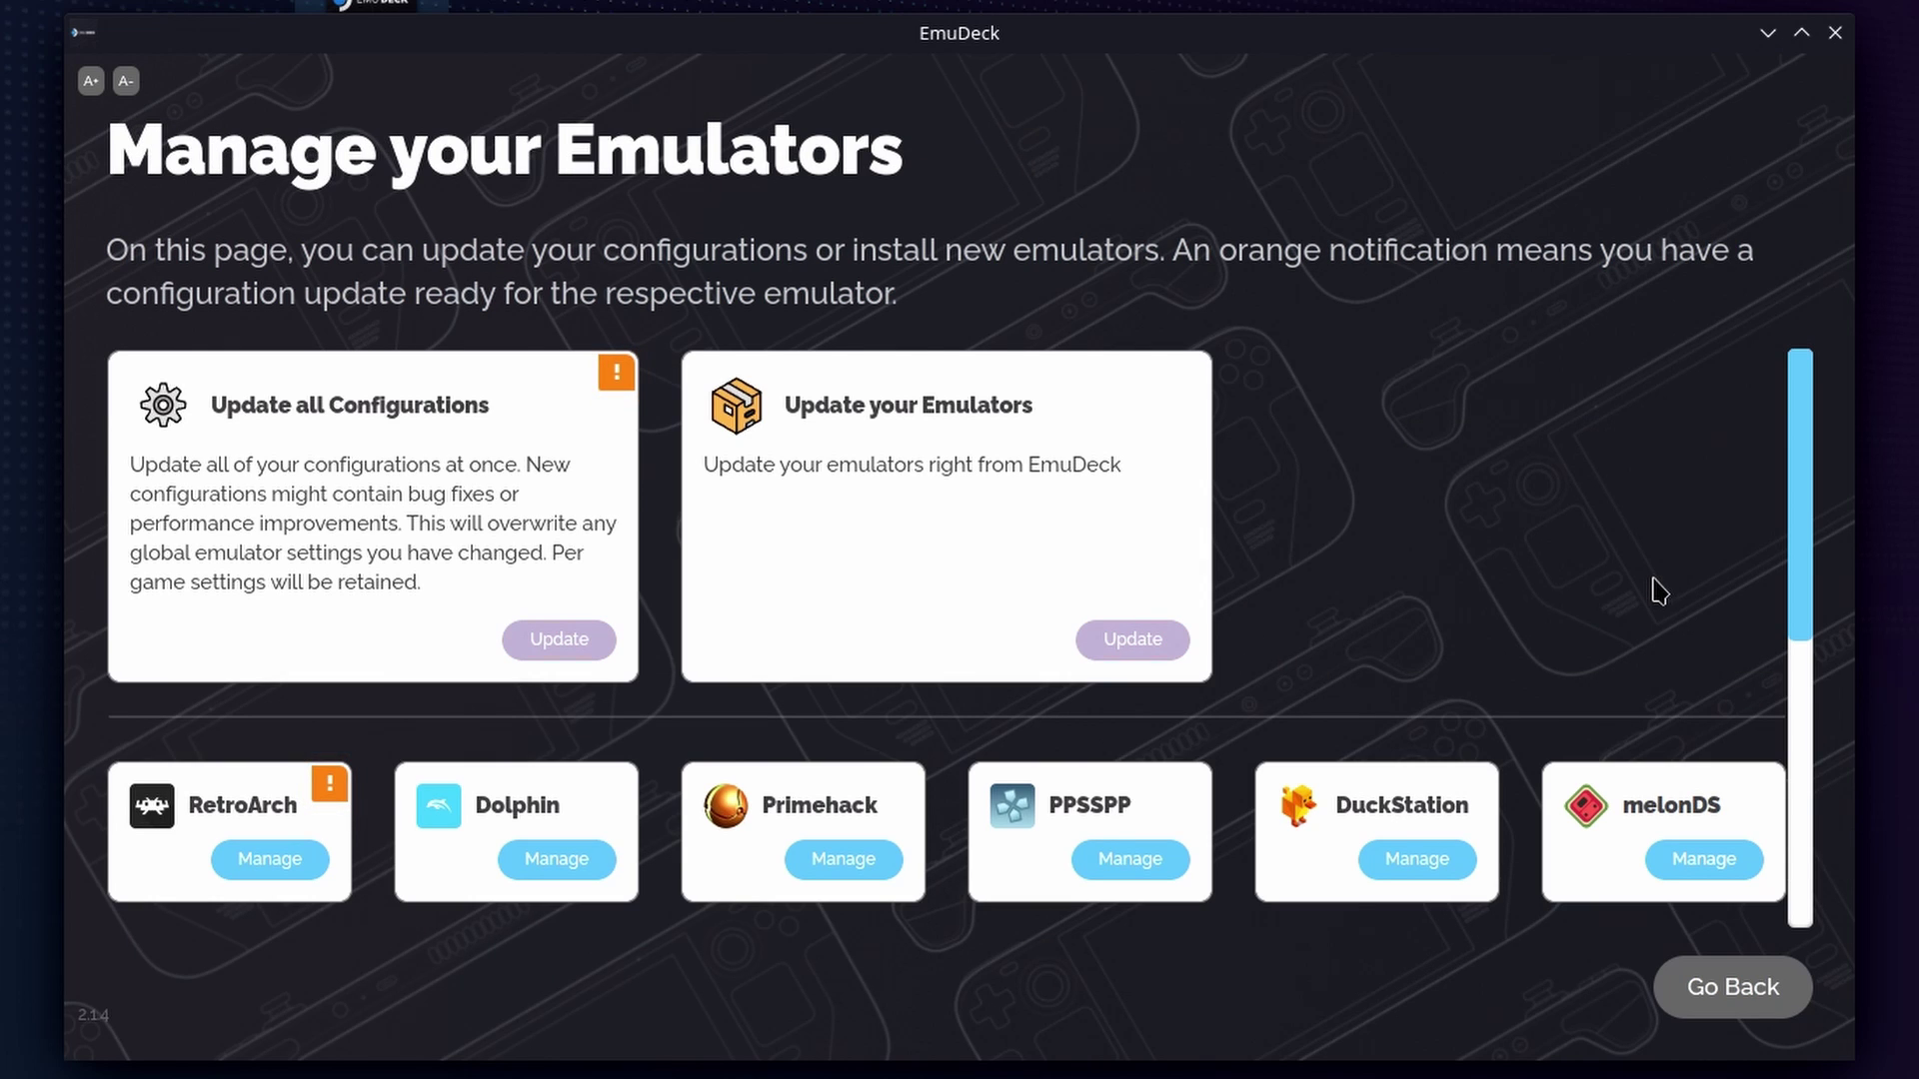
{"action": "left_click_drag", "start_coordinate": [1807, 562], "coordinate": [1842, 763]}
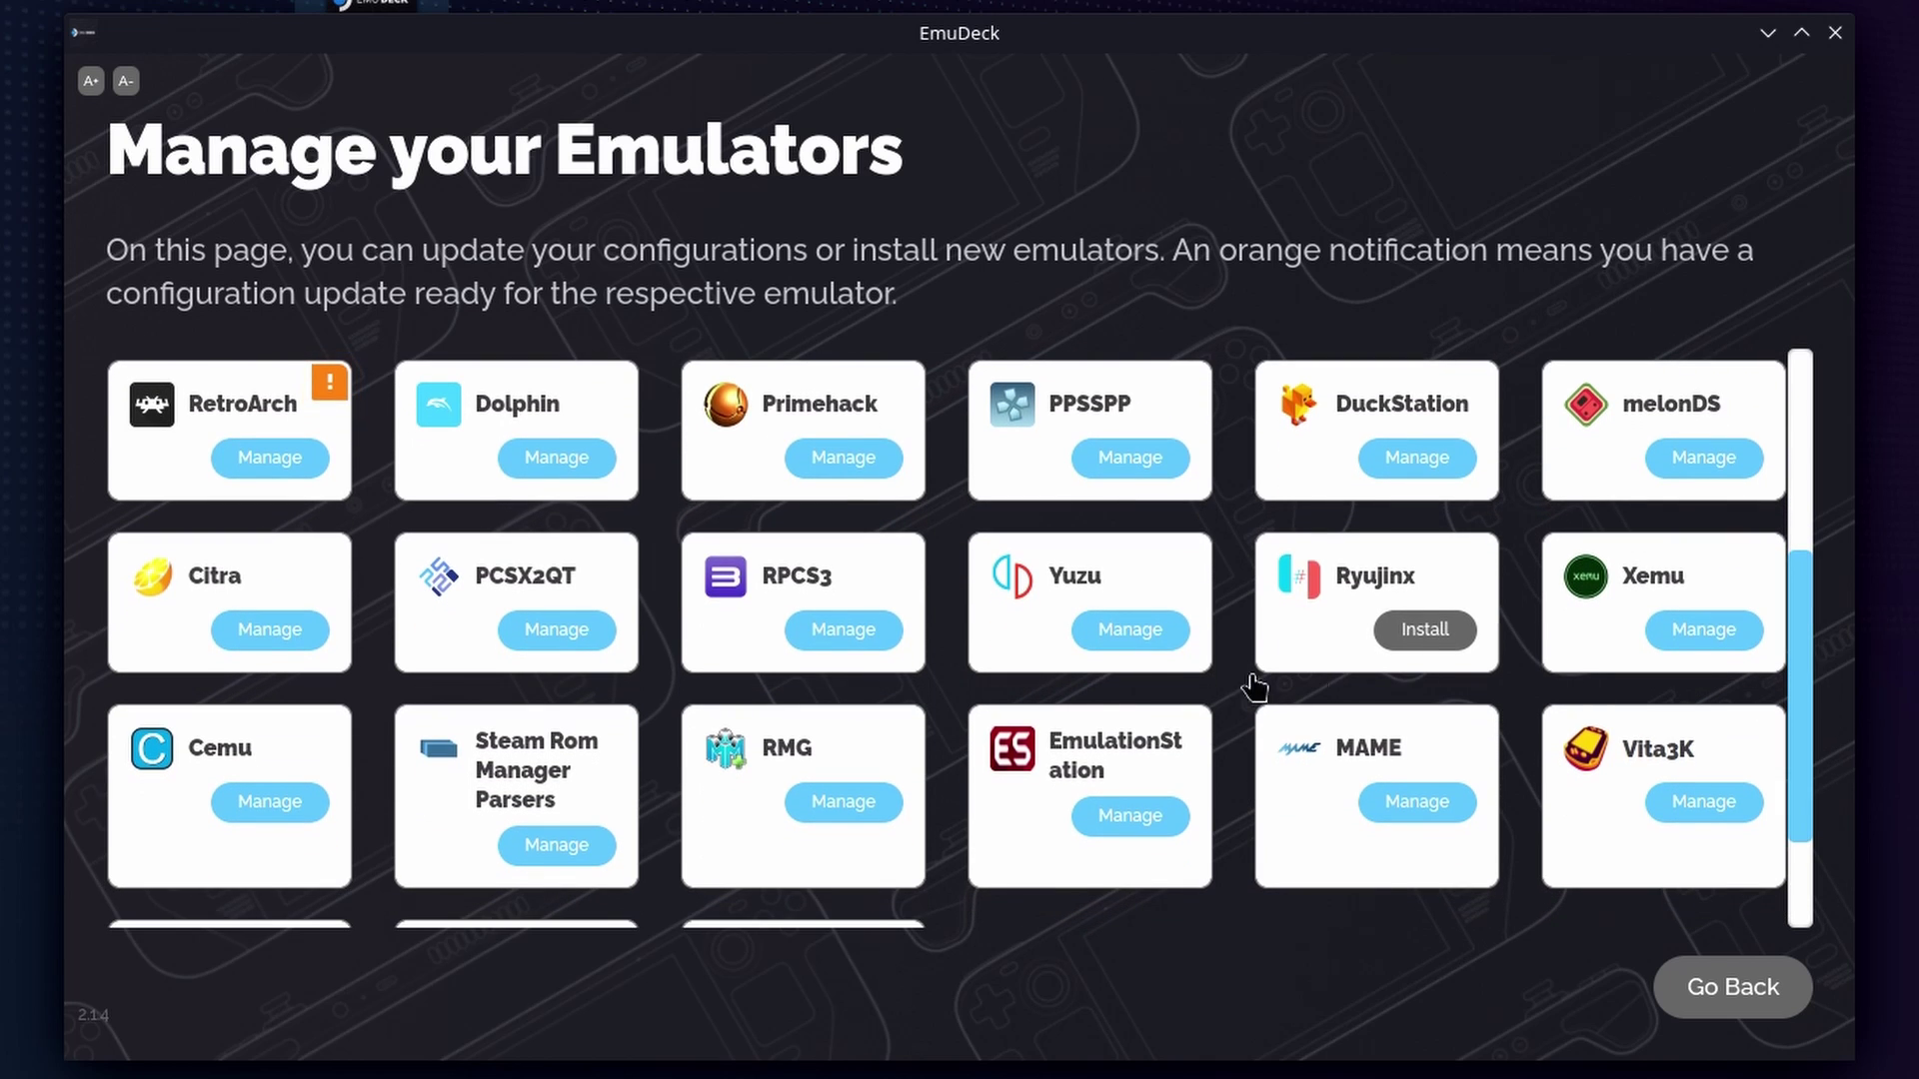
{"action": "left_click", "coordinate": [271, 631]}
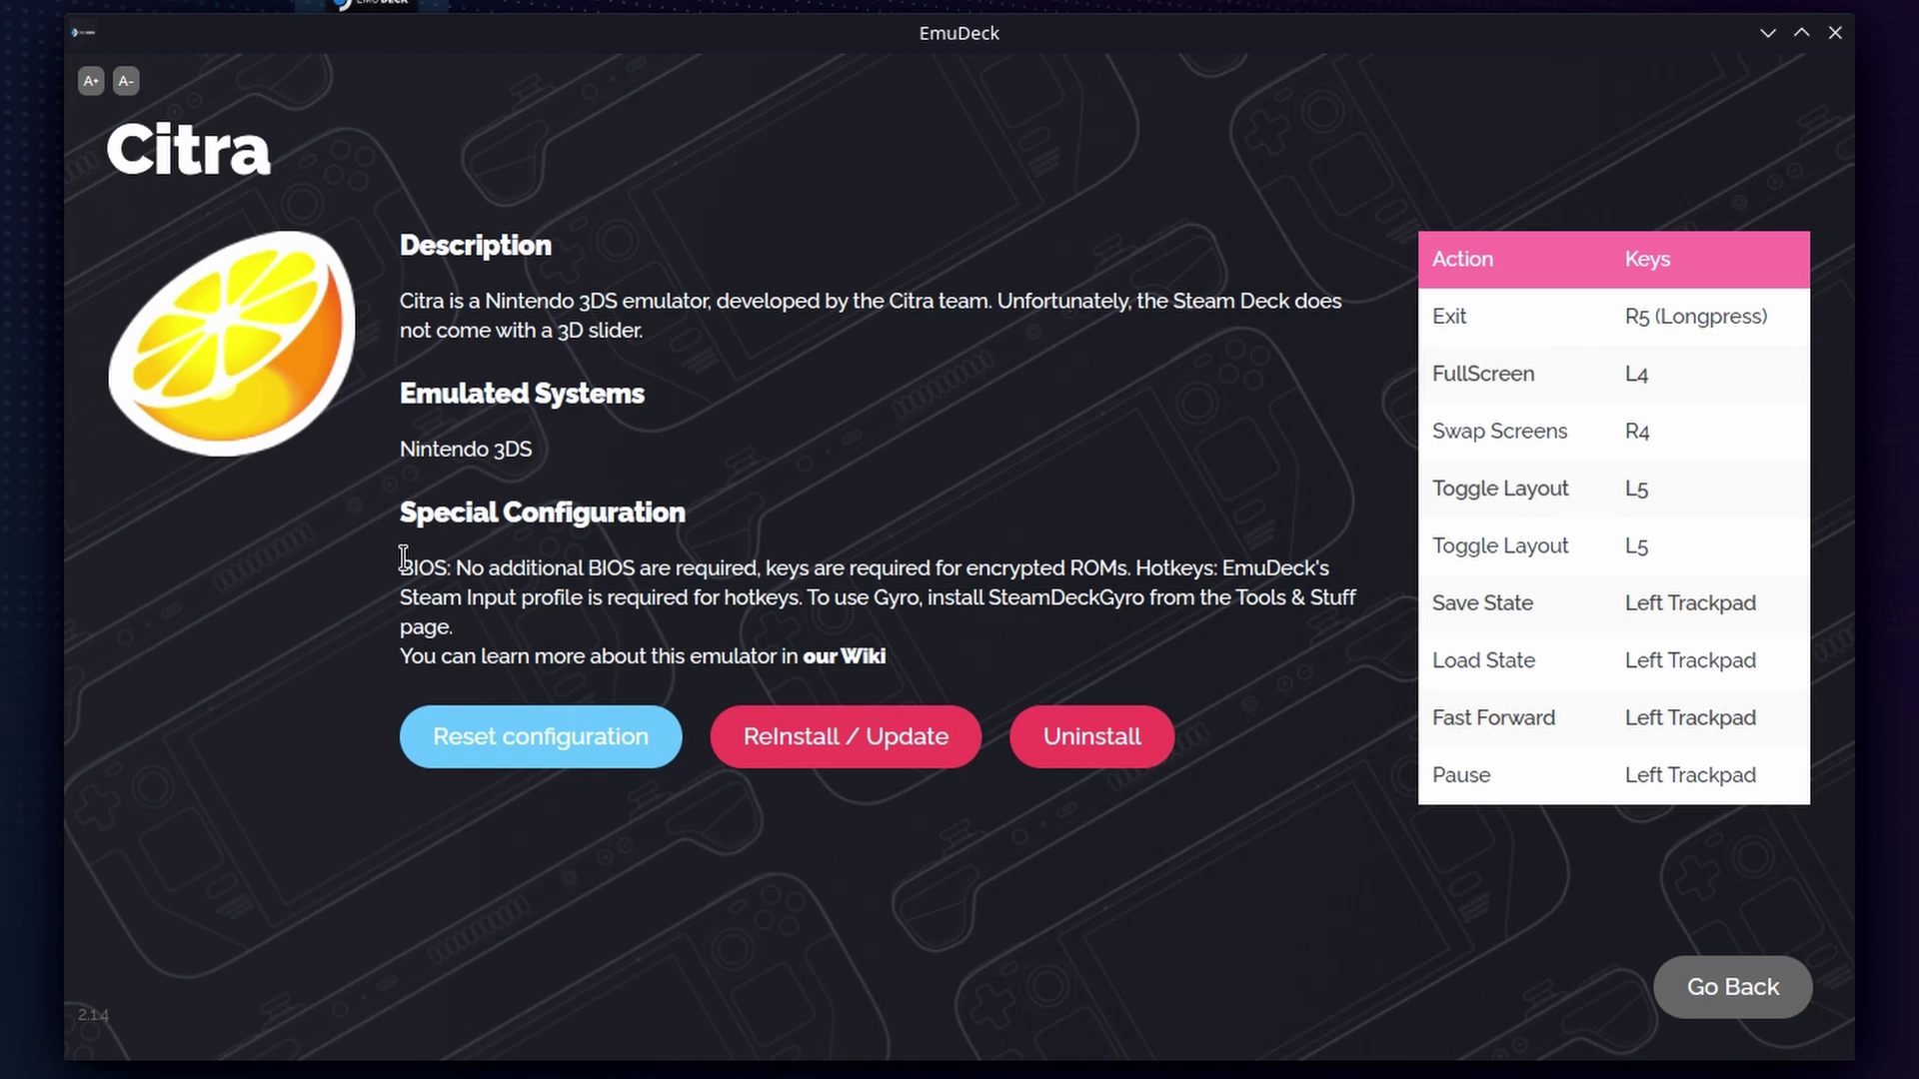
{"action": "left_click_drag", "start_coordinate": [420, 566], "coordinate": [596, 645]}
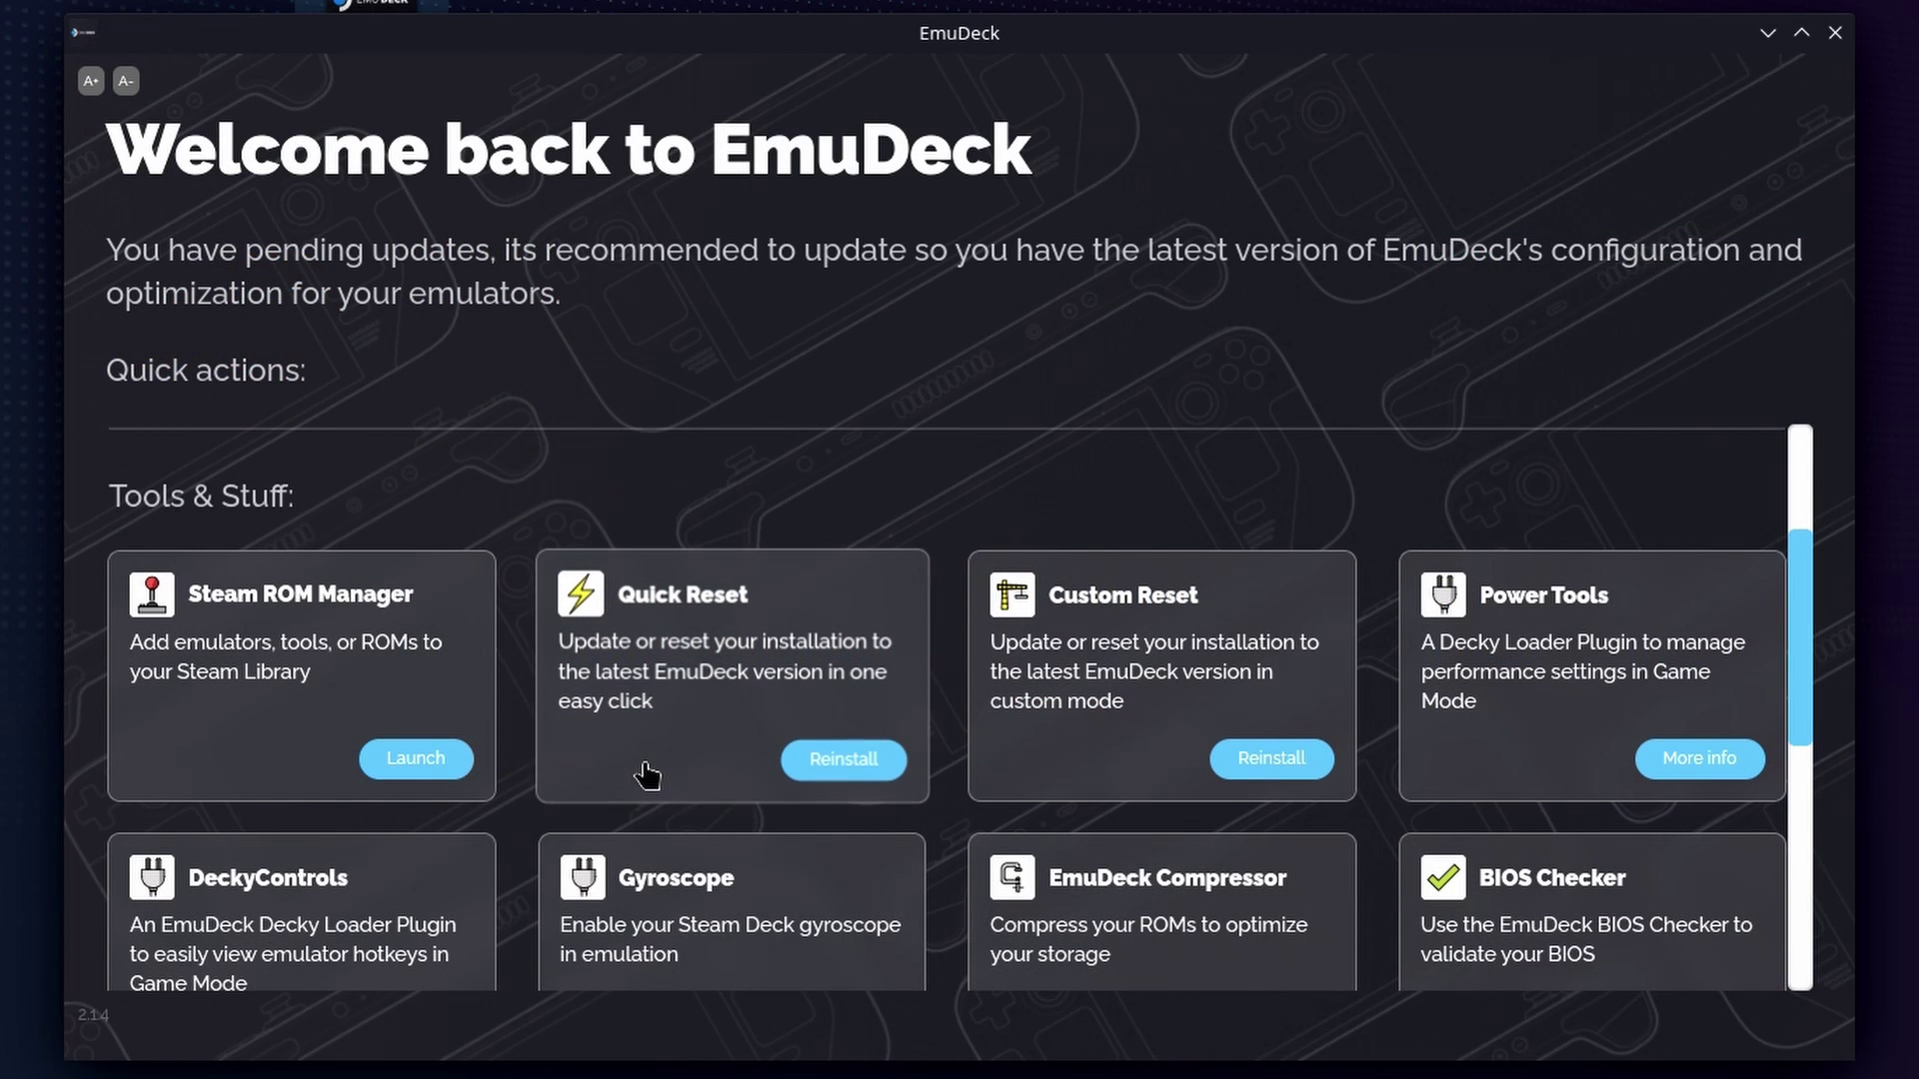
Step: Launch Steam ROM Manager from EmuDeck, agreeing to exit Steam, and parse the games of the enabled parsers
{"action": "left_click", "coordinate": [435, 763]}
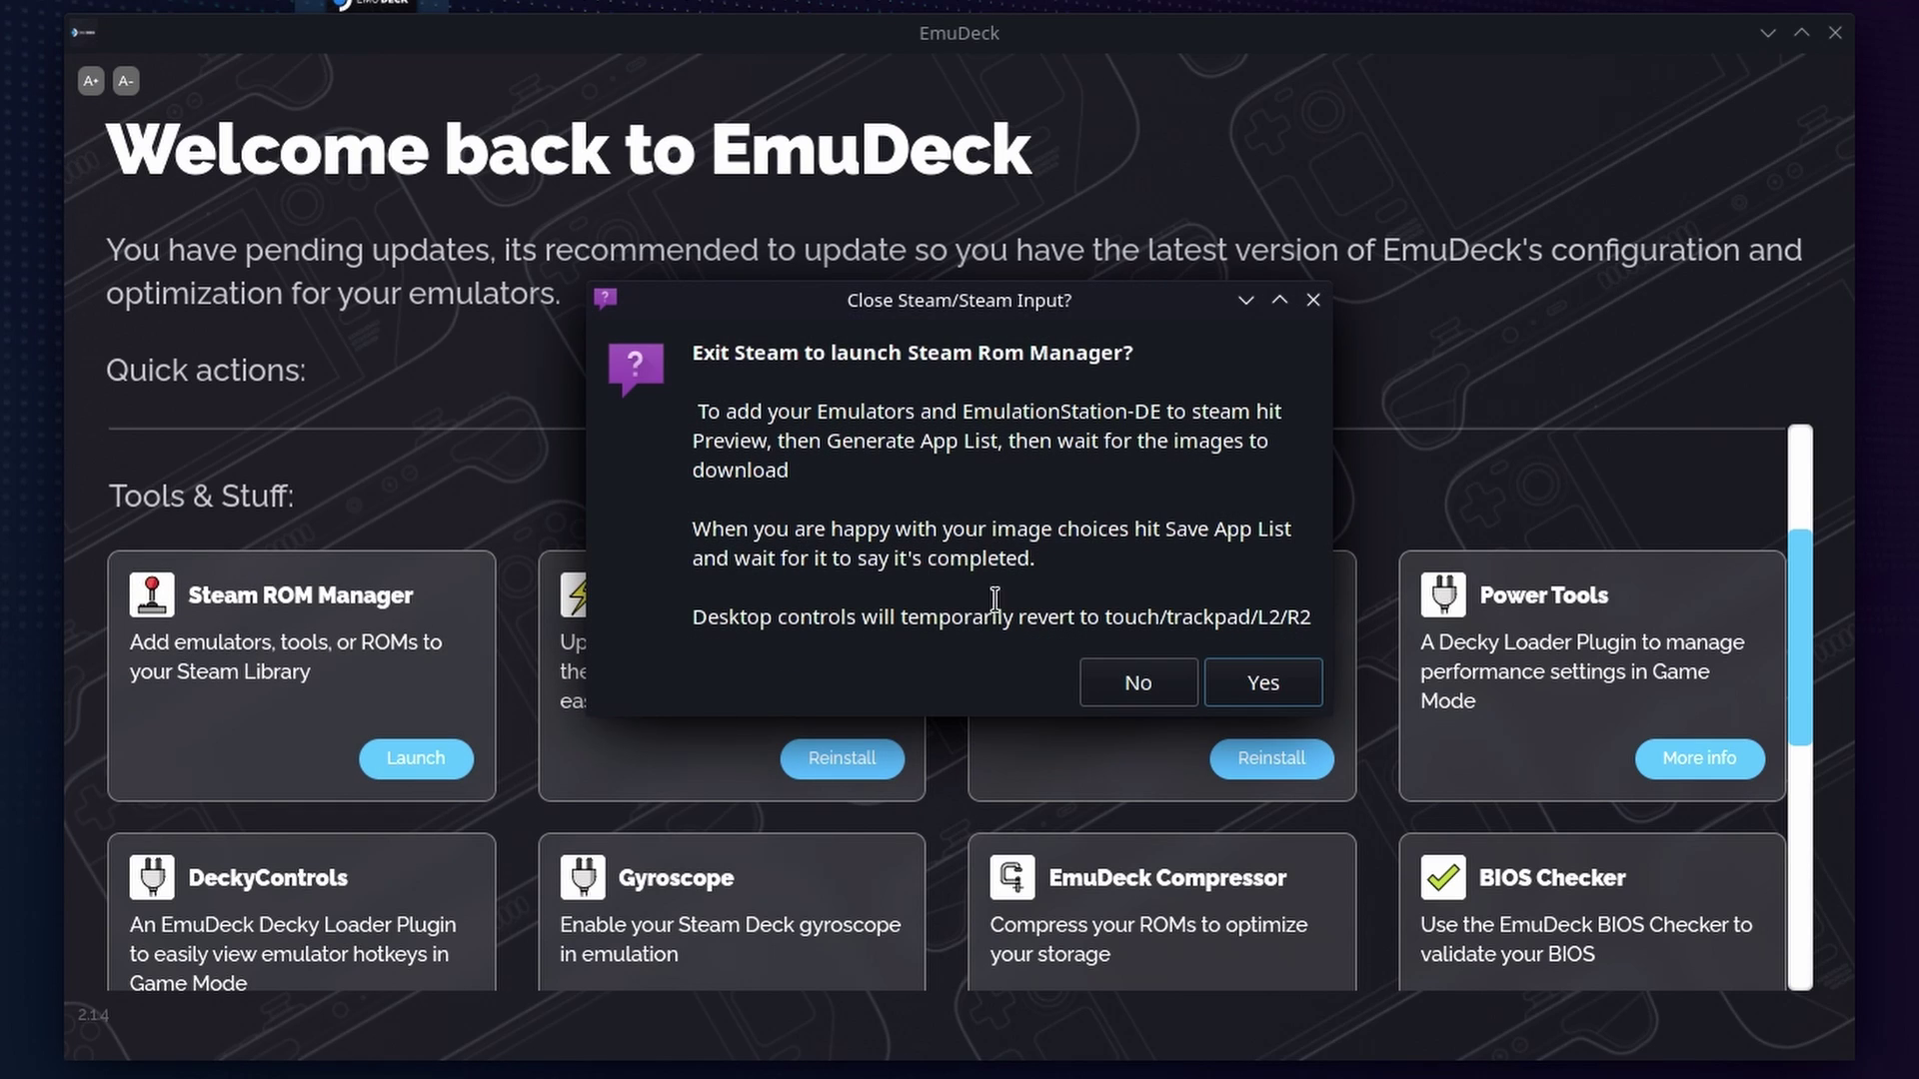
{"action": "left_click", "coordinate": [1242, 683]}
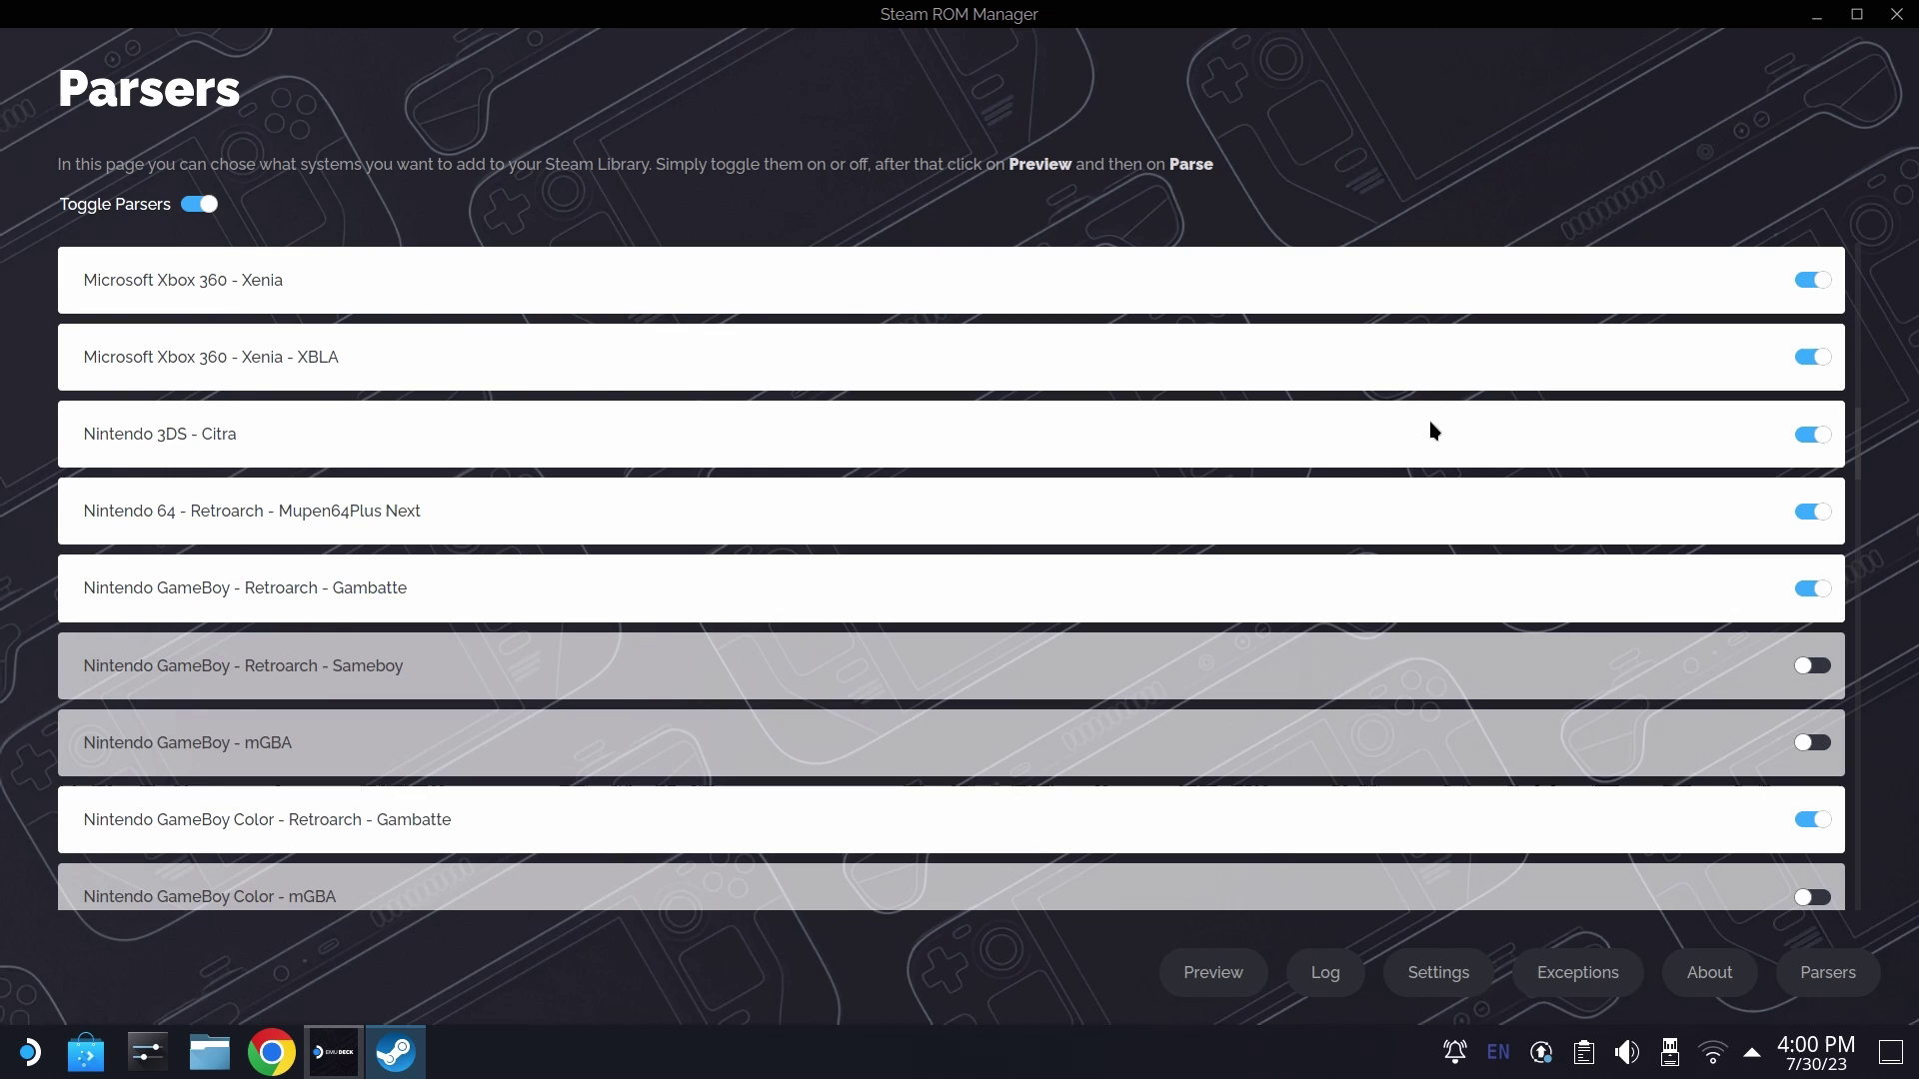
{"action": "left_click", "coordinate": [1240, 964]}
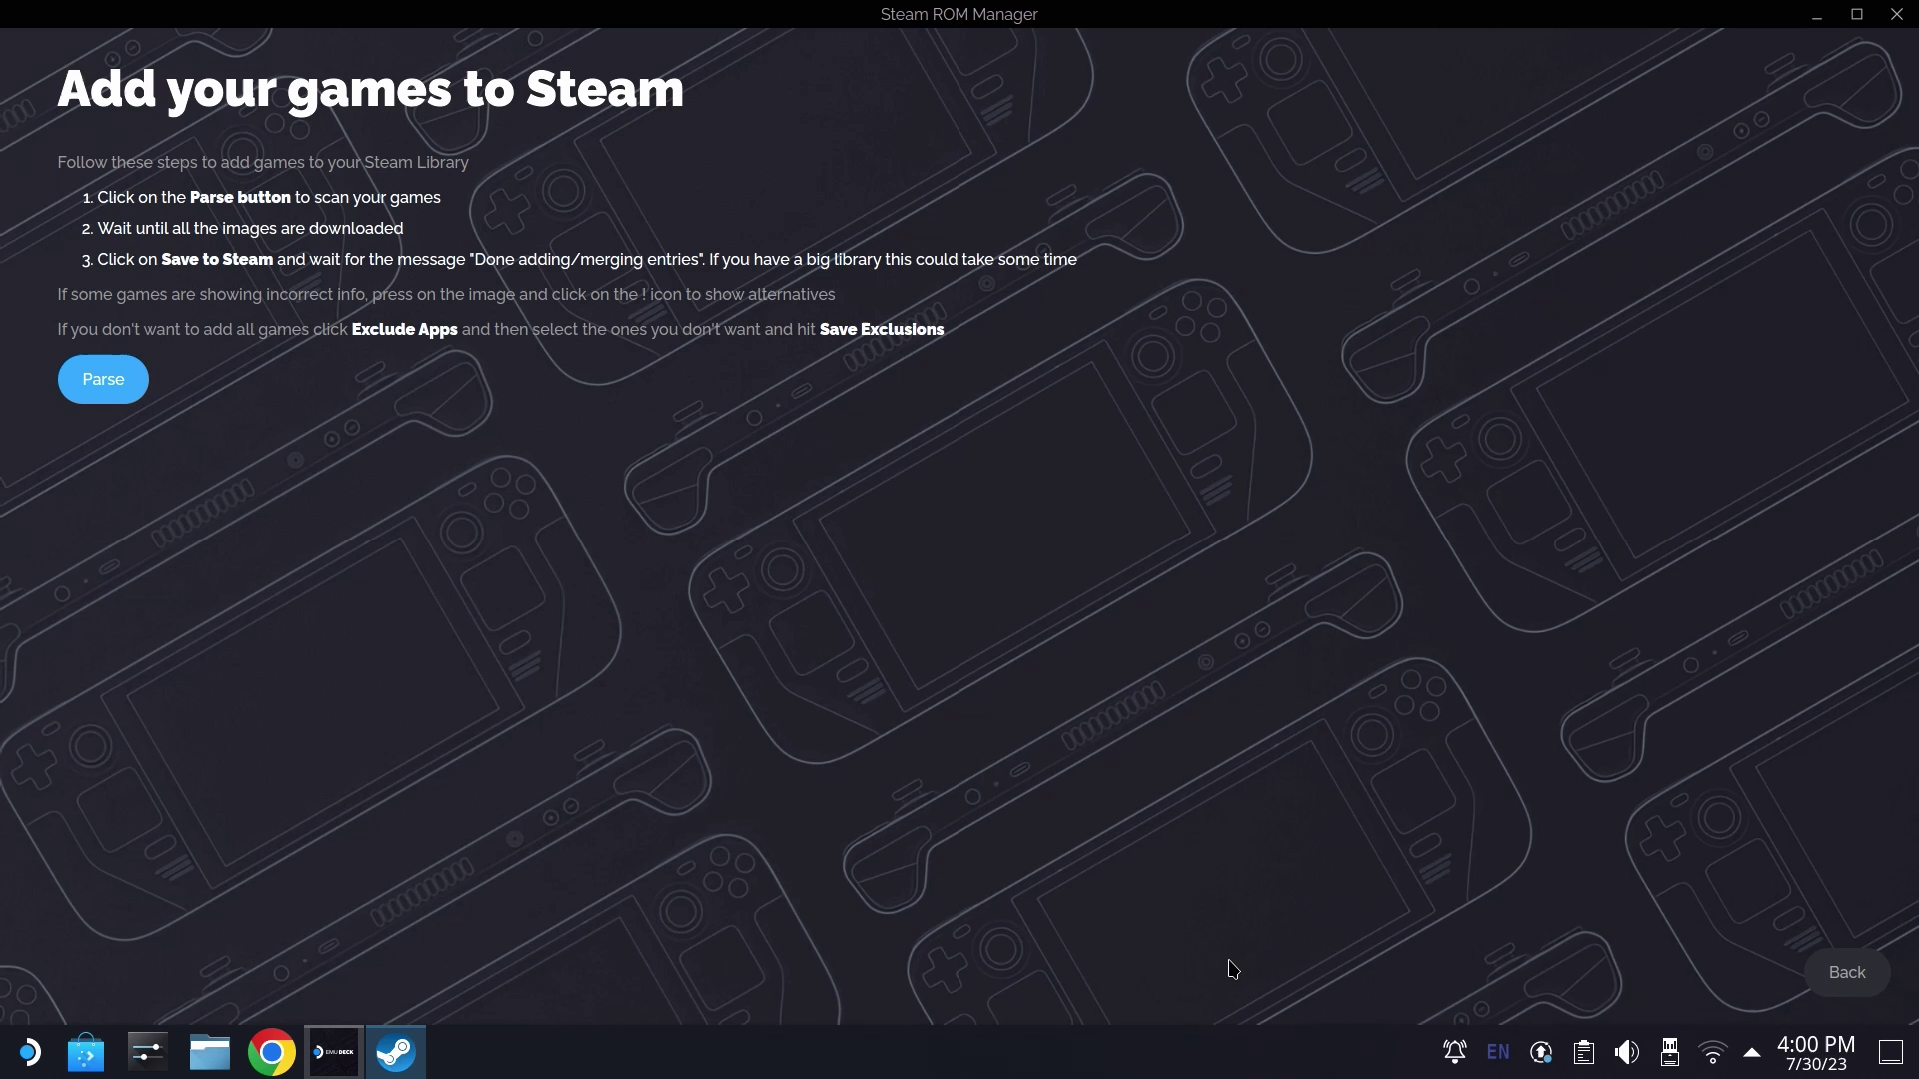
{"action": "left_click", "coordinate": [100, 380]}
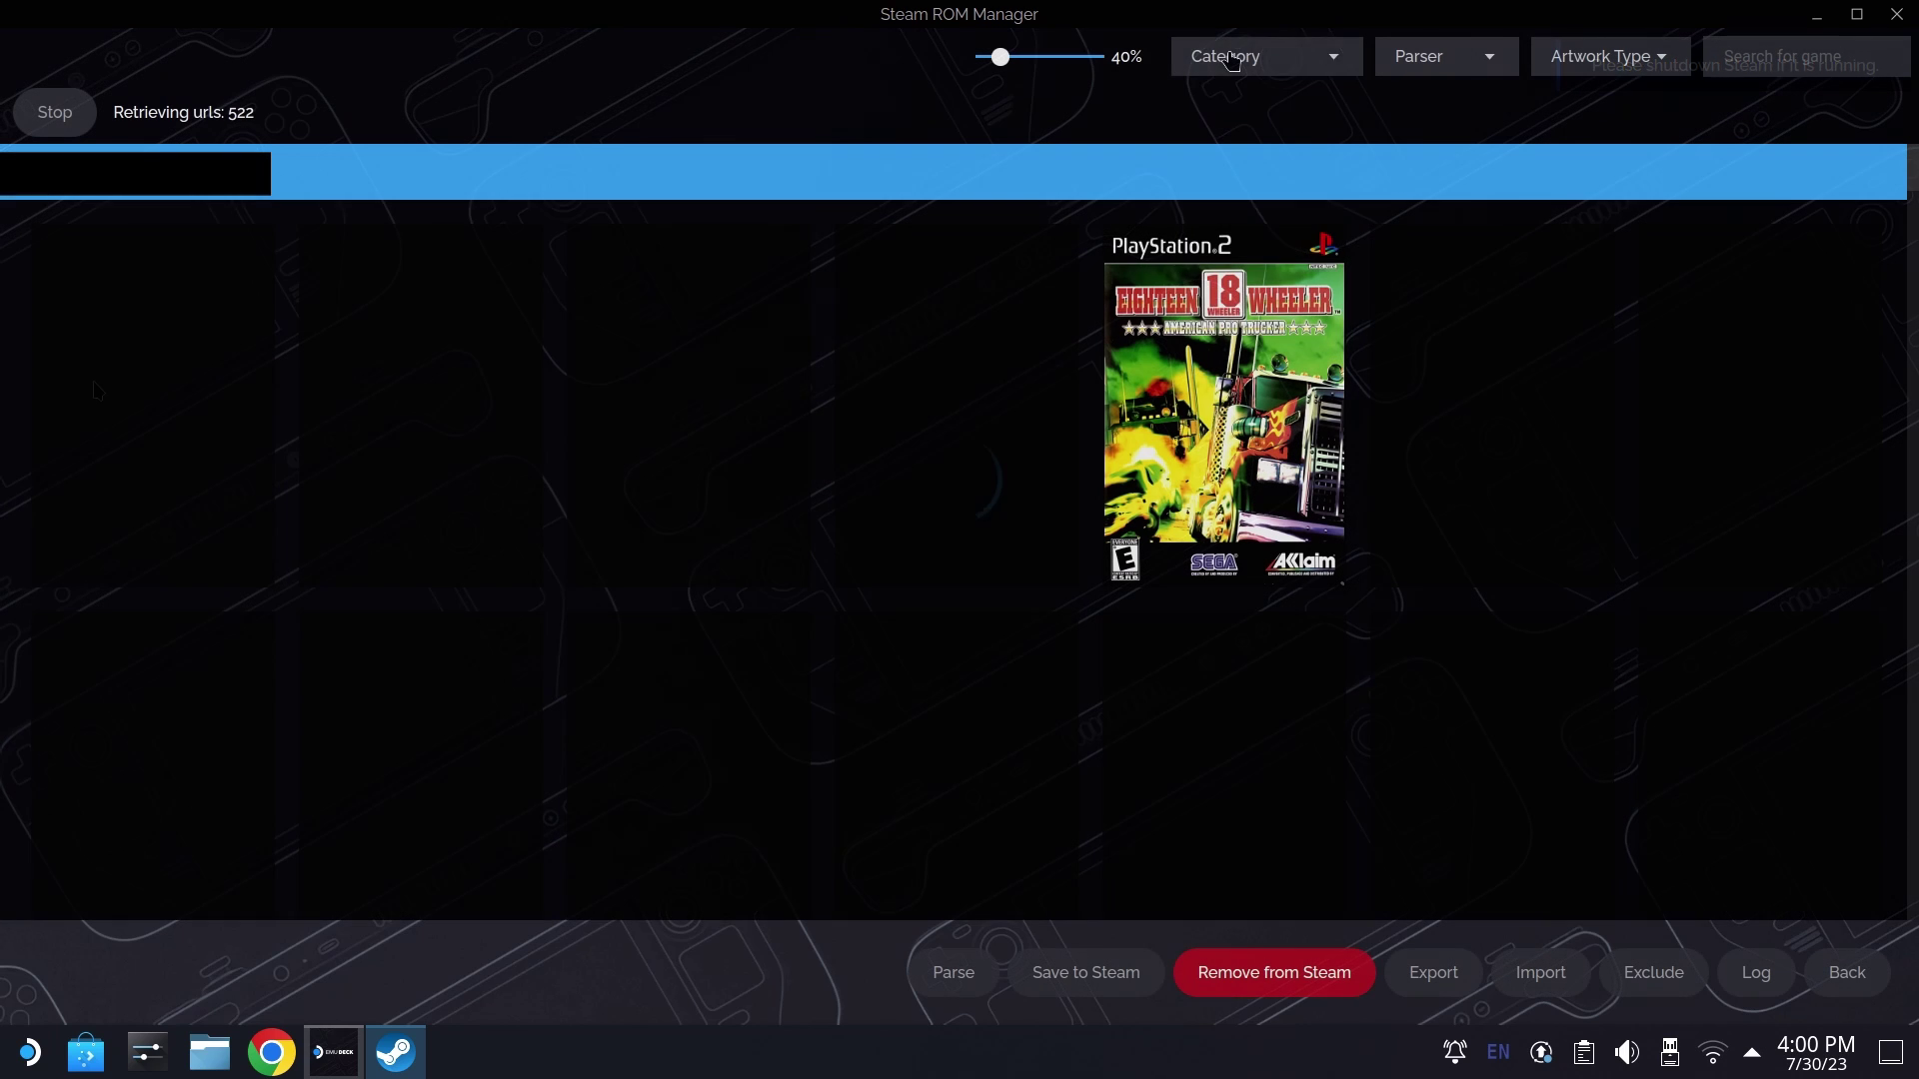
{"action": "left_click", "coordinate": [1231, 60]}
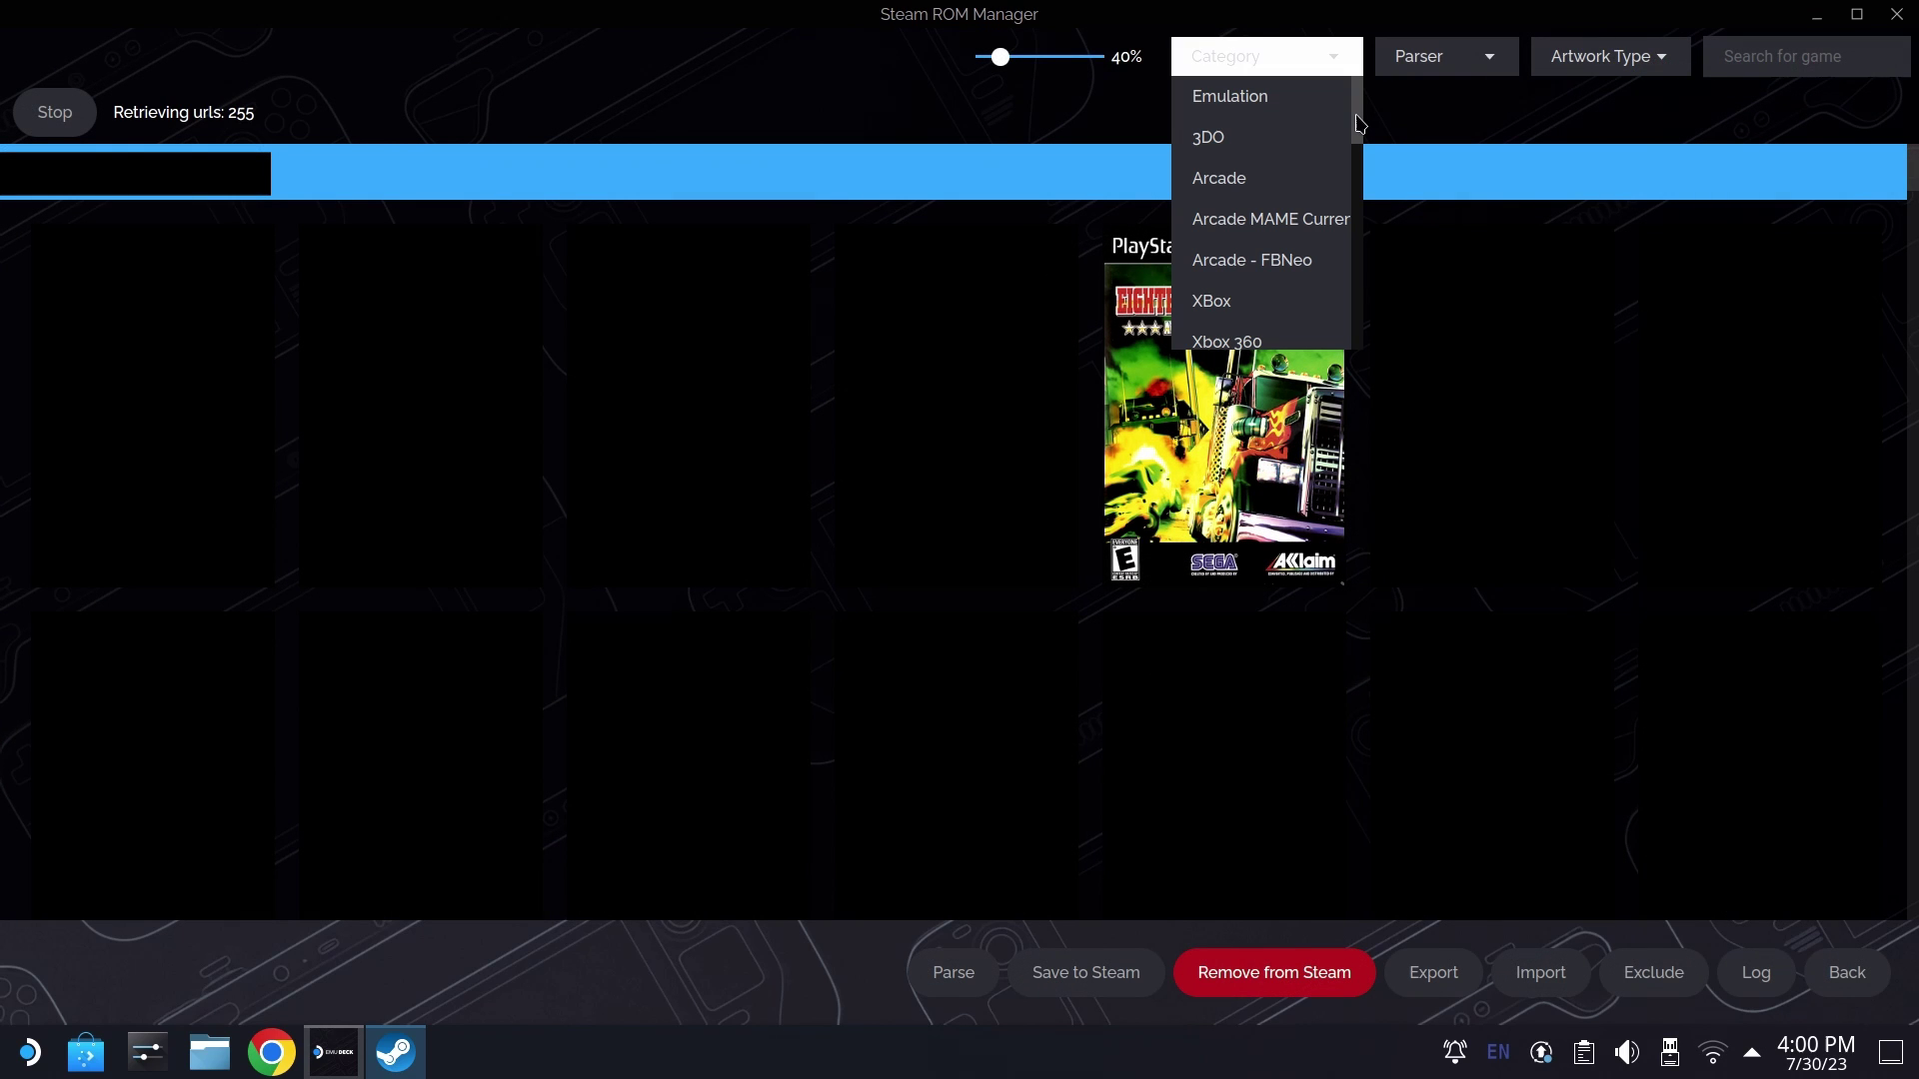
{"action": "left_click_drag", "start_coordinate": [1359, 122], "coordinate": [1362, 317]}
{"action": "left_click", "coordinate": [1361, 332]}
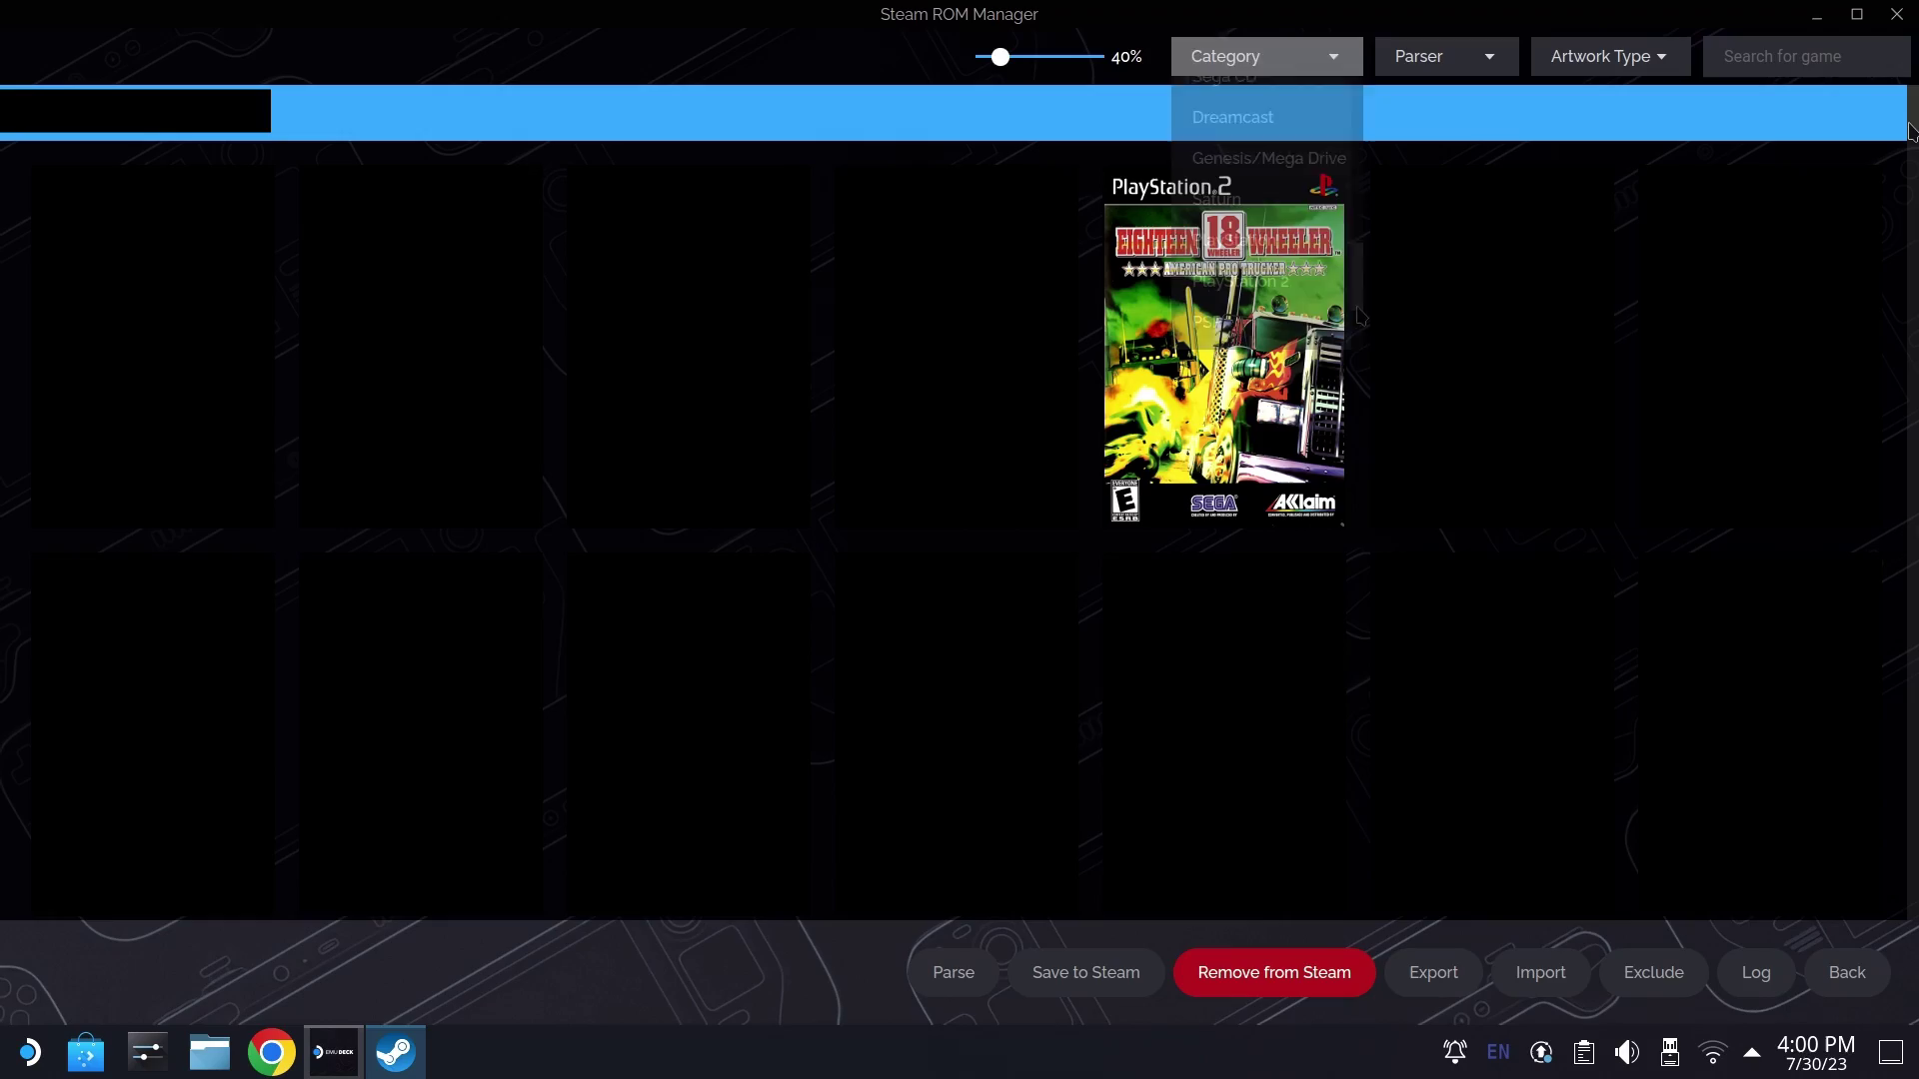
Step: Check the artwork of the parsed 3DS games such as Resident Evil Revelations and Ridge Racer 3D, and save the parsed games to Steam
{"action": "scroll", "coordinate": [1362, 332], "scroll_direction": "down", "scroll_amount": 5}
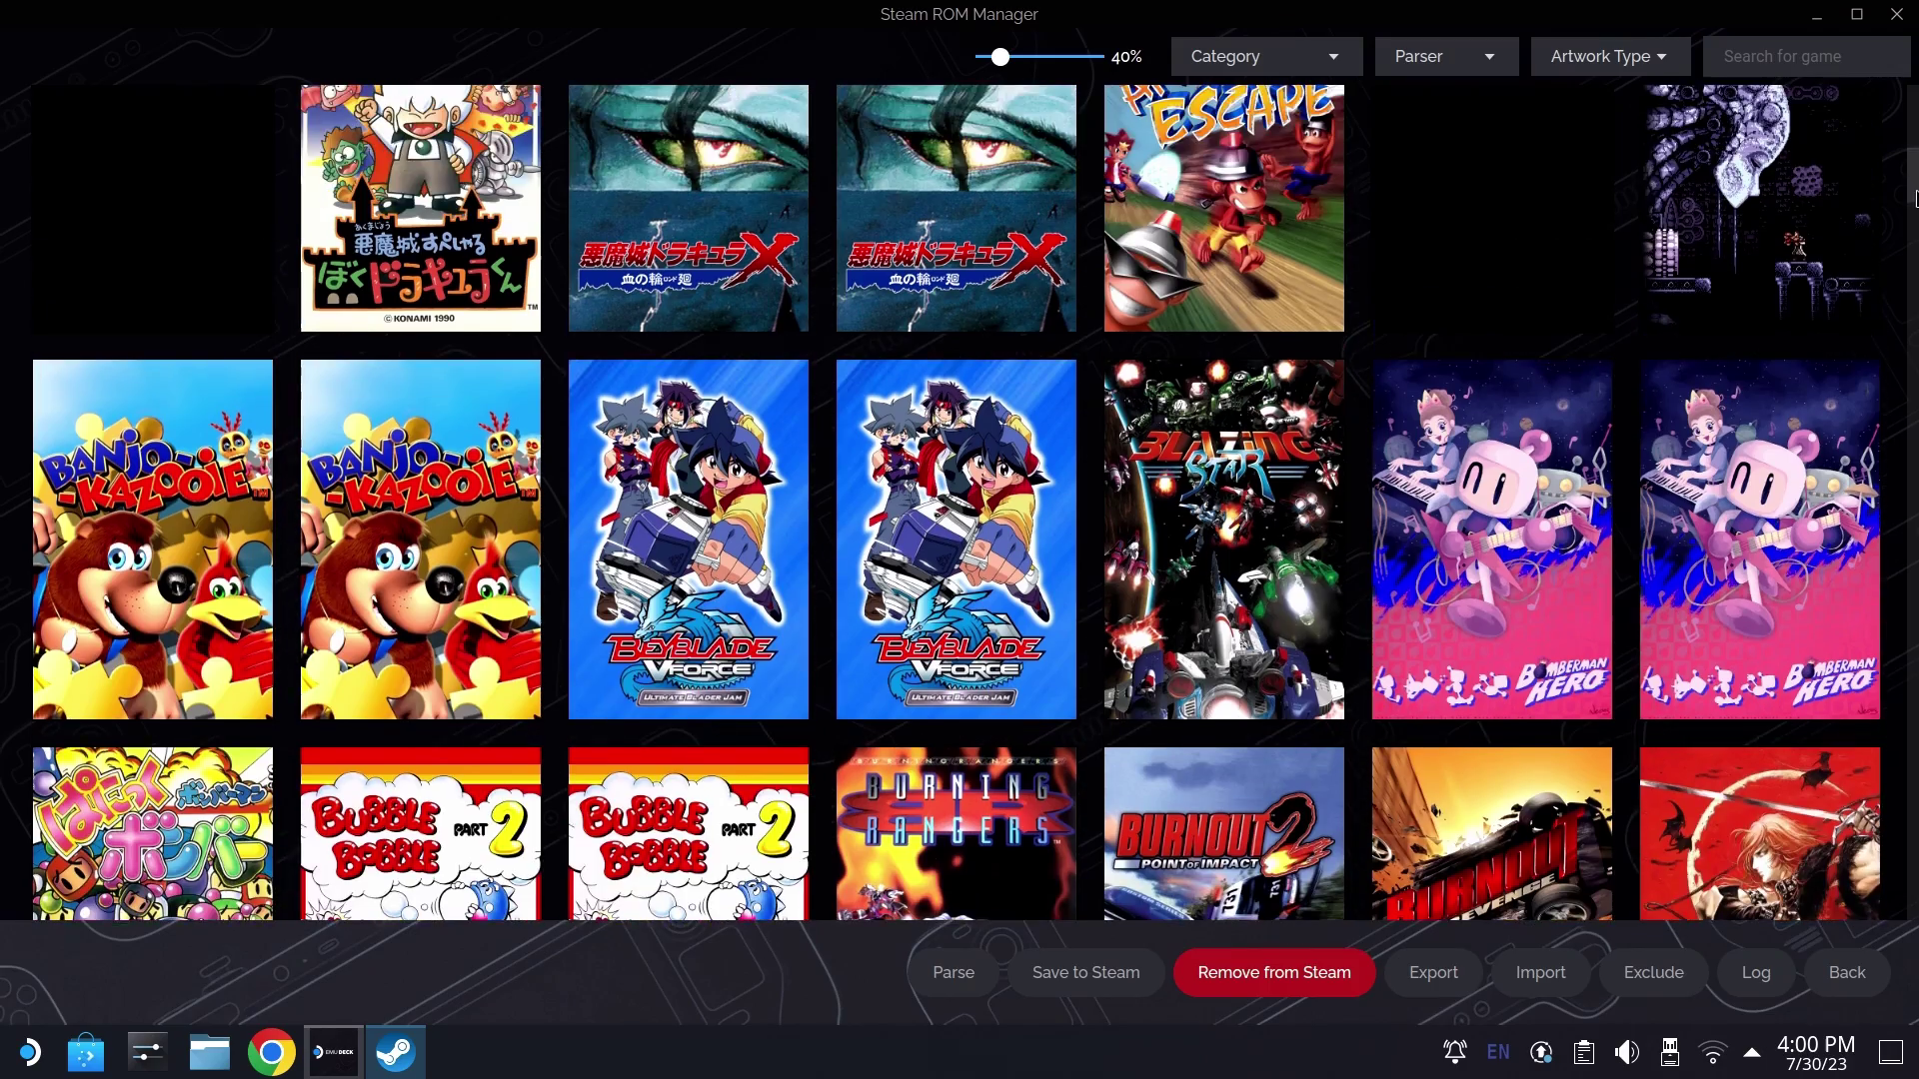
{"action": "scroll", "coordinate": [975, 504], "scroll_direction": "down", "scroll_amount": 15}
{"action": "scroll", "coordinate": [976, 504], "scroll_direction": "down", "scroll_amount": 15}
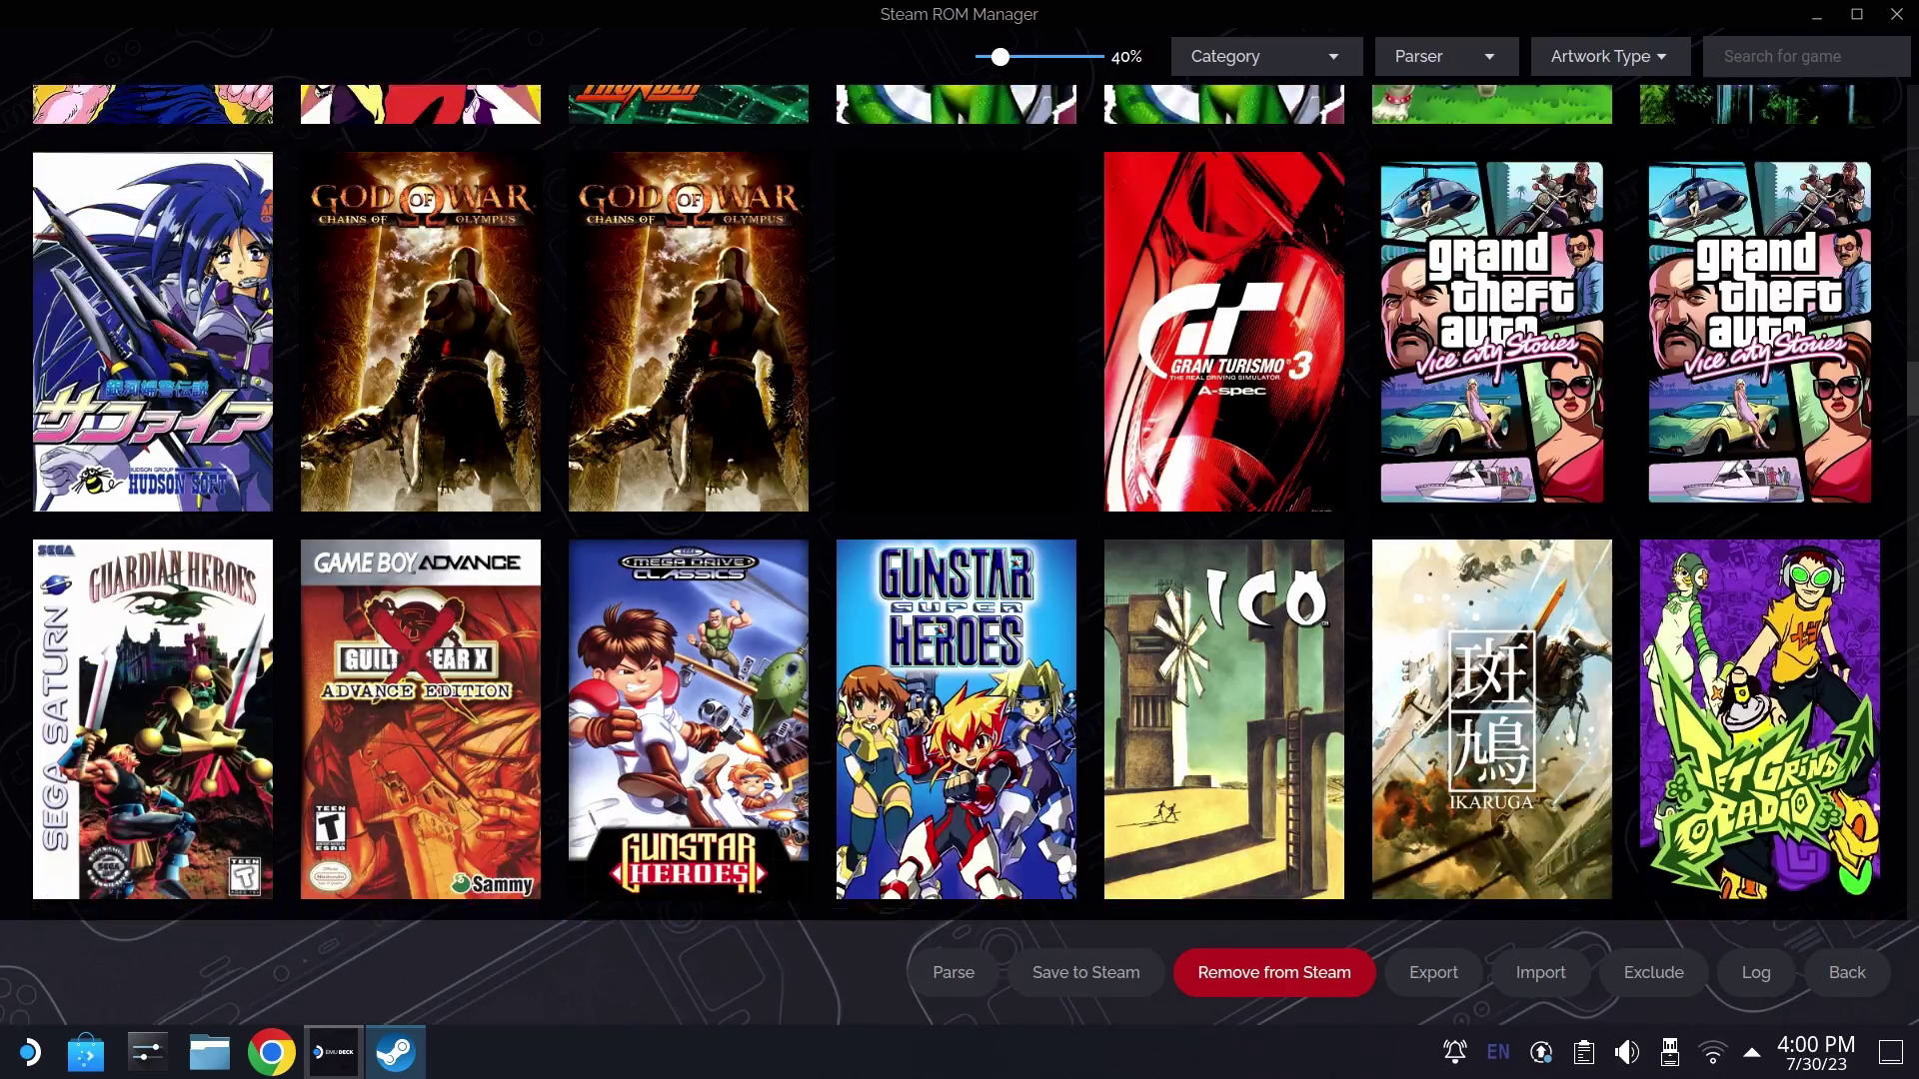
{"action": "scroll", "coordinate": [1914, 585], "scroll_direction": "down", "scroll_amount": 15}
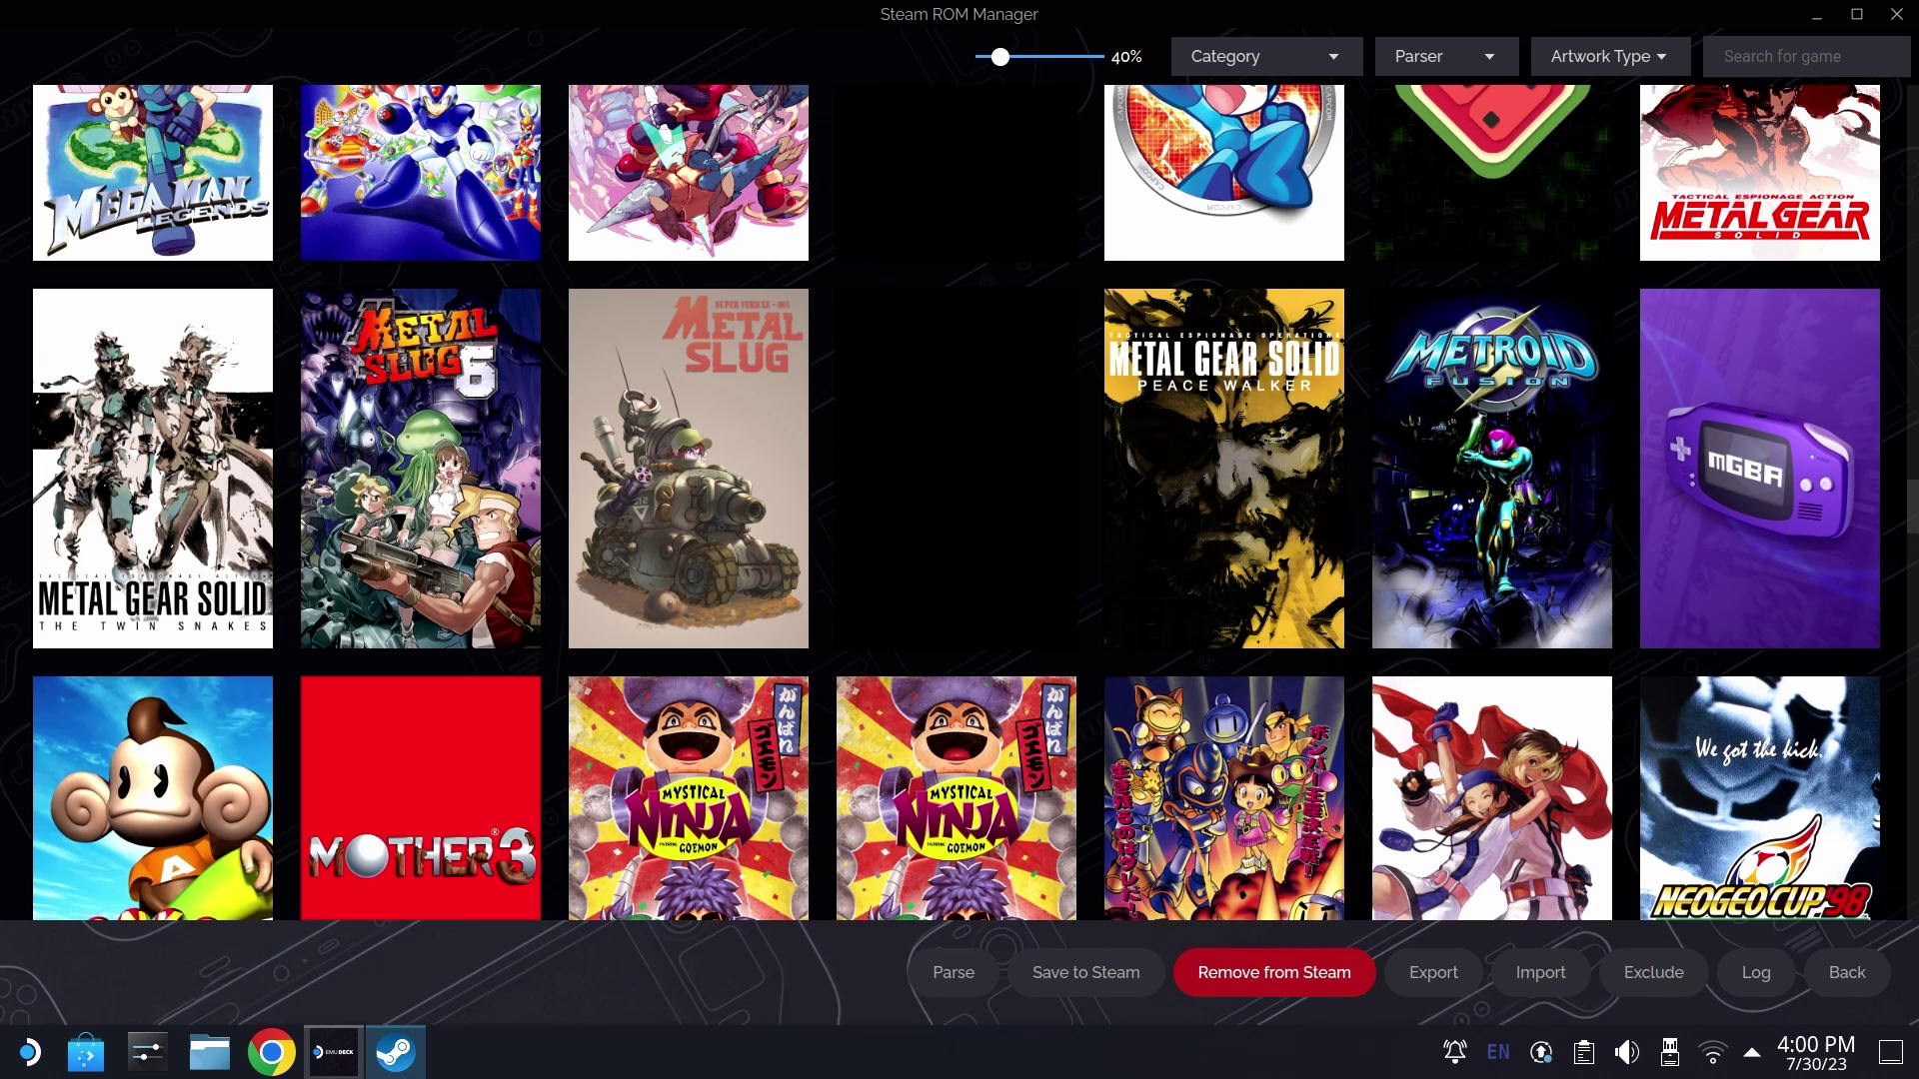
{"action": "scroll", "coordinate": [1914, 585], "scroll_direction": "down", "scroll_amount": 10}
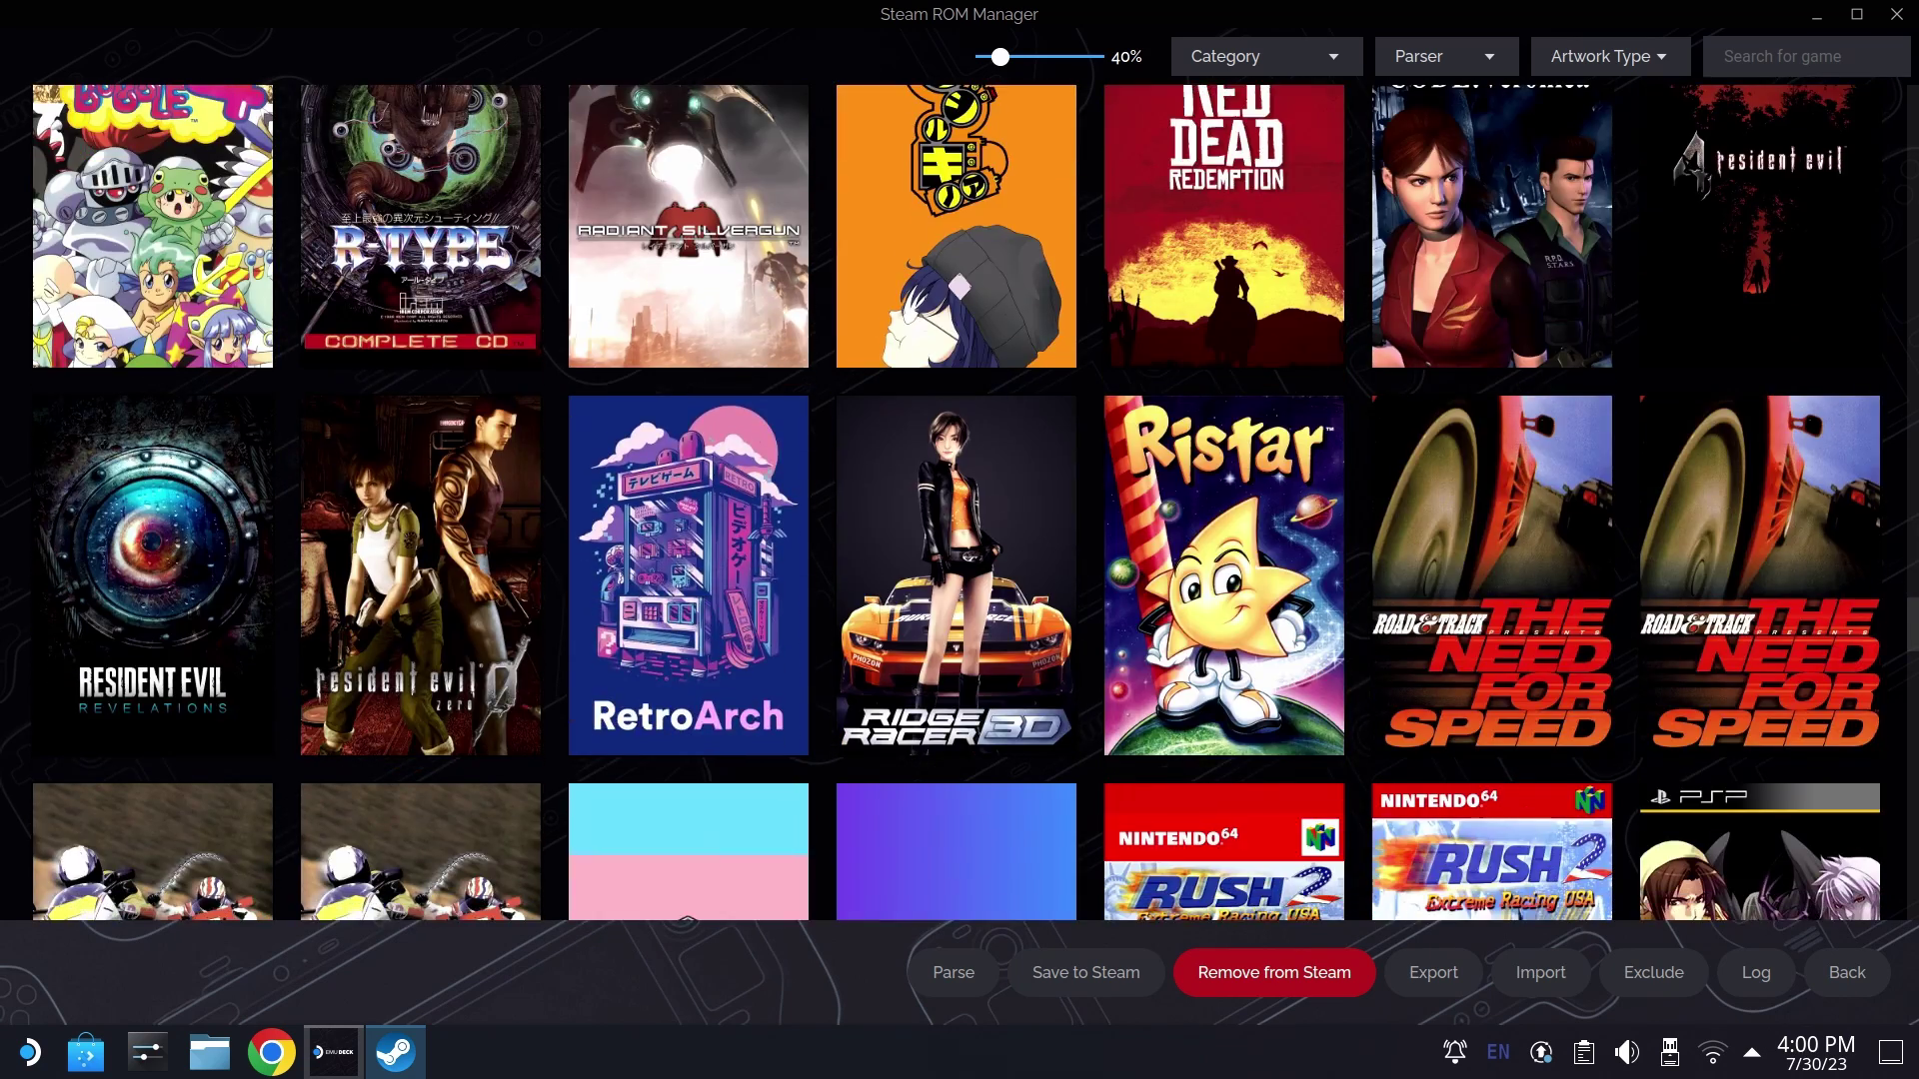
{"action": "mouse_move", "coordinate": [320, 580]}
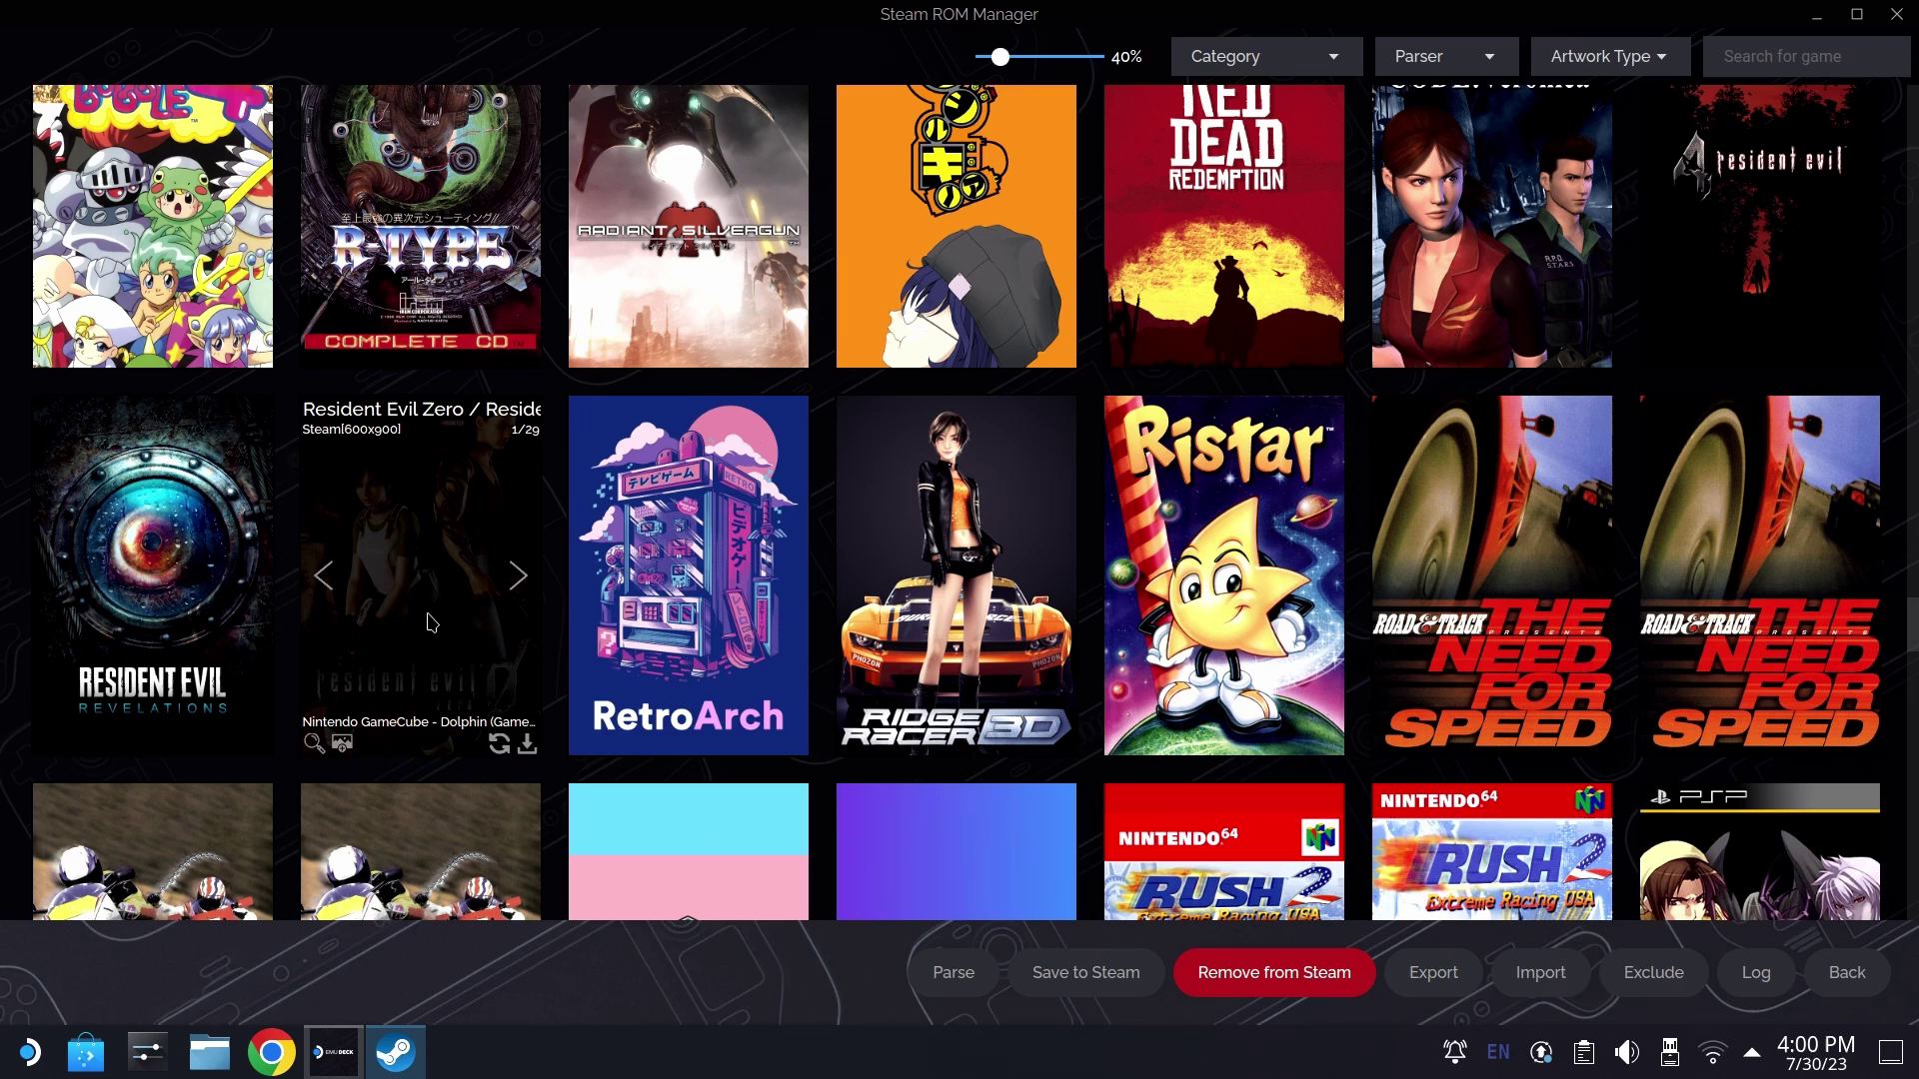
{"action": "mouse_move", "coordinate": [250, 572]}
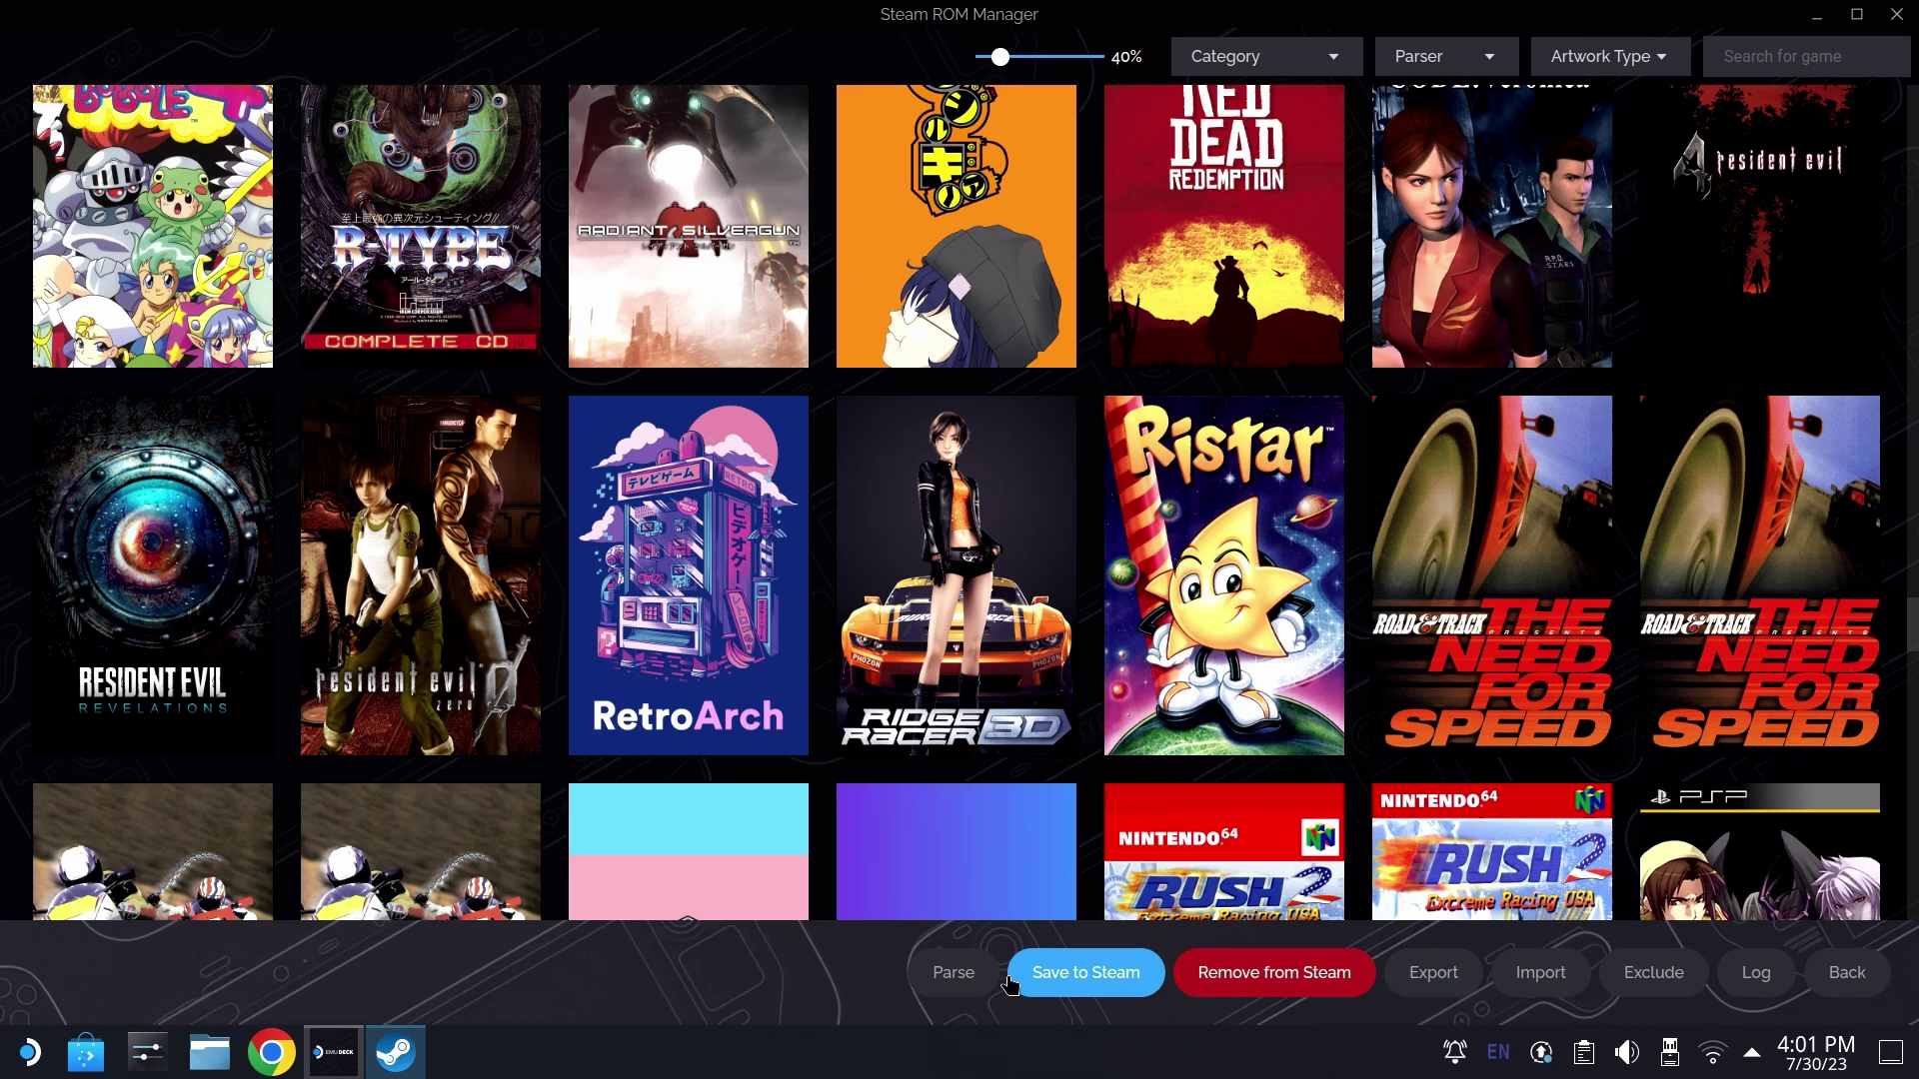
{"action": "left_click", "coordinate": [1011, 985]}
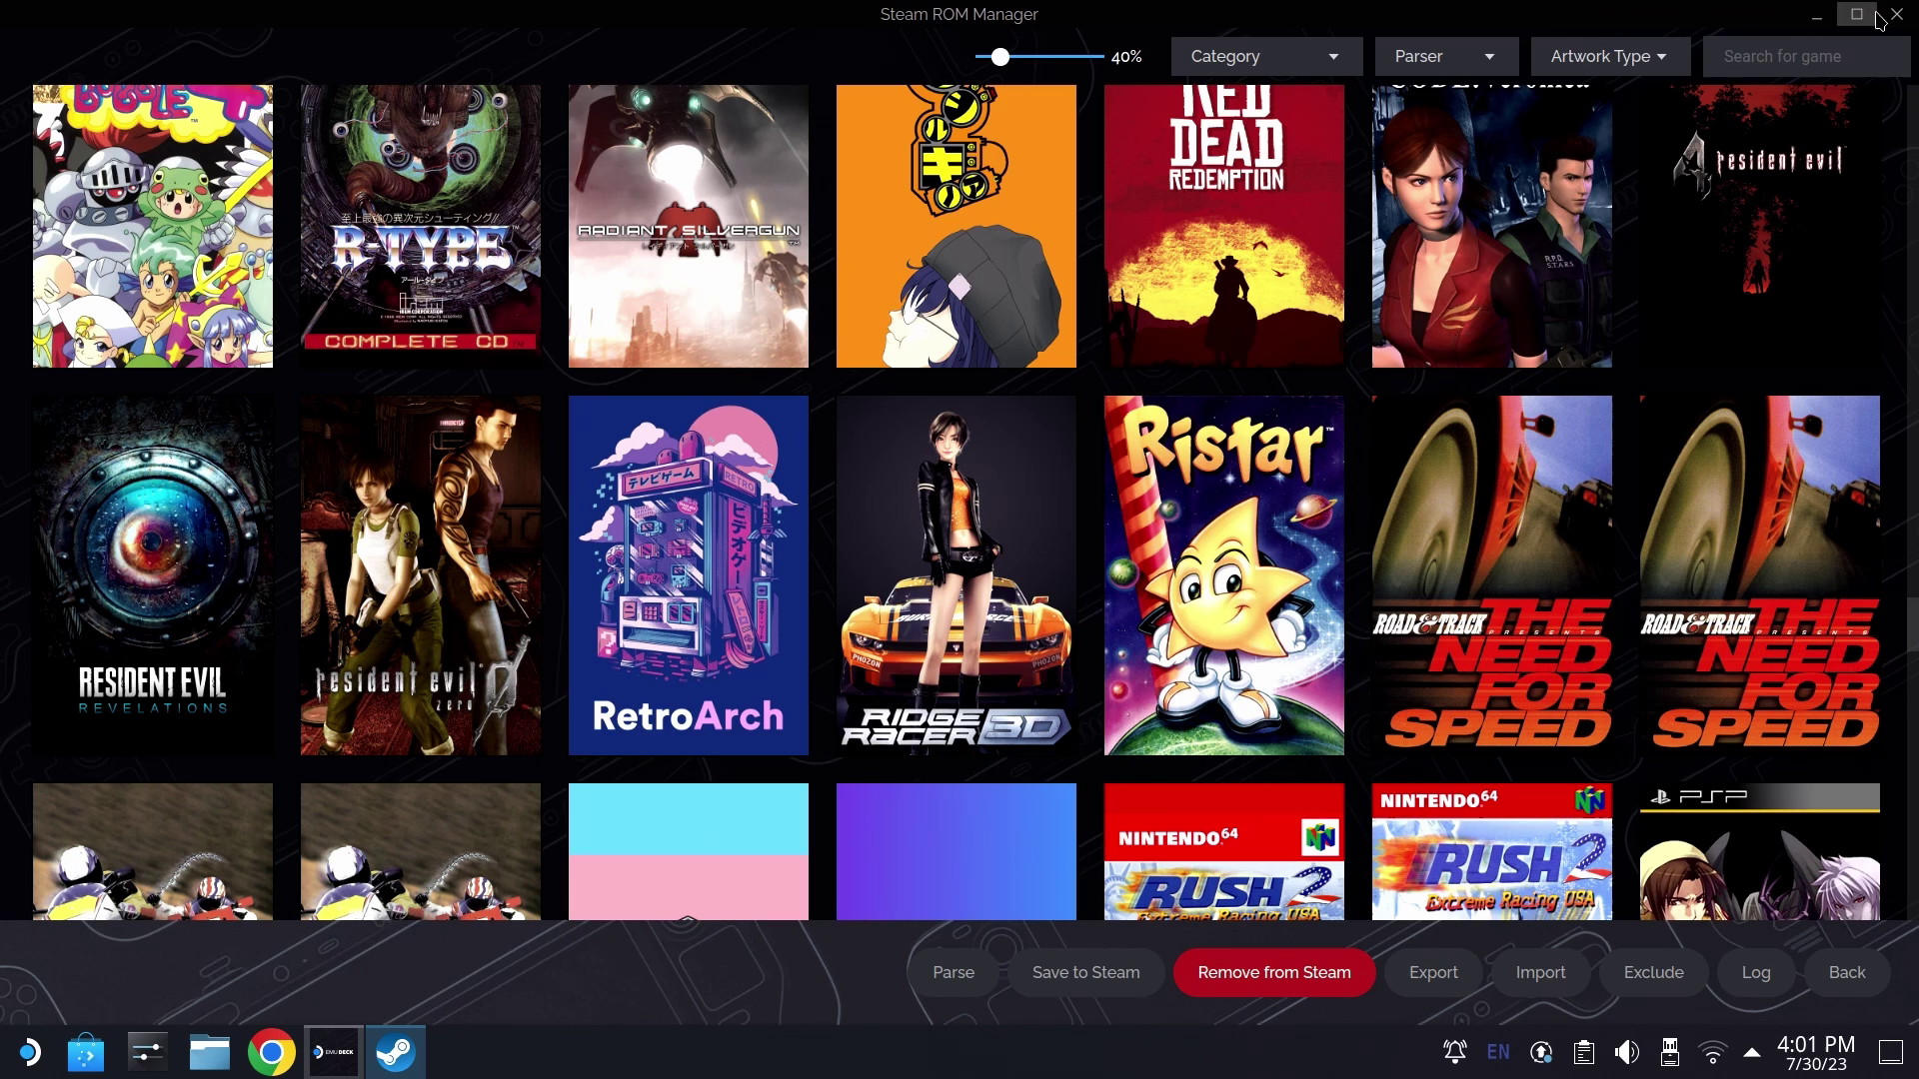
Step: Launch Citra from the desktop and make its window taller to fit the whole 3DS game list
{"action": "key", "text": "super"}
{"action": "mouse_move", "coordinate": [187, 580]}
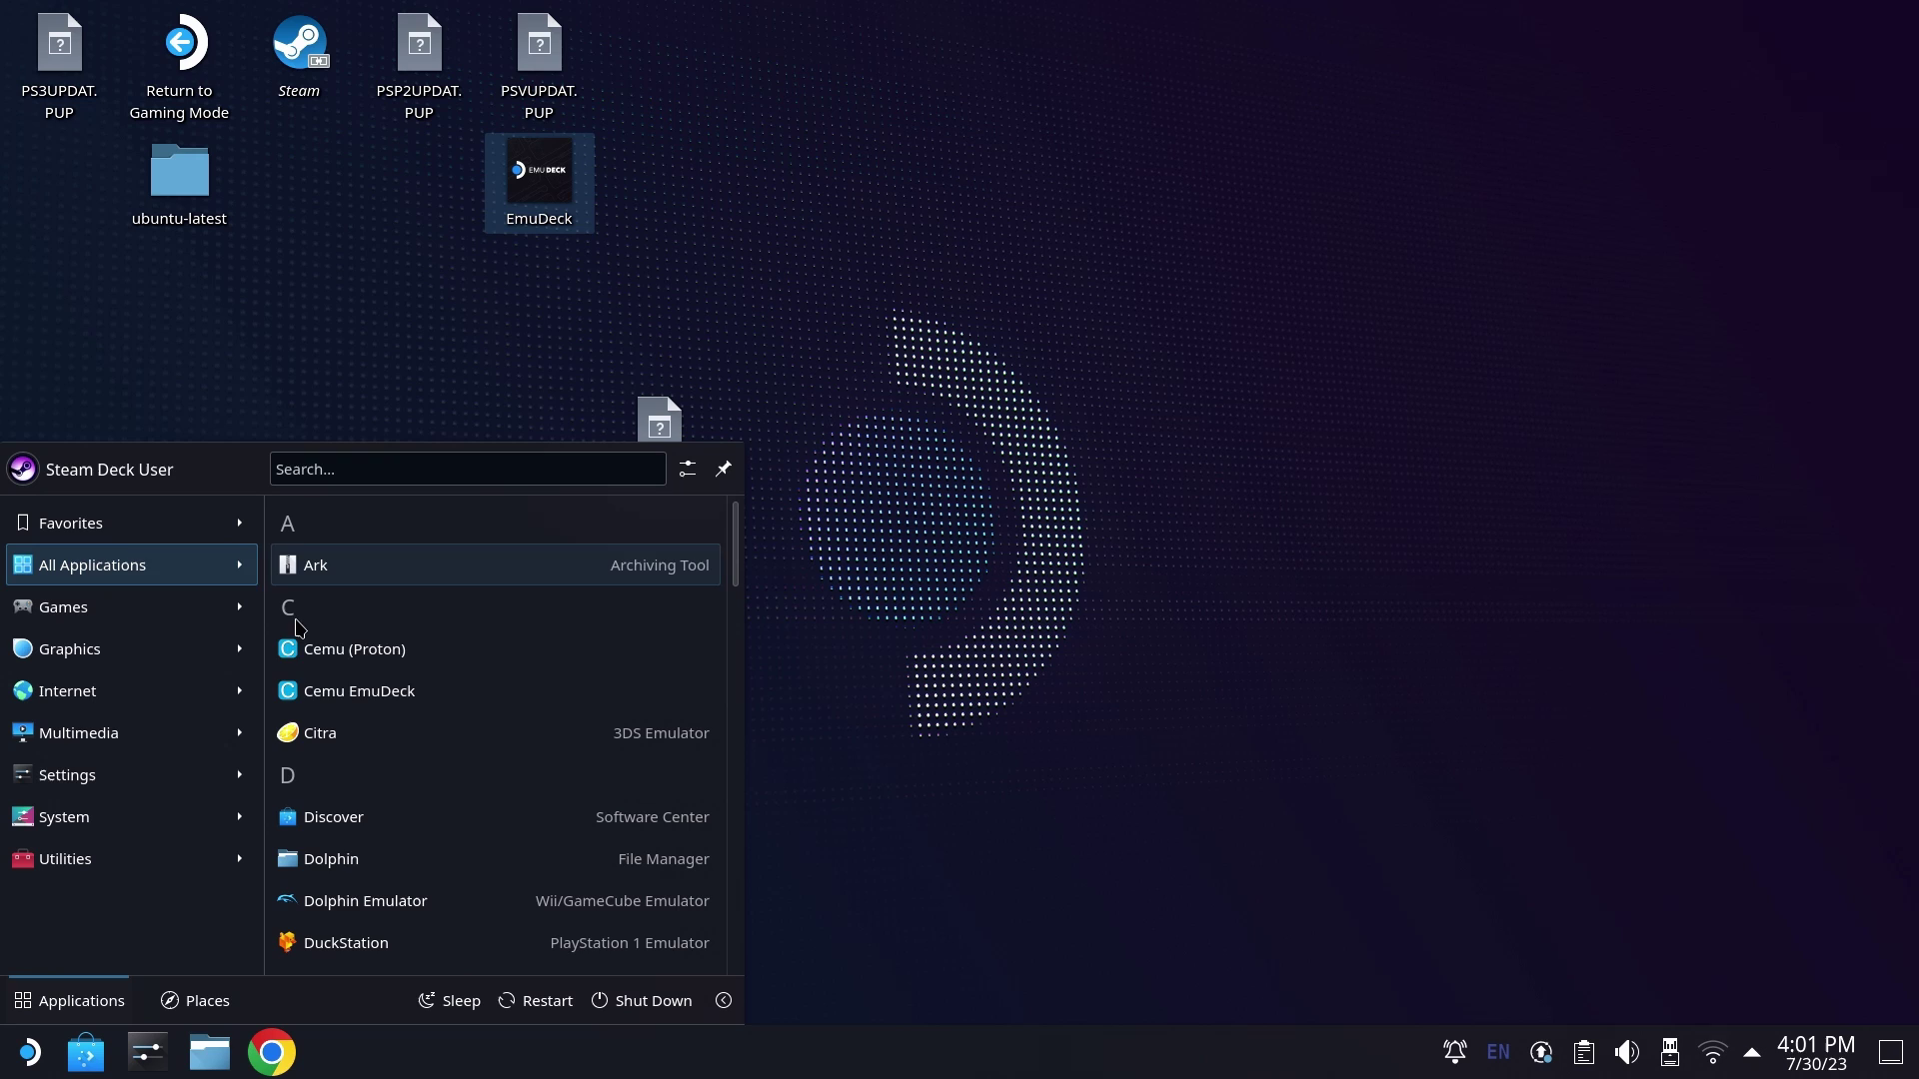
{"action": "left_click", "coordinate": [326, 730]}
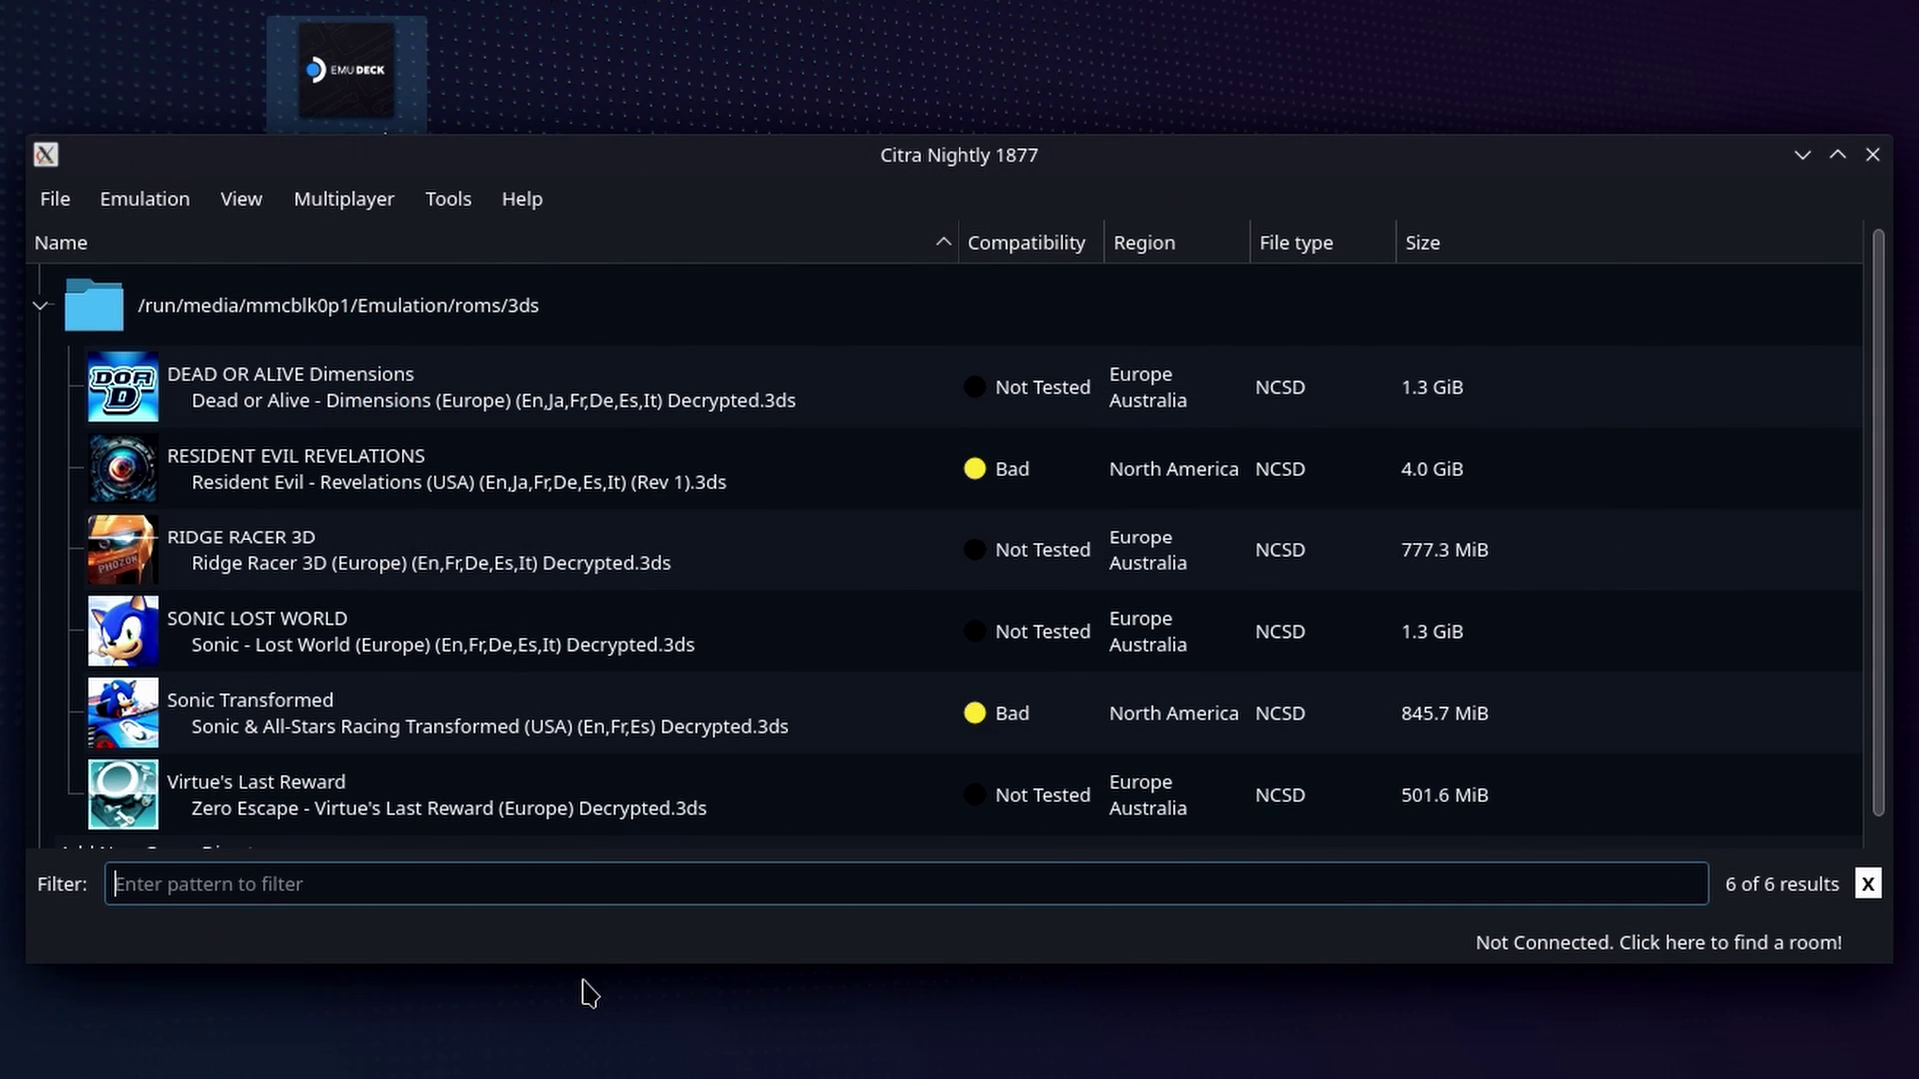
{"action": "left_click_drag", "start_coordinate": [594, 974], "coordinate": [603, 1031]}
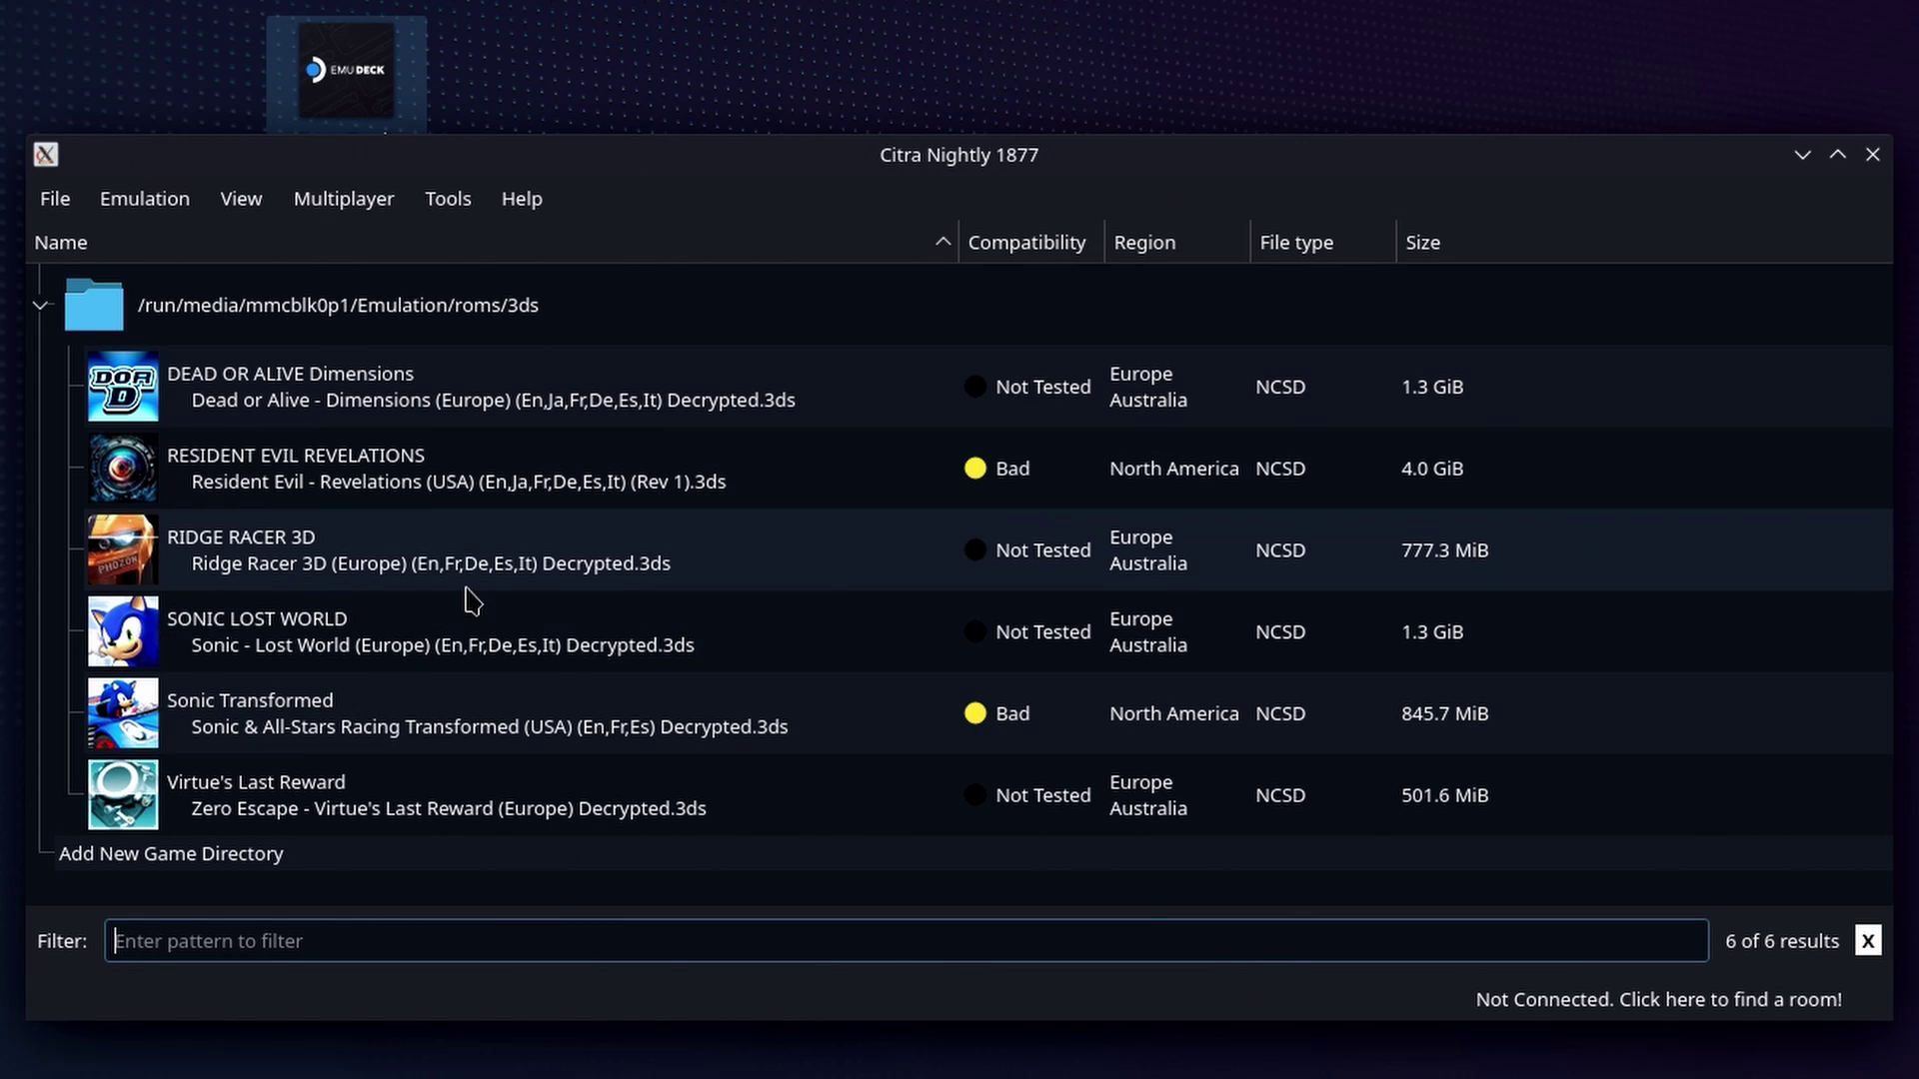
Step: Open Citra's configuration and review its System settings, including Enable New 3DS mode
{"action": "left_click", "coordinate": [185, 205]}
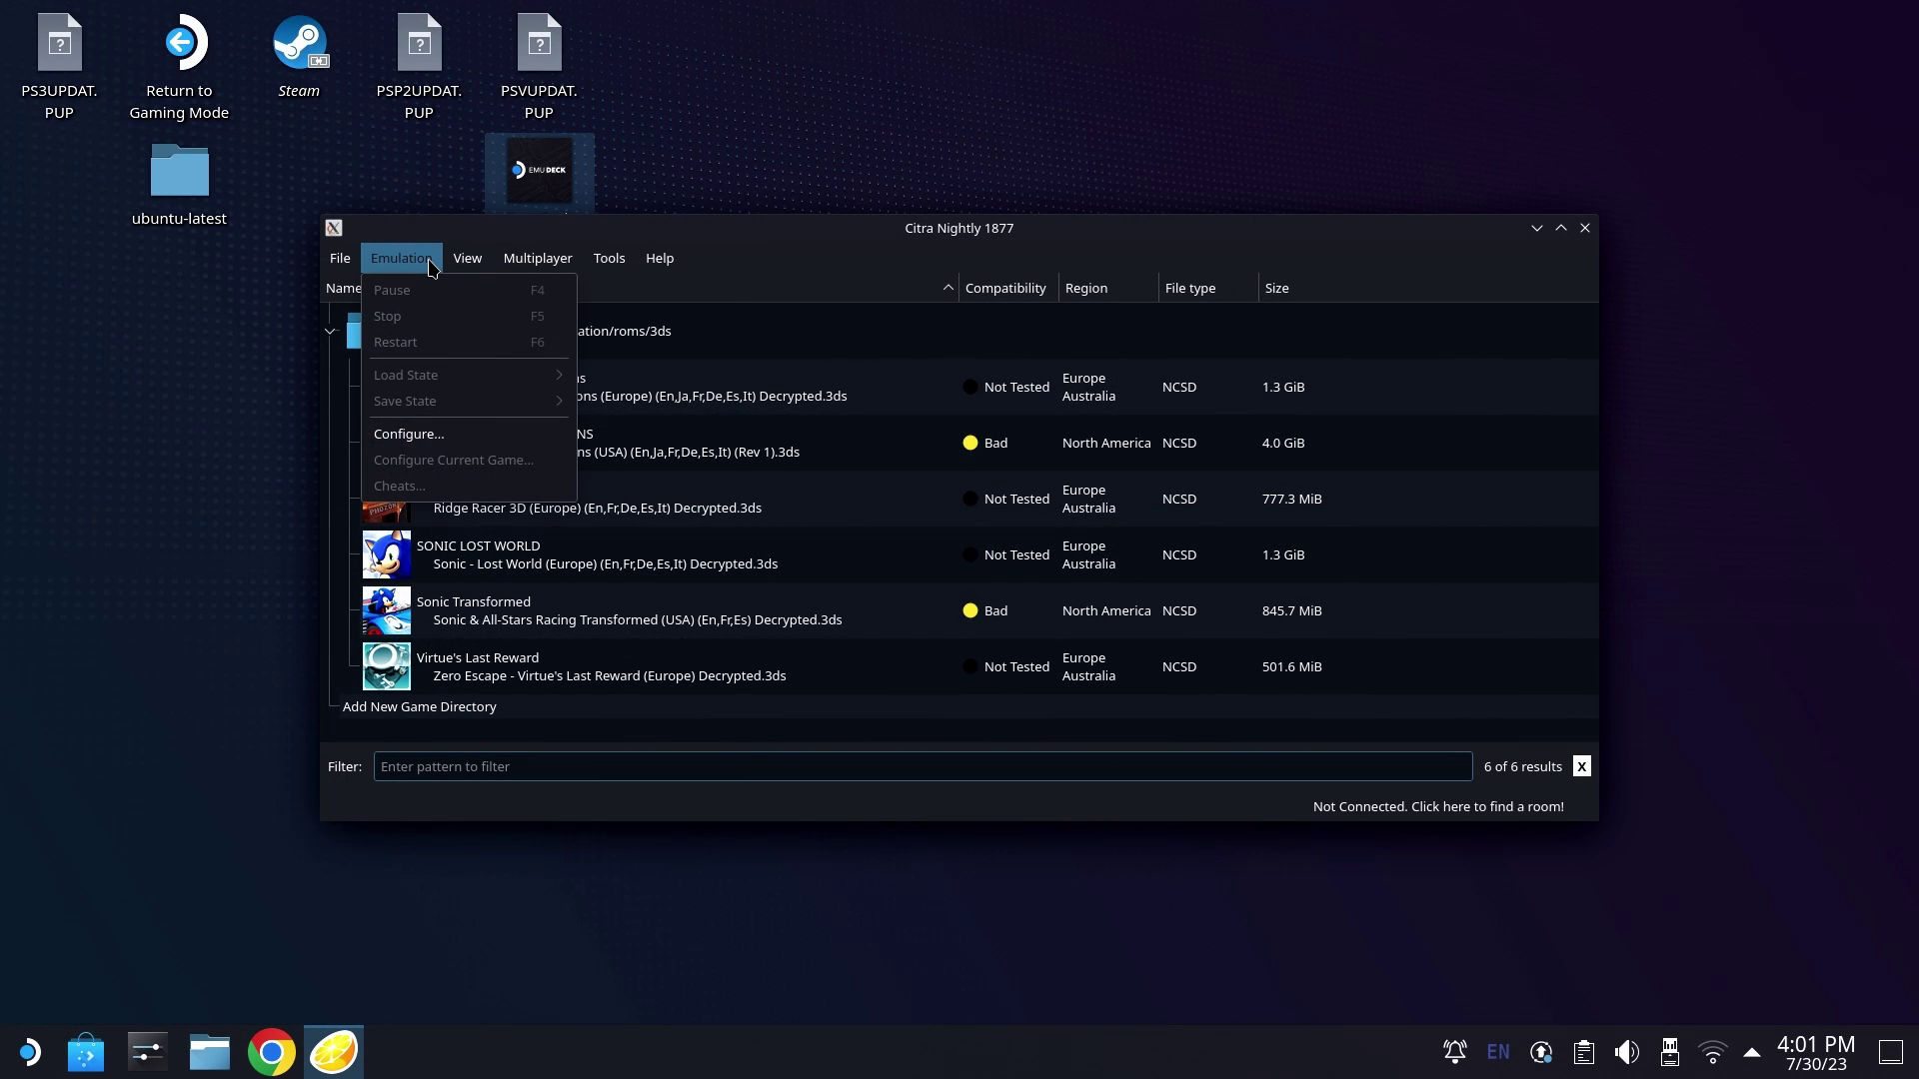
{"action": "left_click", "coordinate": [455, 433]}
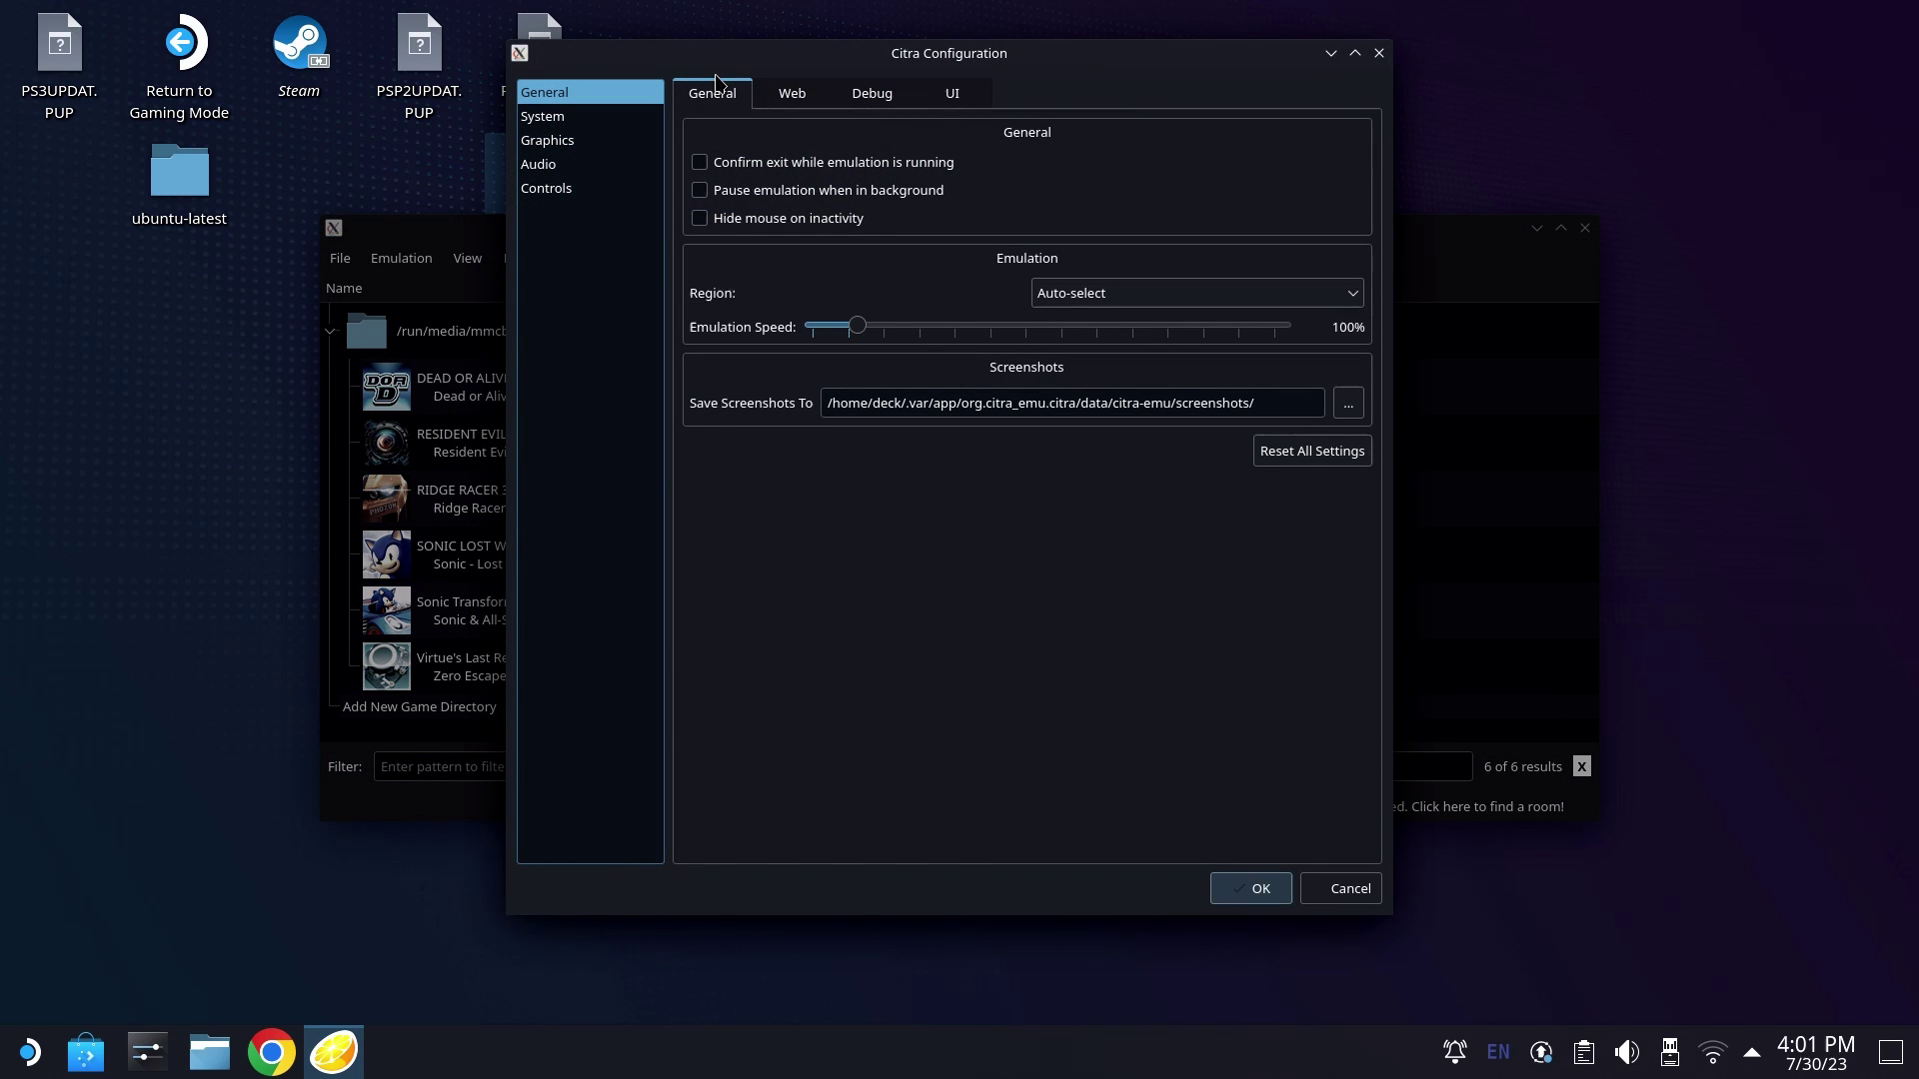
{"action": "left_click", "coordinate": [600, 119]}
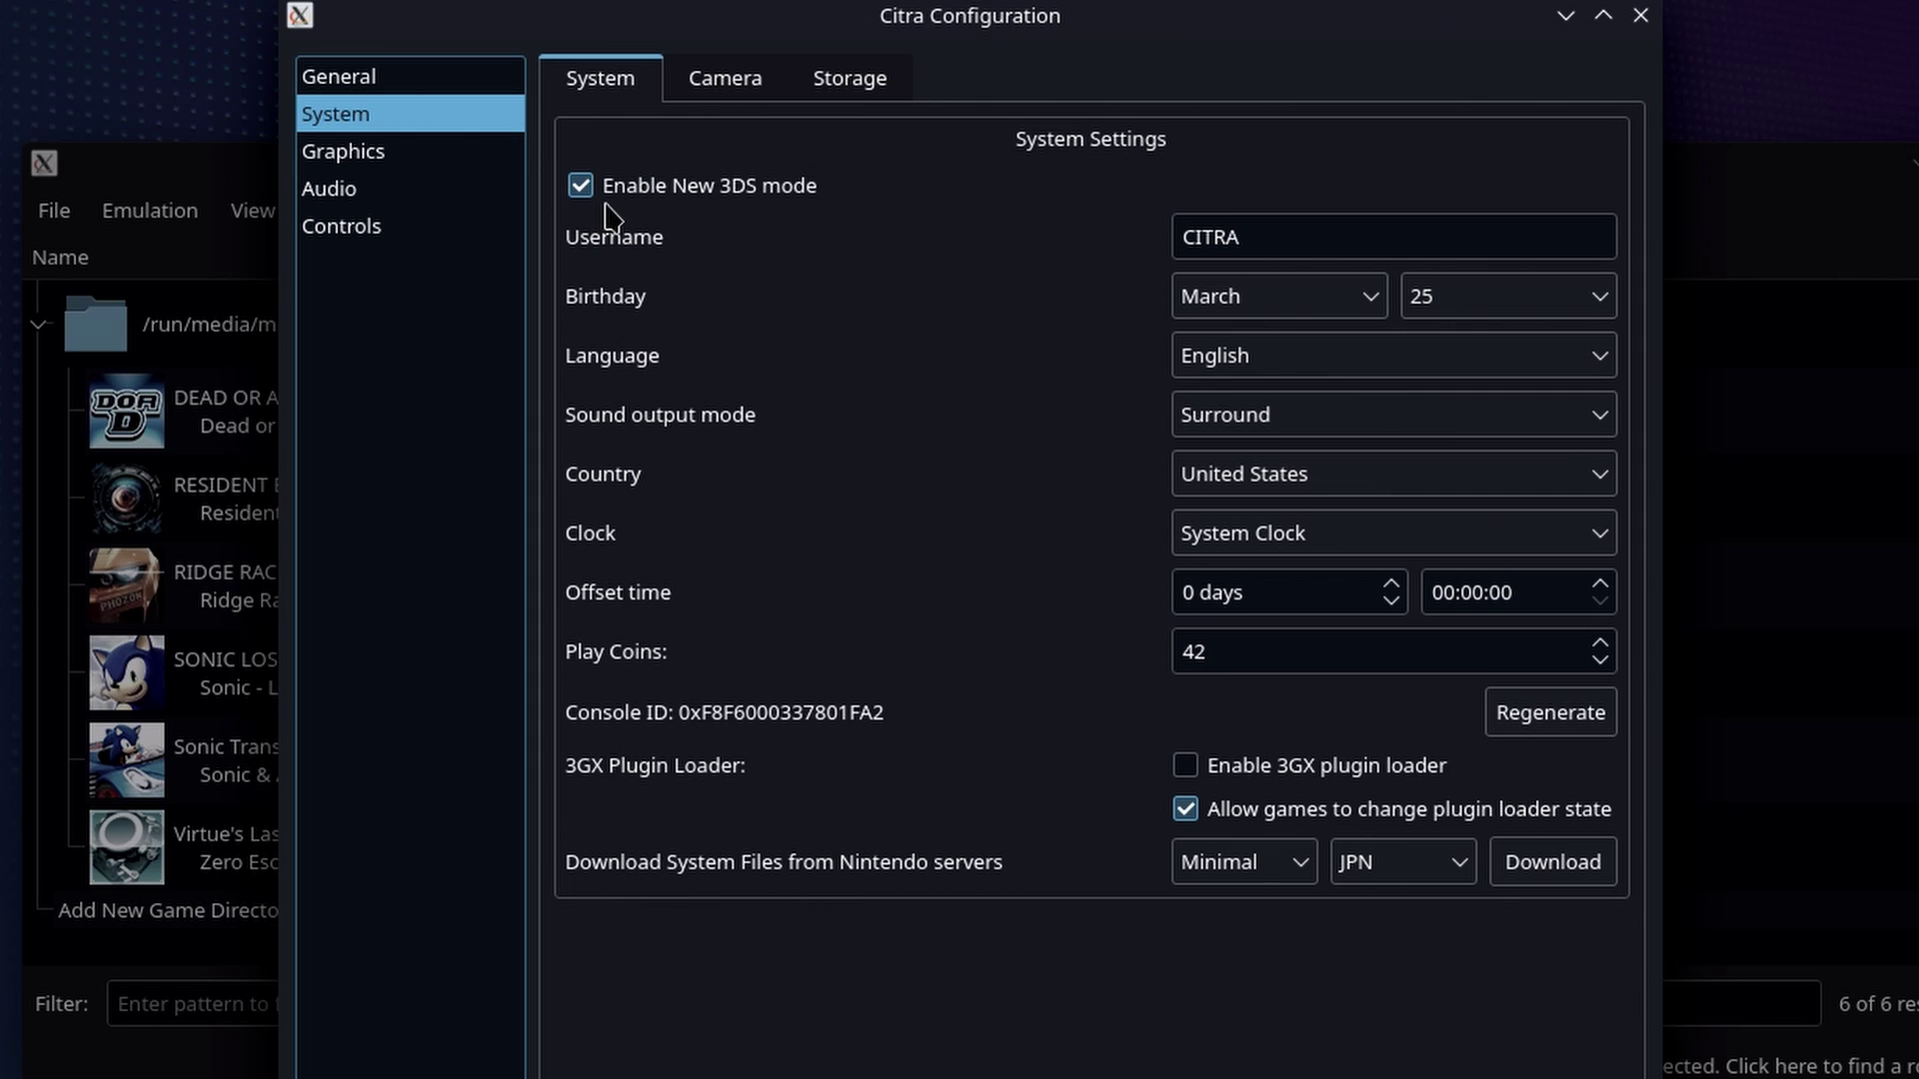
Step: Set Citra's internal resolution to 3x Native (1200x720) and check the audio settings
{"action": "left_click", "coordinate": [476, 168]}
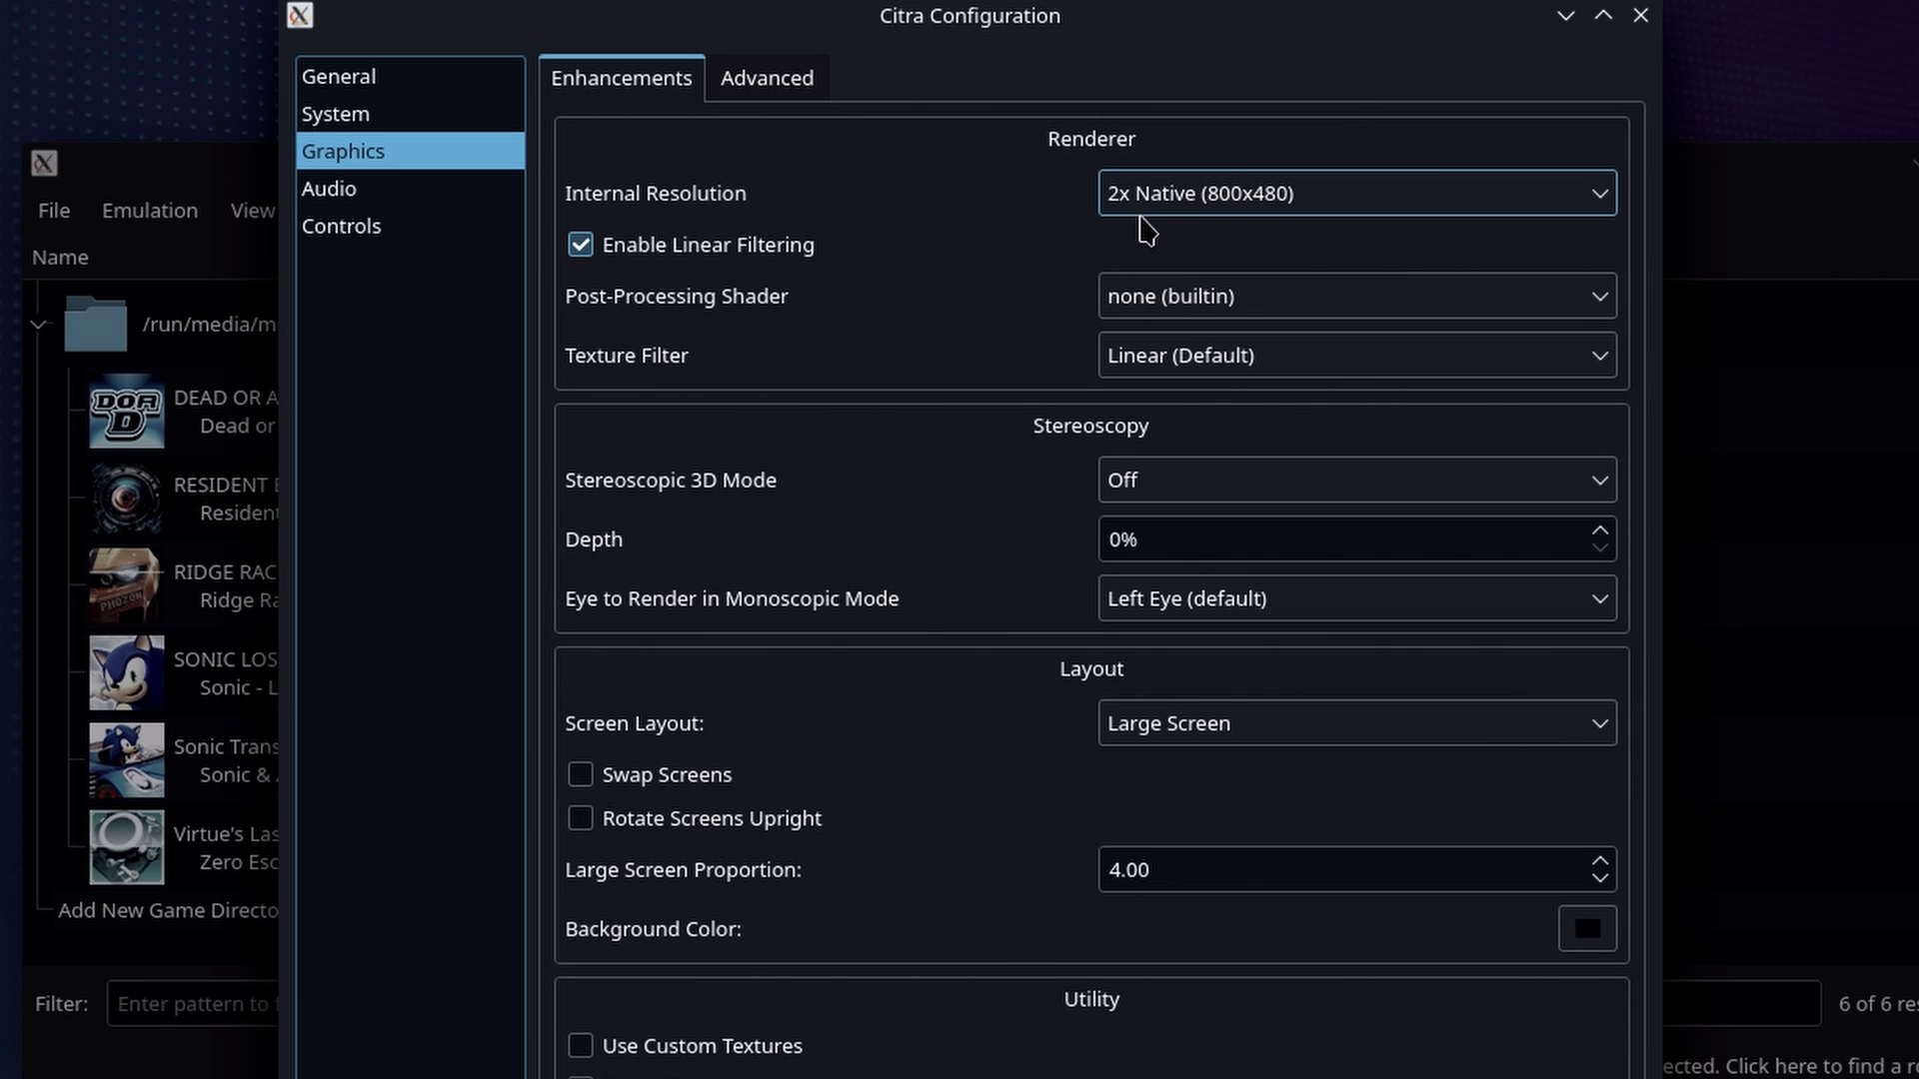
{"action": "left_click", "coordinate": [1180, 212]}
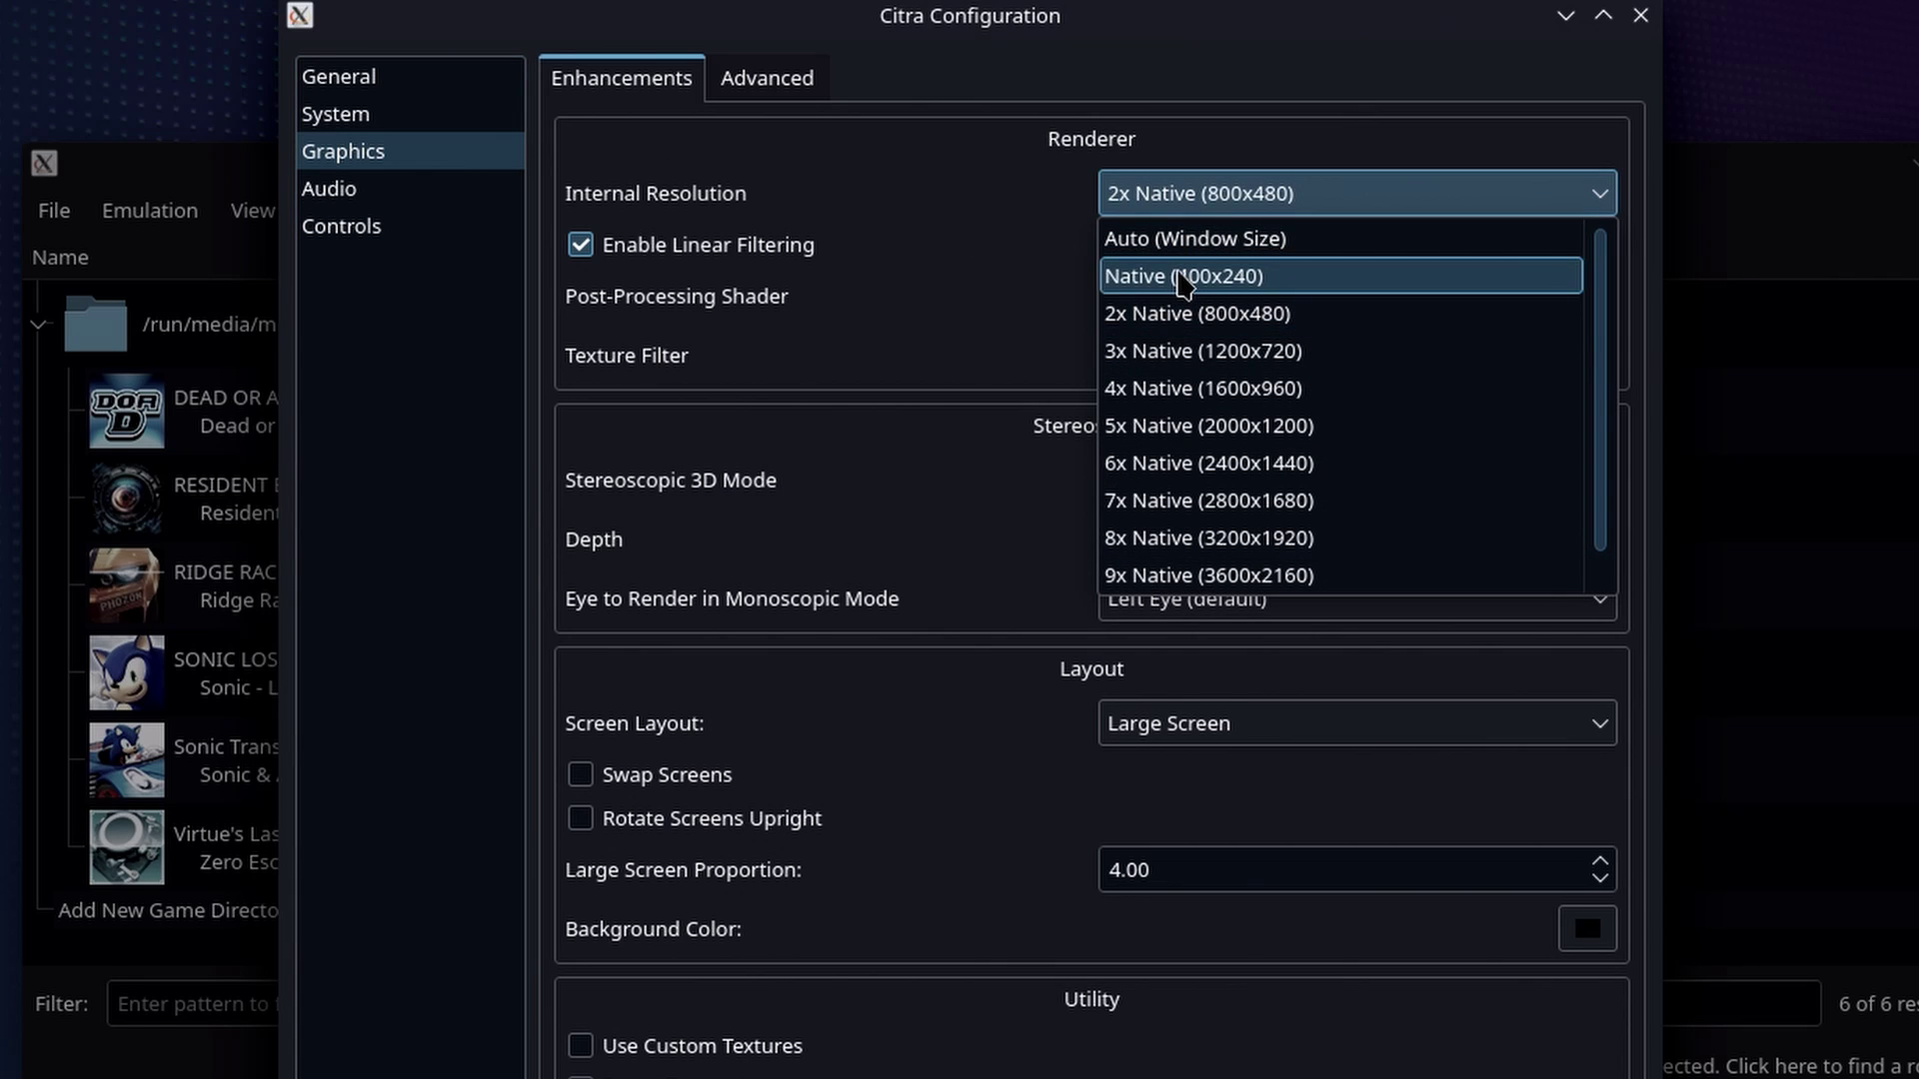
{"action": "left_click", "coordinate": [1196, 352]}
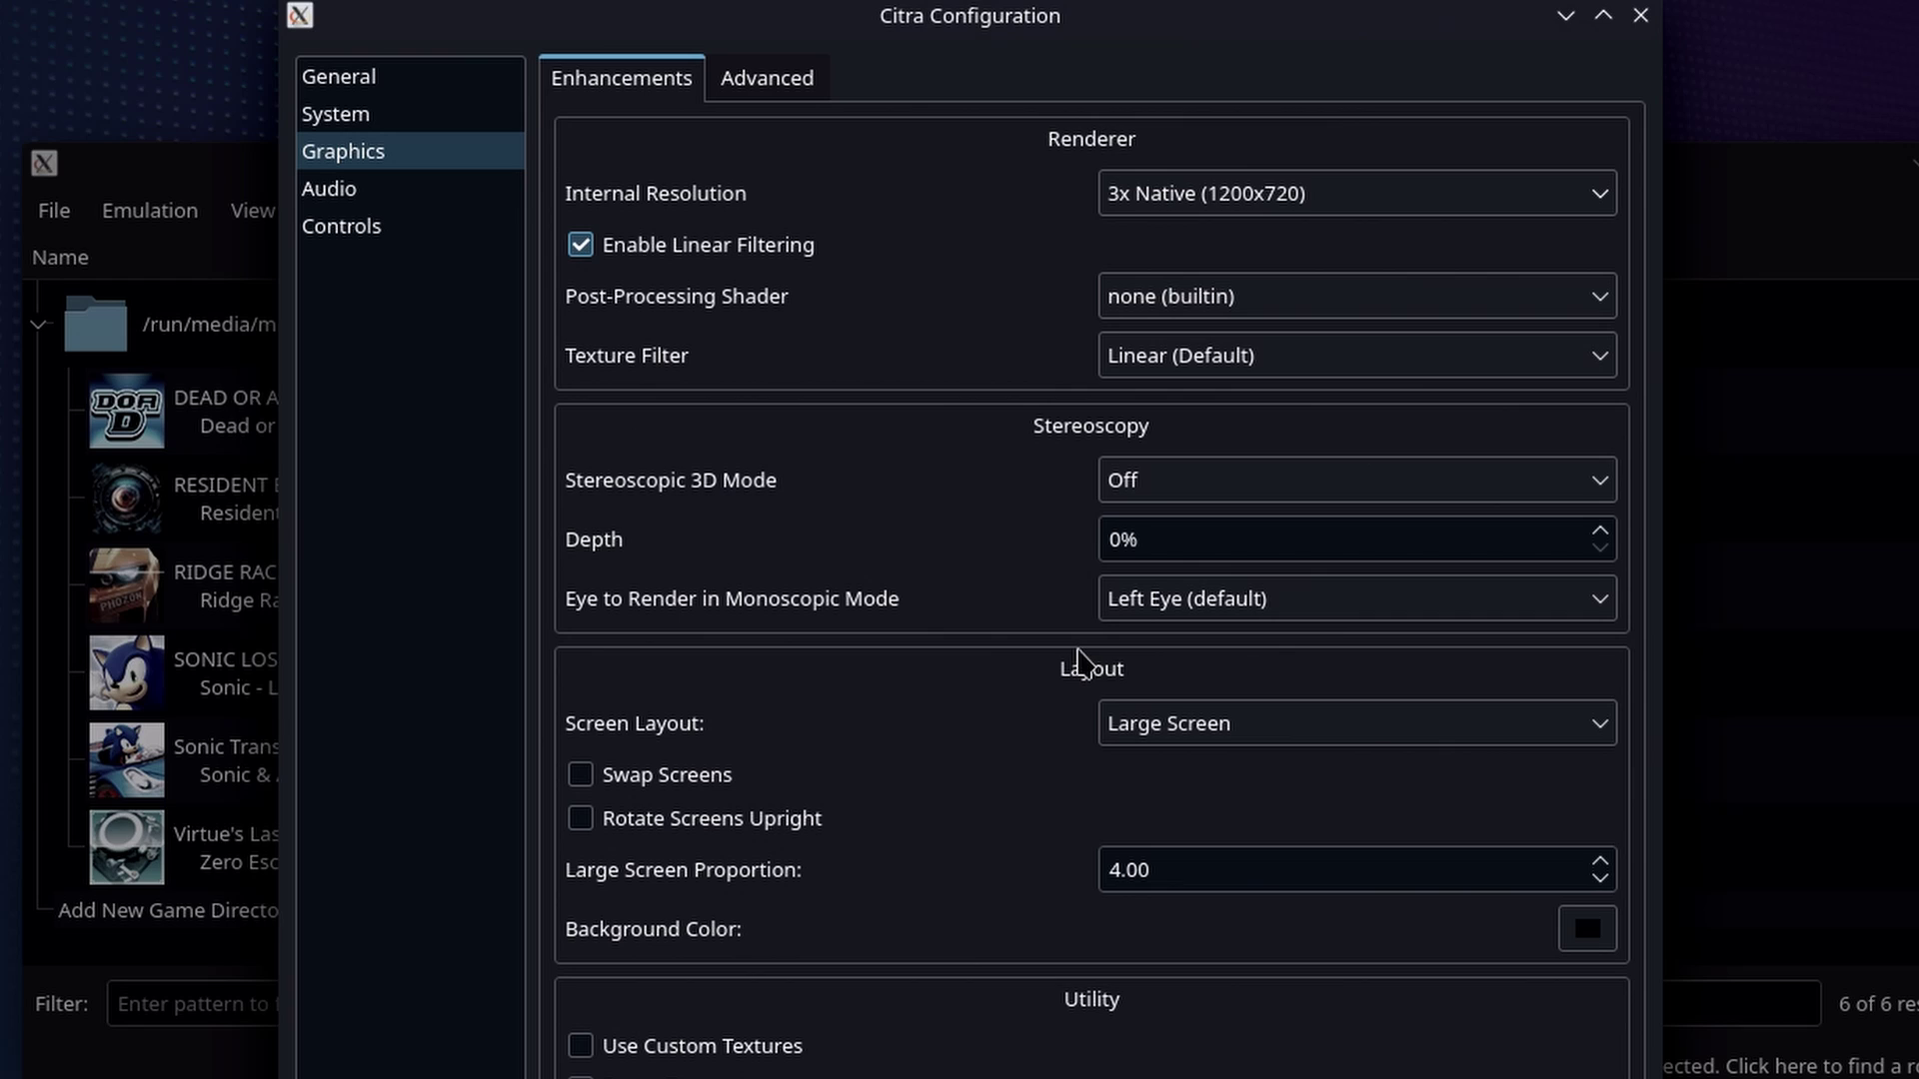
{"action": "left_click", "coordinate": [433, 207]}
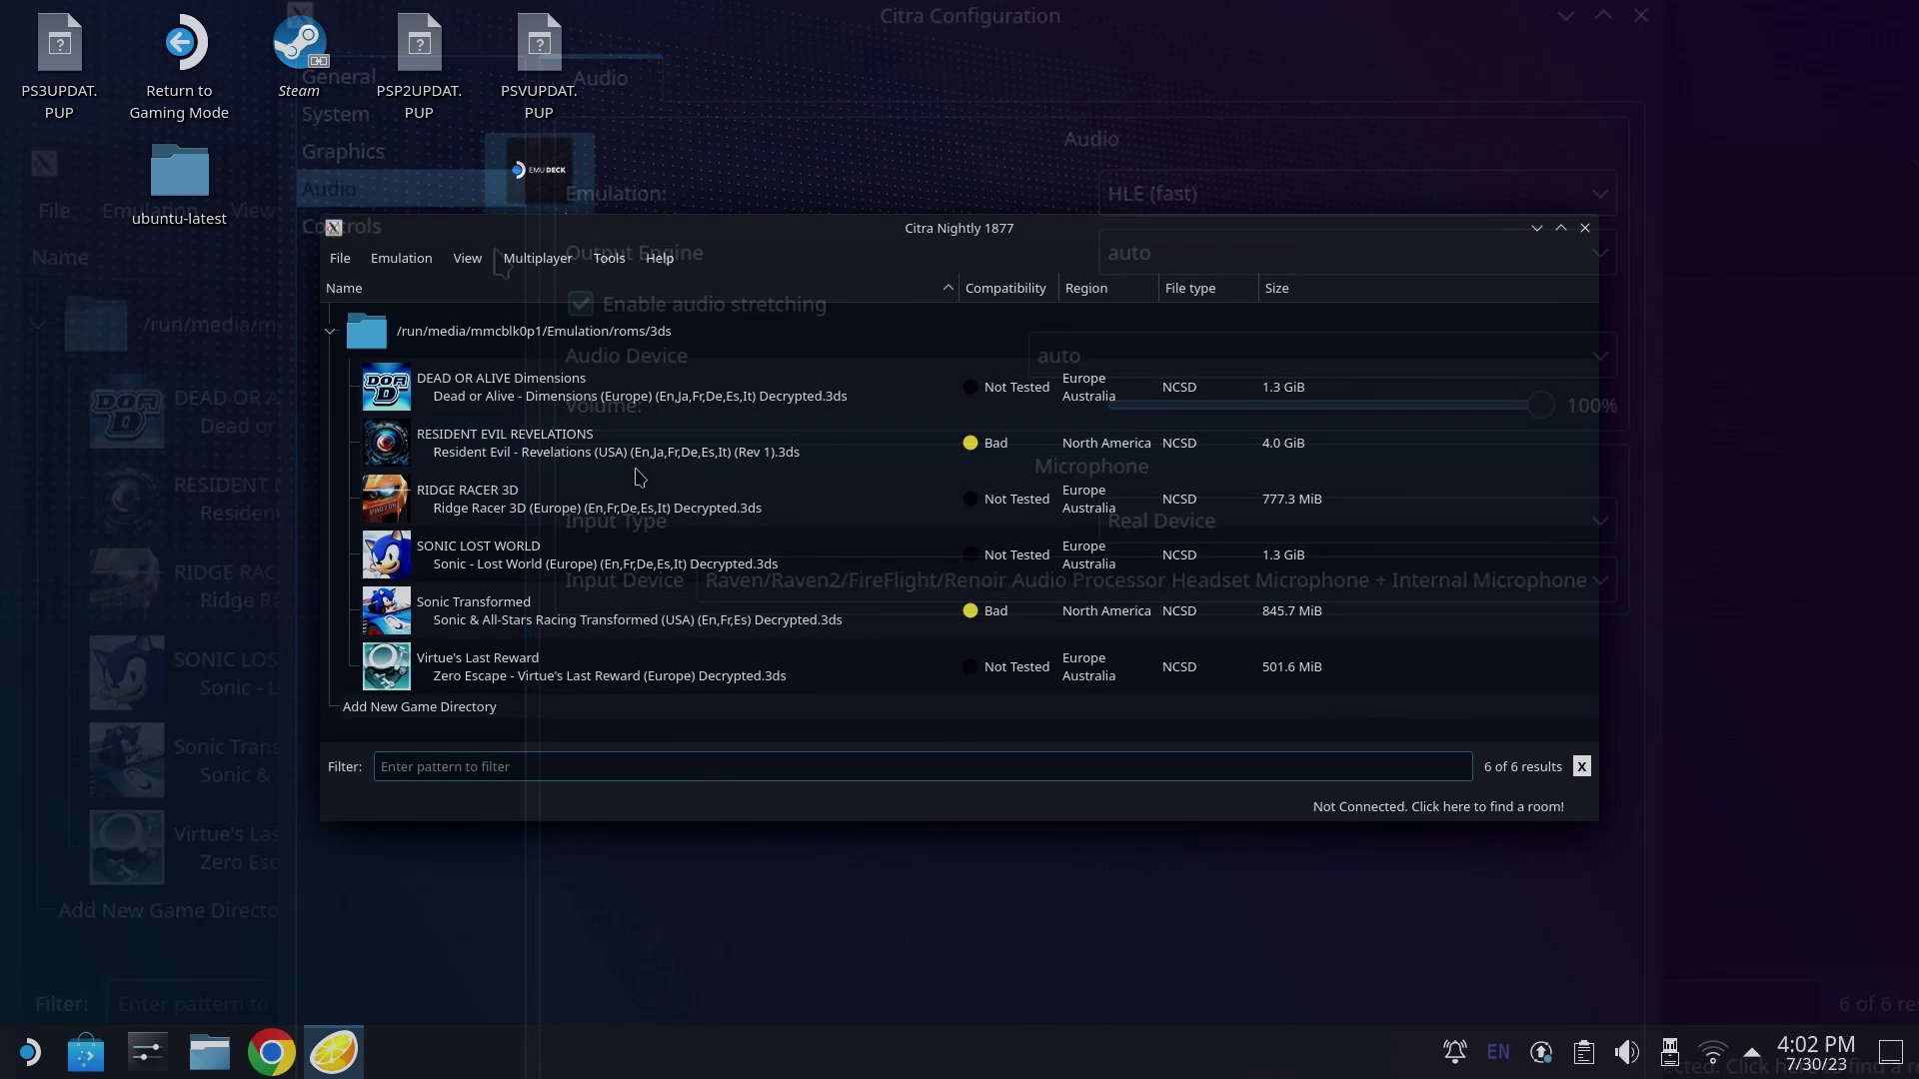
Step: Launch Sonic Lost World from Citra's game list to test it, leave fullscreen and close the emulator
{"action": "double_click", "coordinate": [639, 552]}
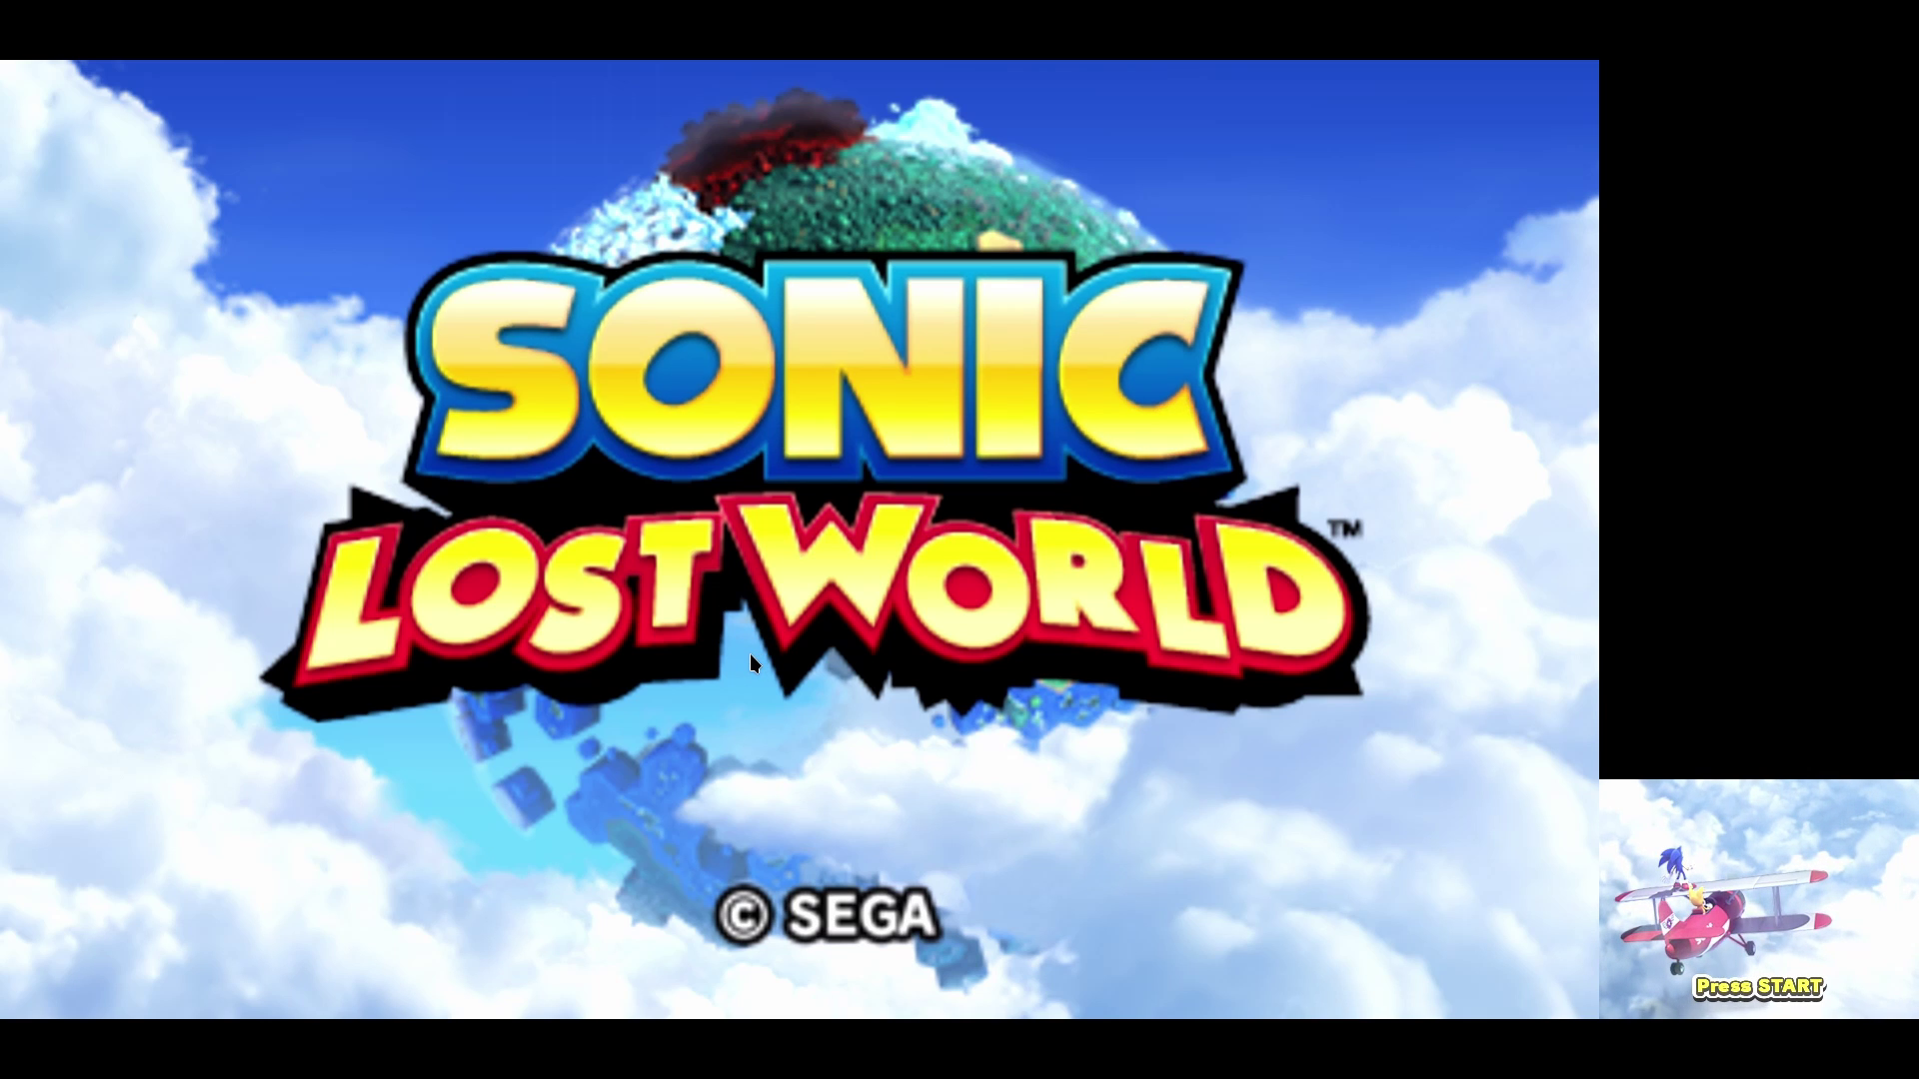
{"action": "key", "text": "F11"}
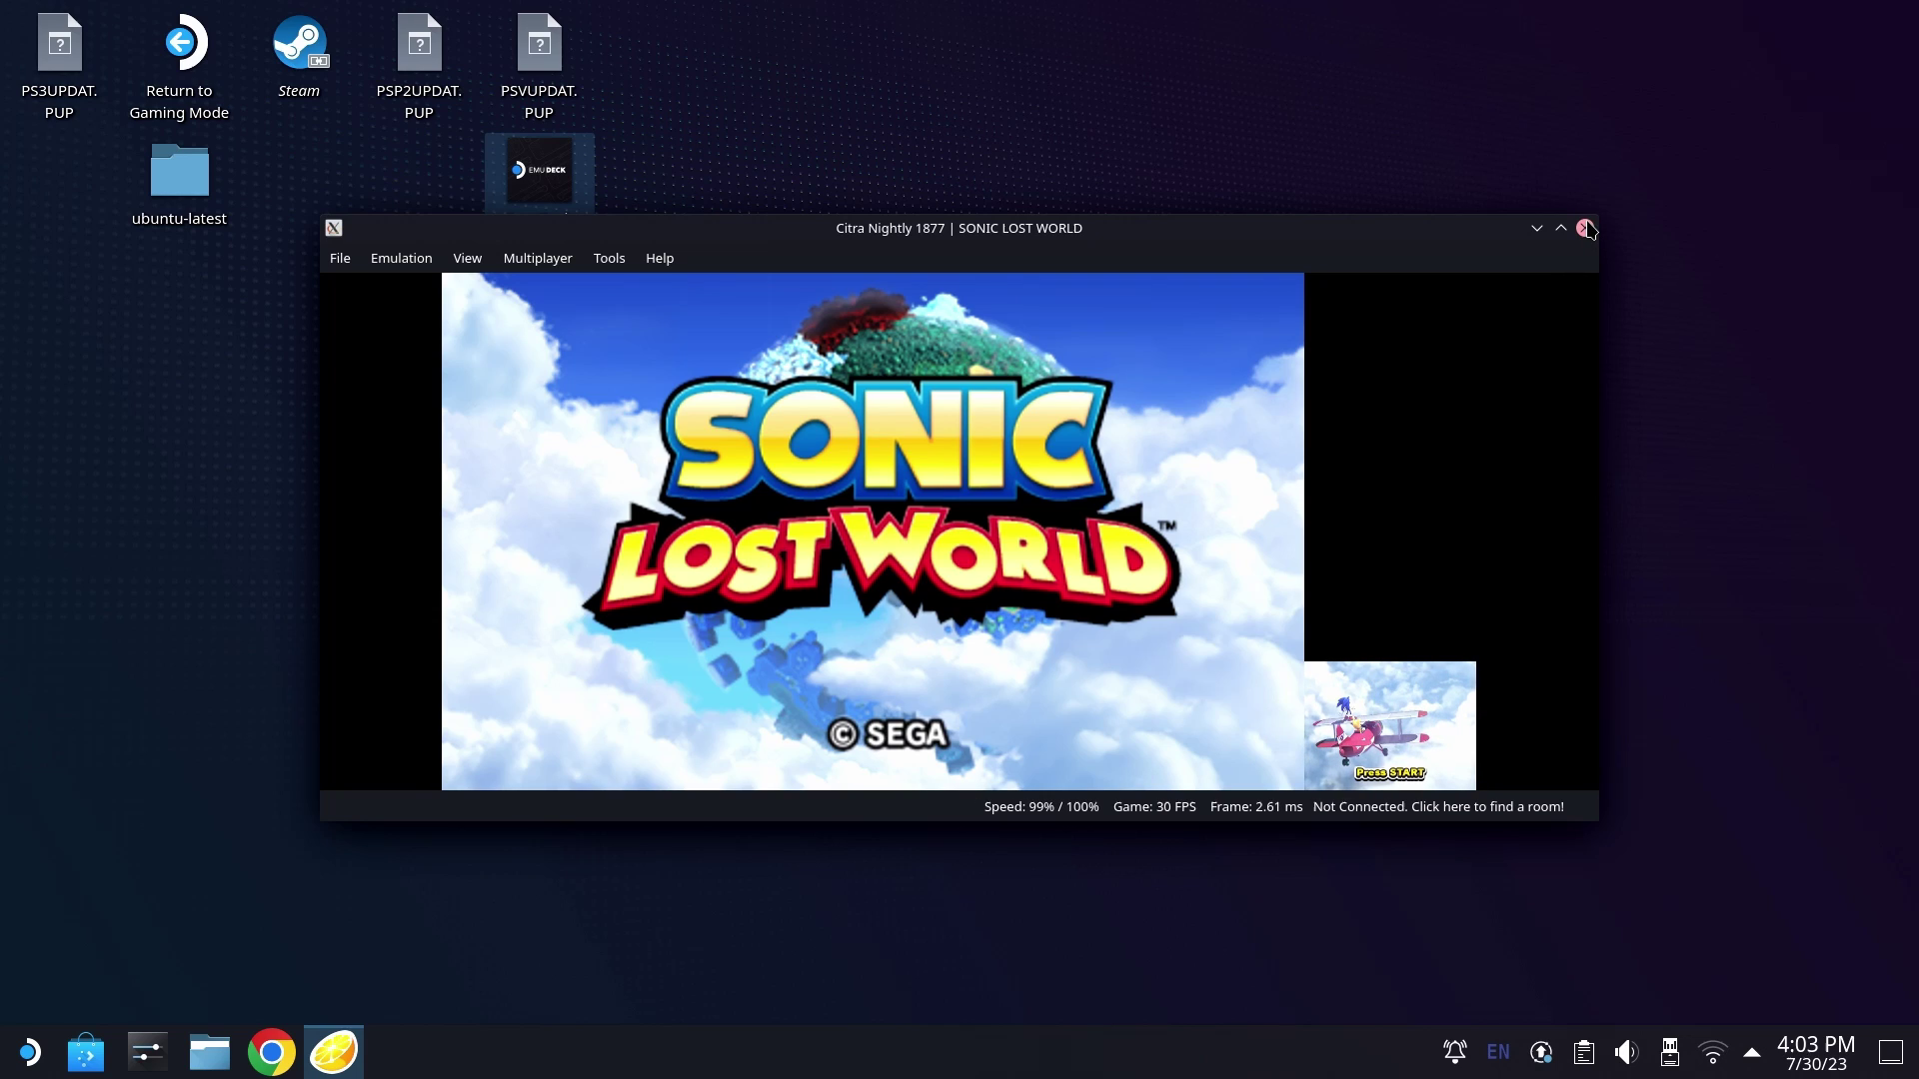
{"action": "left_click", "coordinate": [1586, 228]}
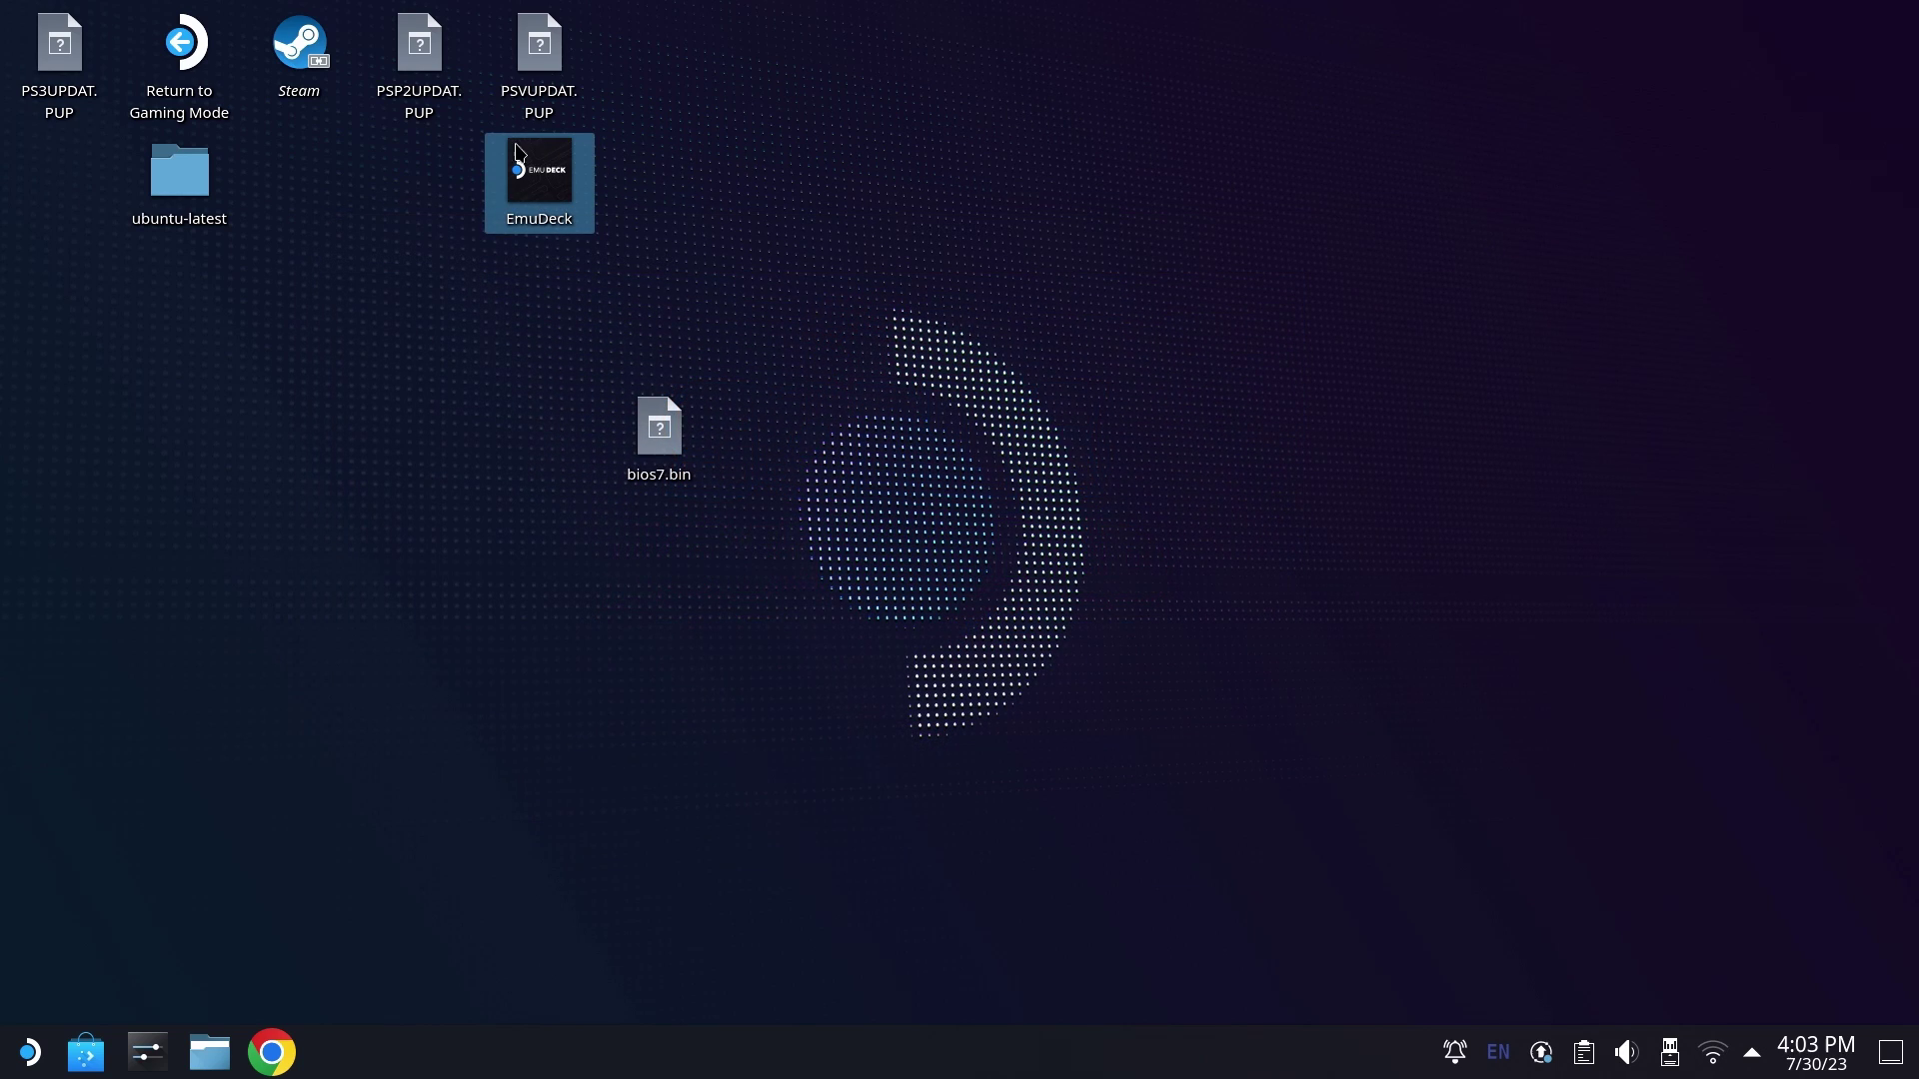
Step: Return to Gaming Mode and open the Nintendo 3DS collection in the Steam library
{"action": "double_click", "coordinate": [230, 104]}
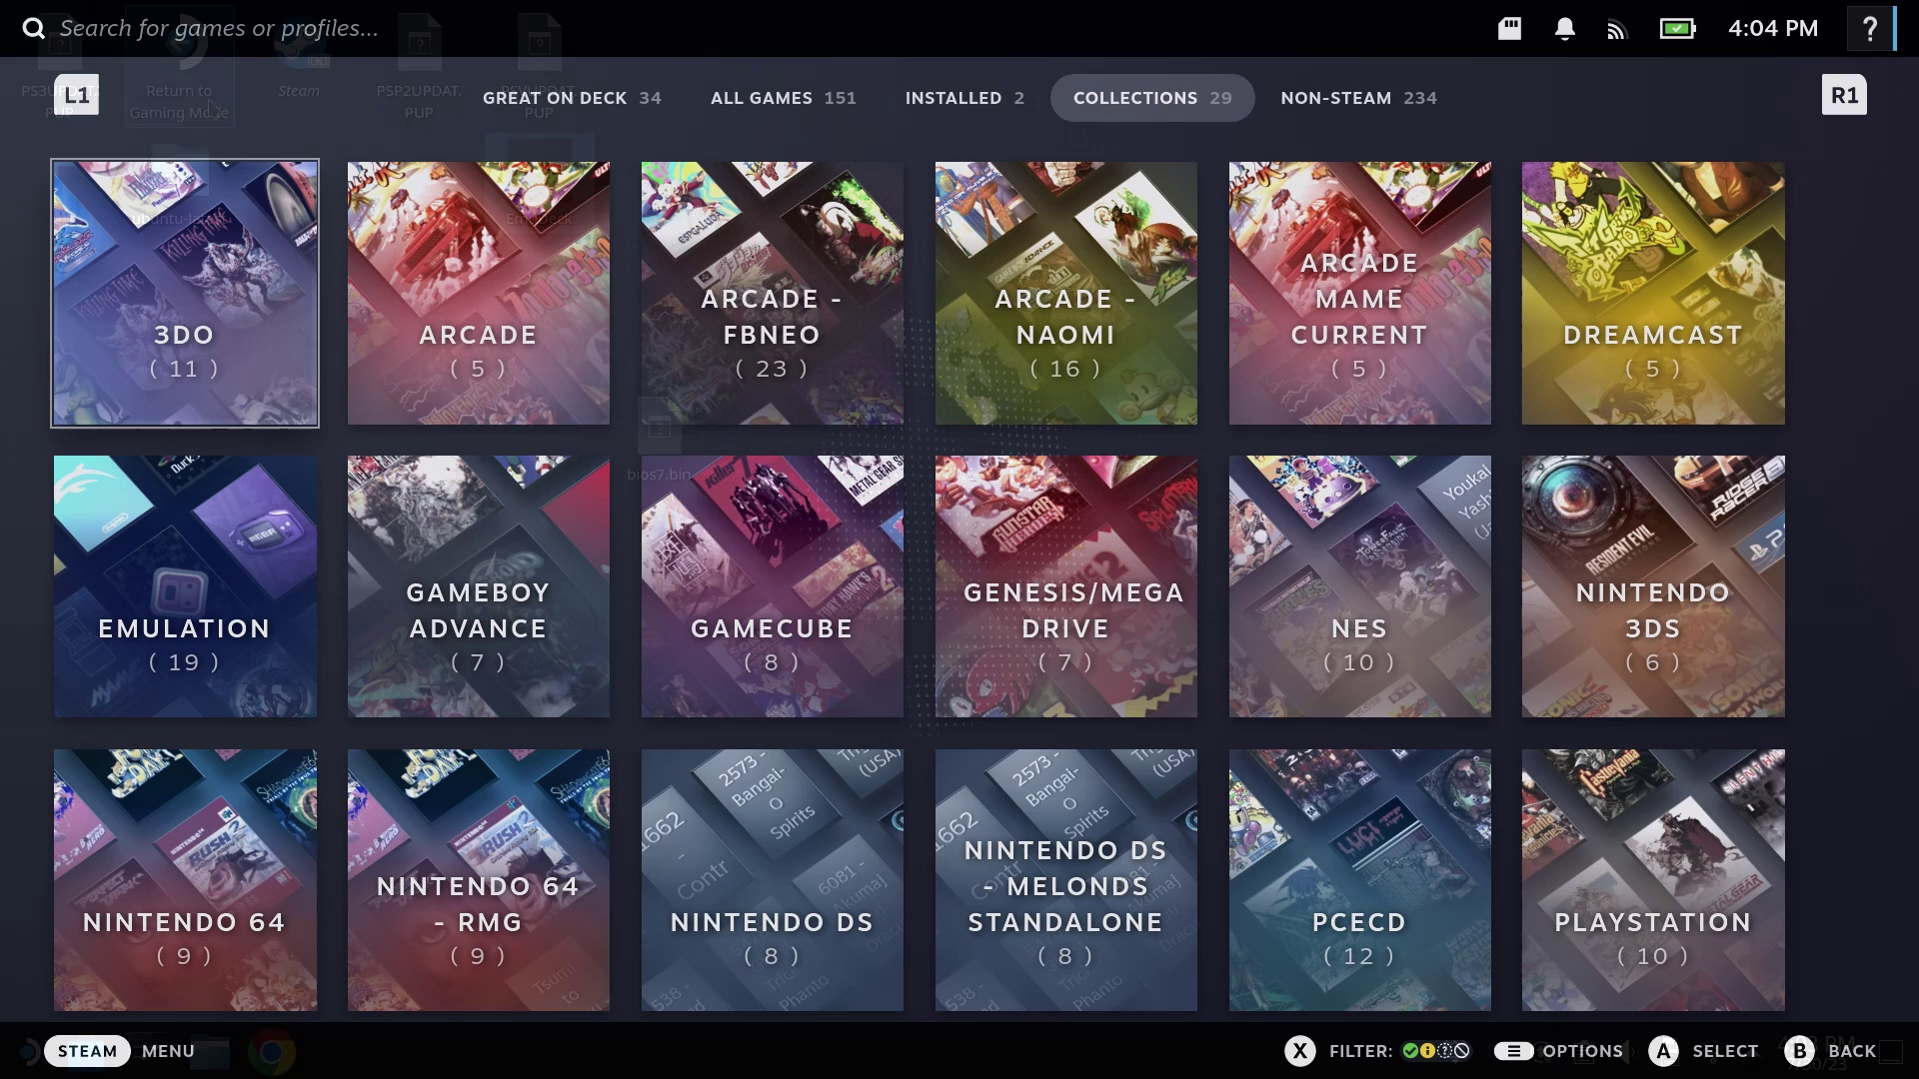
{"action": "key", "text": "Right"}
{"action": "key", "text": "Right"}
{"action": "key", "text": "Right"}
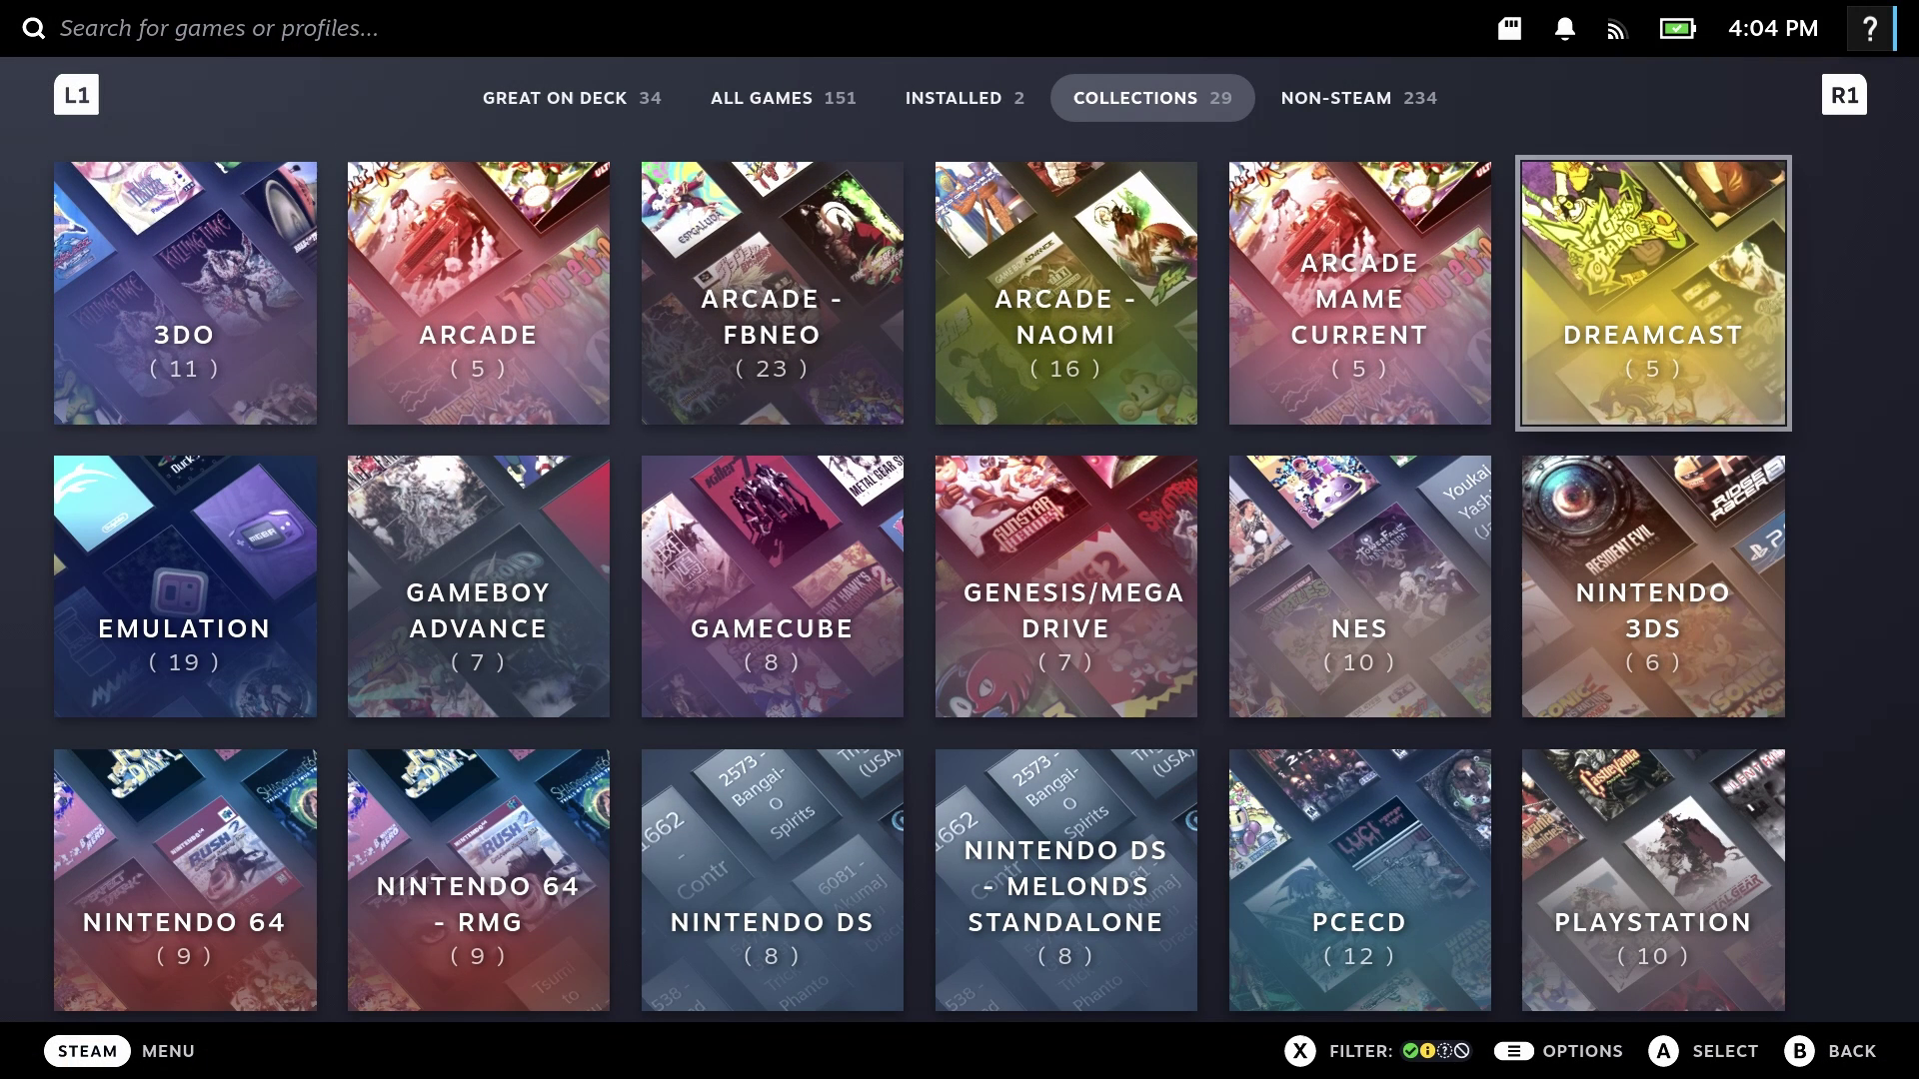
{"action": "key", "text": "Down"}
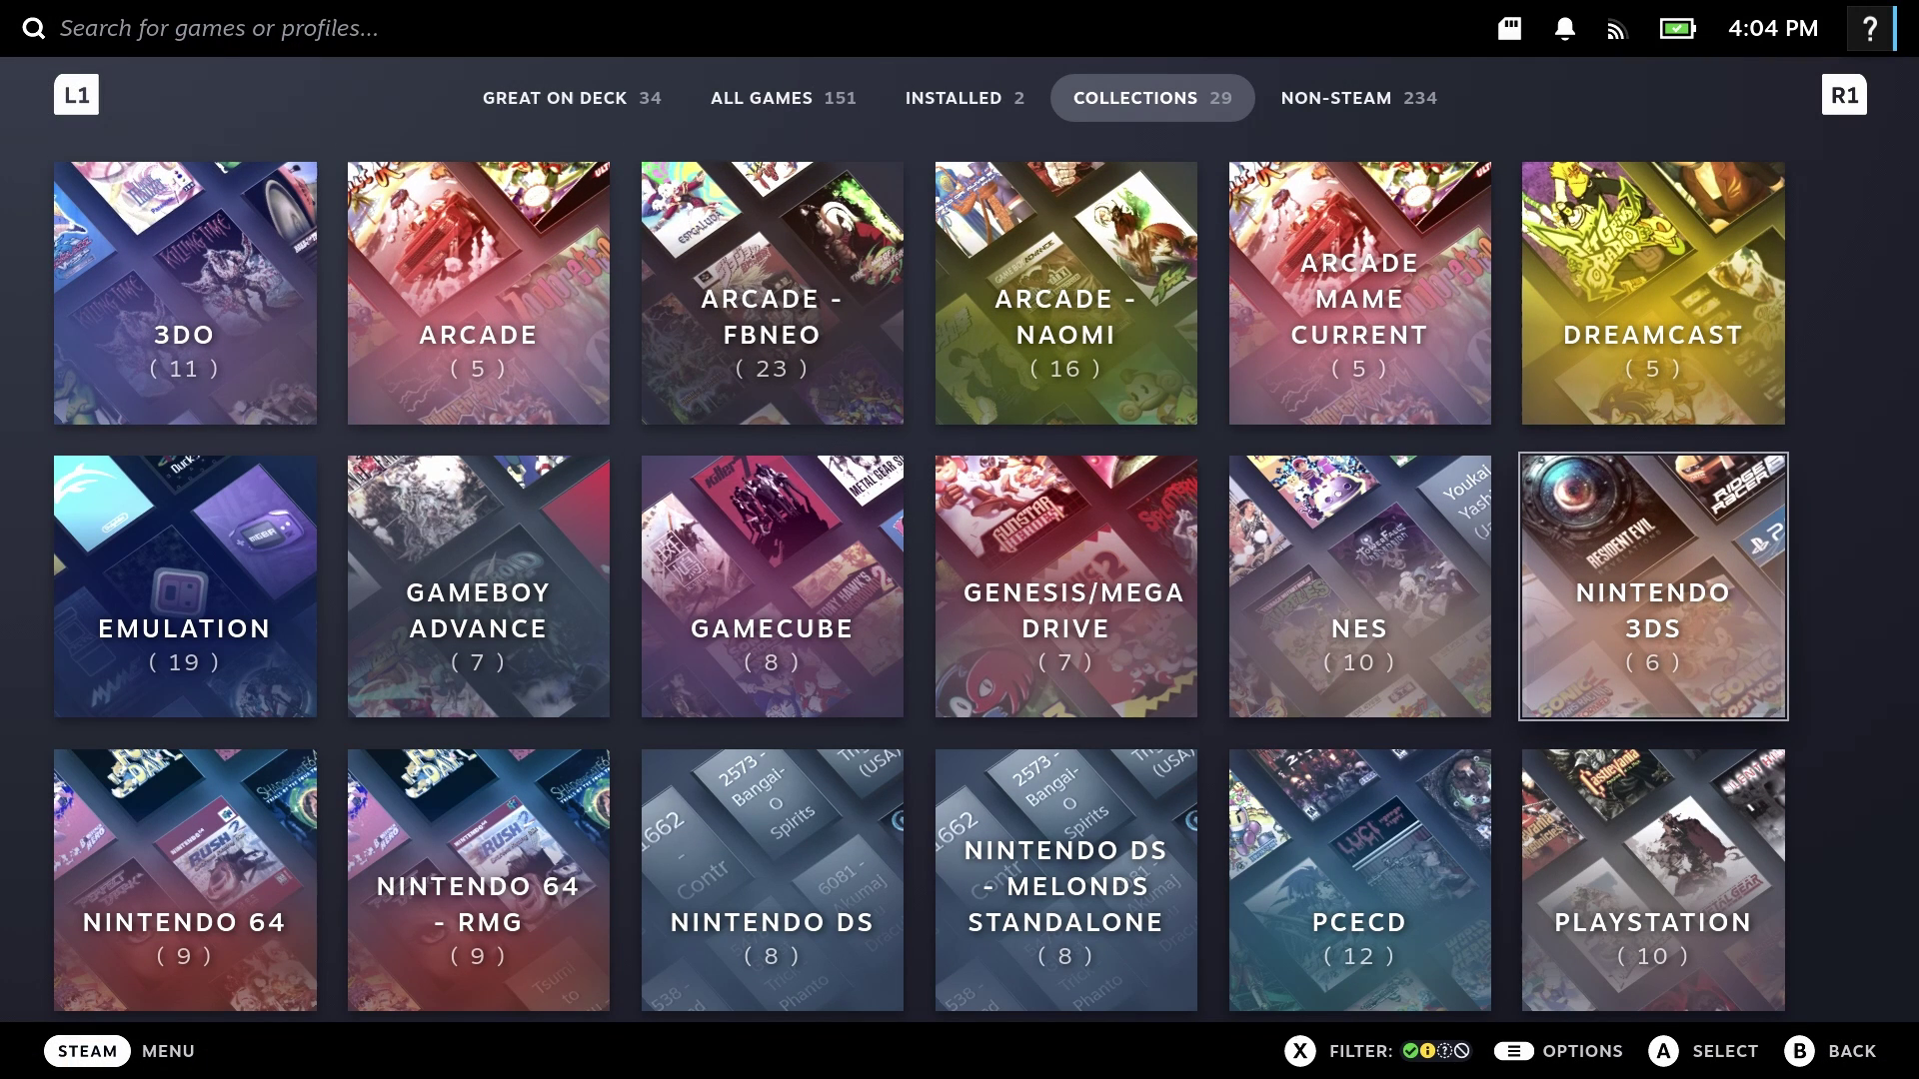
{"action": "key", "text": "Return"}
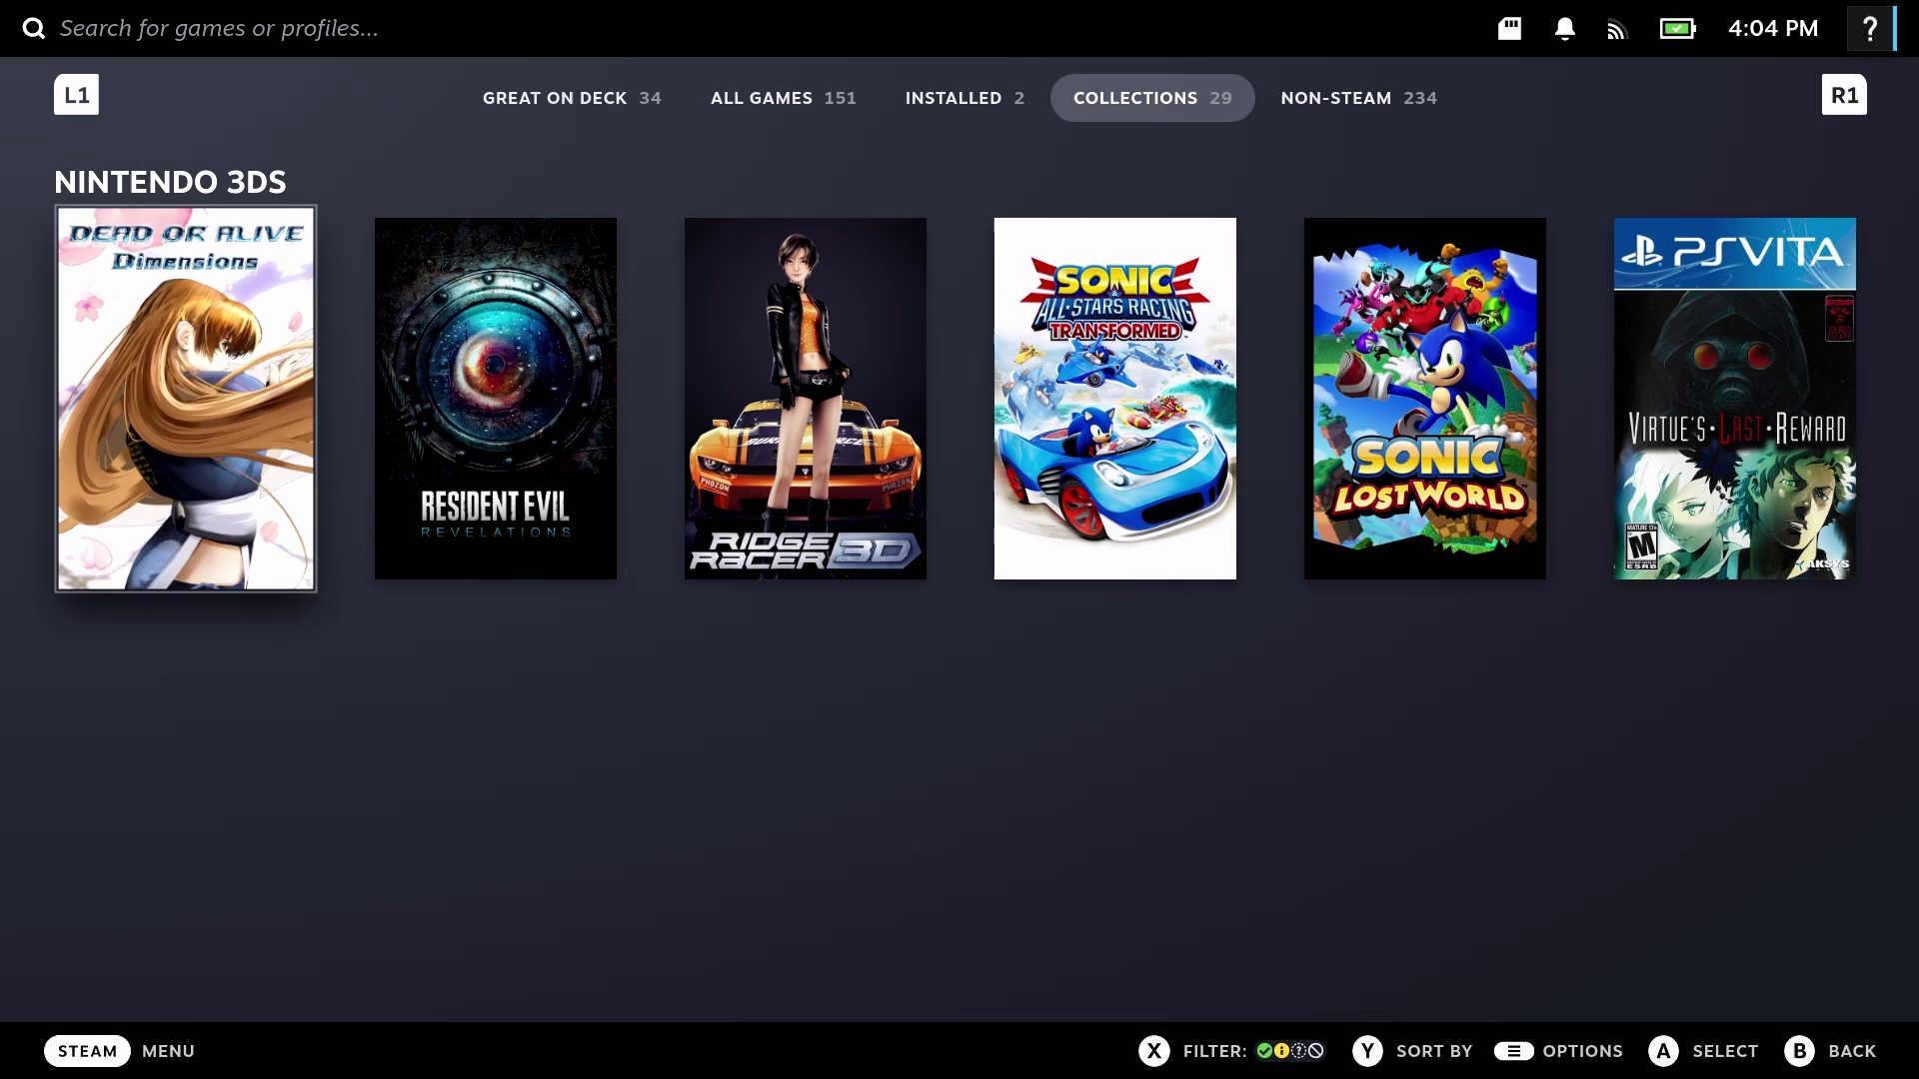
Step: Browse the games in the Nintendo 3DS collection and launch Resident Evil Revelations
{"action": "key", "text": "Right"}
{"action": "key", "text": "Right"}
{"action": "key", "text": "Right"}
{"action": "key", "text": "Right"}
{"action": "key", "text": "Right"}
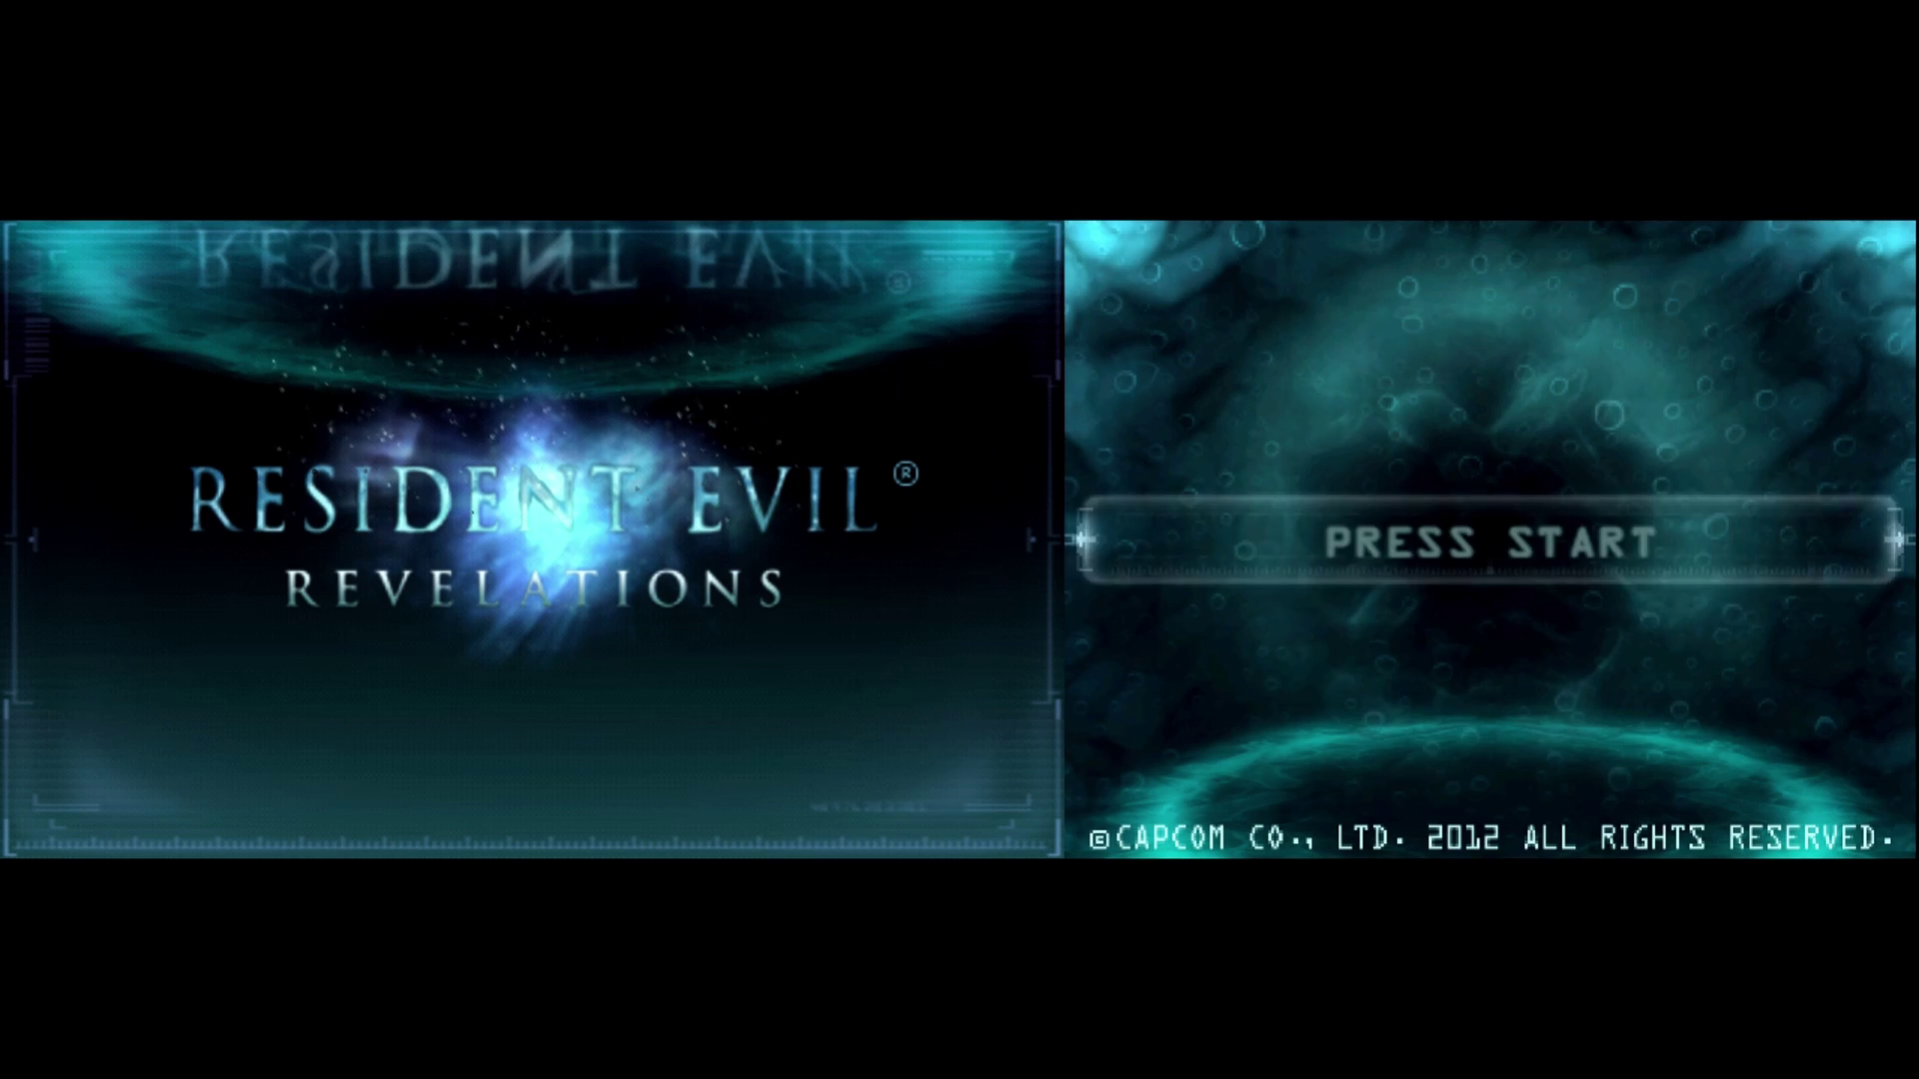
Step: Start a new game in the first empty data slot, enter a player name, and choose to use the Circle Pad Pro
{"action": "key", "text": "Return"}
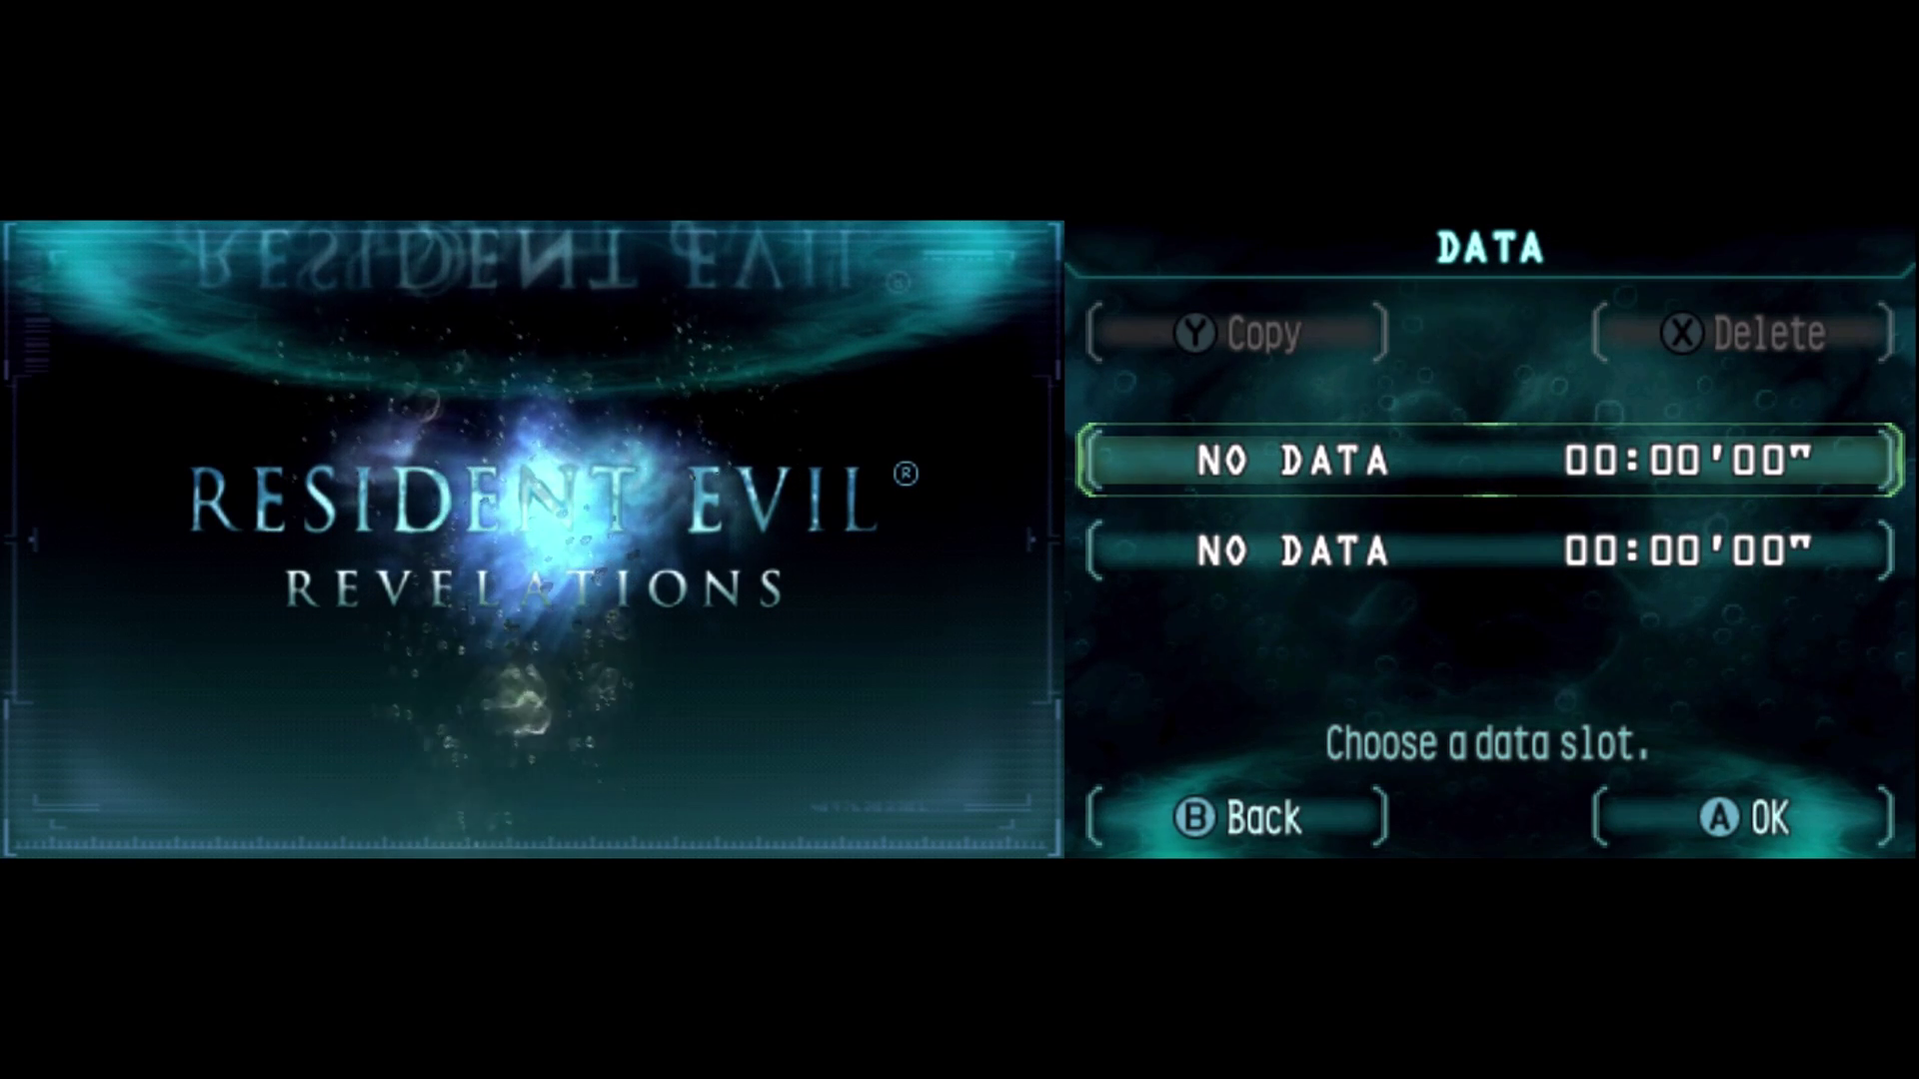
{"action": "key", "text": "Return"}
{"action": "key", "text": "Return"}
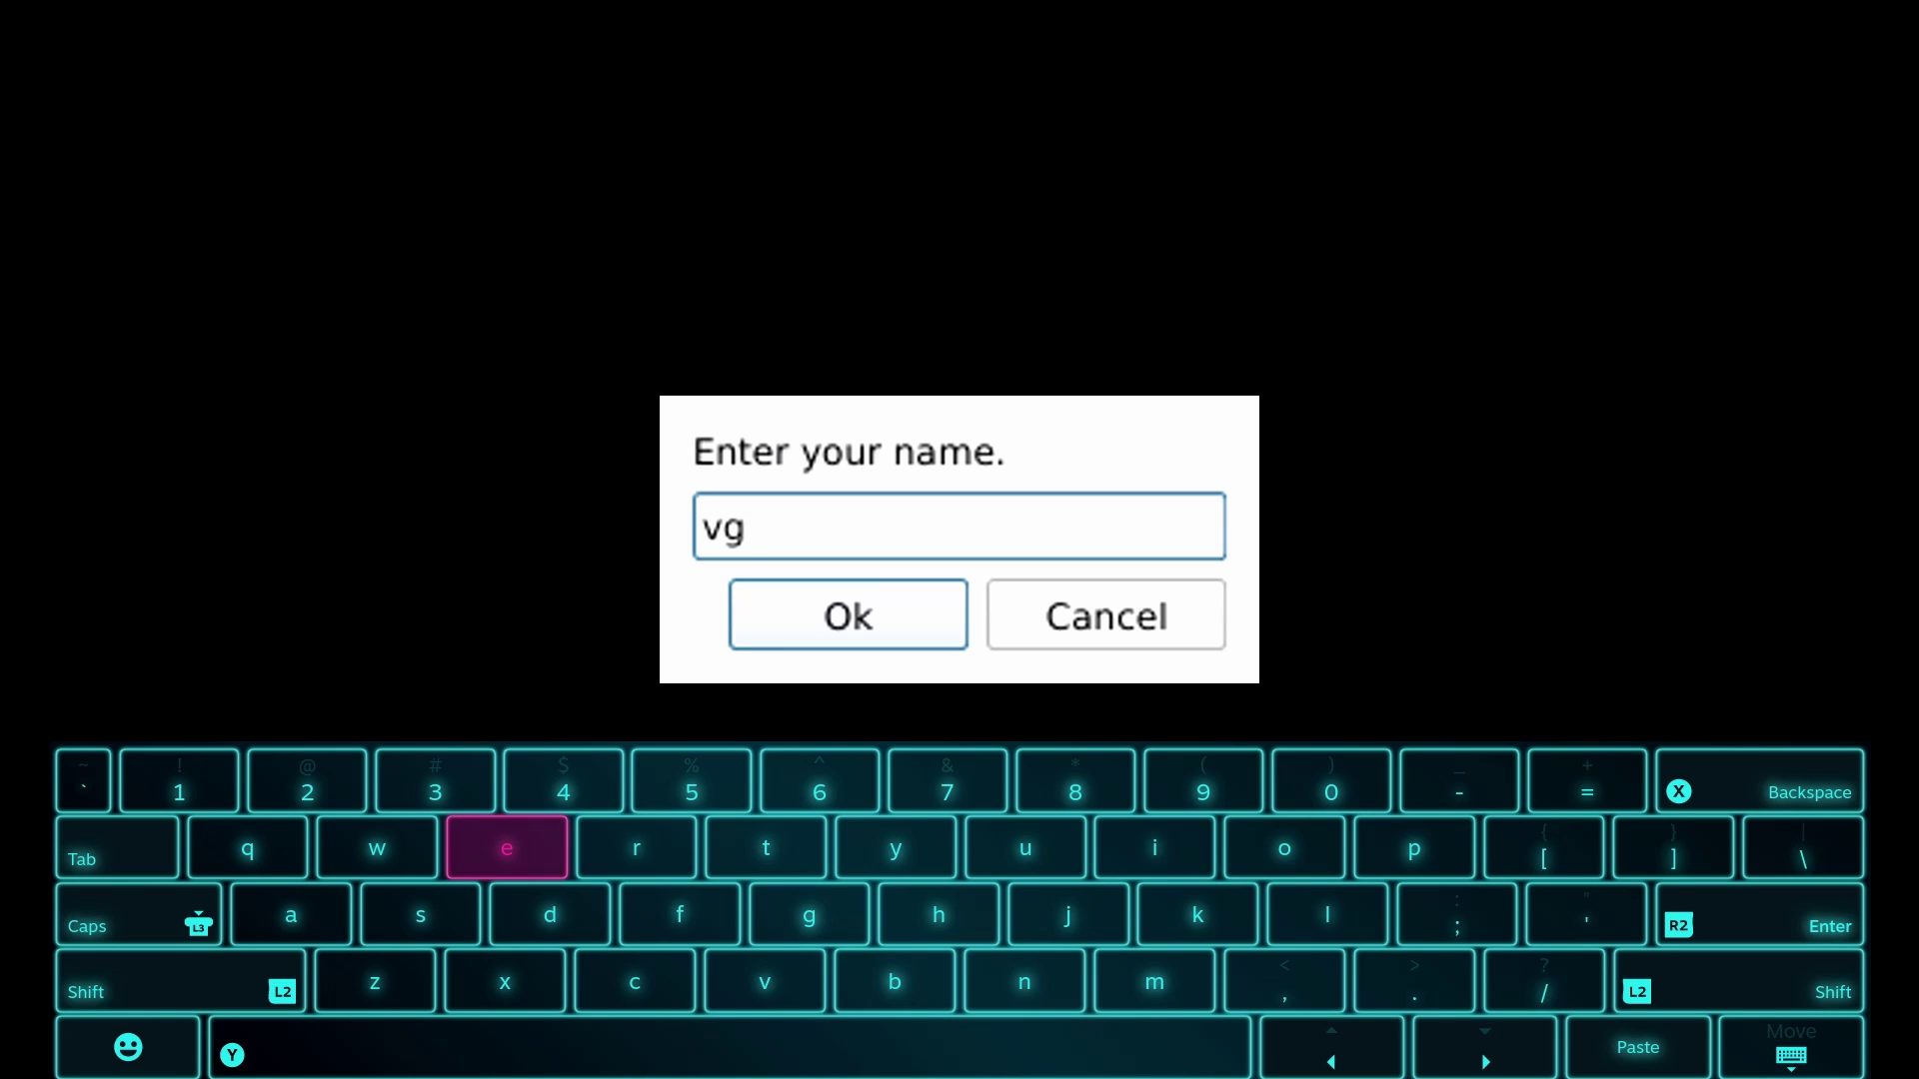
{"action": "key", "text": "Escape"}
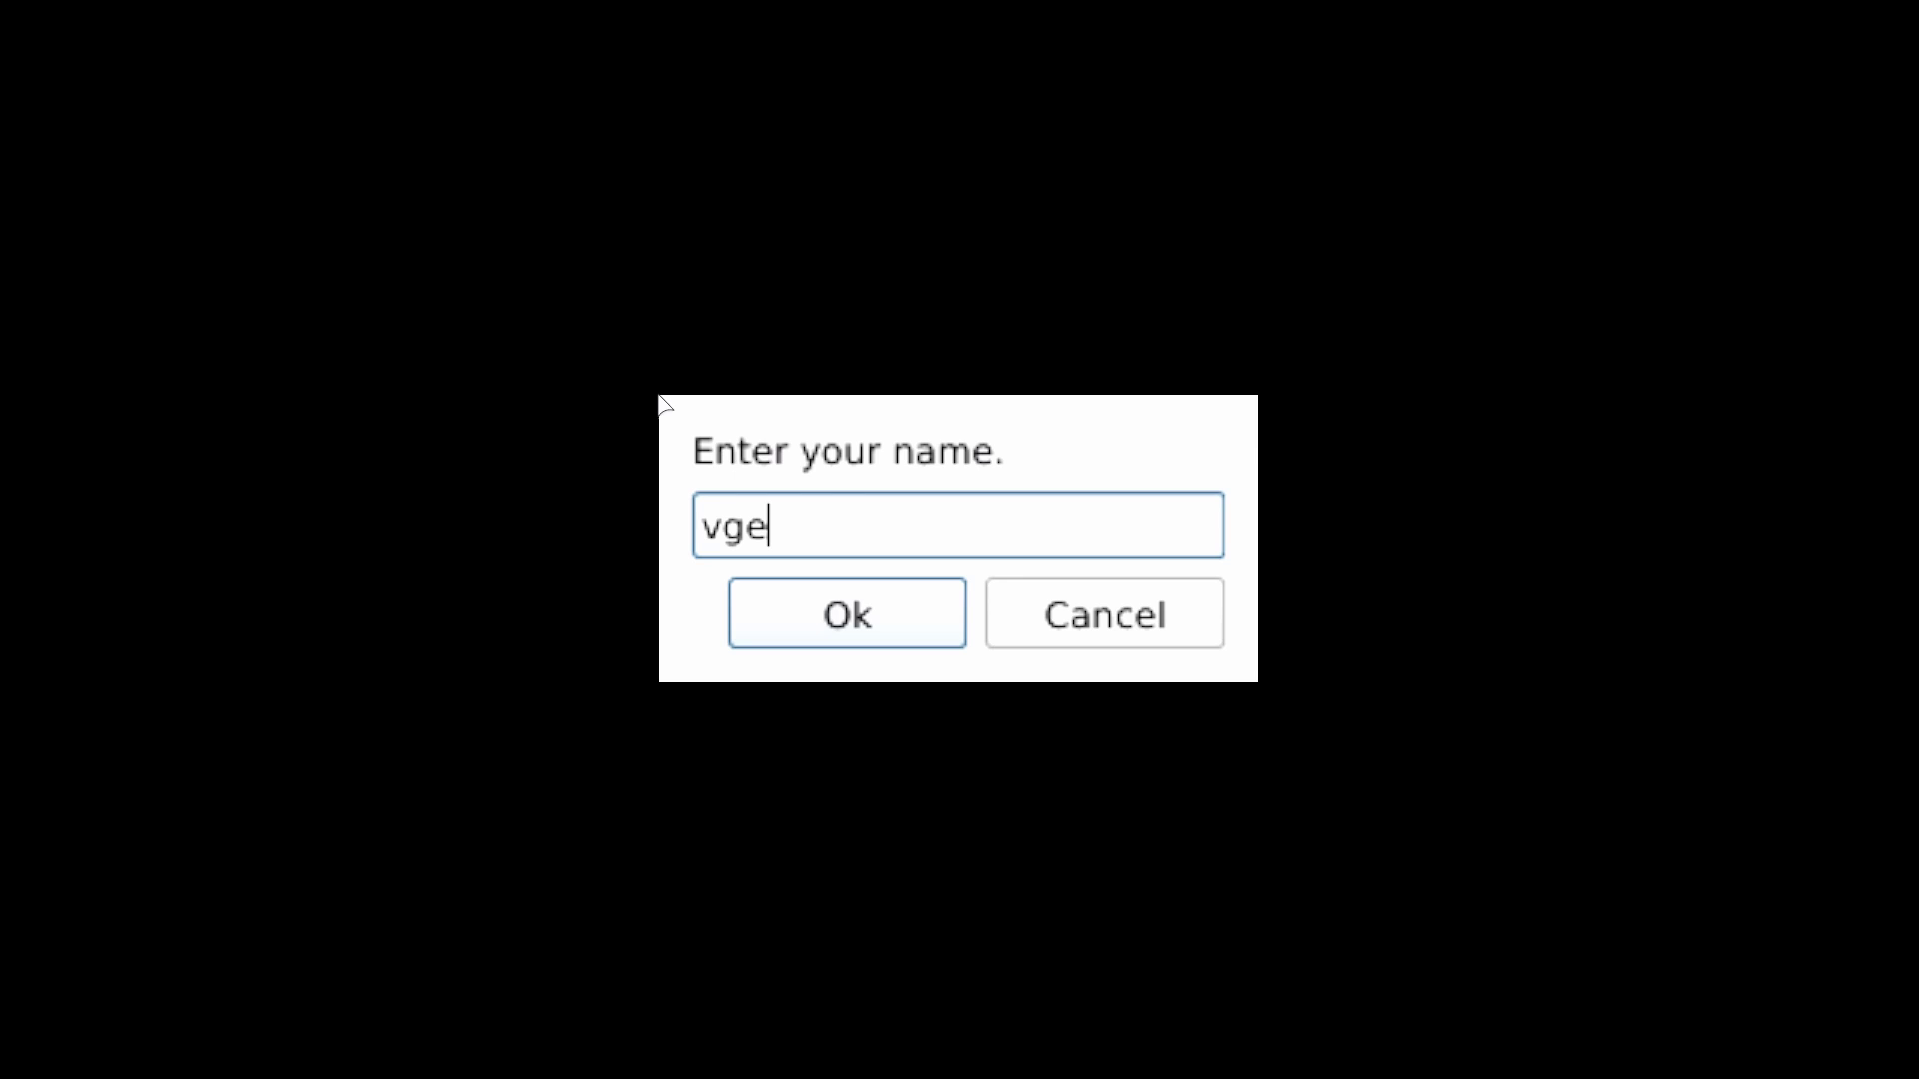
{"action": "left_click", "coordinate": [848, 614]}
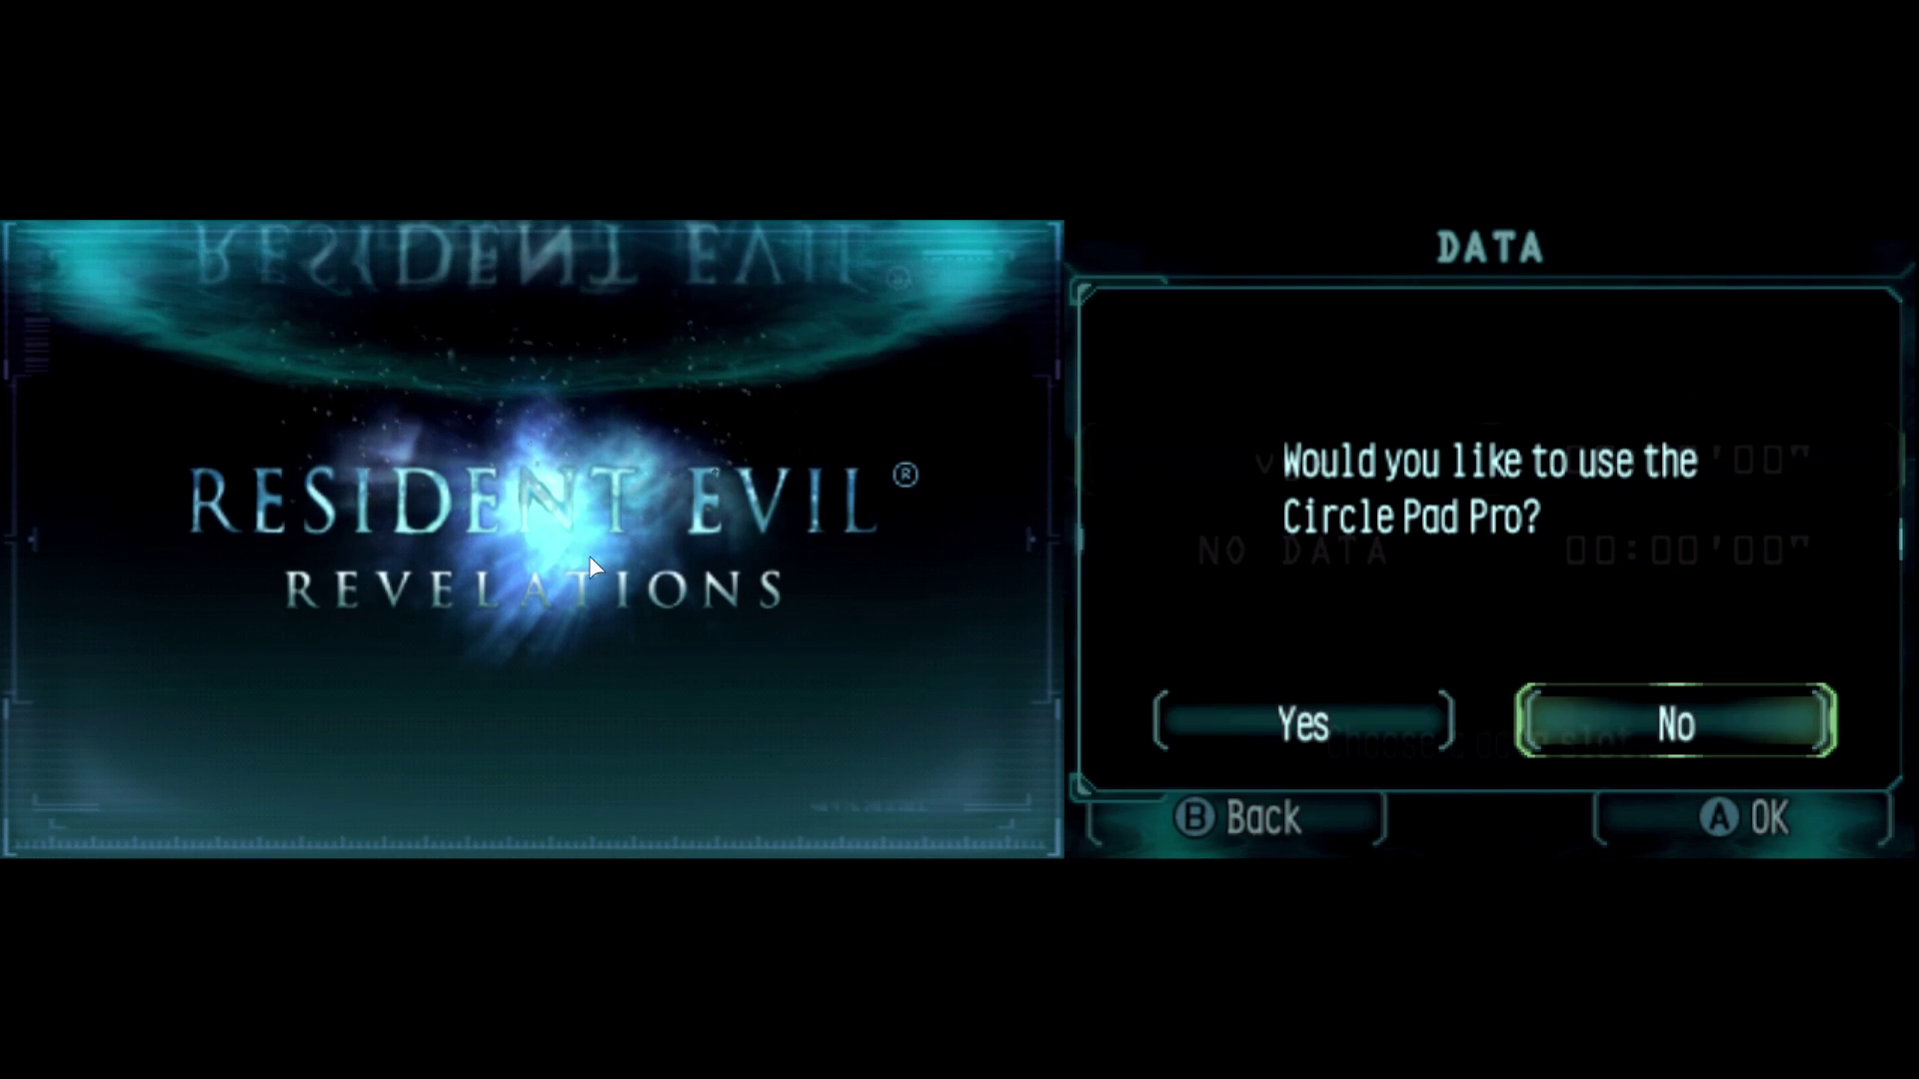
{"action": "key", "text": "Left"}
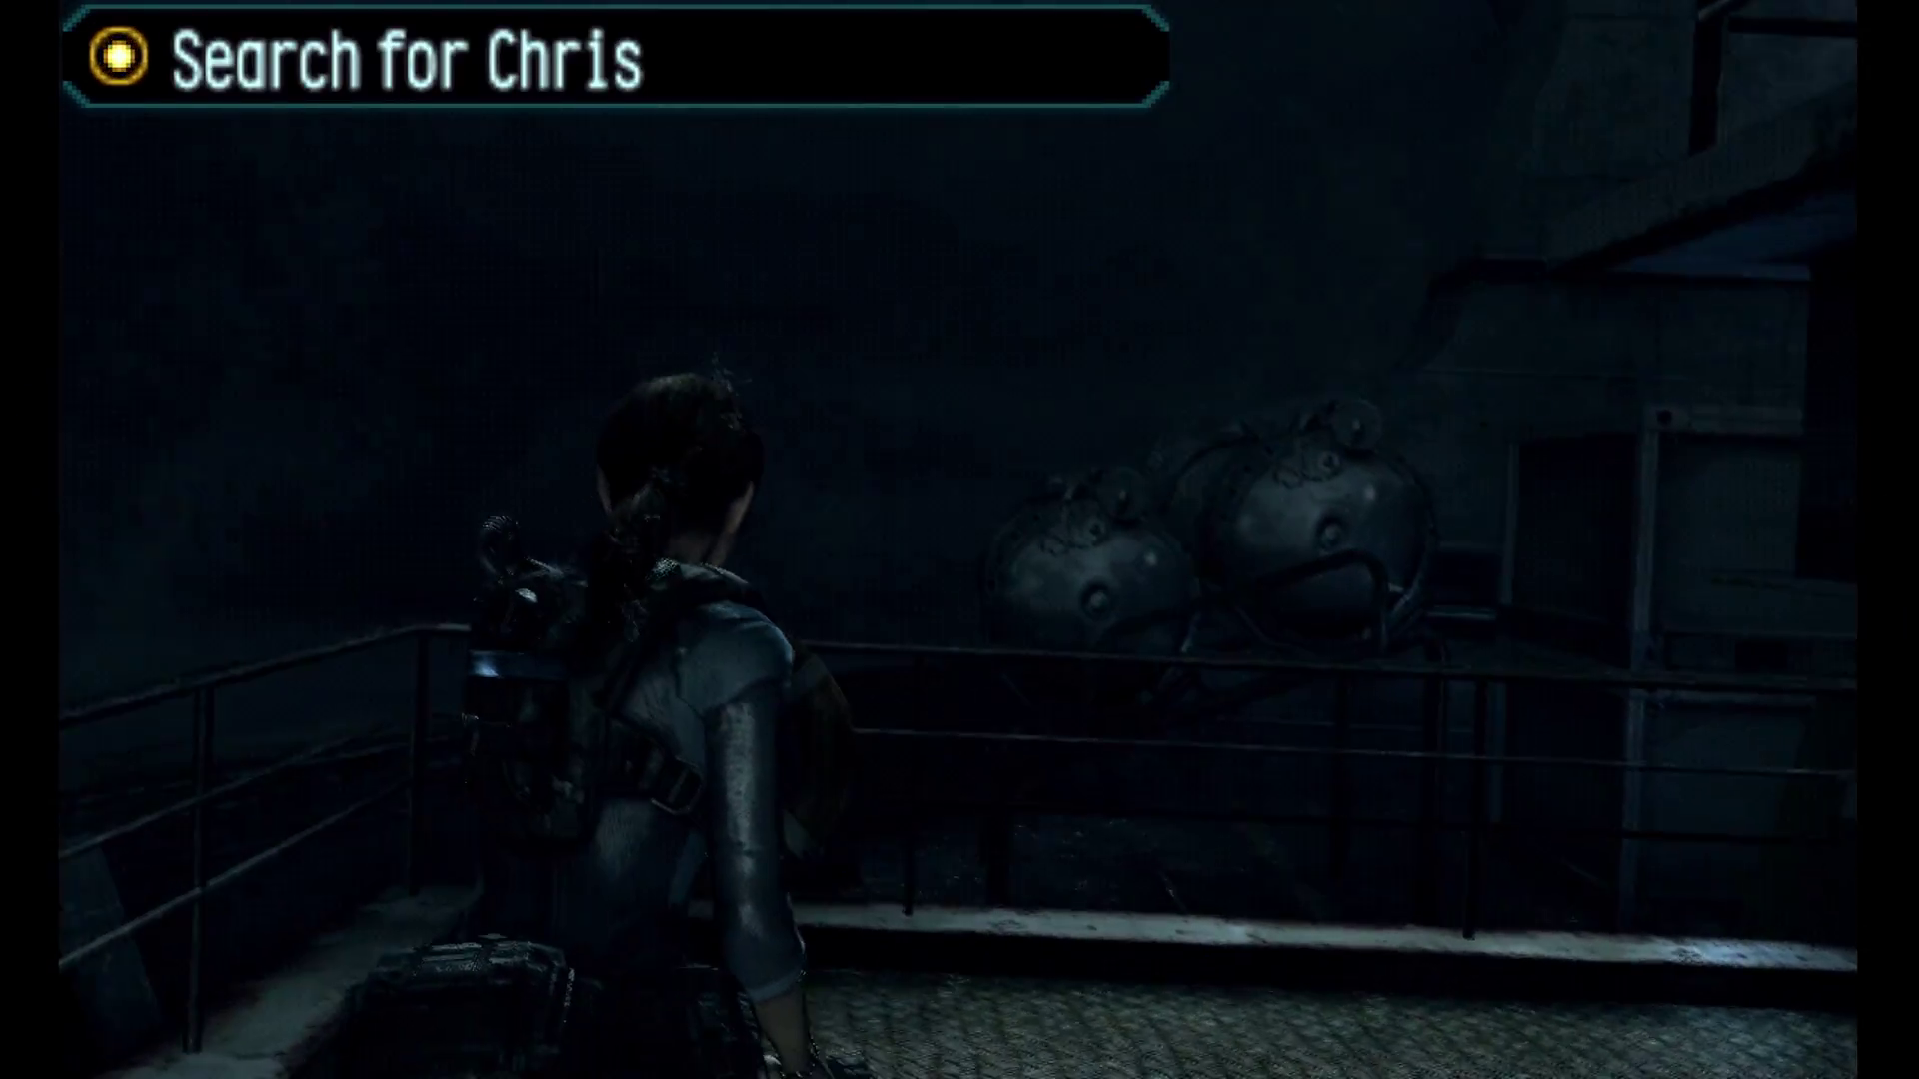
Step: Walk the character around the ship's deck to the chained orange door and turn toward the shutter to test gameplay
{"action": "key", "text": "Up"}
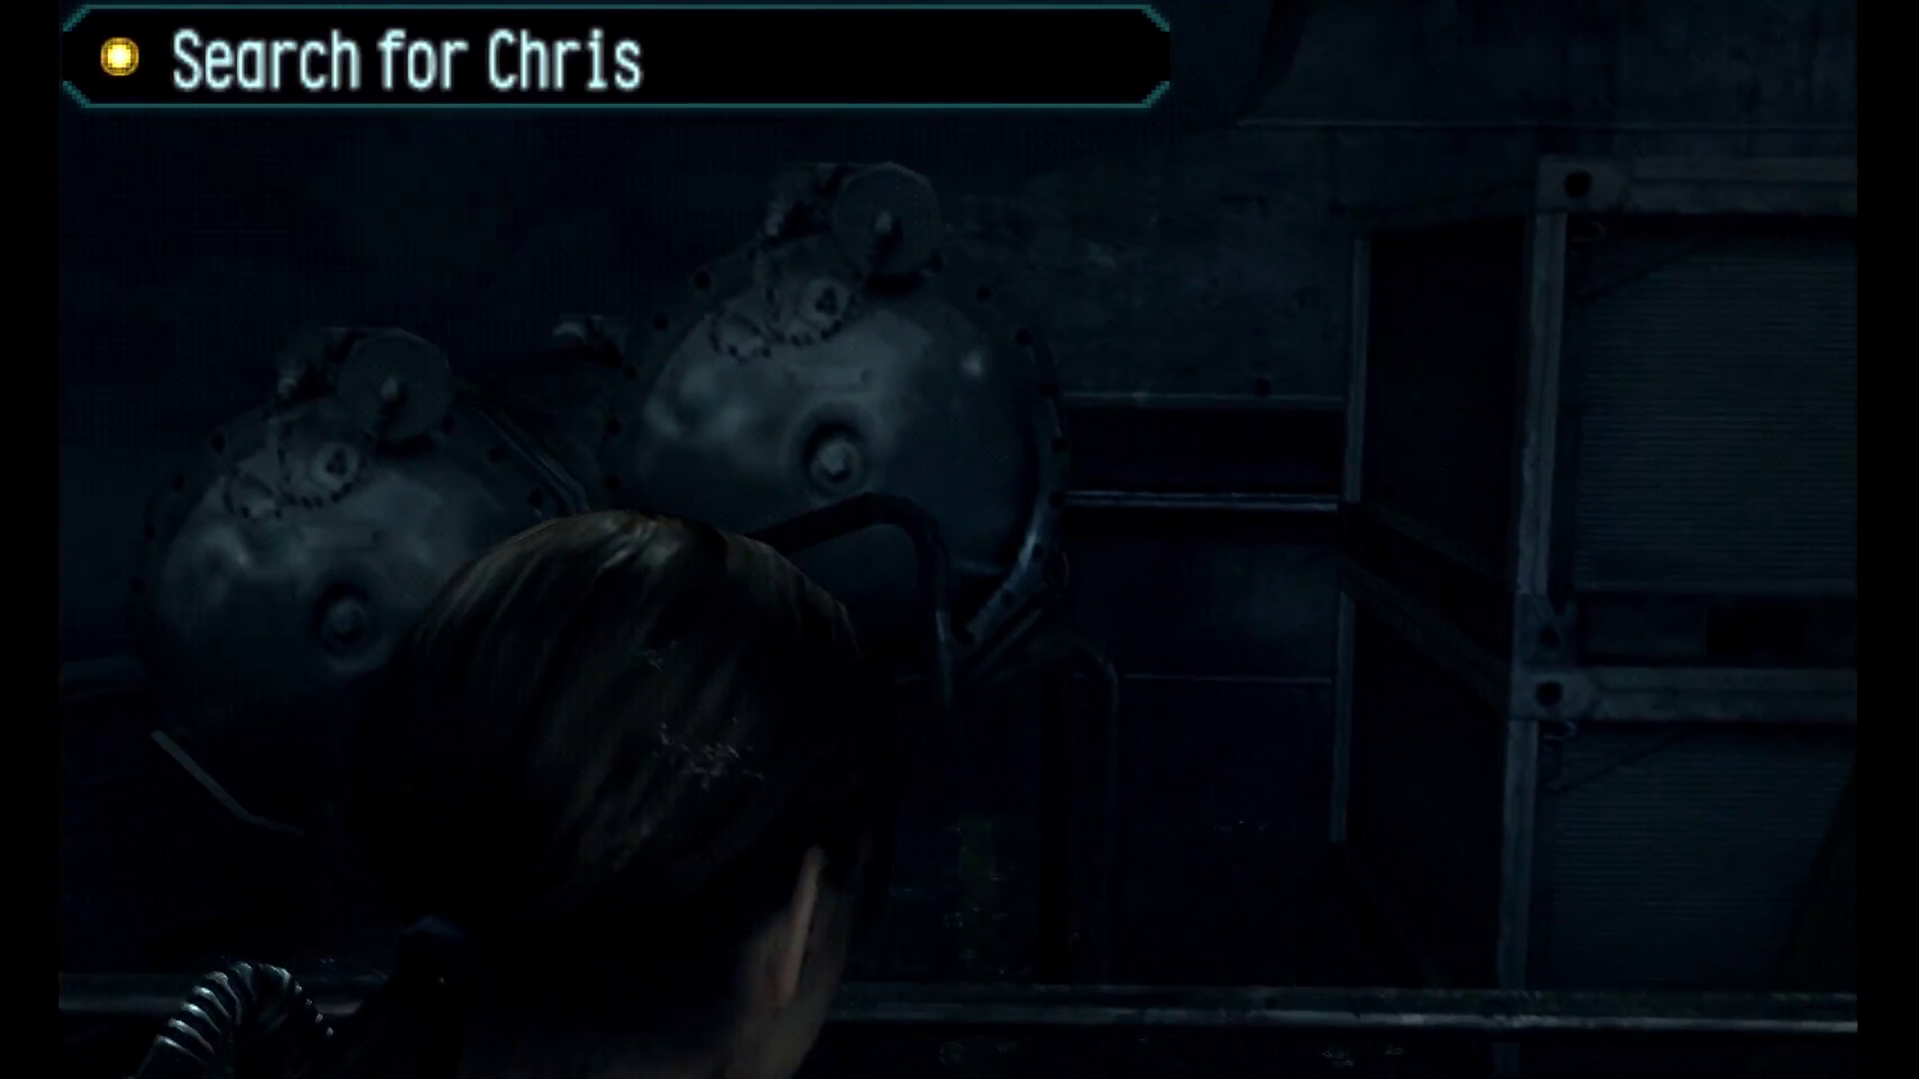
{"action": "key", "text": "Left"}
{"action": "key", "text": "Up"}
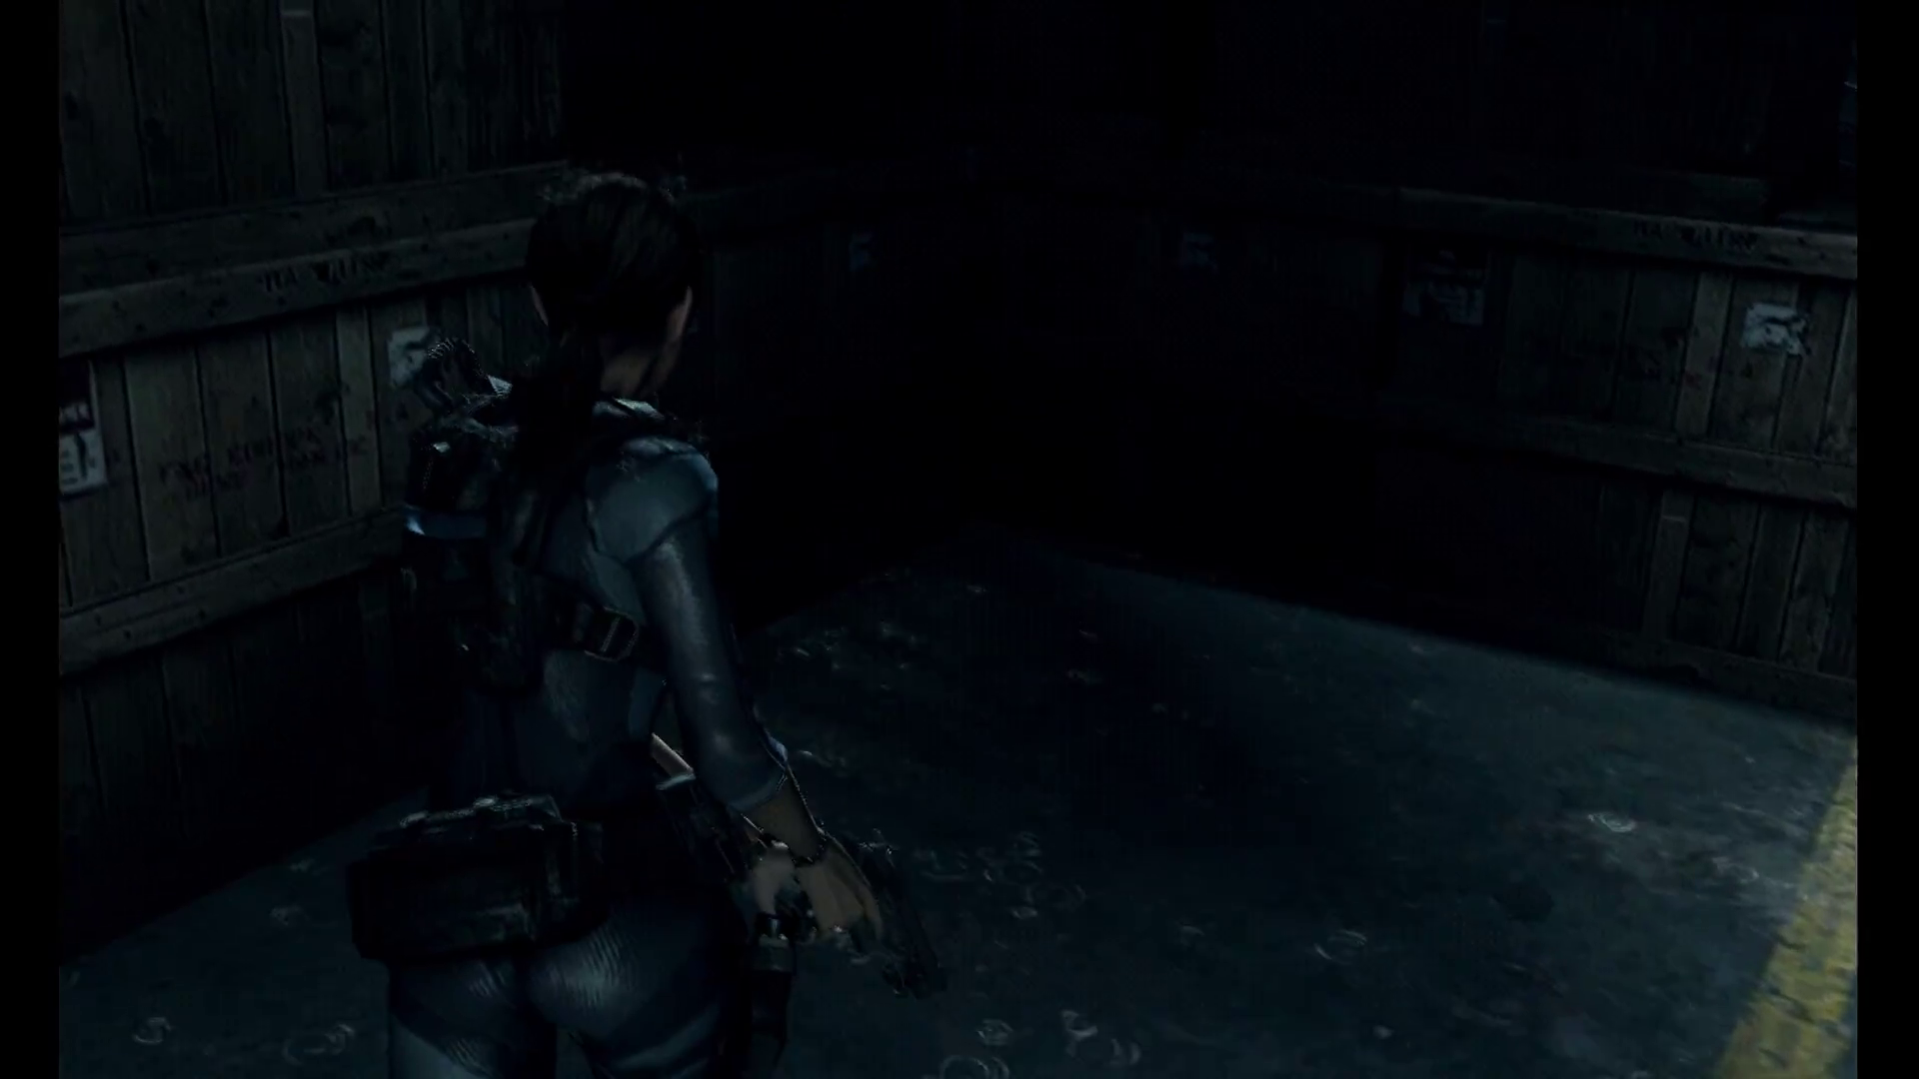
{"action": "key", "text": "Up"}
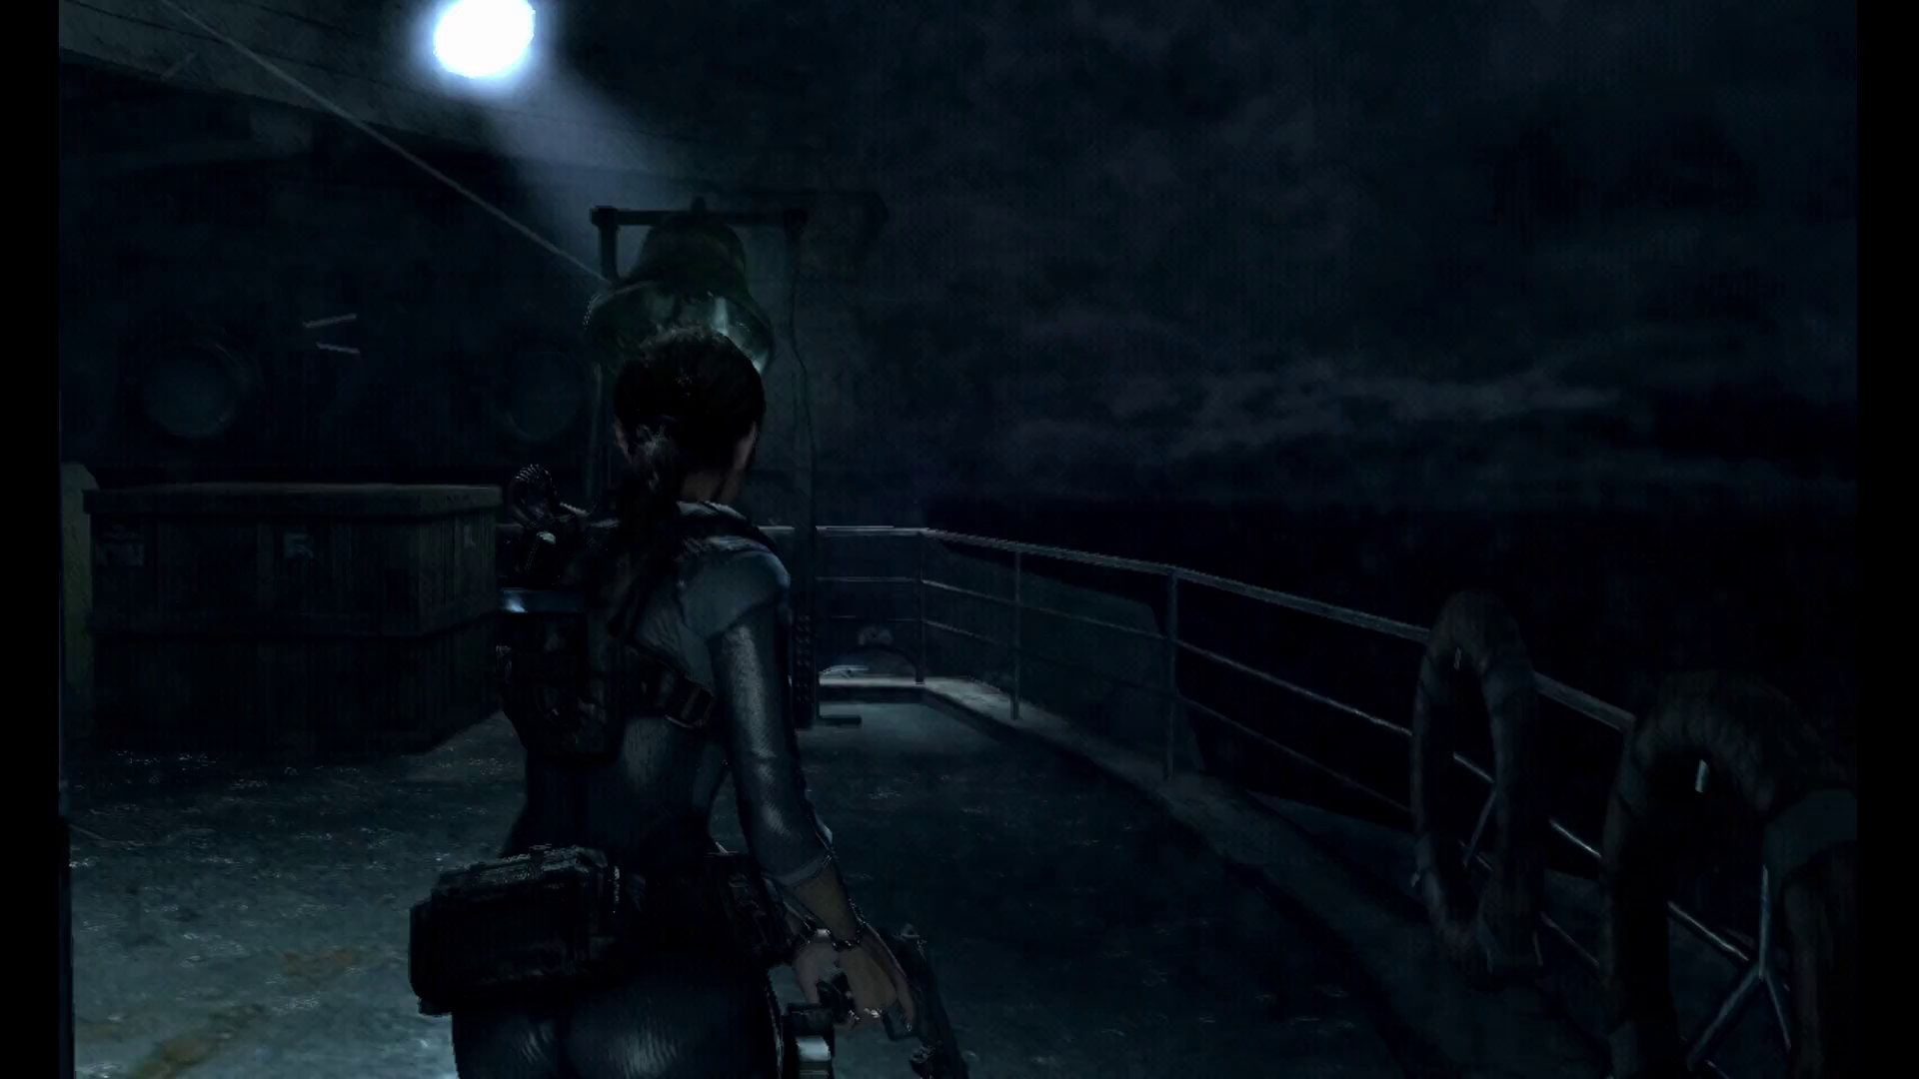
{"action": "key", "text": "Left"}
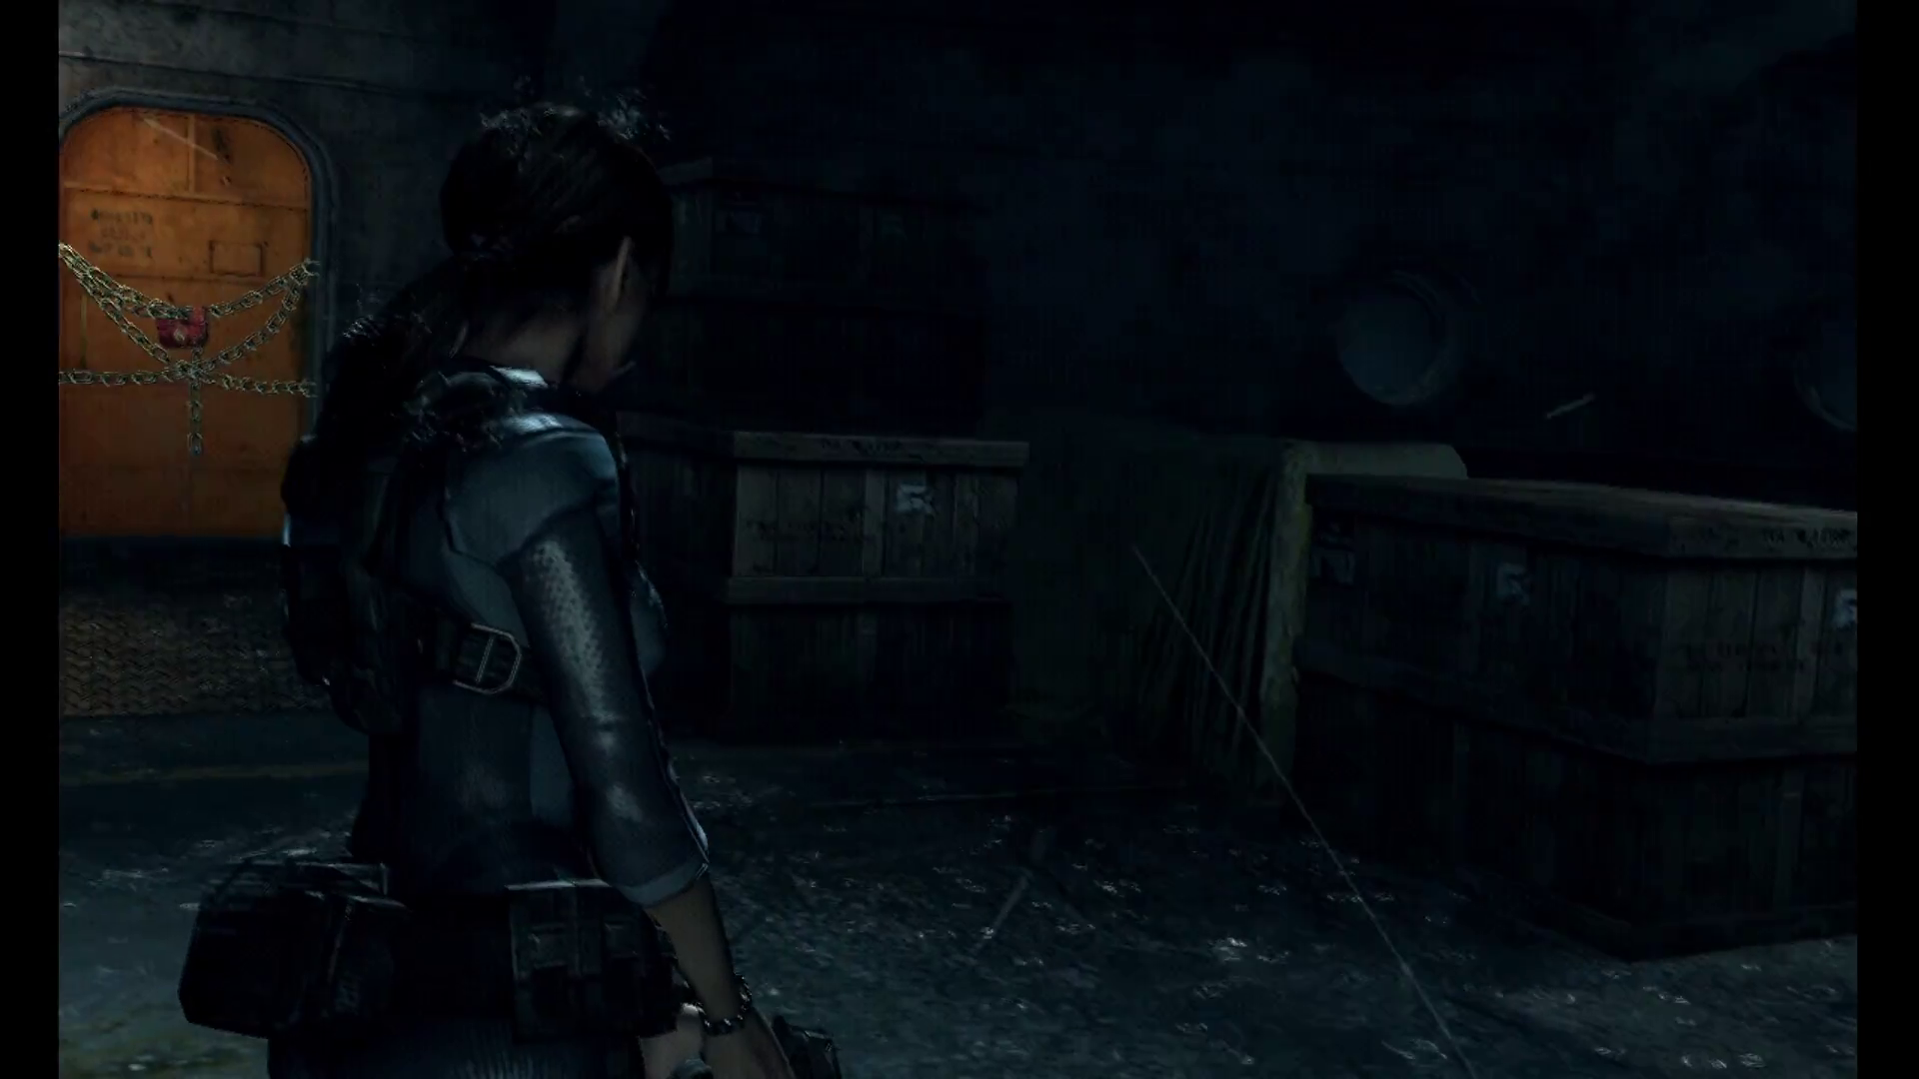
{"action": "key", "text": "Left"}
{"action": "key", "text": "Up"}
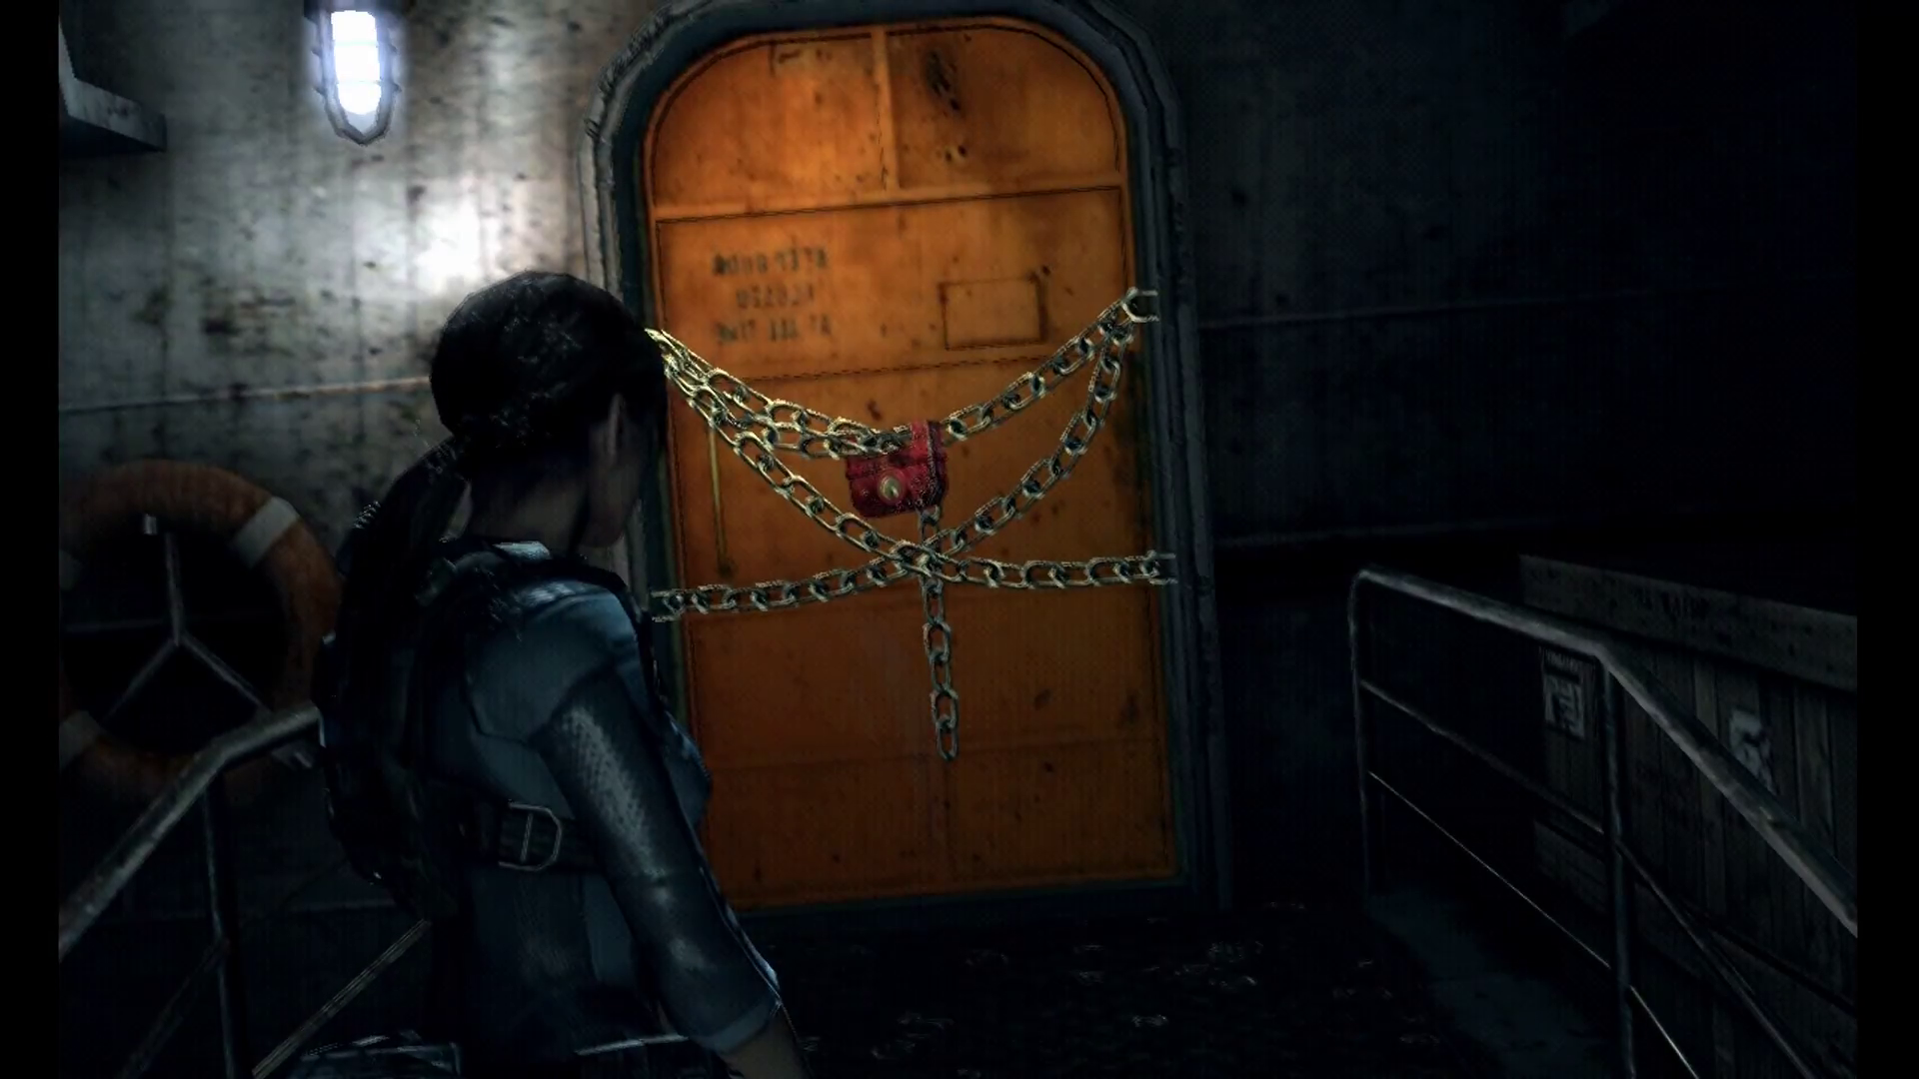
{"action": "key", "text": "Left"}
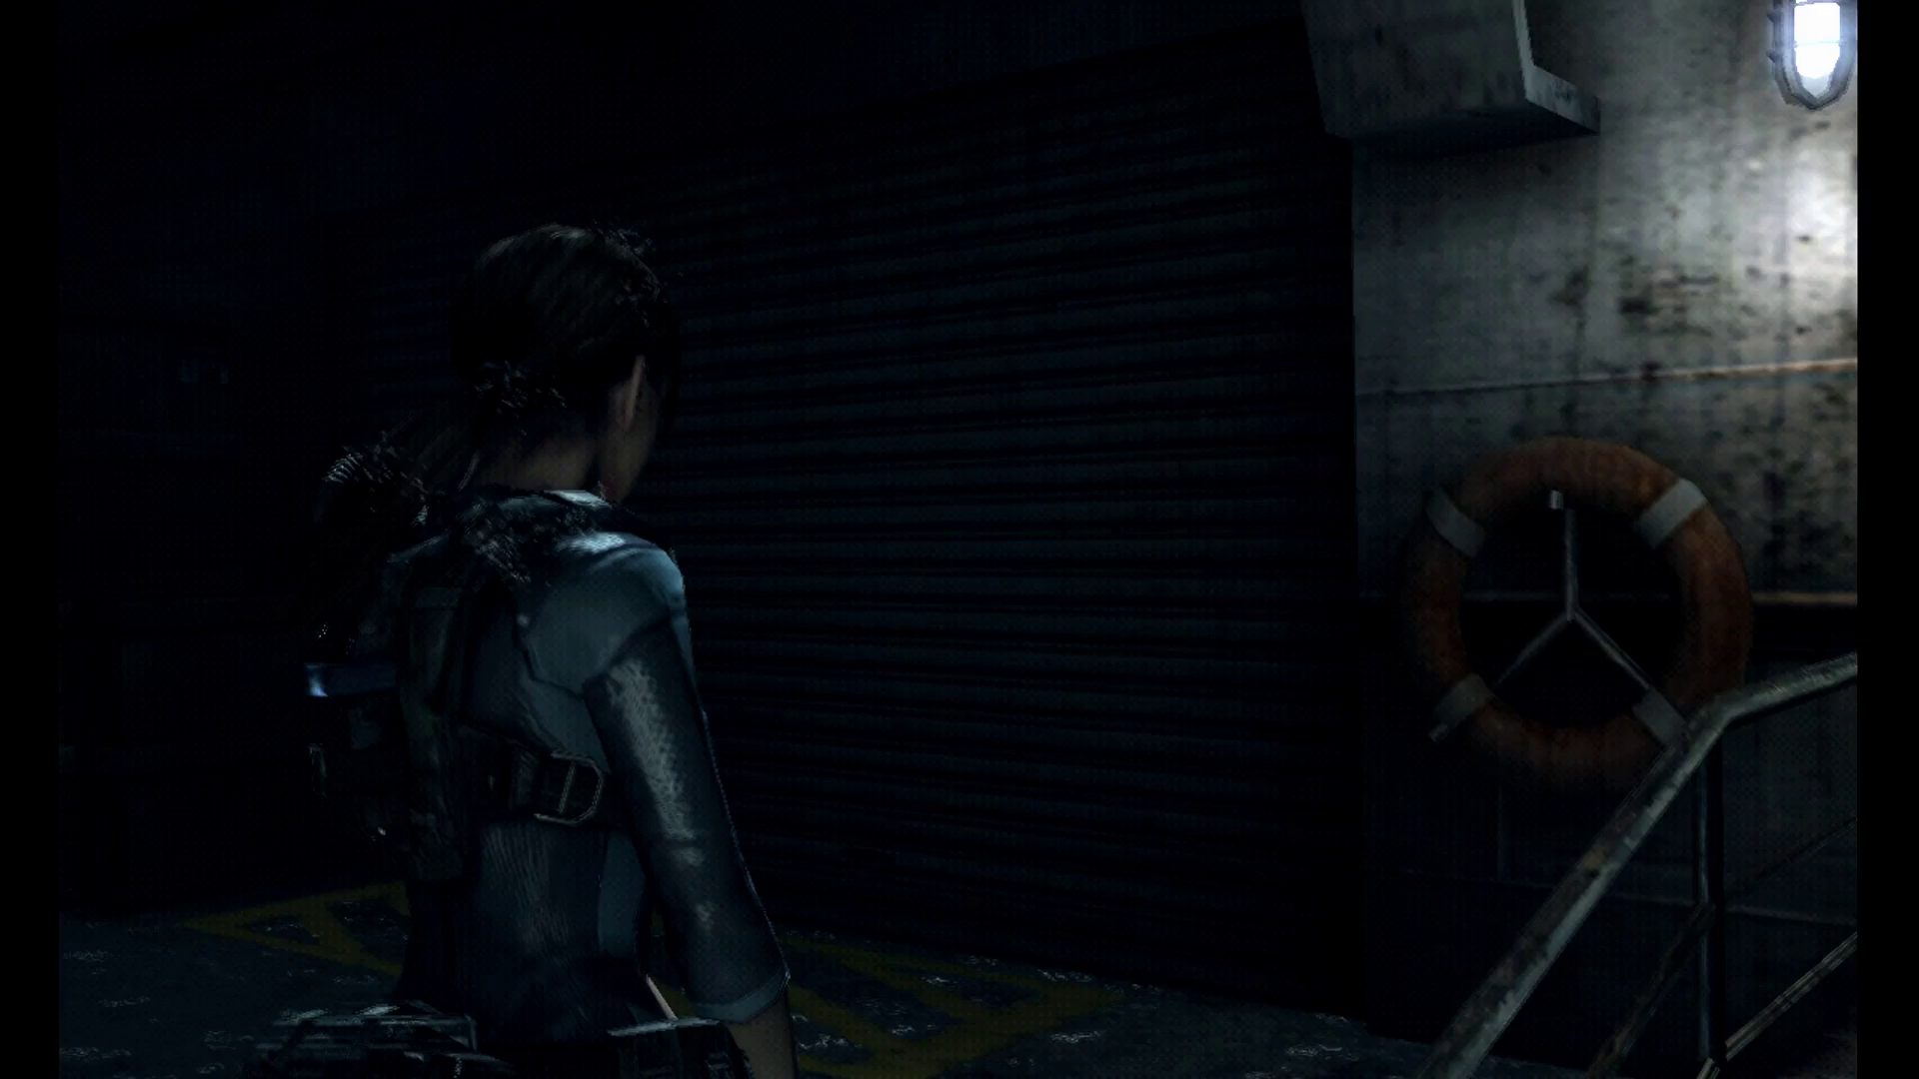
{"action": "key", "text": "Left"}
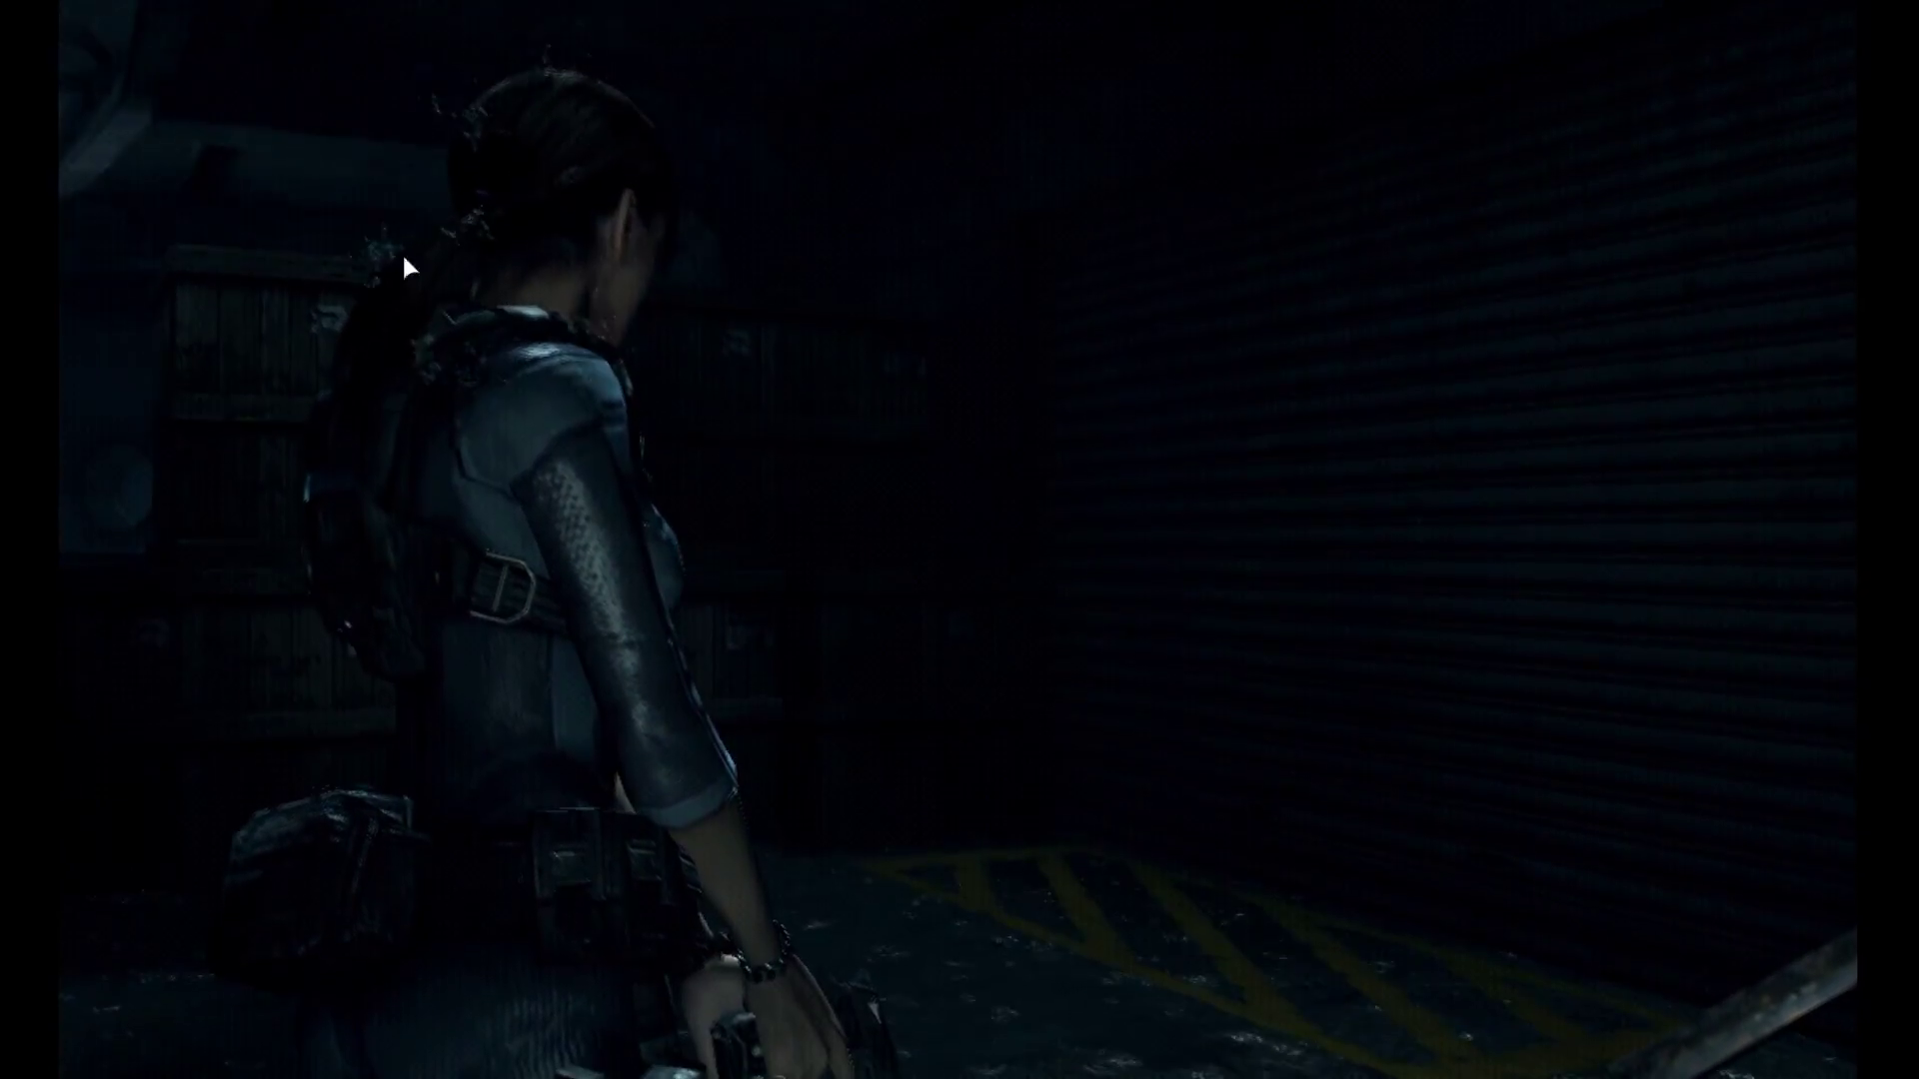
Step: Take the running game out of fullscreen and open the configuration for the current game
{"action": "key", "text": "Escape"}
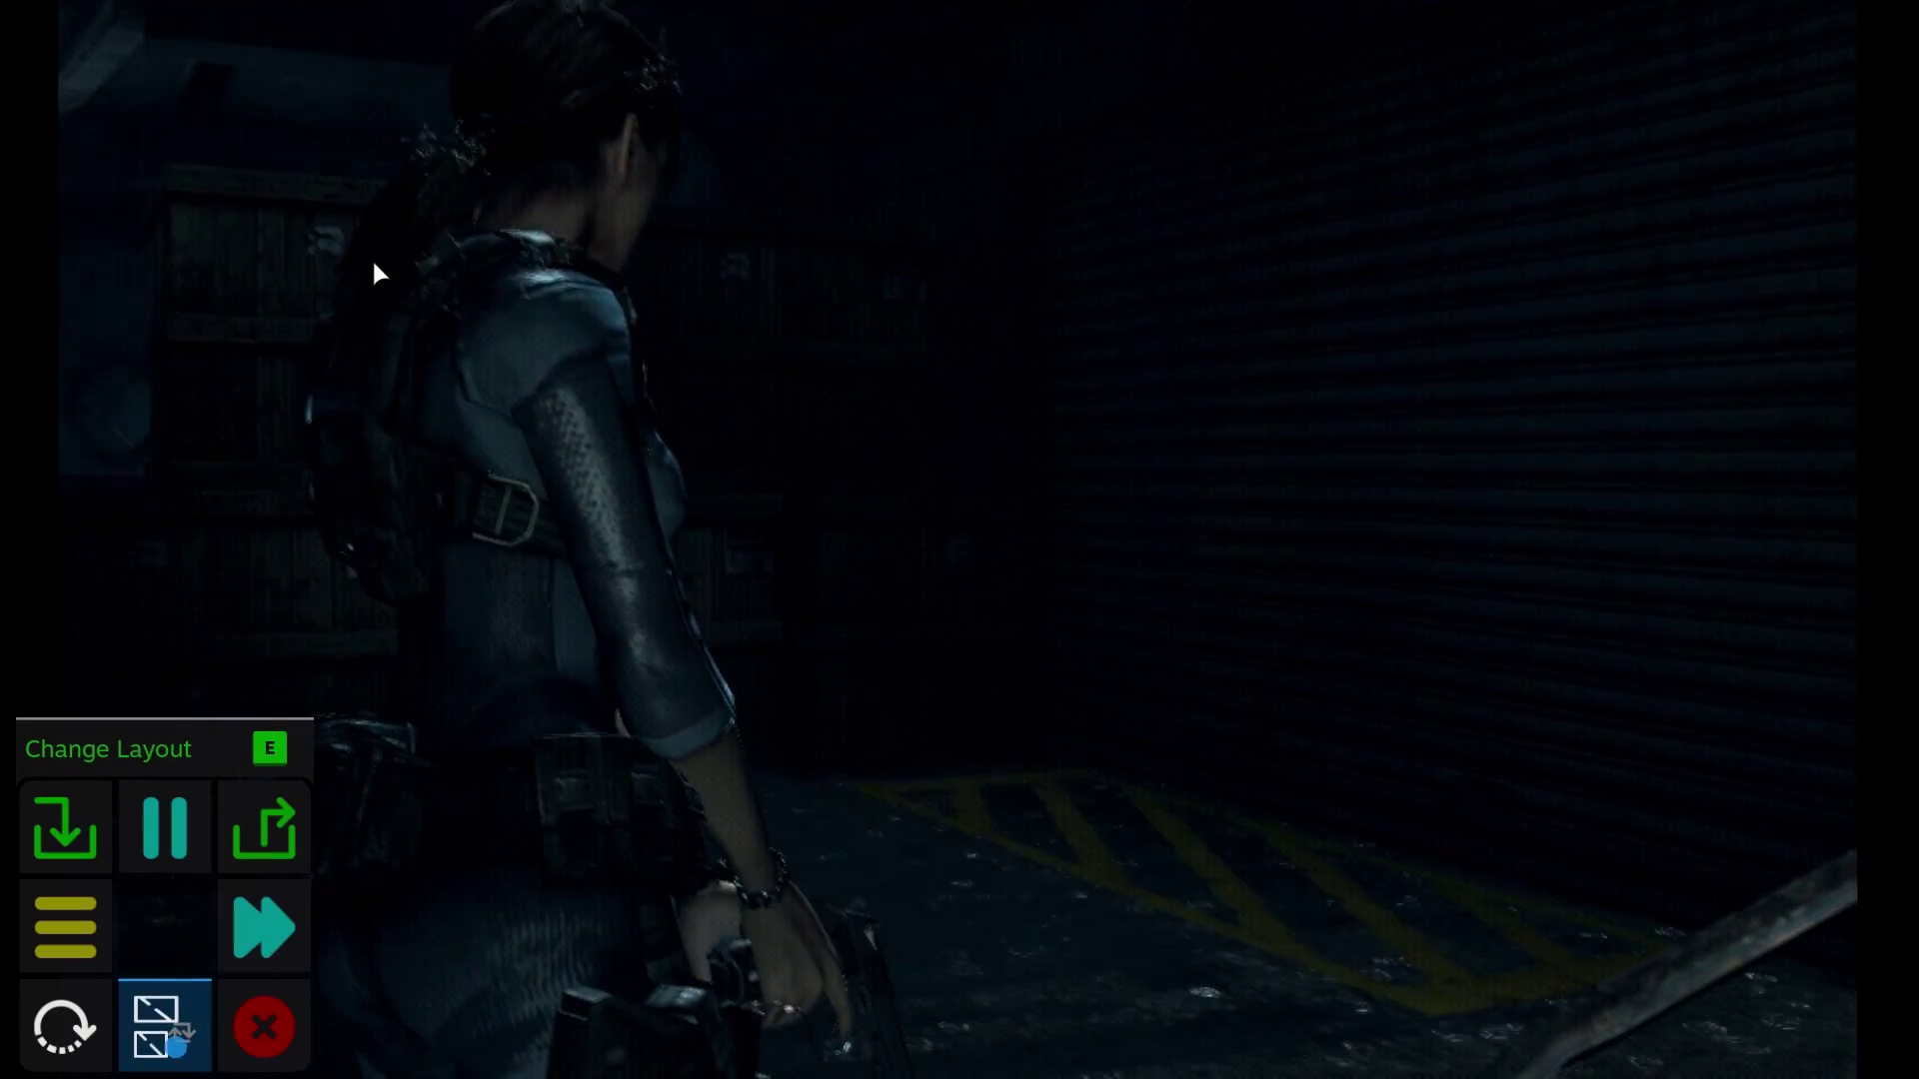
{"action": "key", "text": "Left"}
{"action": "key", "text": "Up"}
{"action": "key", "text": "Return"}
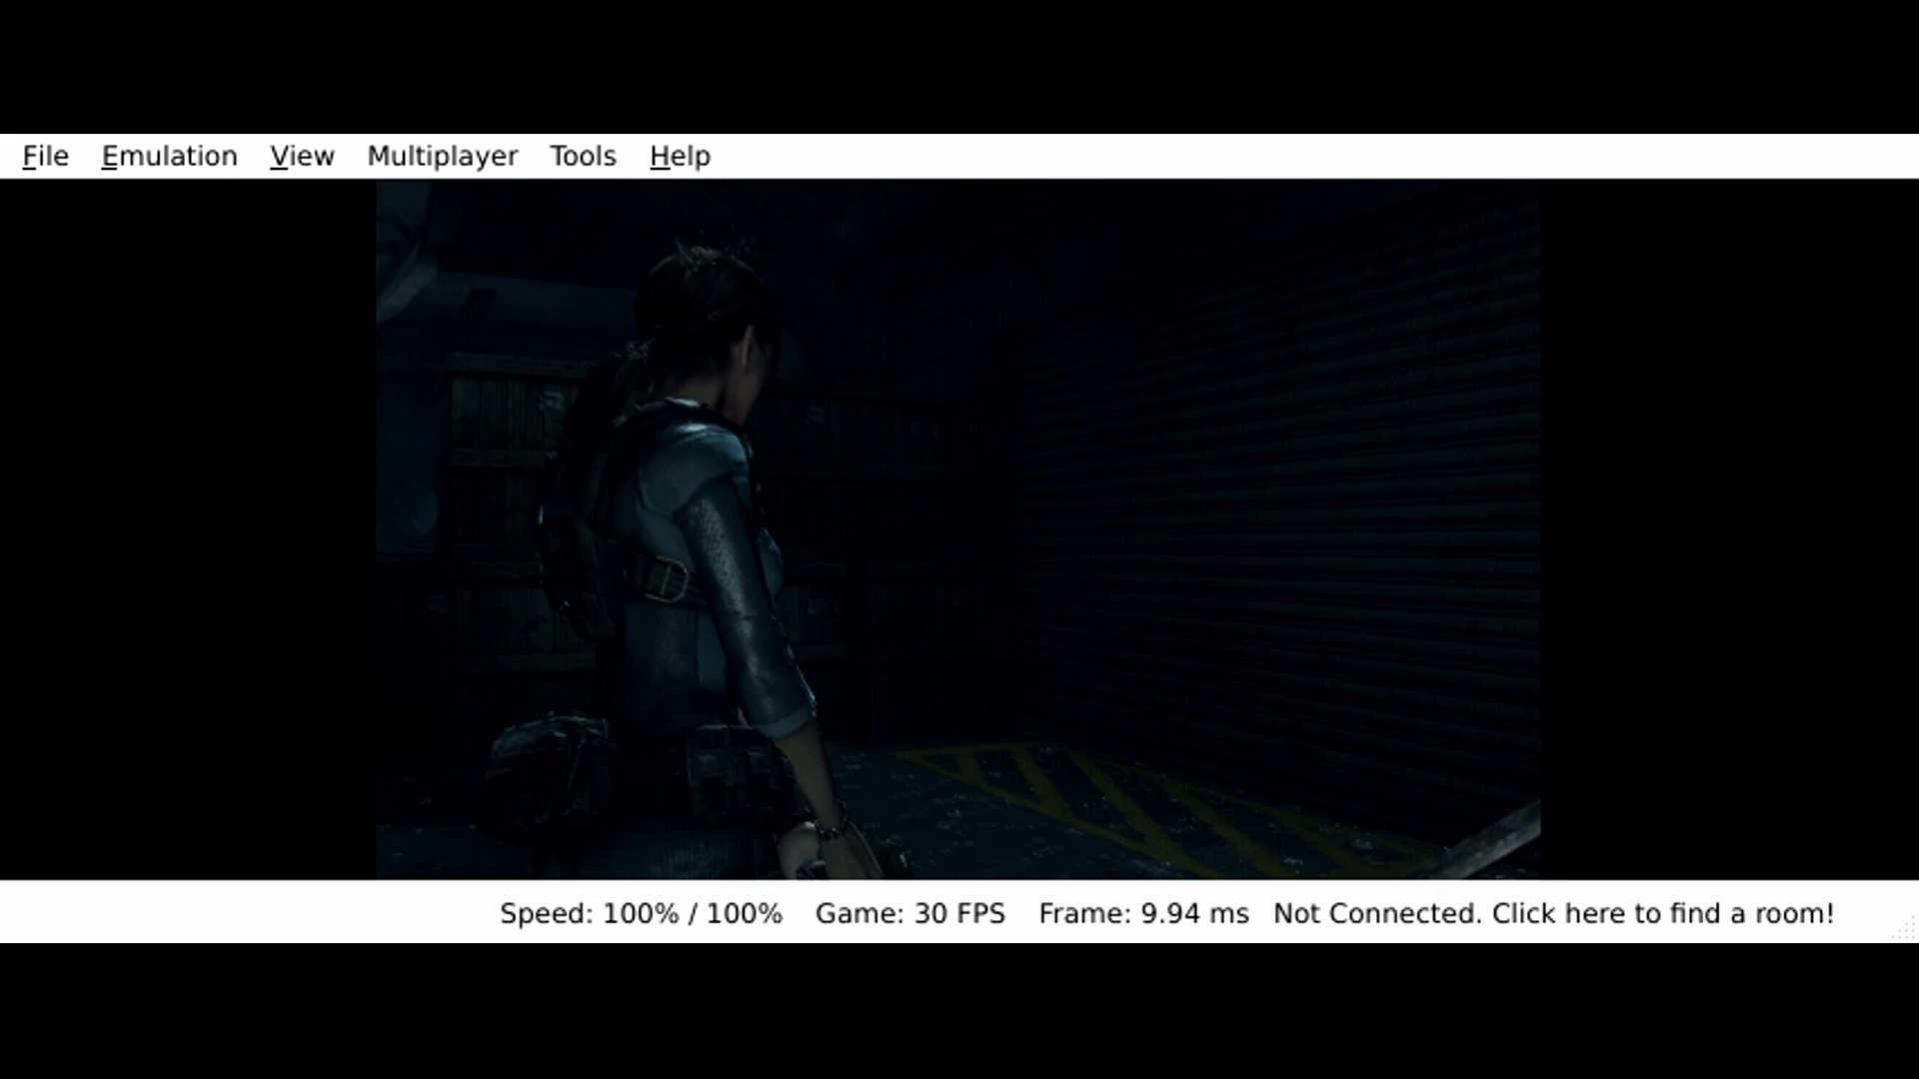
{"action": "left_click", "coordinate": [182, 160]}
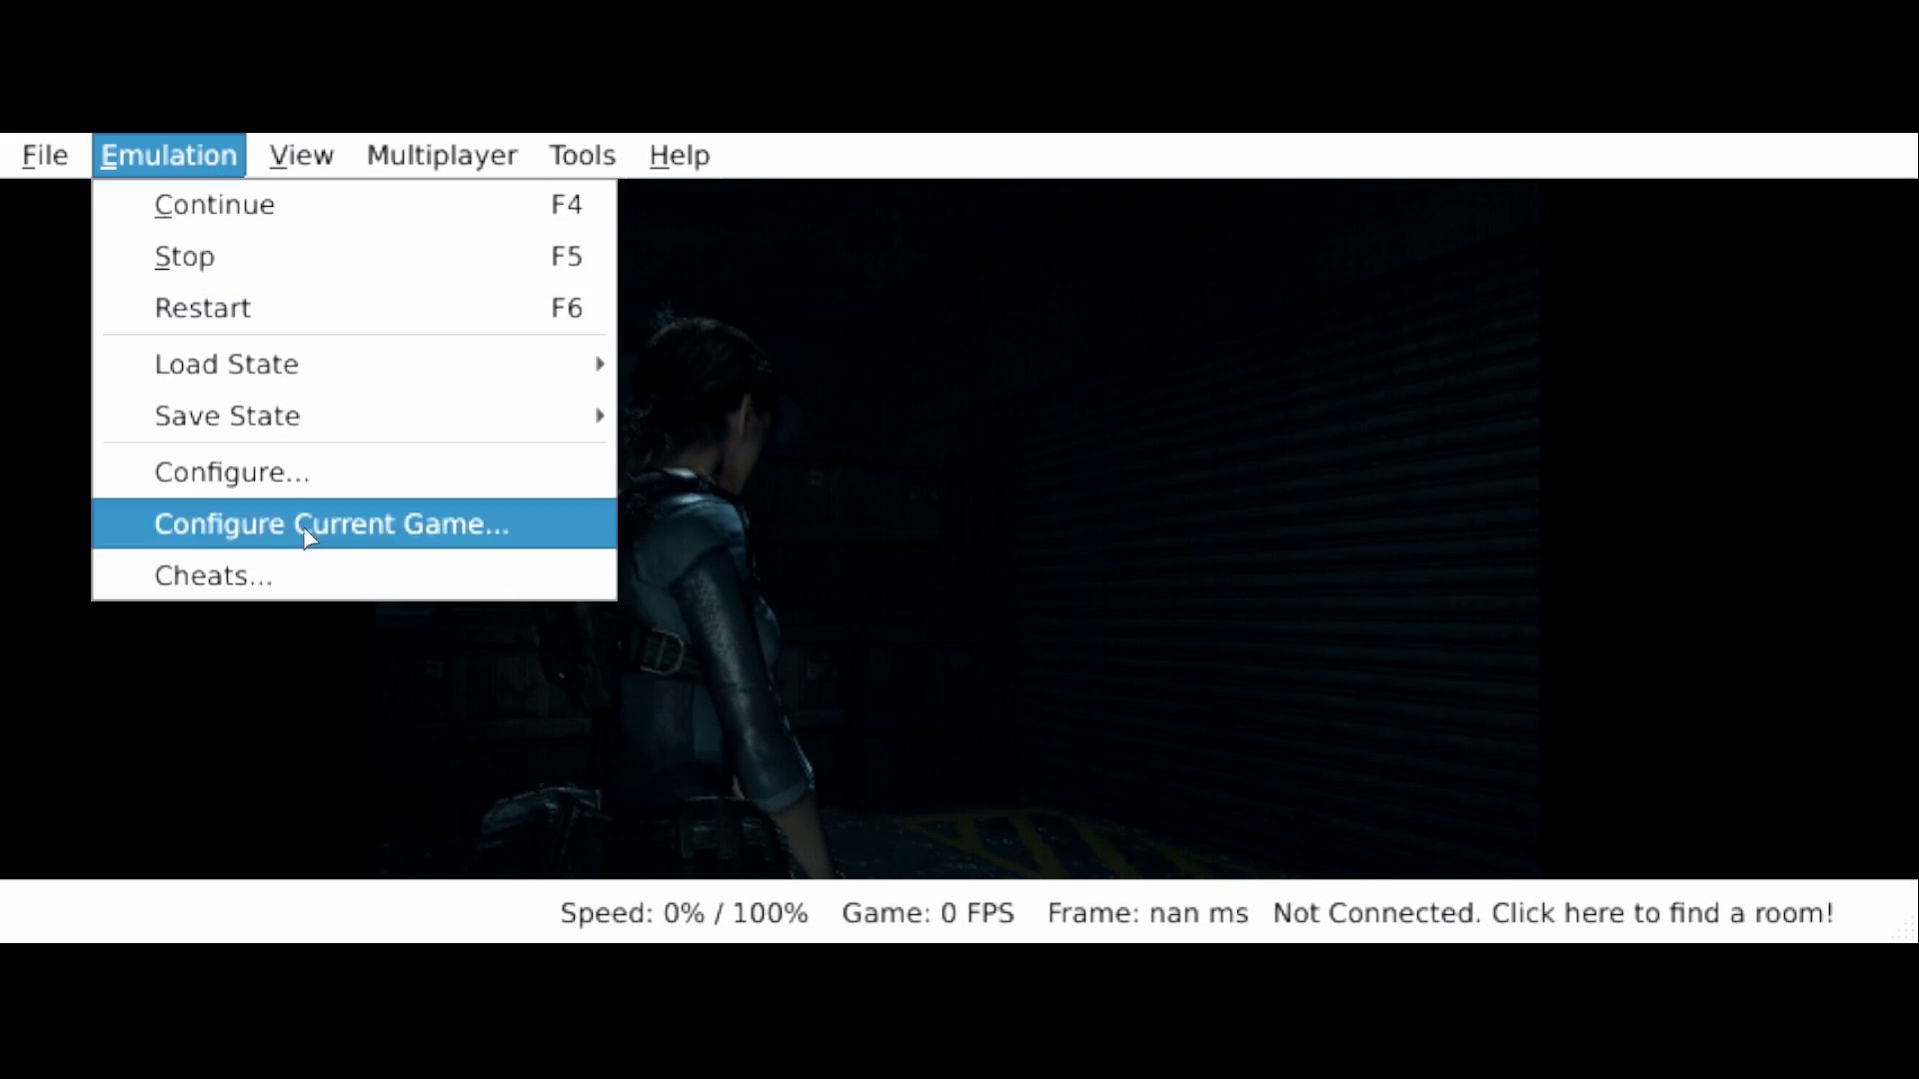
{"action": "left_click", "coordinate": [424, 515]}
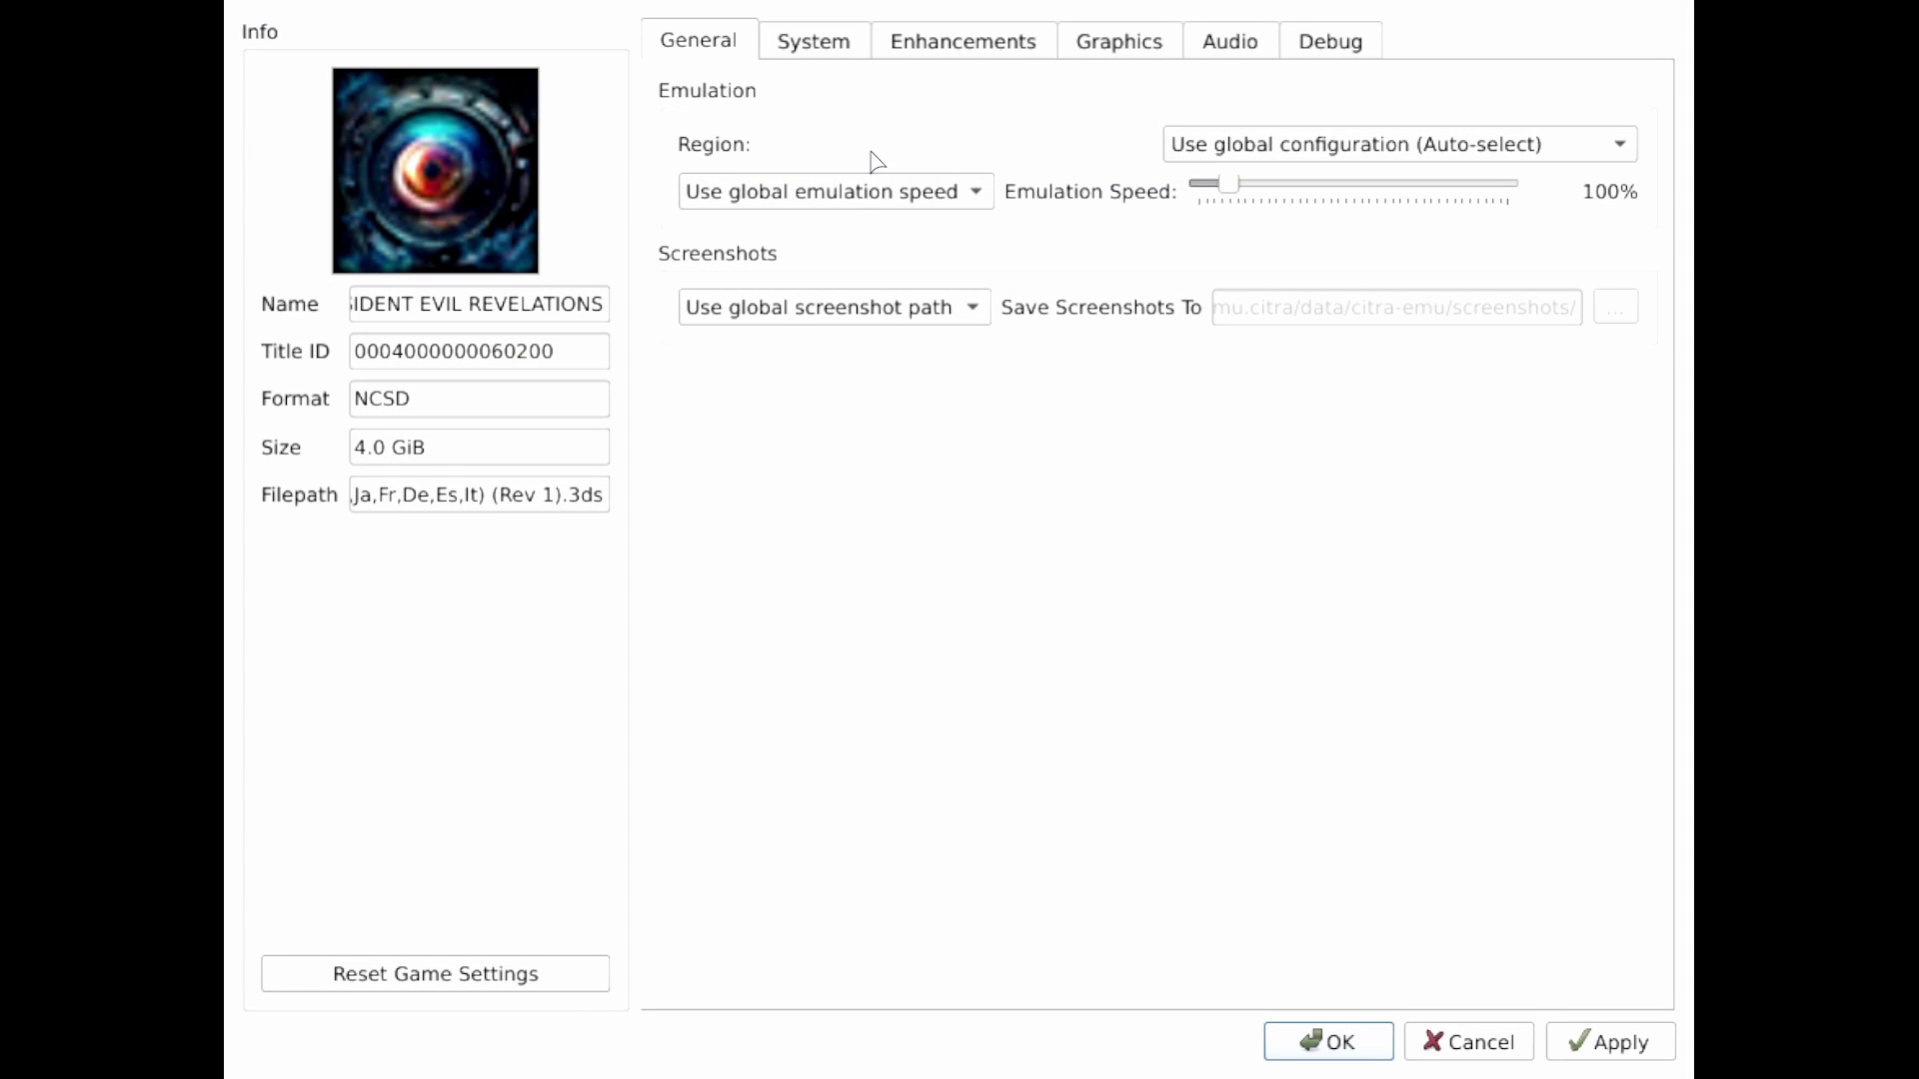
Step: Review the game's System settings and set its internal resolution to 2x Native (800x480) under Enhancements
{"action": "left_click", "coordinate": [812, 45]}
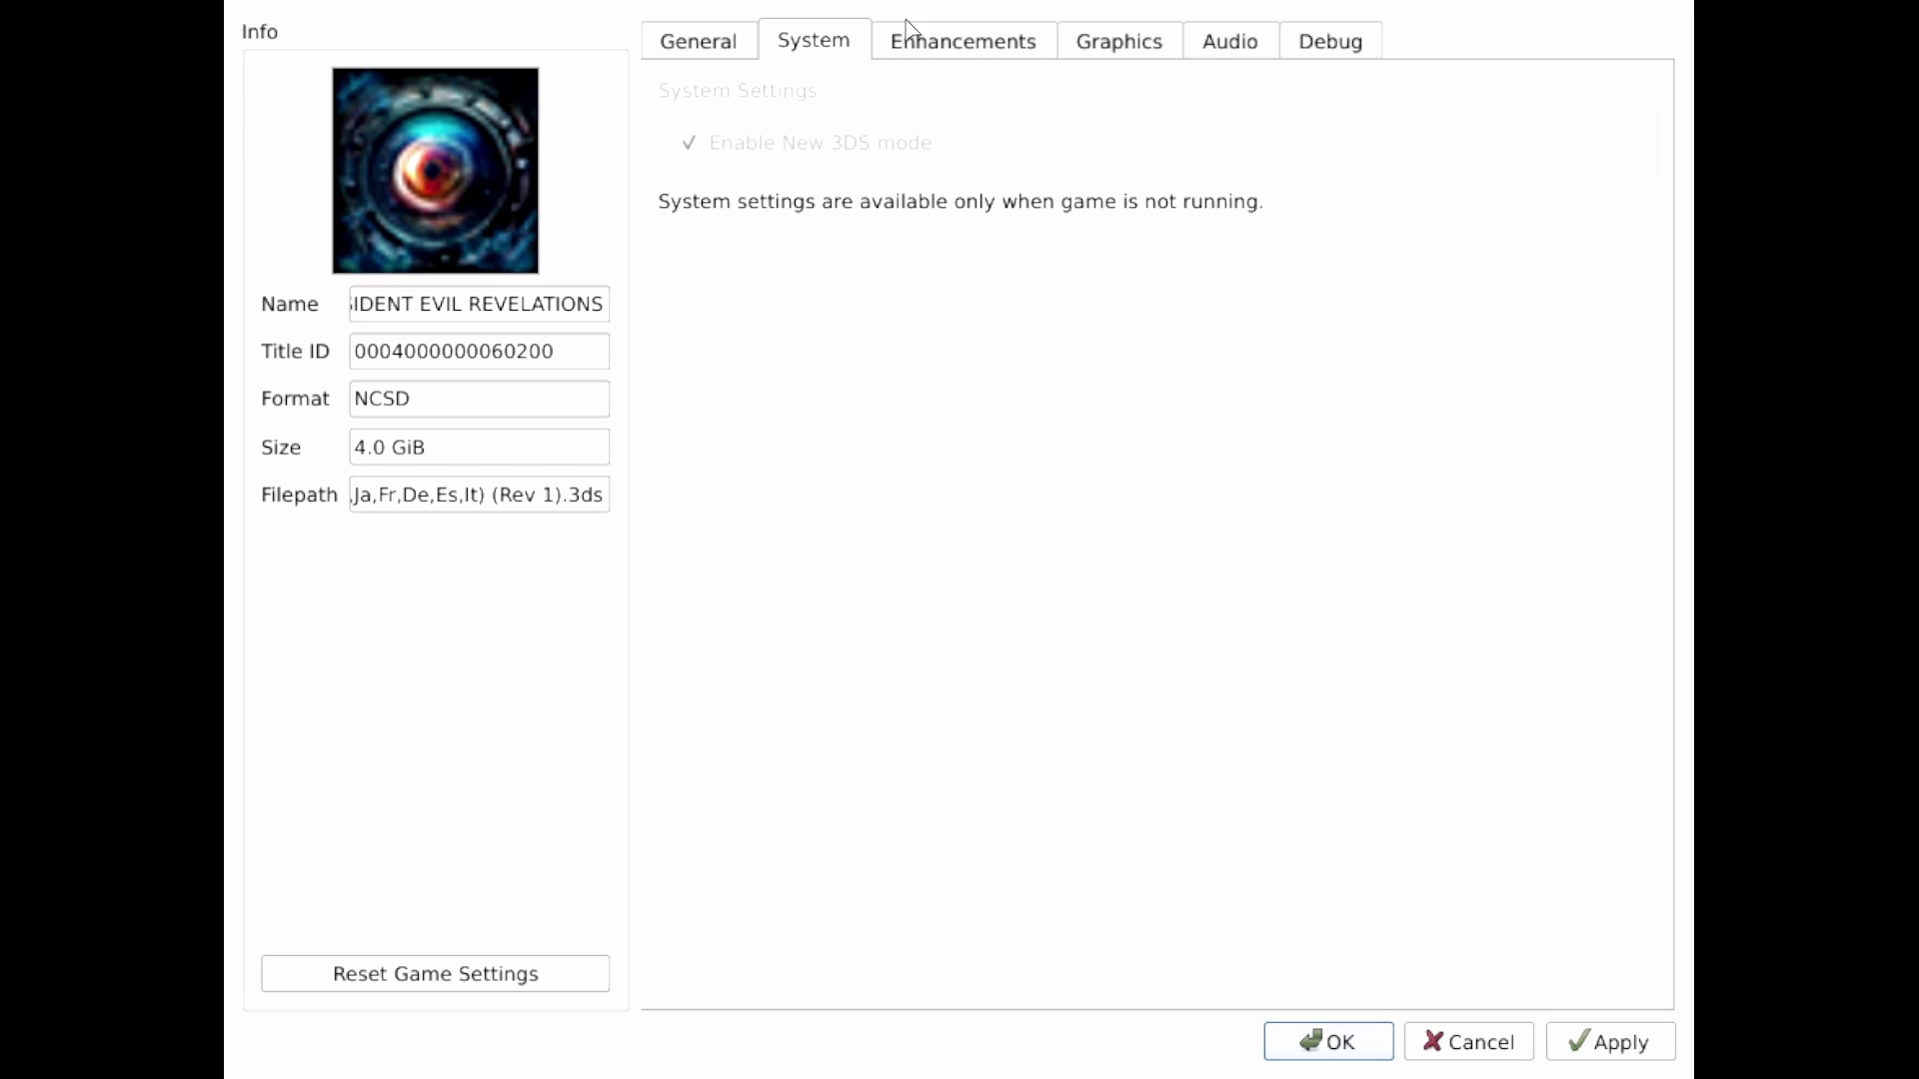
{"action": "left_click", "coordinate": [977, 50]}
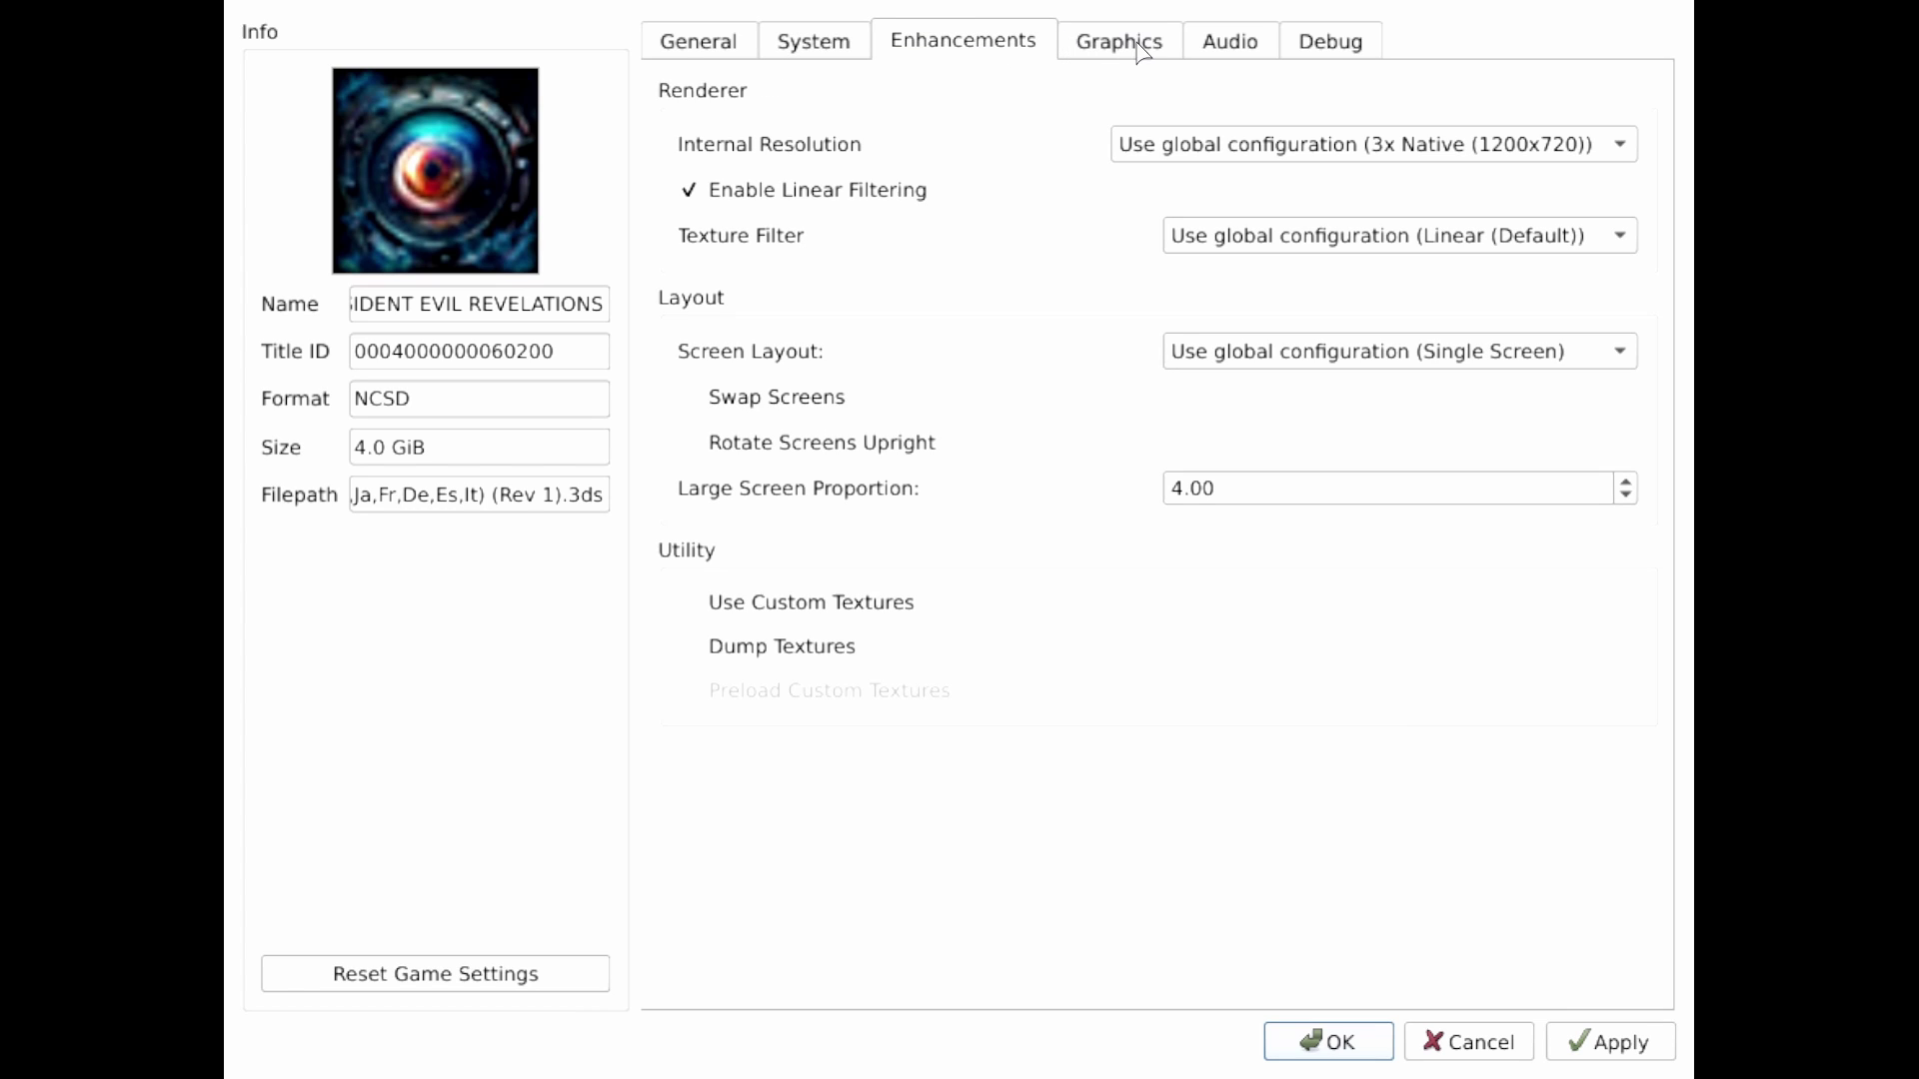
{"action": "left_click", "coordinate": [1201, 145]}
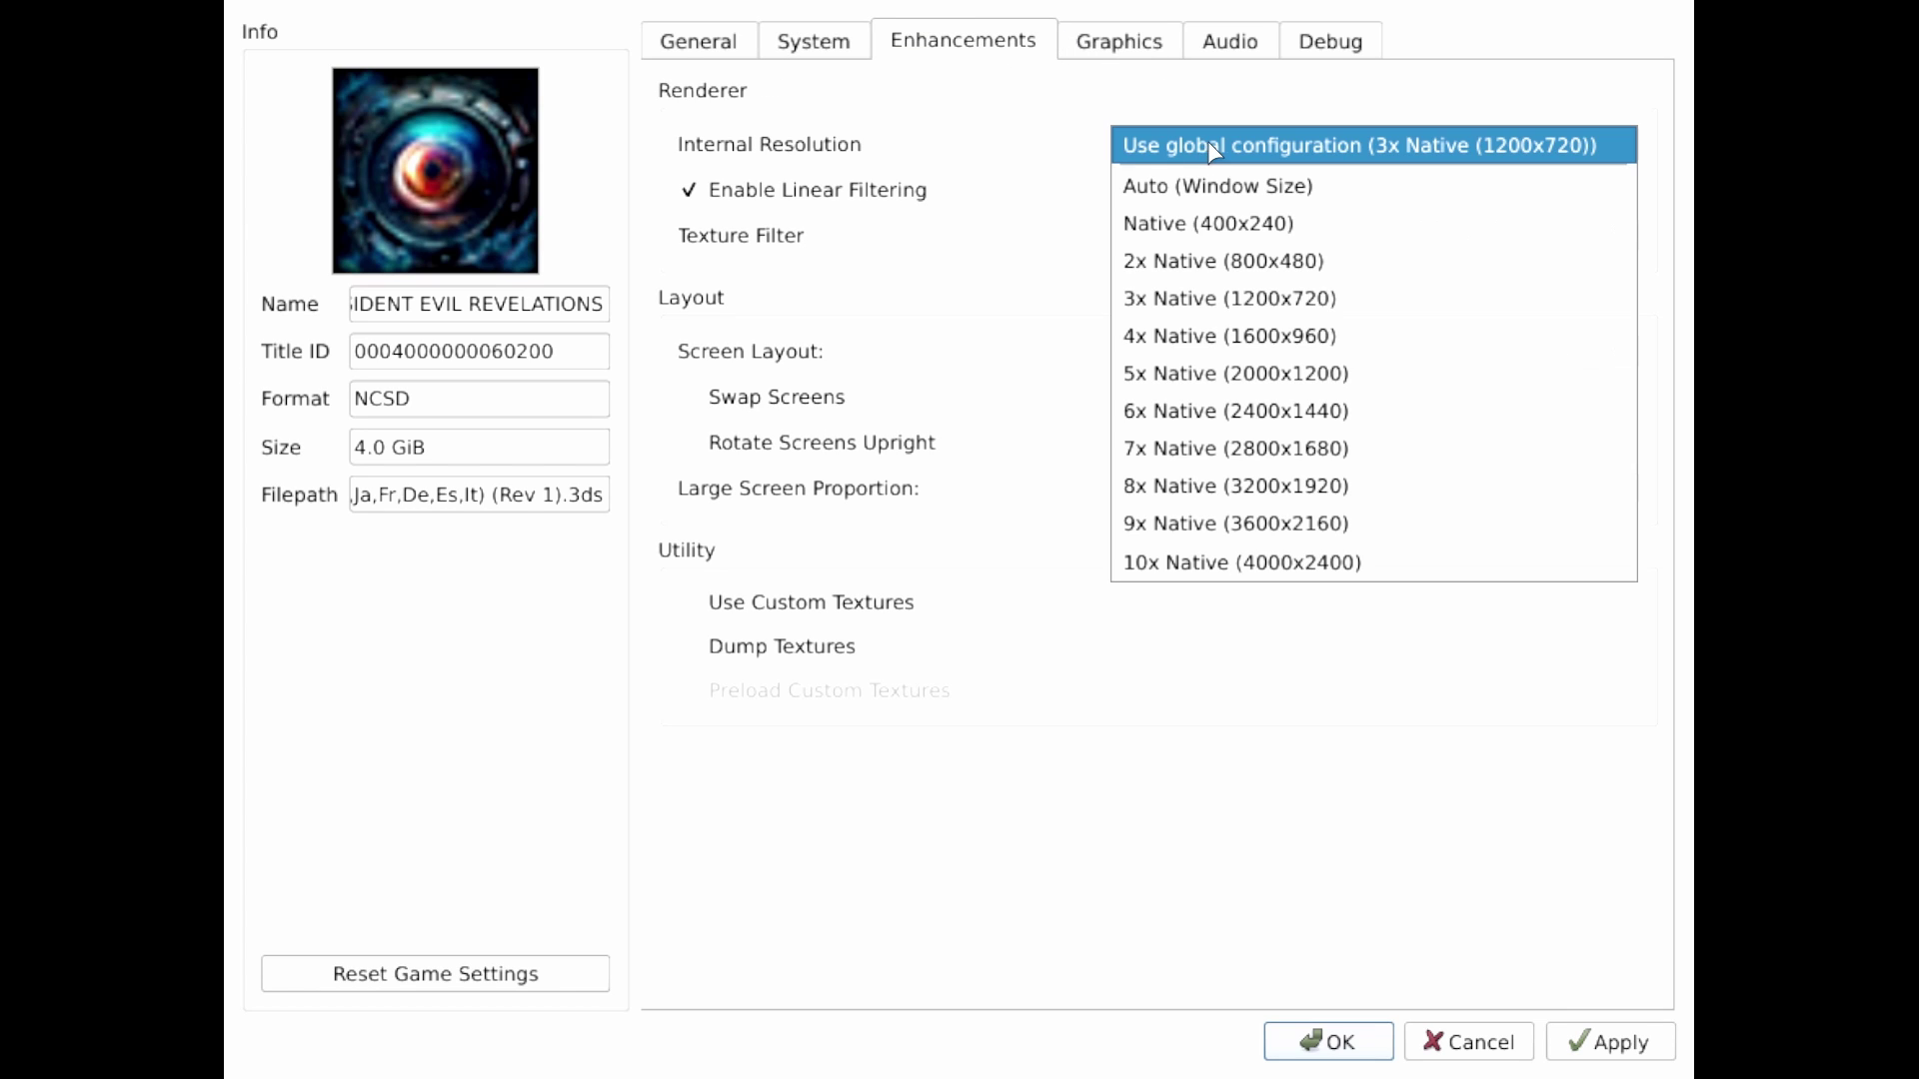
{"action": "left_click", "coordinate": [1243, 262]}
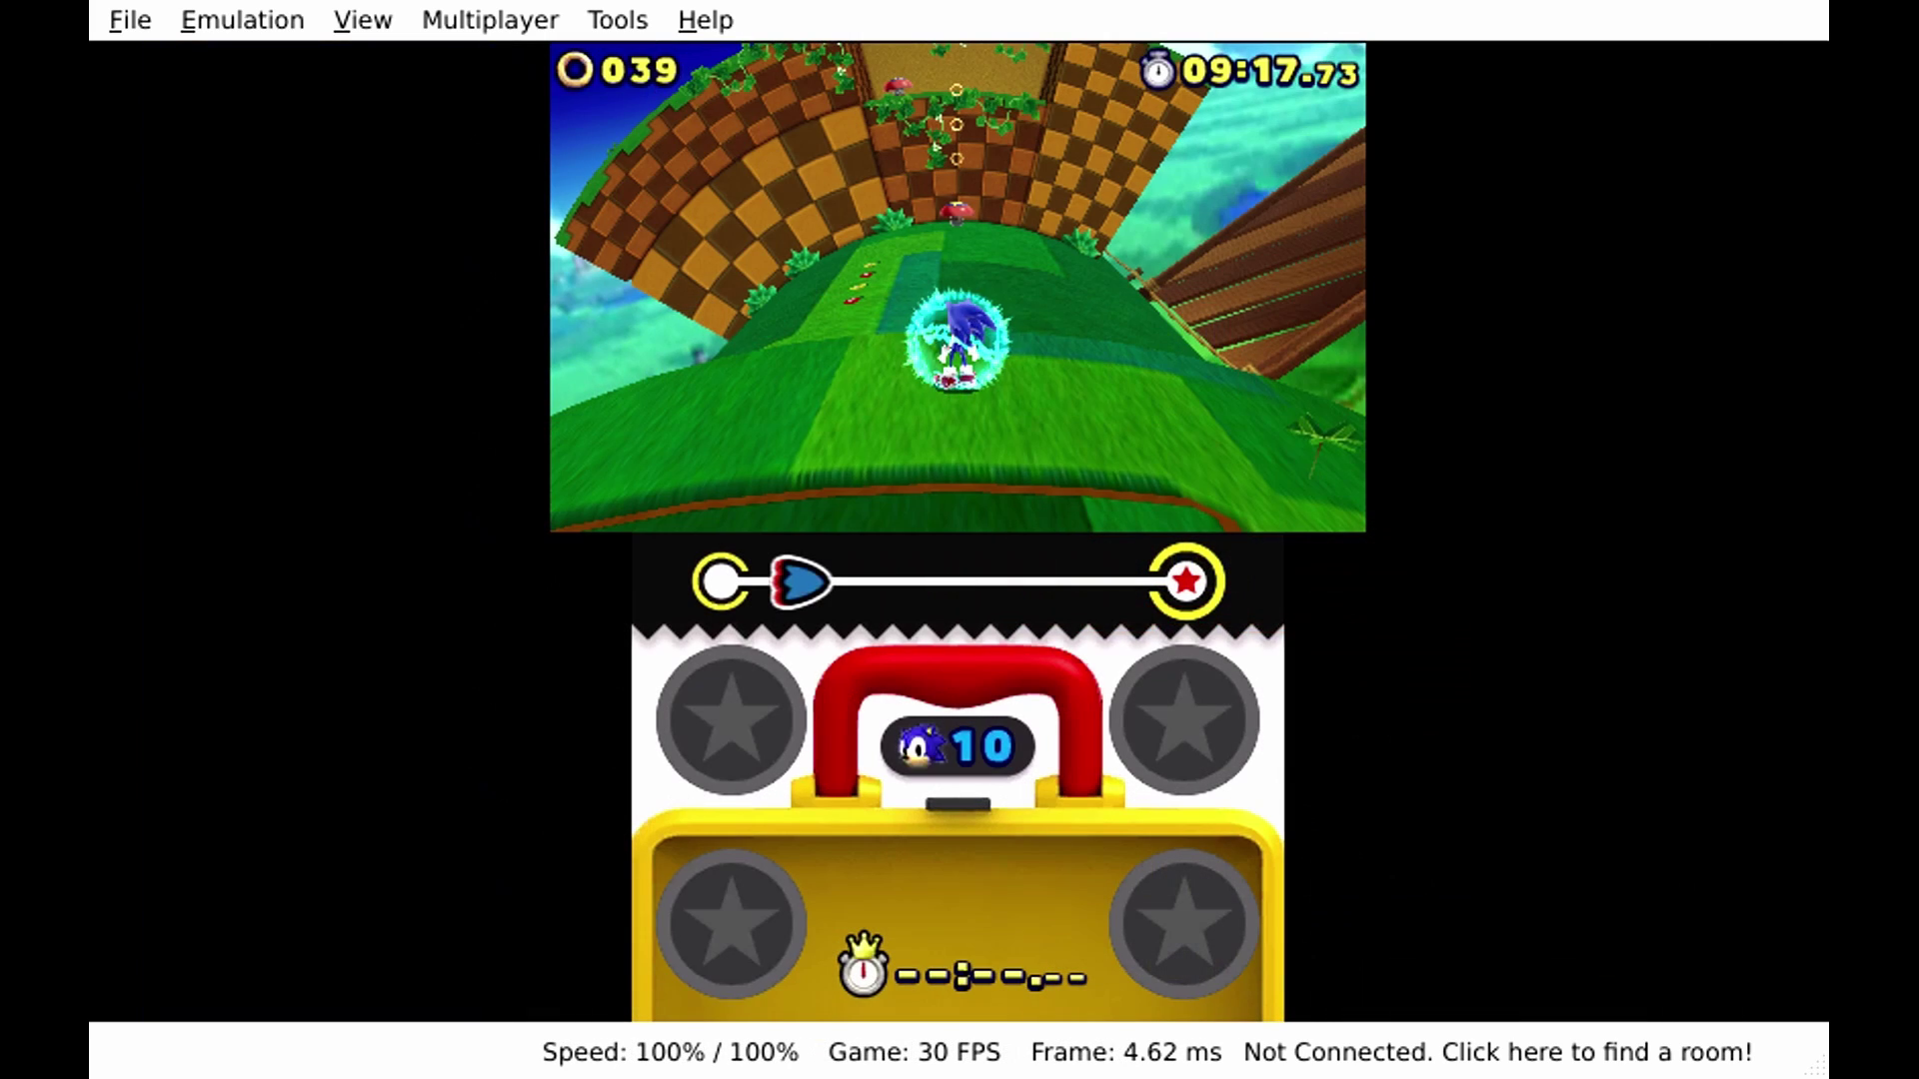
Step: Switch Sonic Lost World from the stacked screens to the single-screen layout and make it fullscreen
{"action": "key", "text": "F10"}
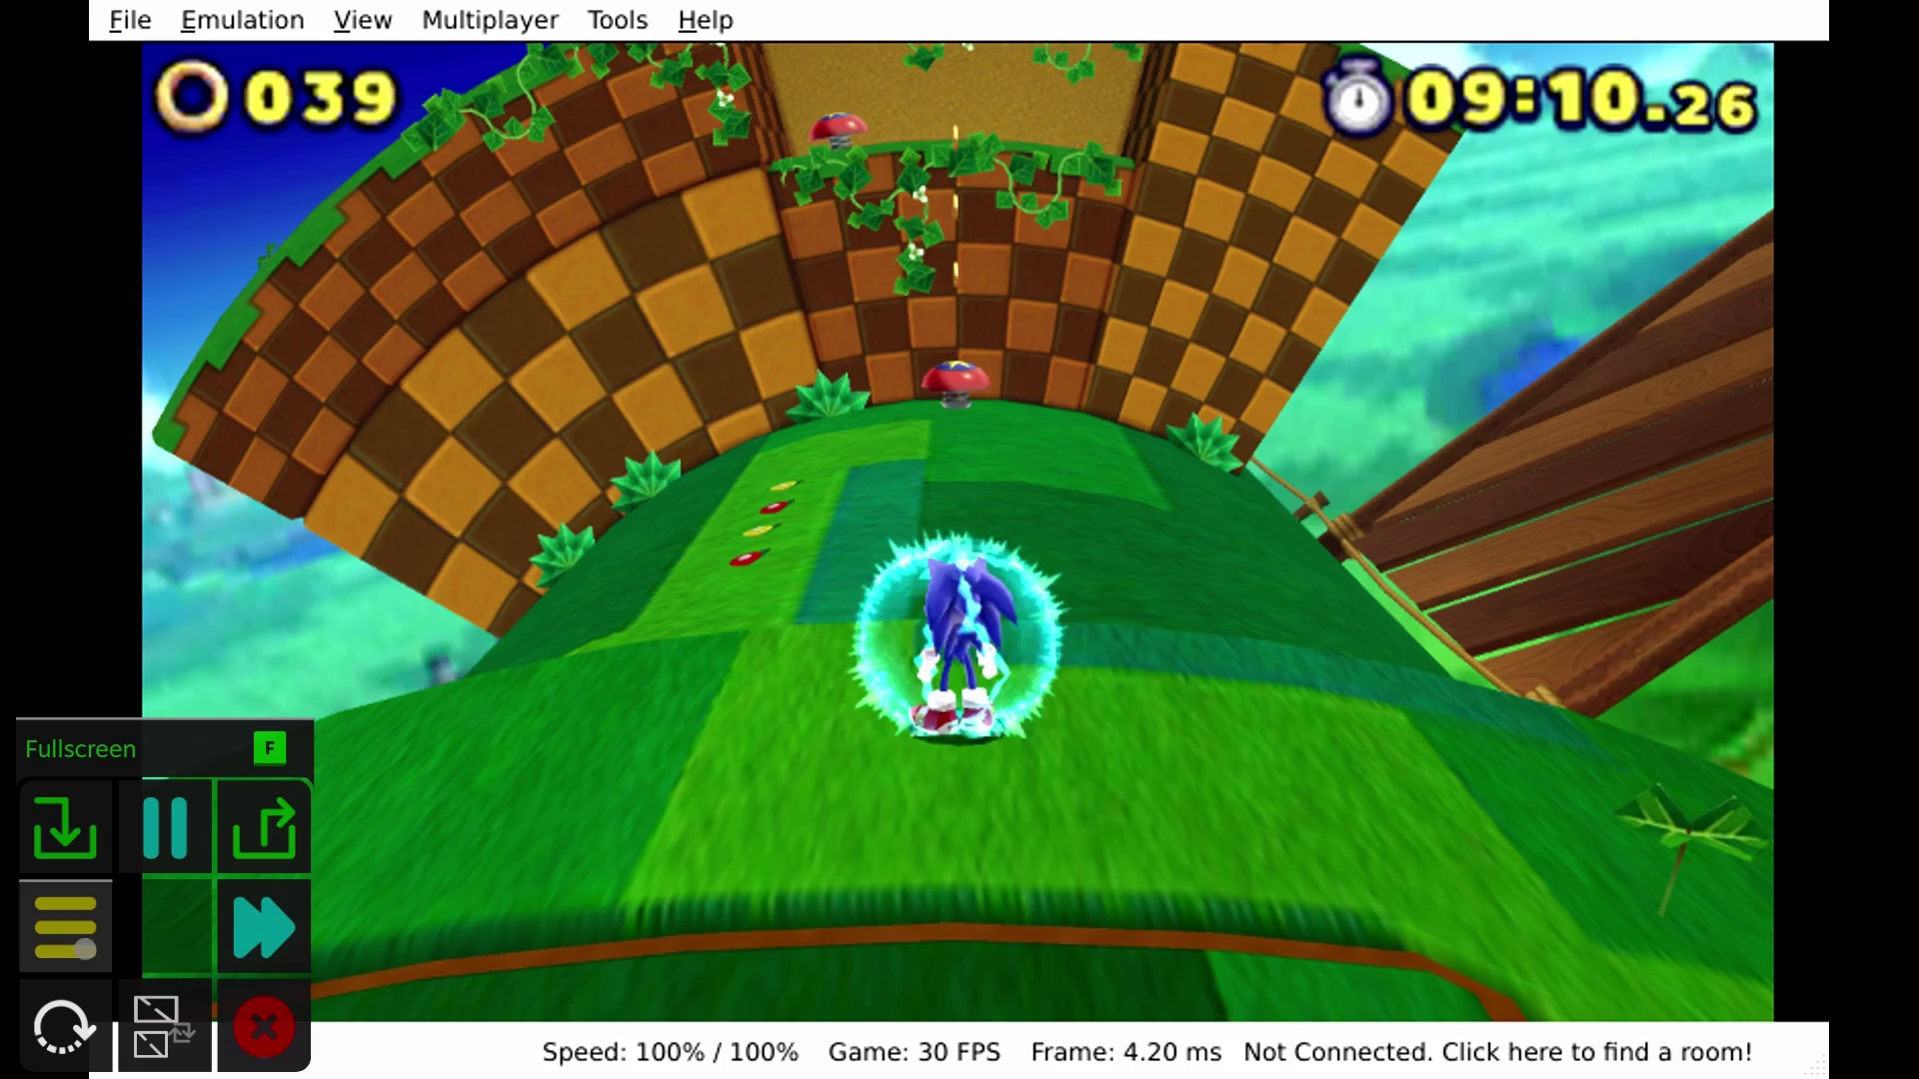
{"action": "left_click", "coordinate": [65, 927]}
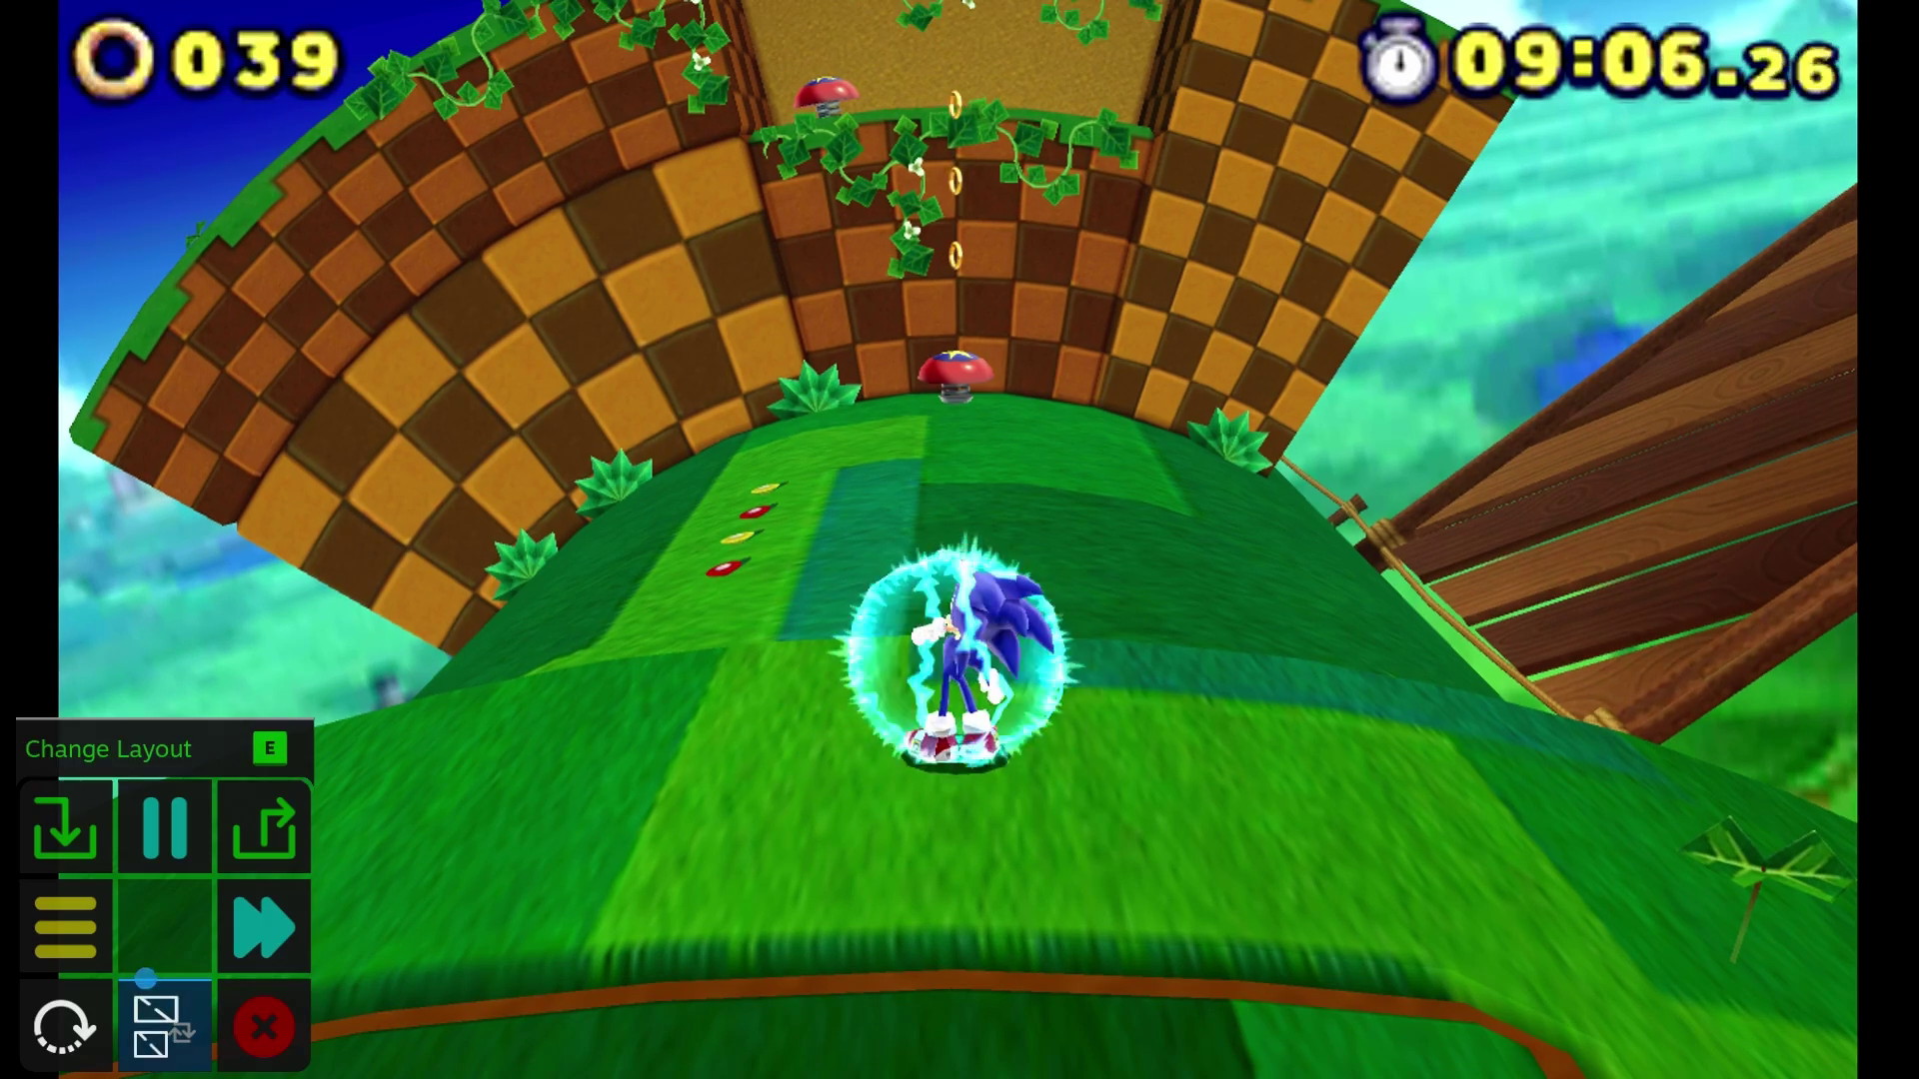
{"action": "mouse_move", "coordinate": [80, 927]}
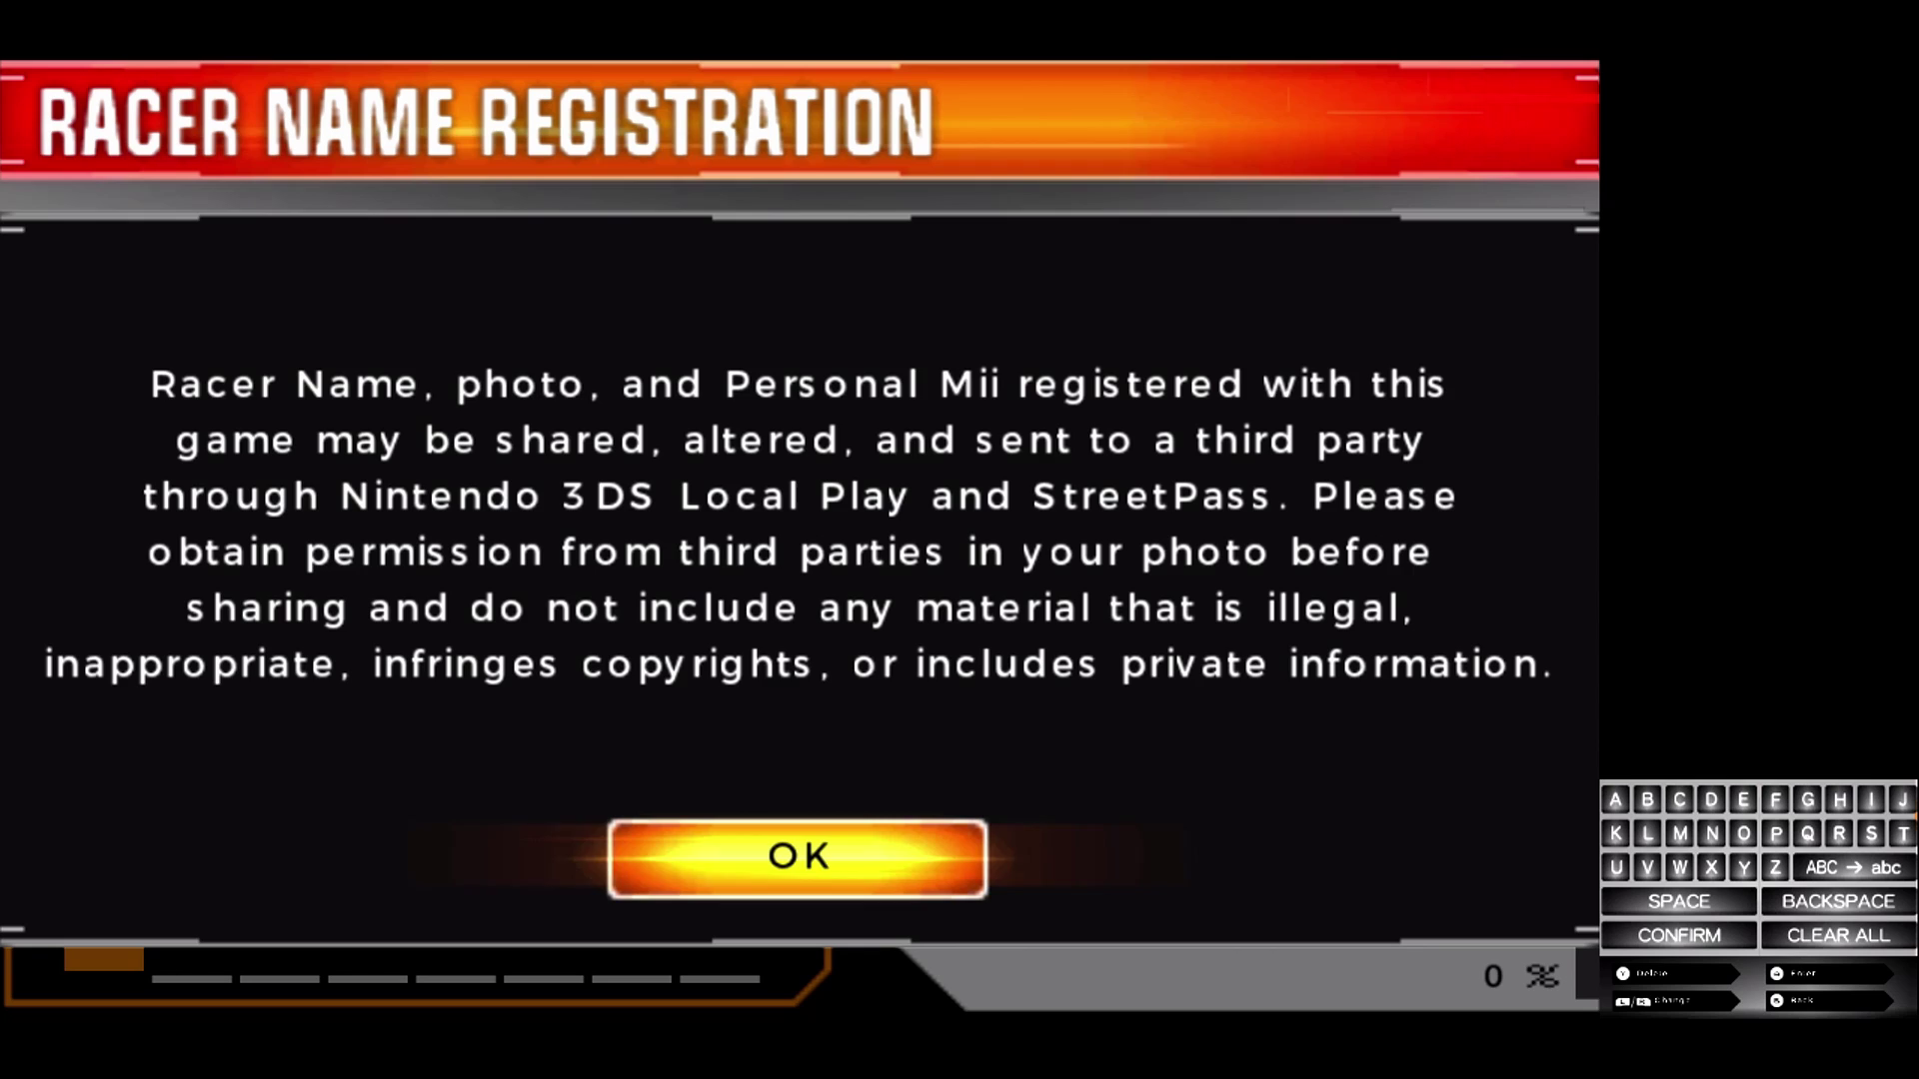
Step: Register the racer name AAAAAAAA in Ridge Racer 3D, switching to the side-by-side screen layout to confirm it
{"action": "type", "text": "aA"}
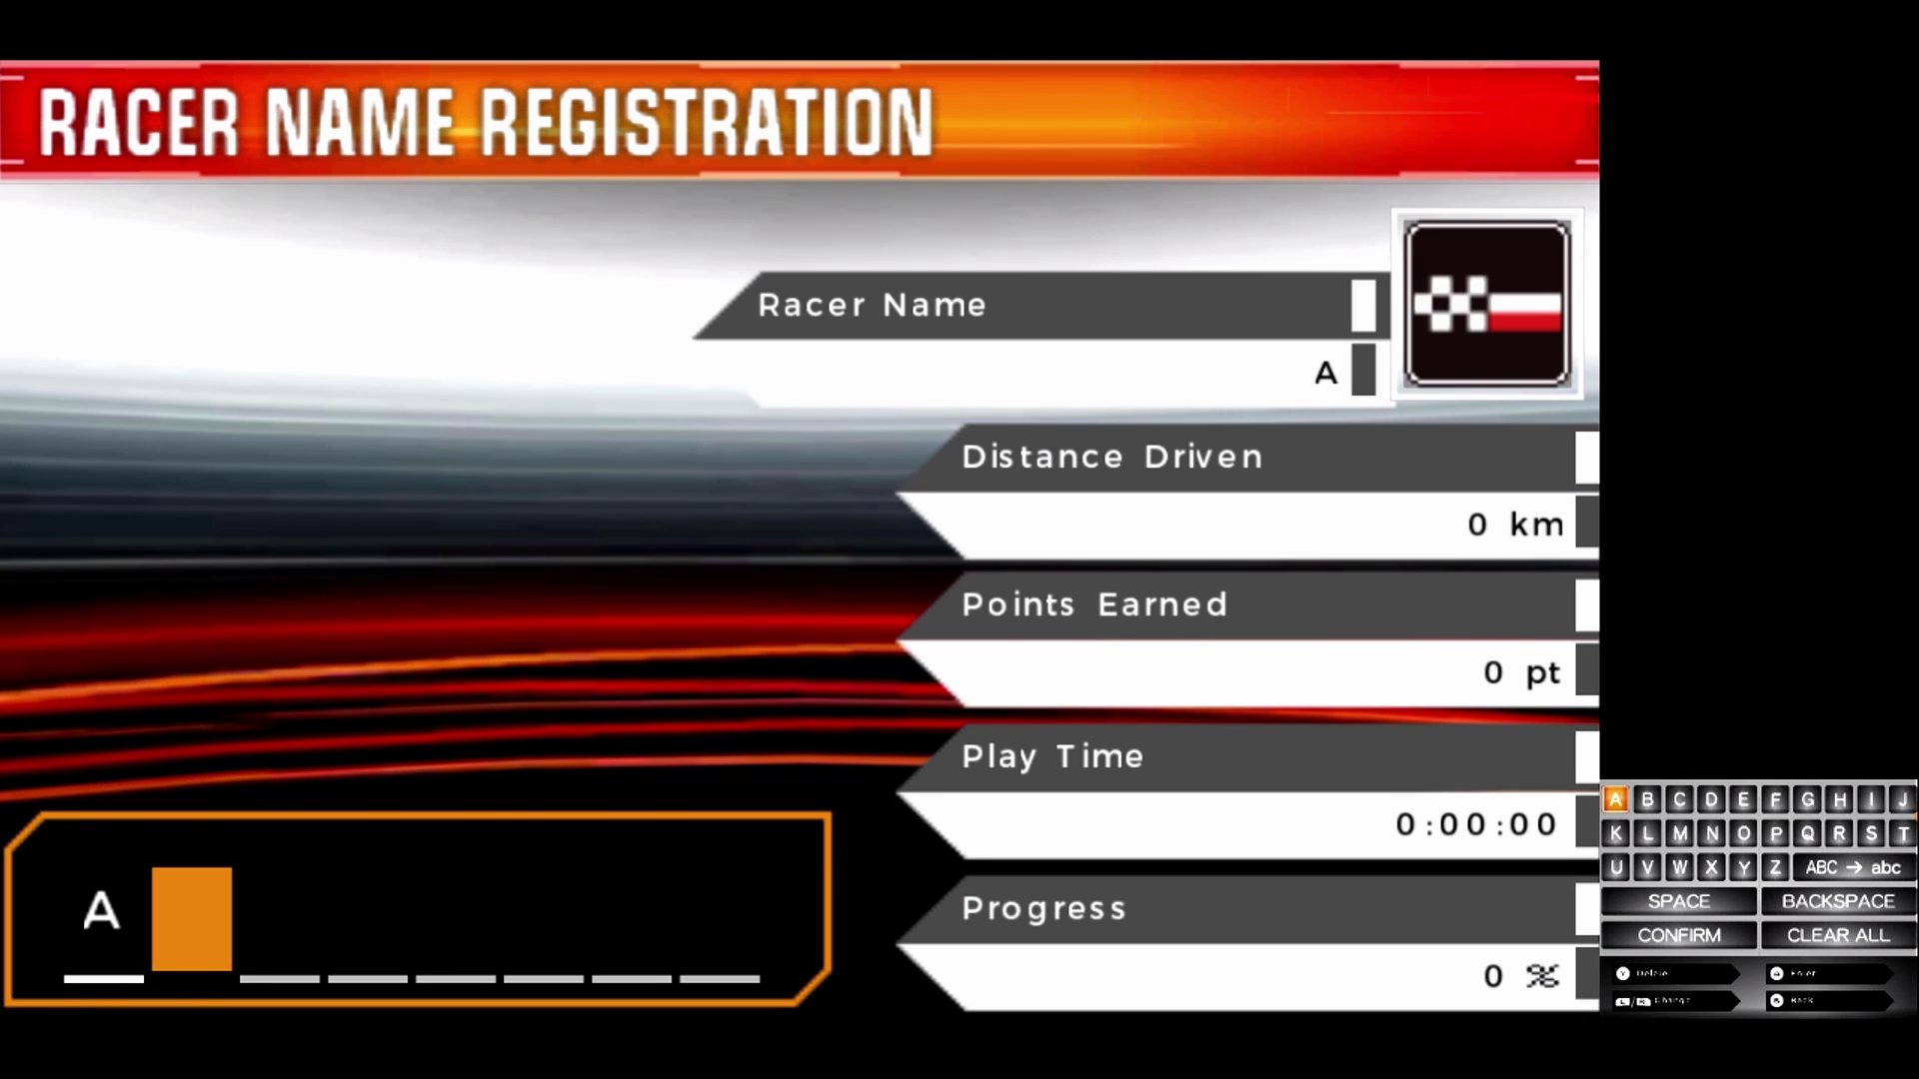
{"action": "type", "text": "AAAAAAA"}
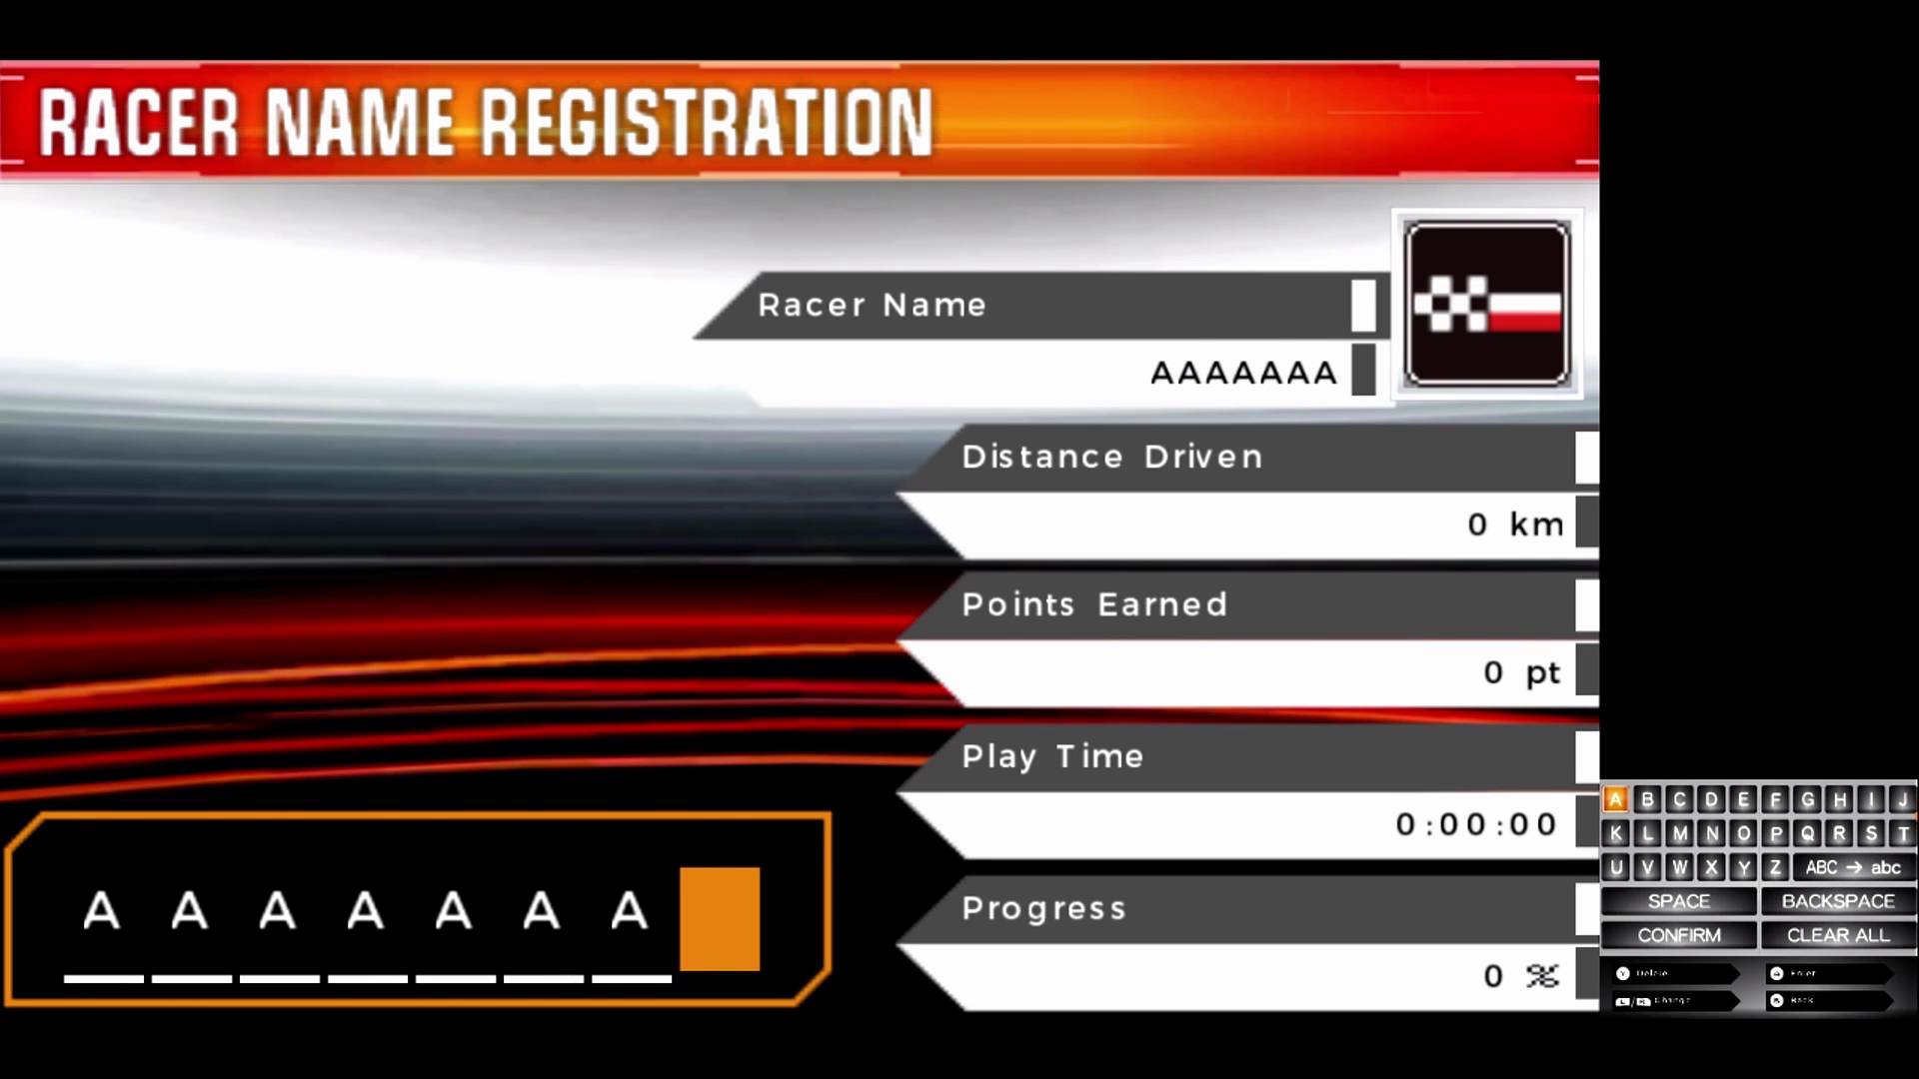
{"action": "key", "text": "F10"}
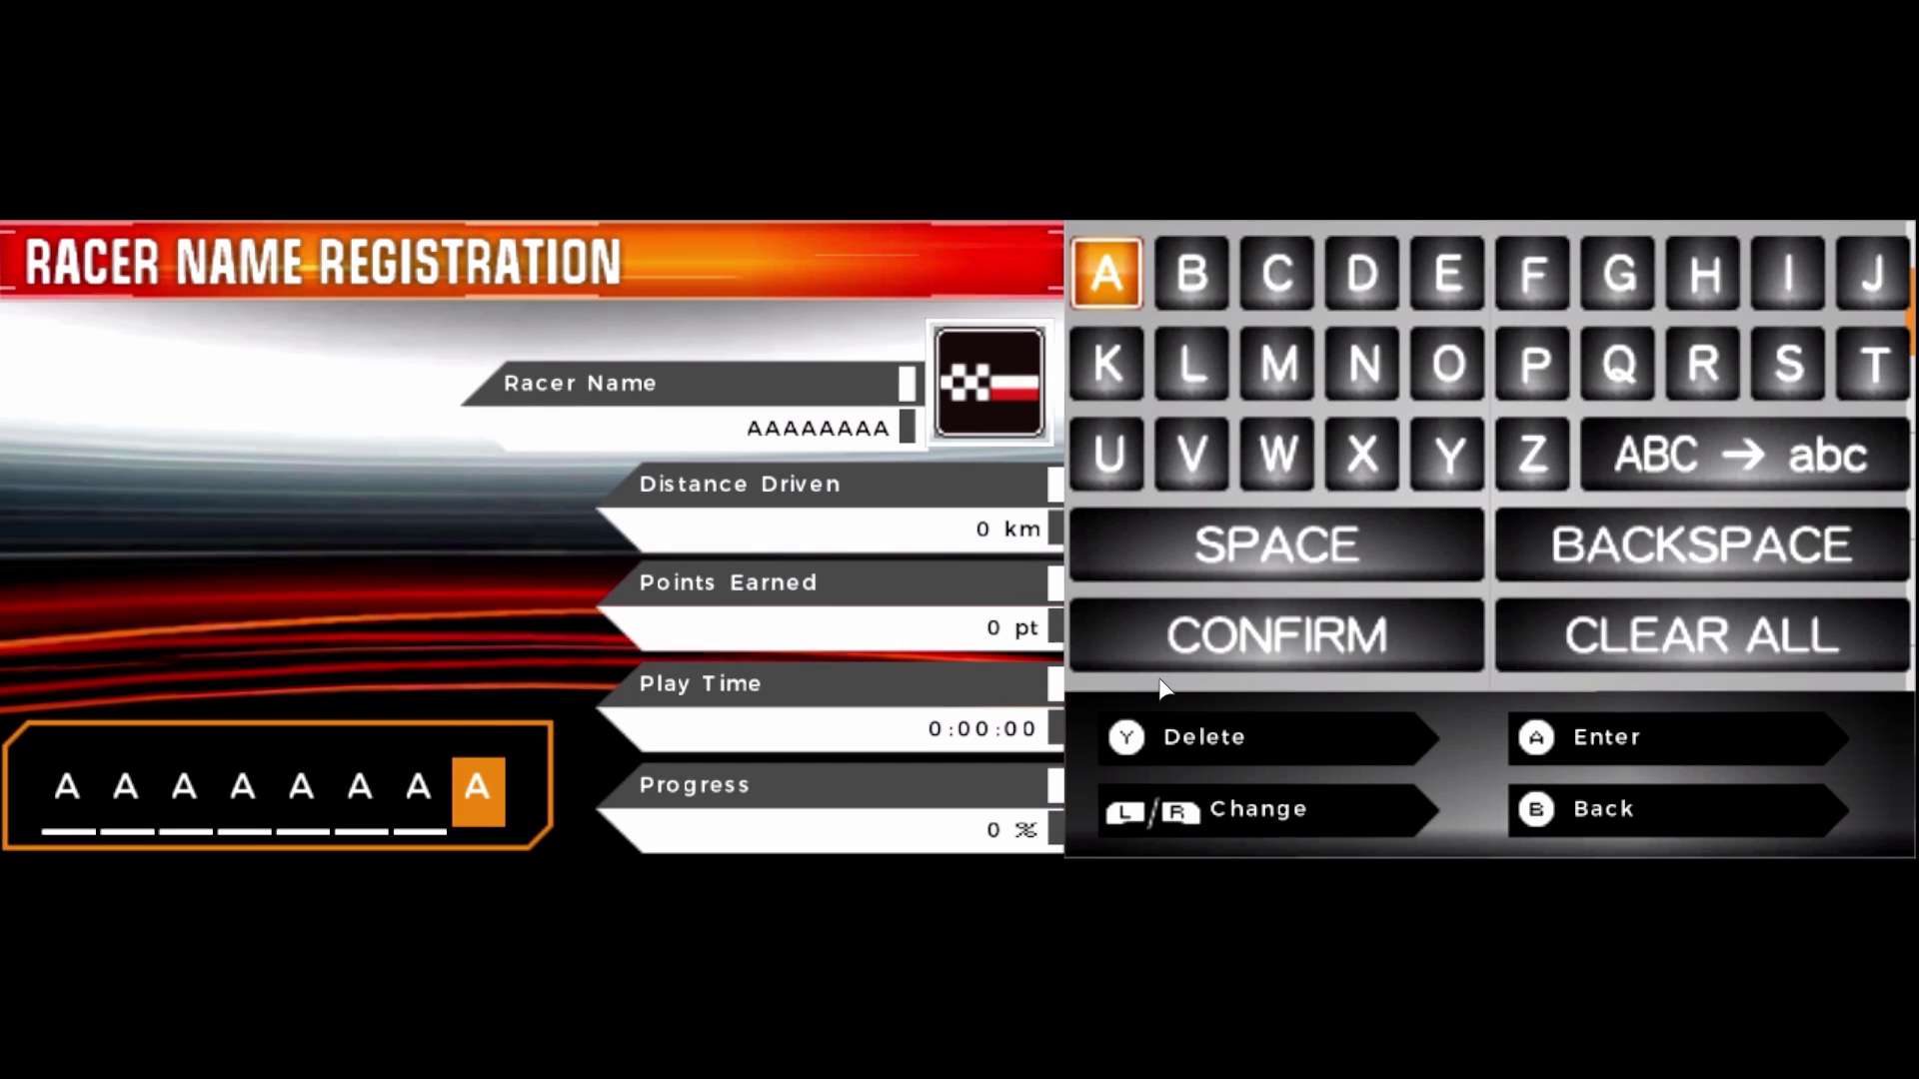
{"action": "left_click", "coordinate": [1296, 622]}
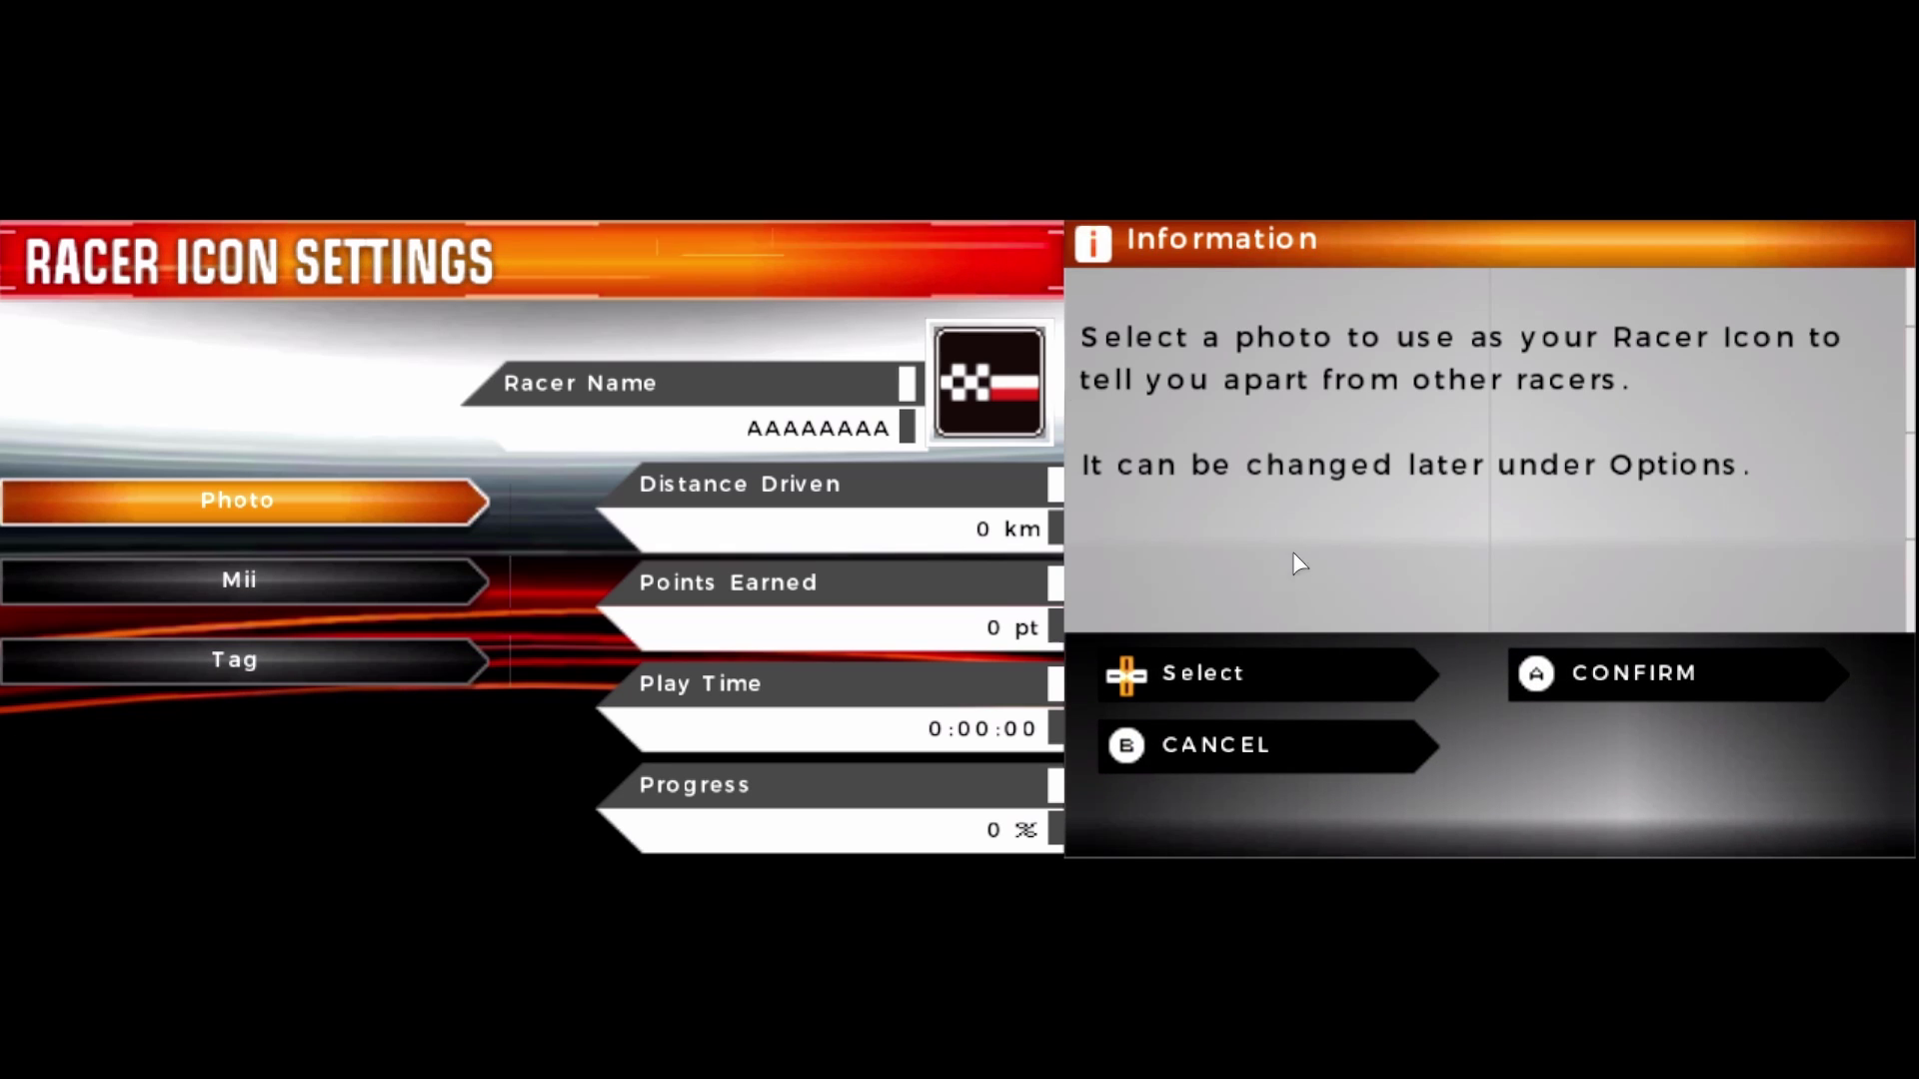